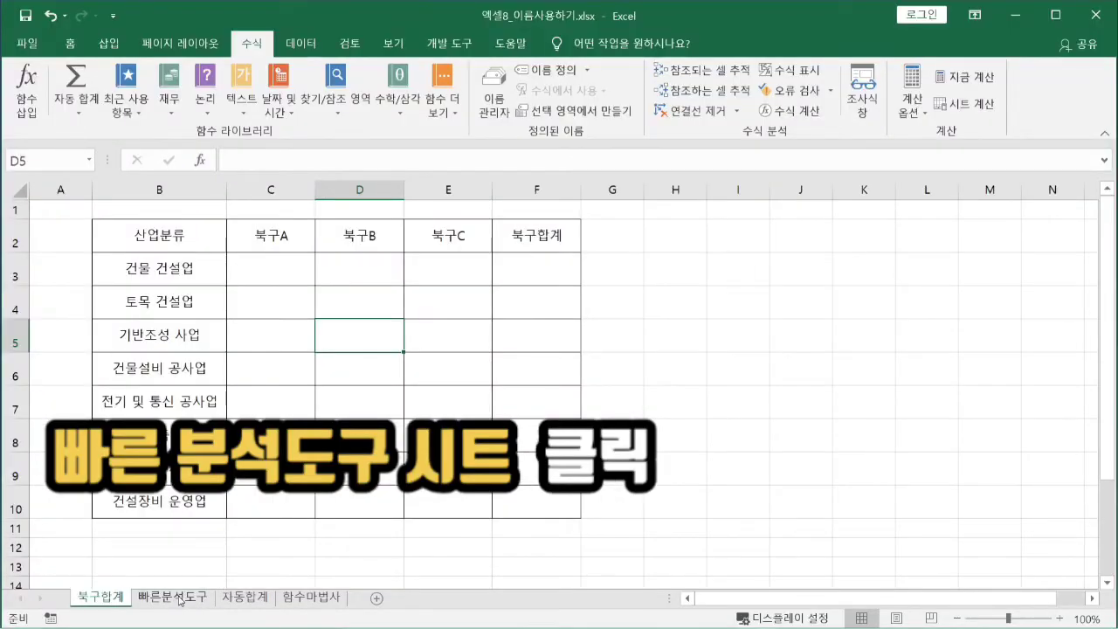
Step: Switch to the 빠른분석도구 sheet
left_click(179, 597)
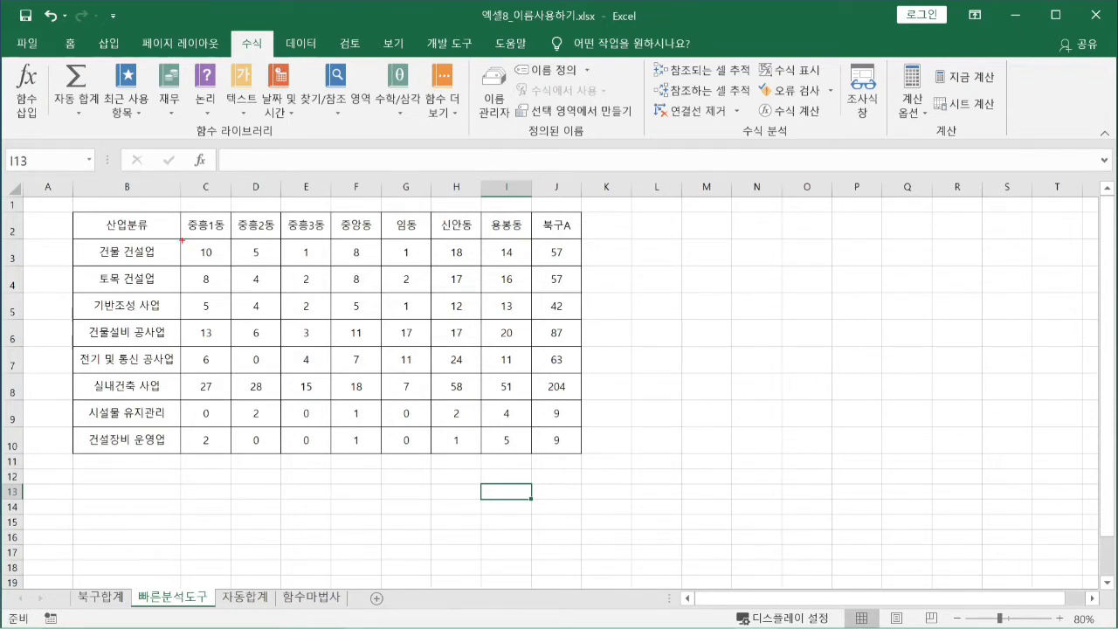
mouse_move(177, 233)
left_mouse_down()
mouse_move(354, 272)
mouse_move(536, 271)
left_mouse_up()
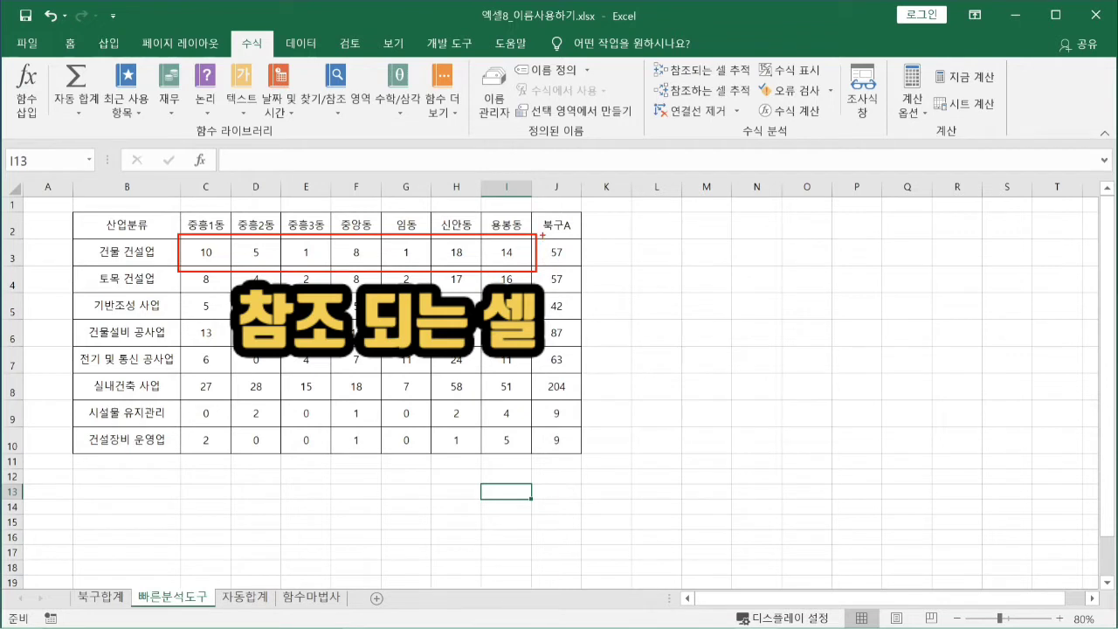
left_click_drag(542, 234, 597, 271)
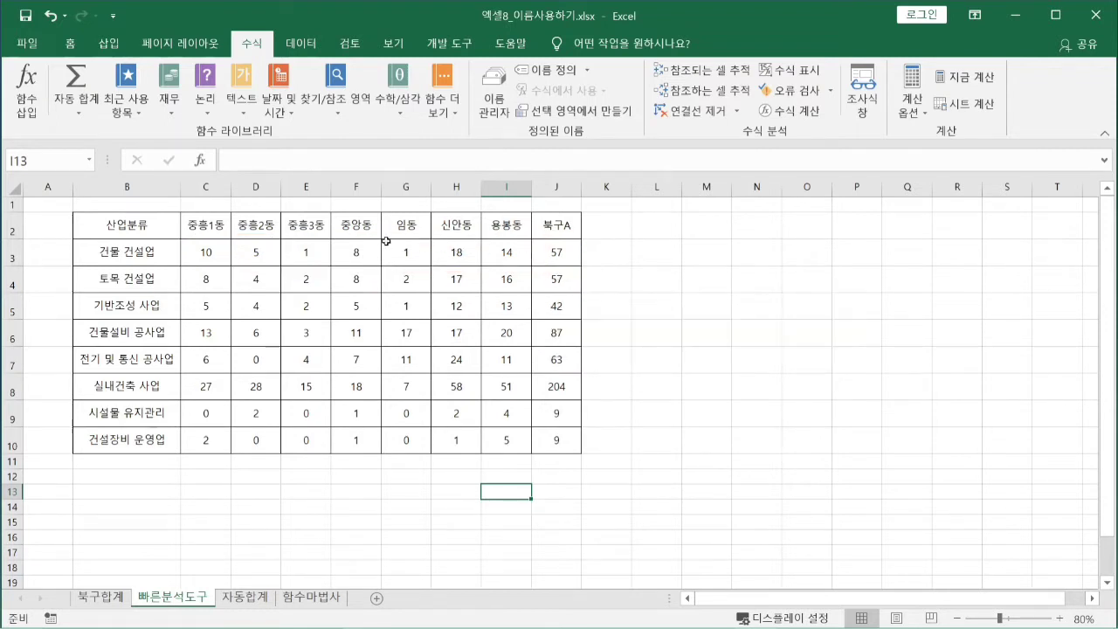
Step: Examine the 건물 건설업 row, checking the entries from C3 to H3 and the 북구A formula in J3
left_click(211, 255)
left_click(266, 256)
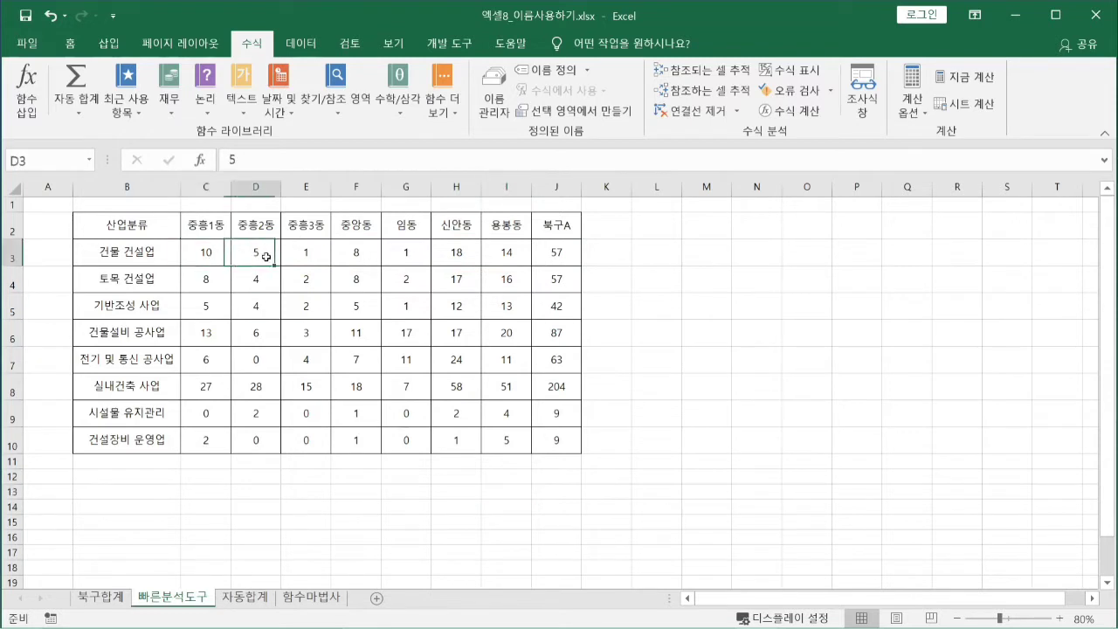
left_click(315, 256)
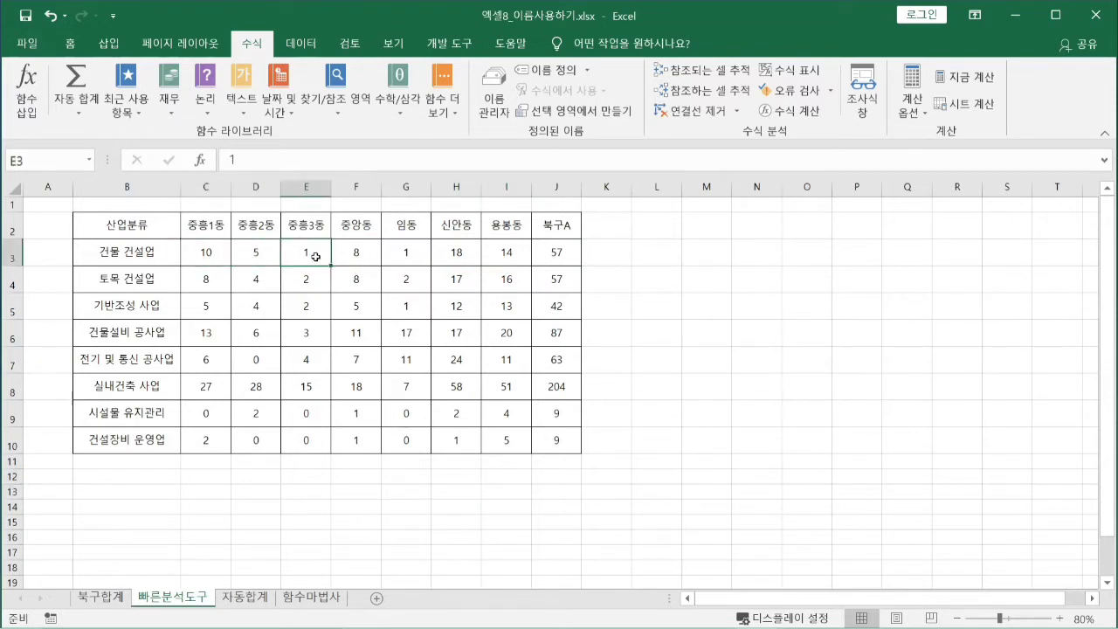
left_click(353, 256)
left_click(409, 258)
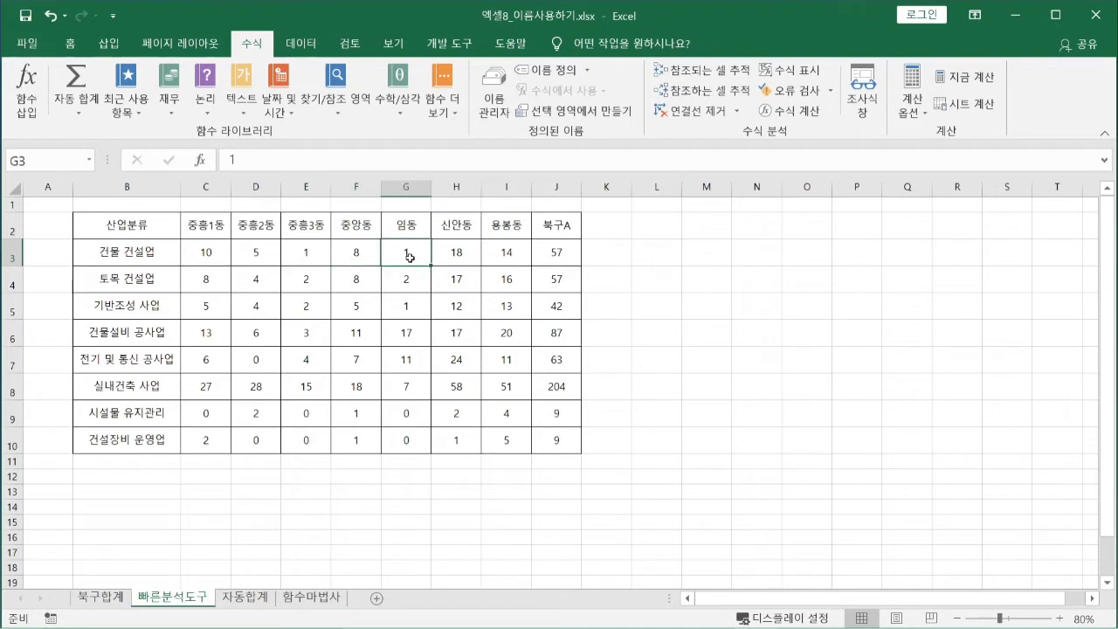
left_click(453, 258)
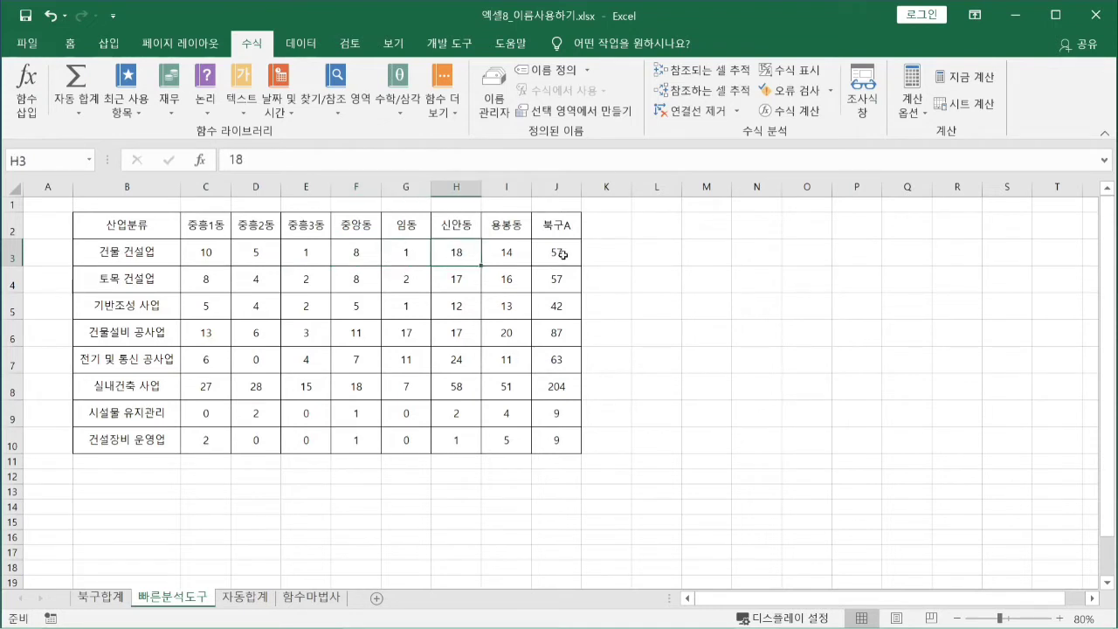
left_click(563, 255)
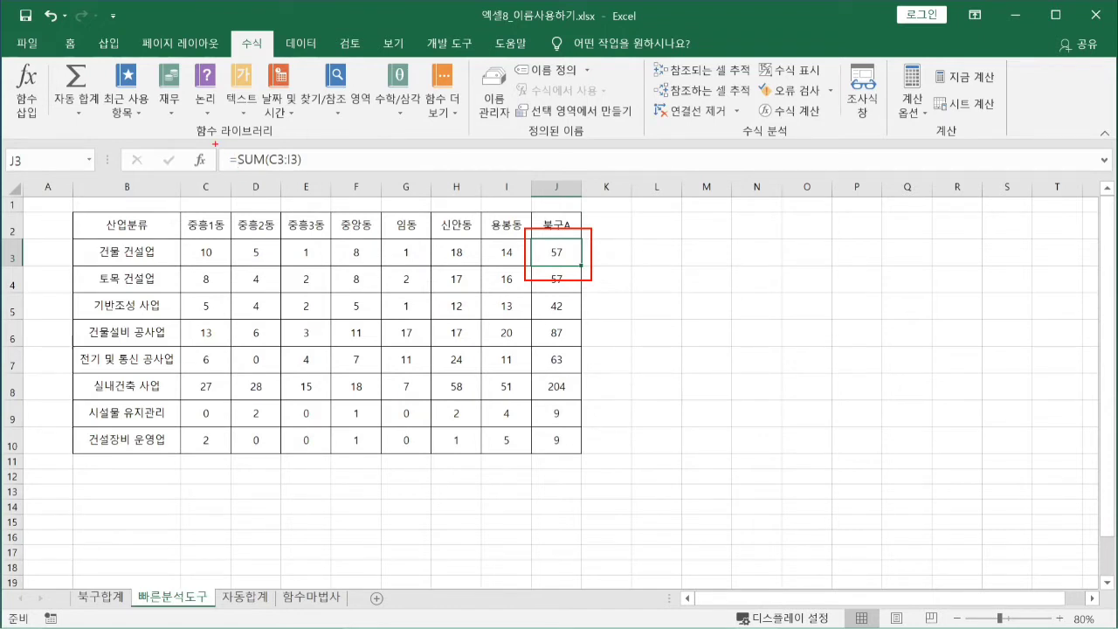
mouse_move(215, 144)
left_mouse_down()
mouse_move(330, 181)
mouse_move(388, 180)
left_mouse_up()
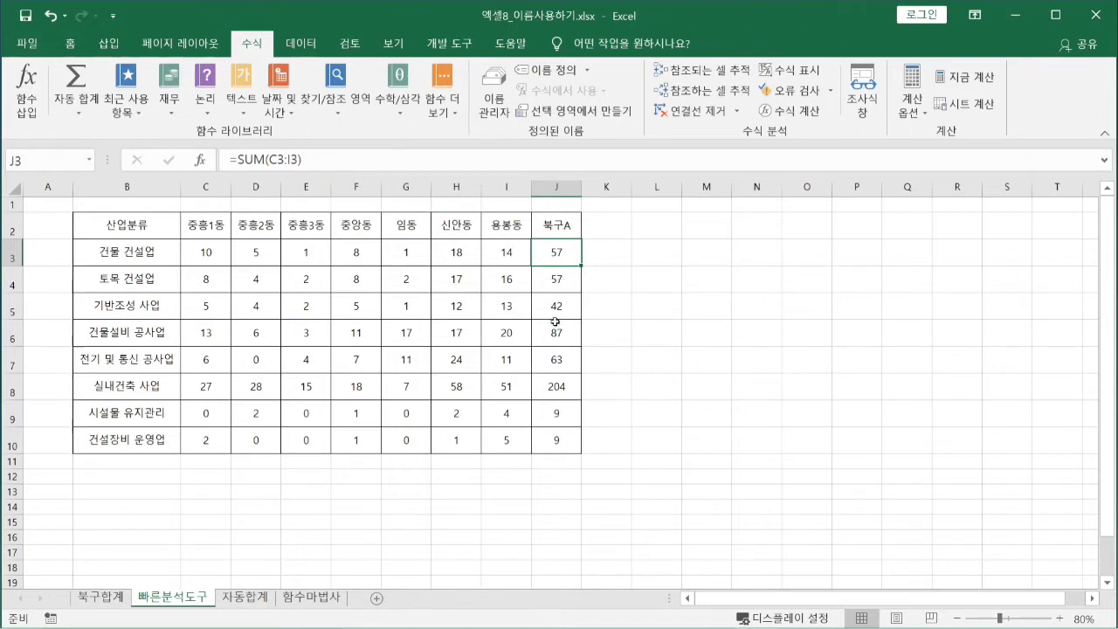
Step: Examine the formulas of the remaining 북구A cells, J4 through J10, one after another
left_click(556, 287)
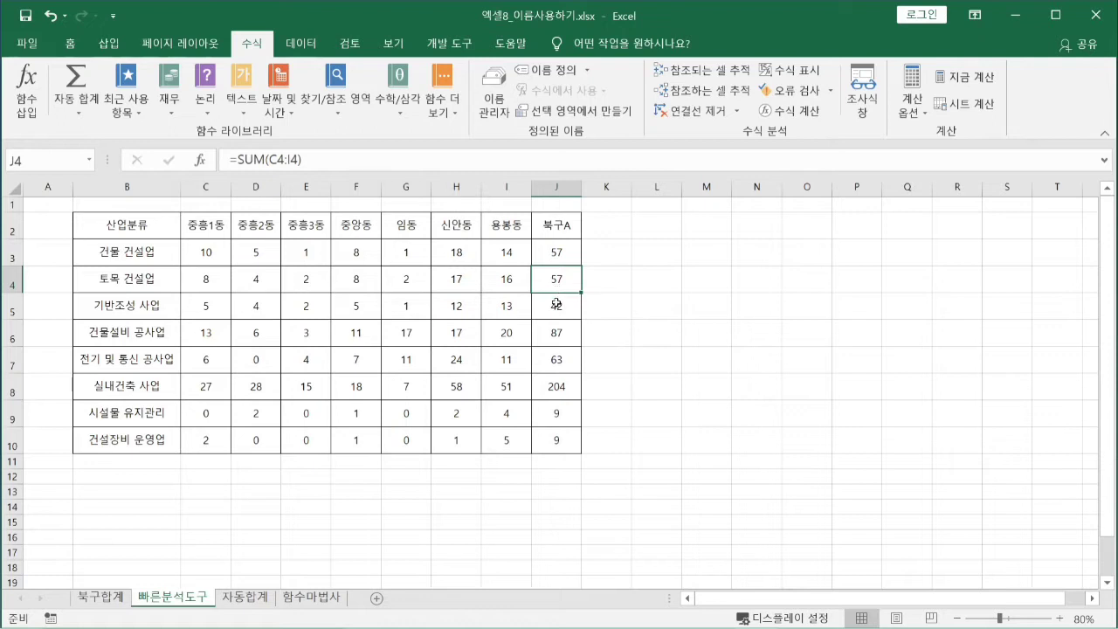
left_click(557, 304)
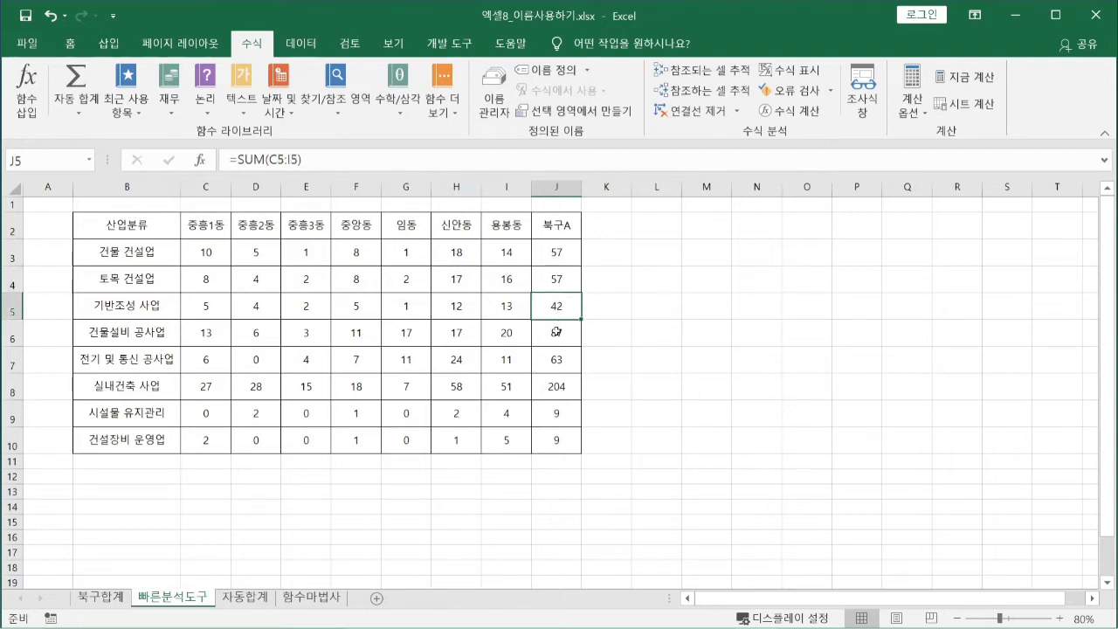
left_click(555, 334)
left_click(556, 360)
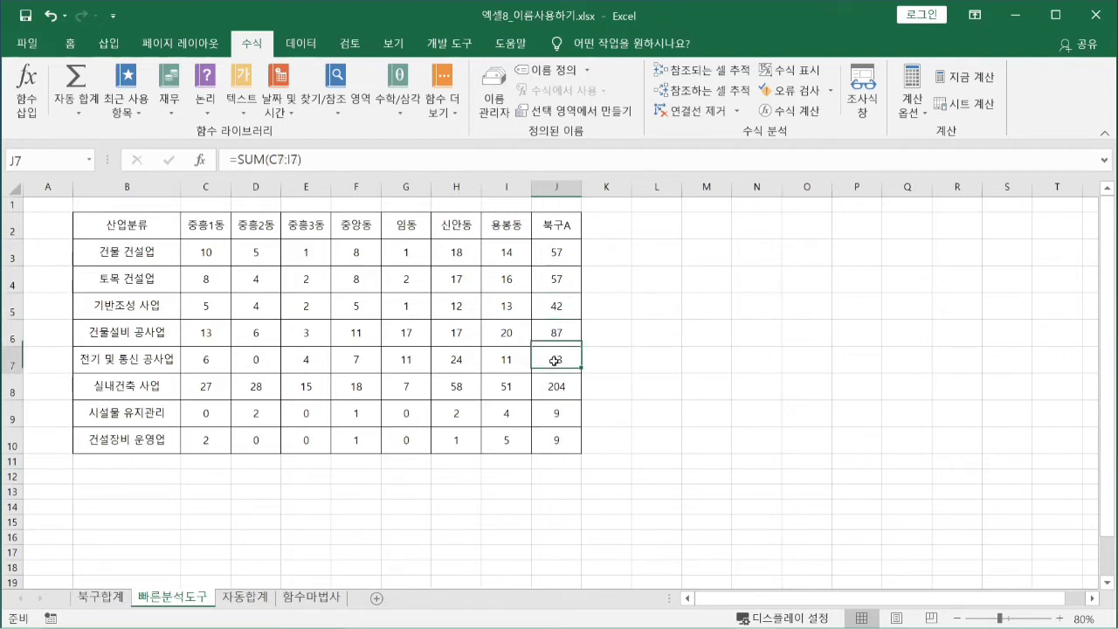
left_click(556, 385)
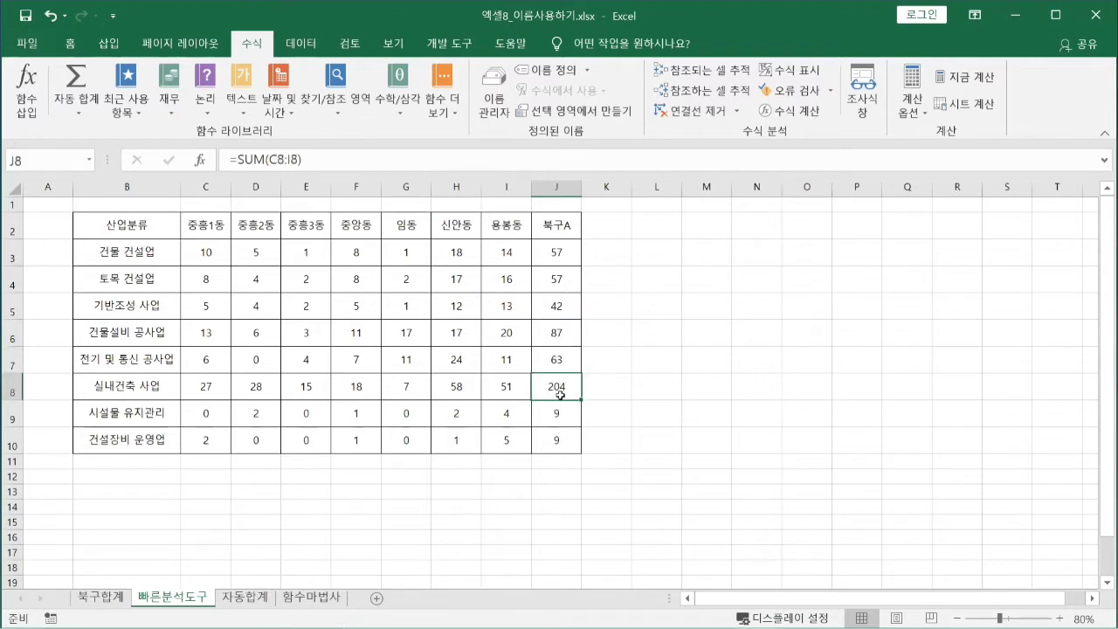
left_click(560, 417)
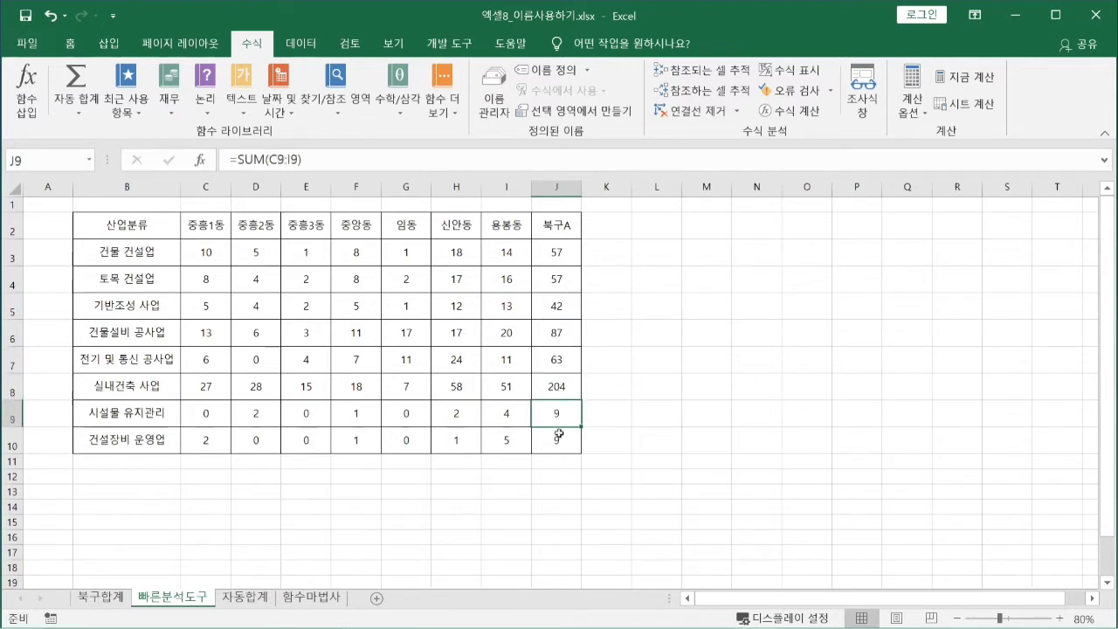
left_click(558, 440)
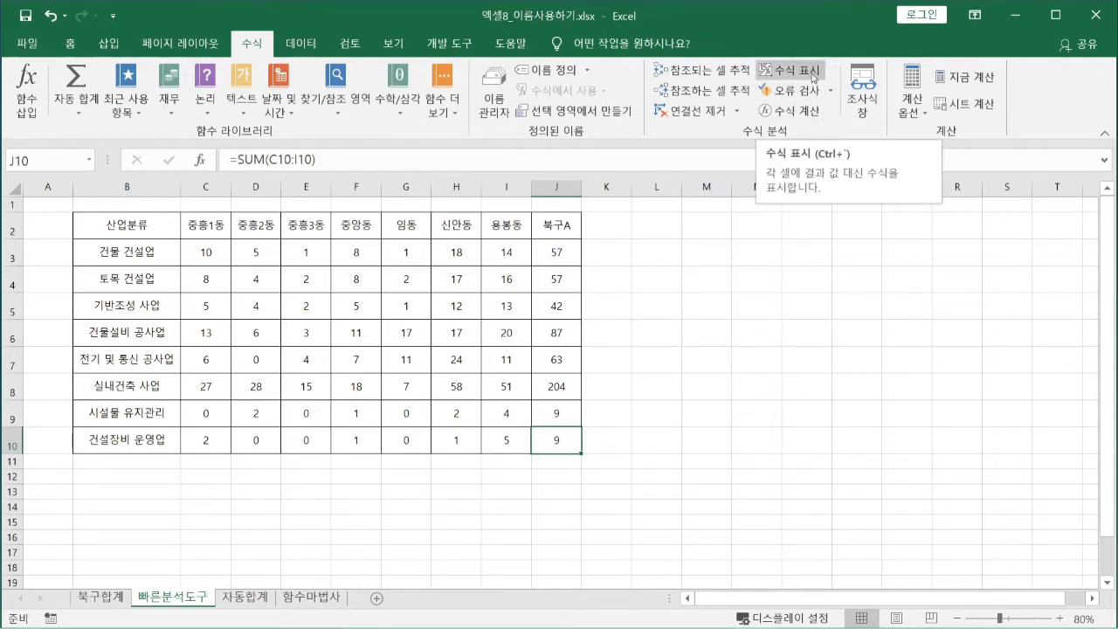
Step: Show the formulas in the sheet's cells instead of their results, with the 북구A column in view
left_click(813, 78)
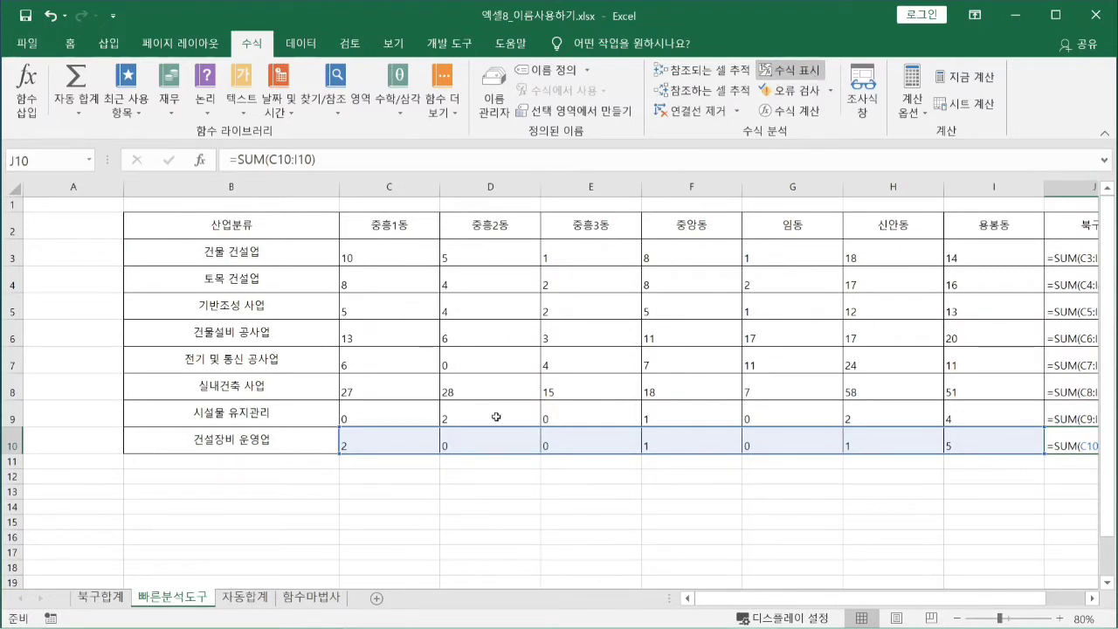
left_click(1091, 600)
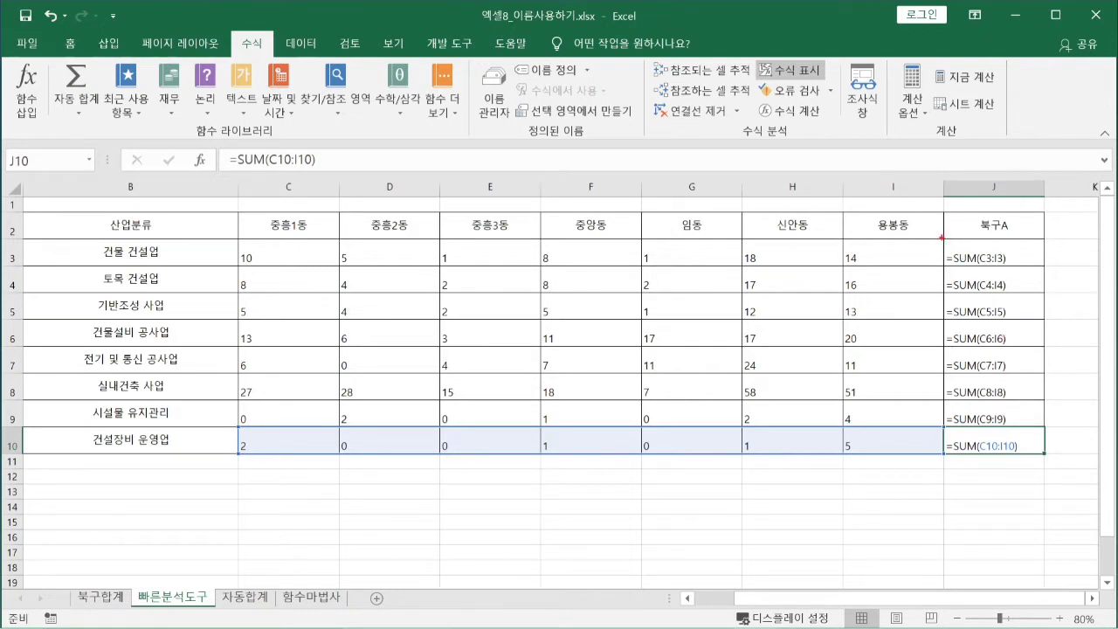
left_click_drag(941, 235, 1054, 461)
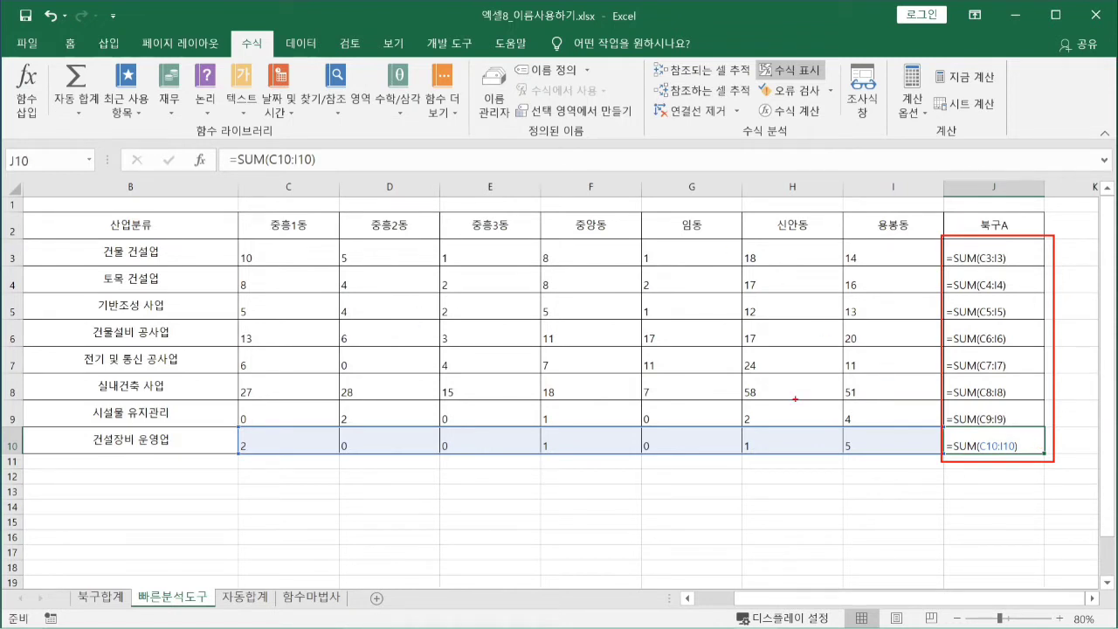
left_click_drag(1005, 249, 967, 304)
left_click_drag(1035, 282, 961, 369)
left_click_drag(1023, 354, 961, 414)
left_click_drag(1033, 407, 954, 454)
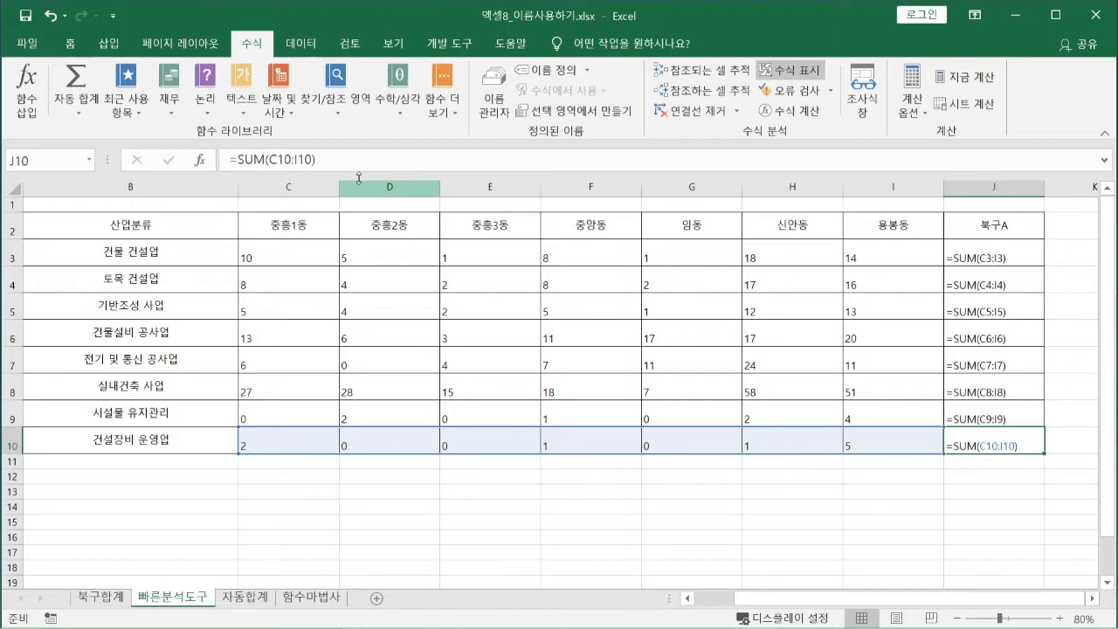
left_click(307, 186)
left_click_drag(307, 186, 897, 200)
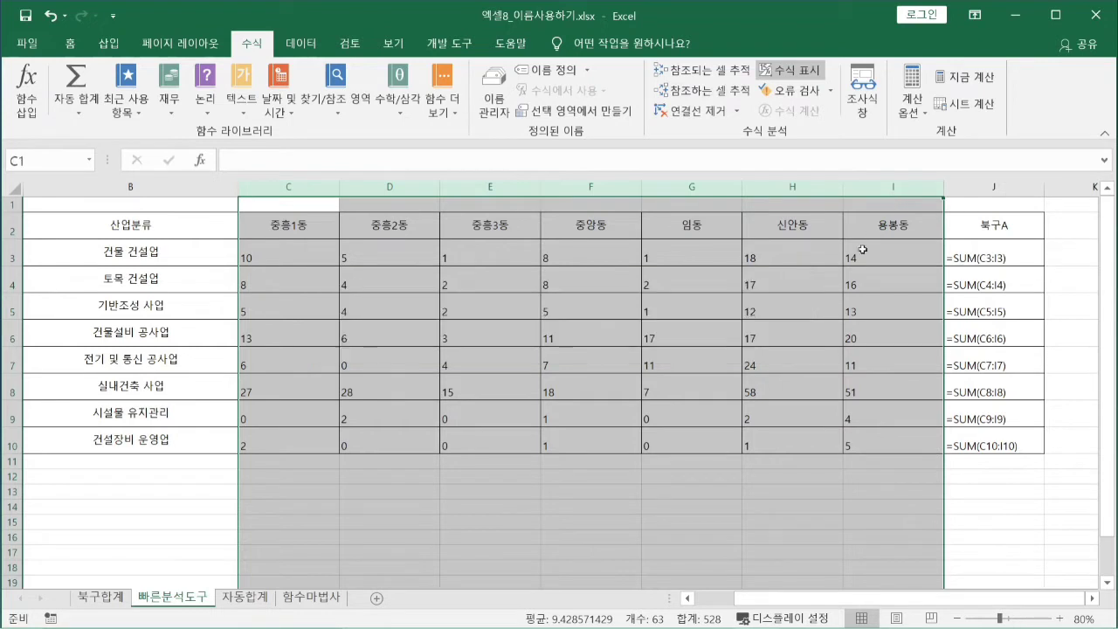
left_click(815, 295)
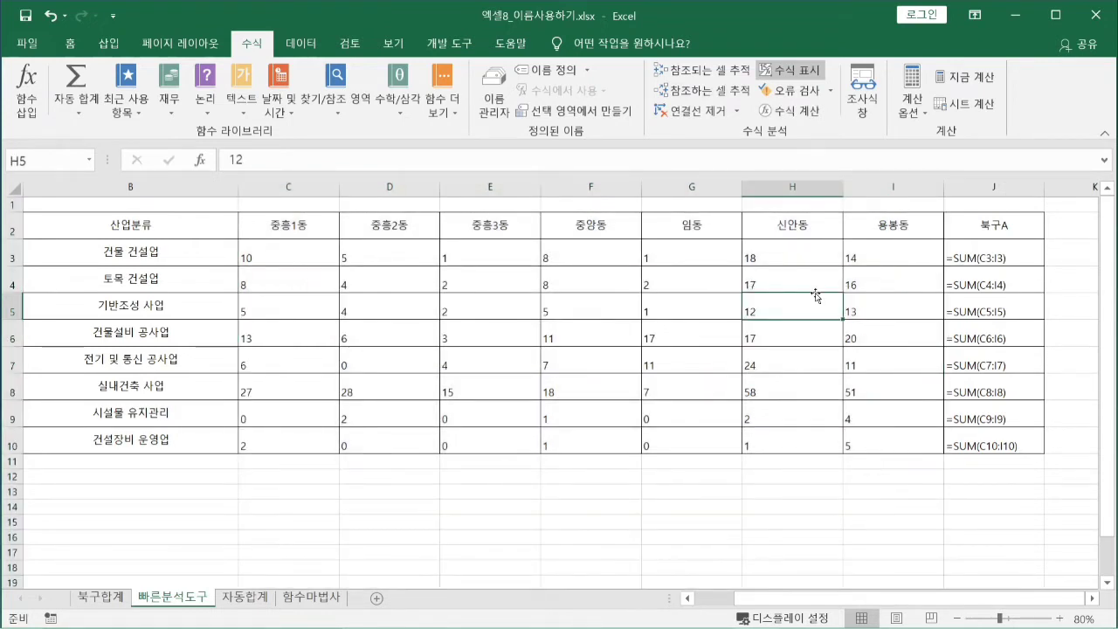
Step: Narrow columns C through I together to a uniform width that just fits the 동 headings
left_click(289, 180)
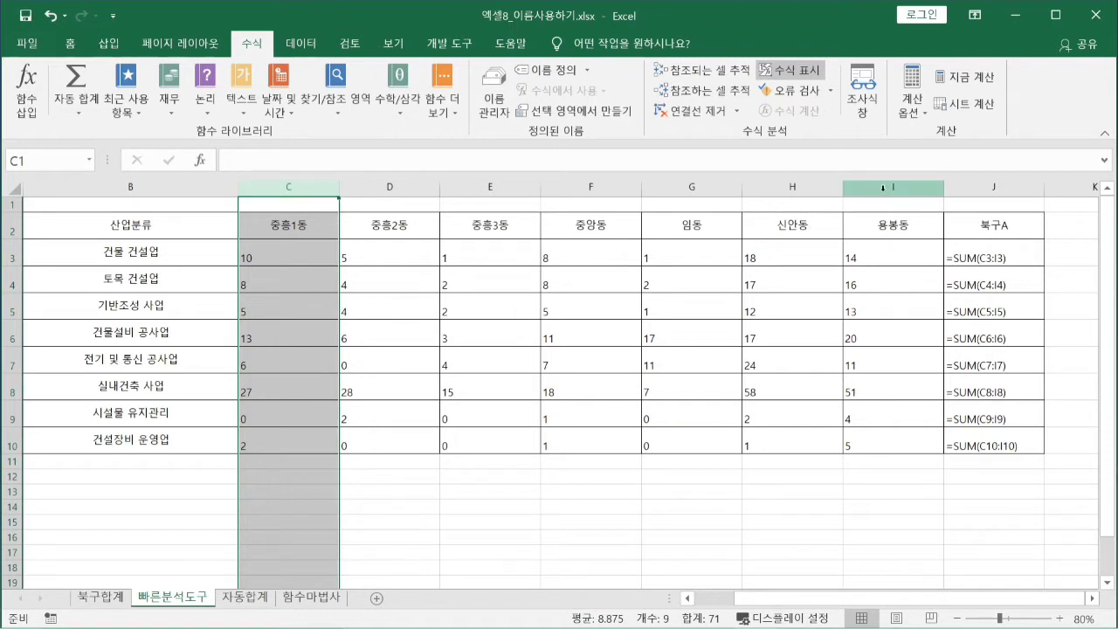
left_click(883, 187, "shift")
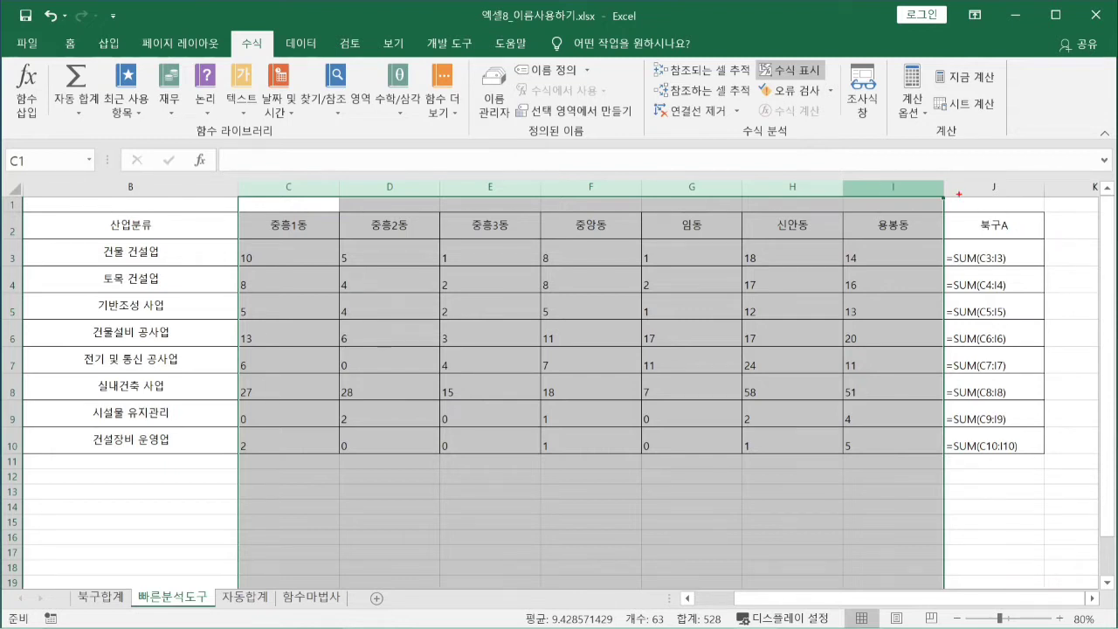
mouse_move(959, 194)
left_mouse_down()
mouse_move(943, 203)
mouse_move(926, 183)
mouse_move(962, 190)
mouse_move(961, 202)
mouse_move(945, 199)
left_mouse_up()
key("Escape")
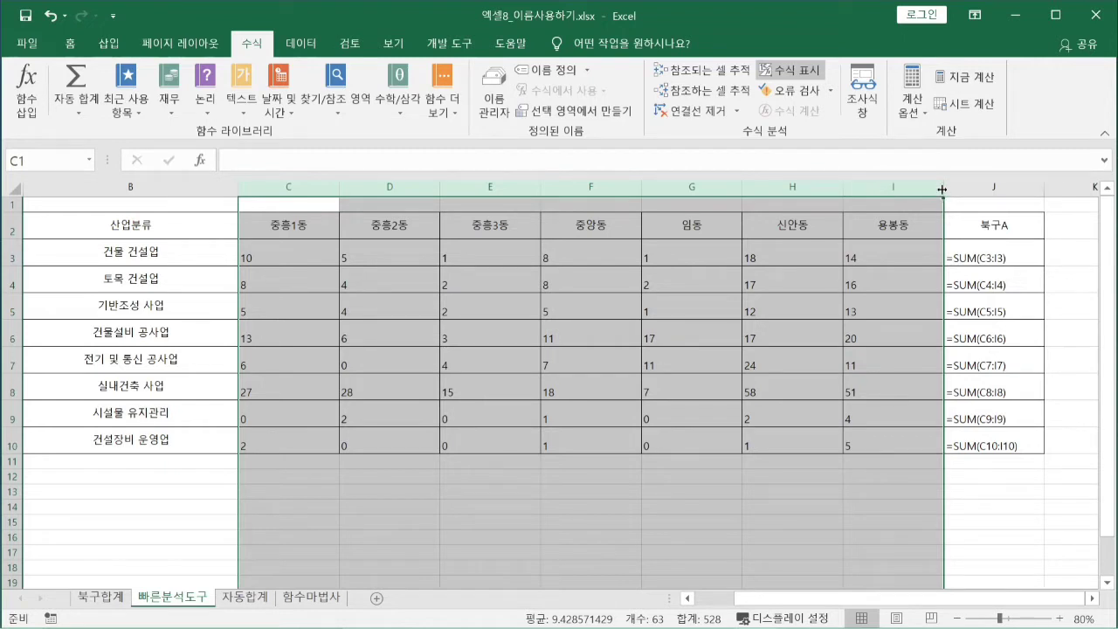
left_click_drag(942, 190, 898, 188)
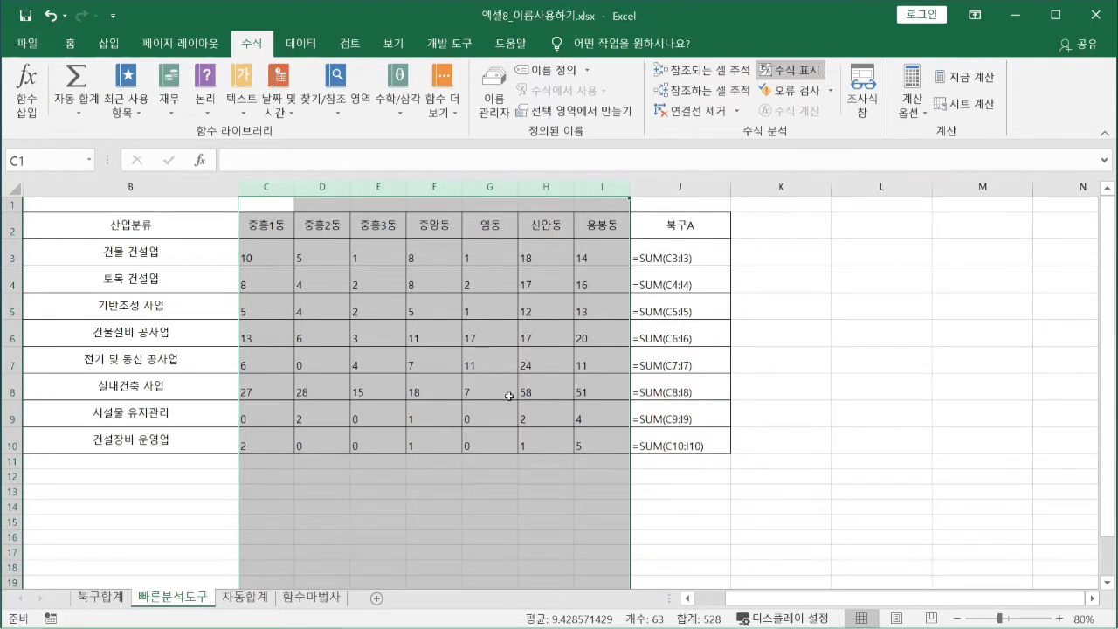
left_click(496, 491)
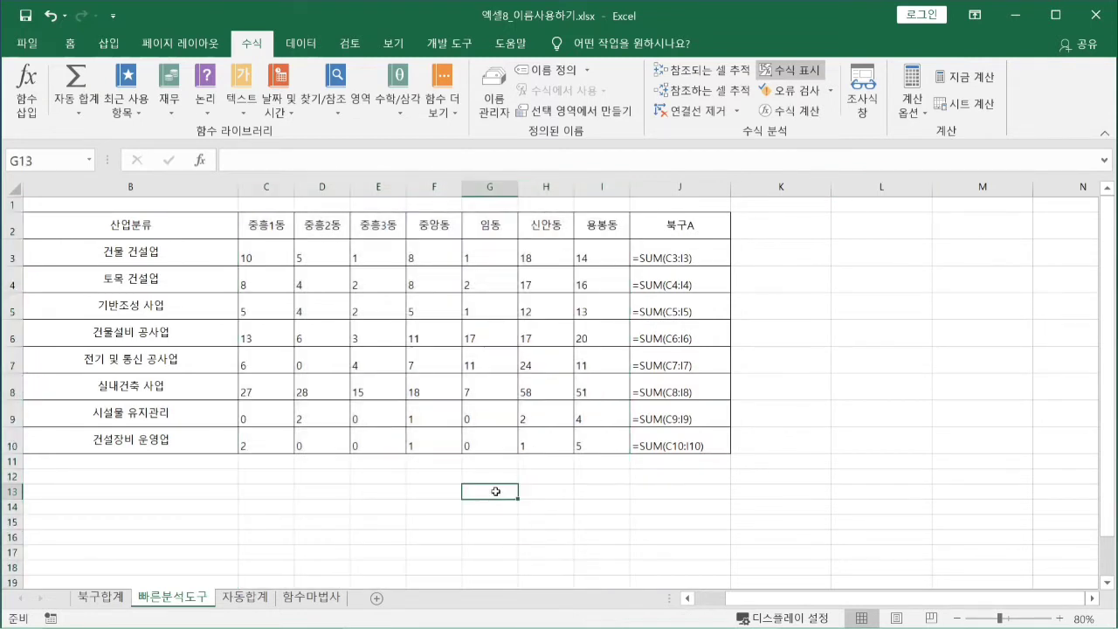
Step: Narrow column B to fit its 산업분류 entries more closely
left_click(688, 598)
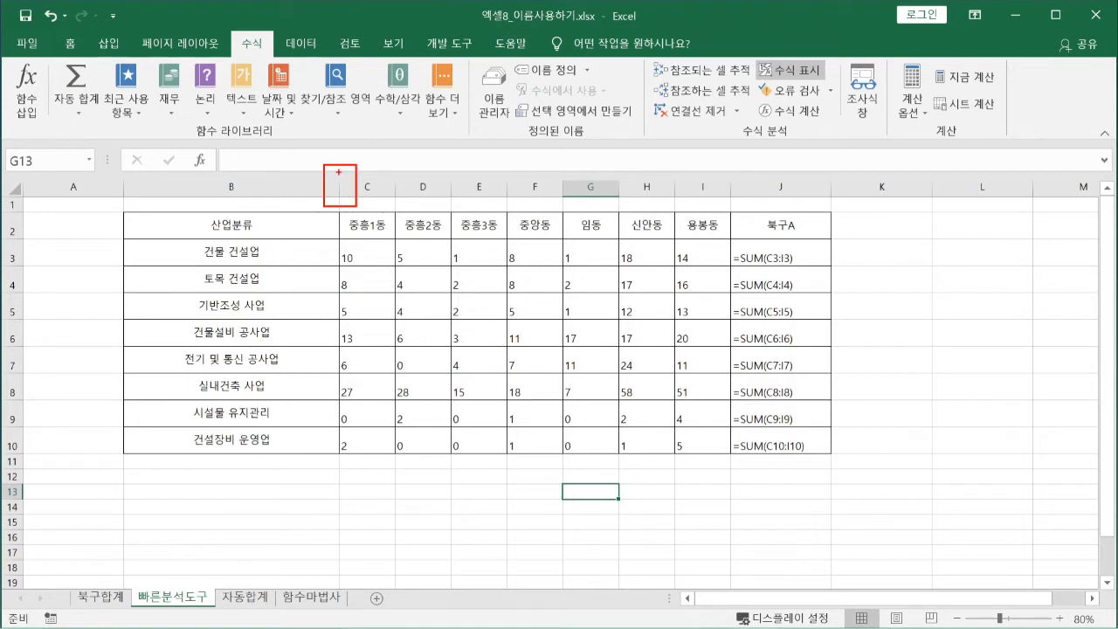
left_click_drag(340, 170, 343, 205)
left_click_drag(339, 188, 268, 187)
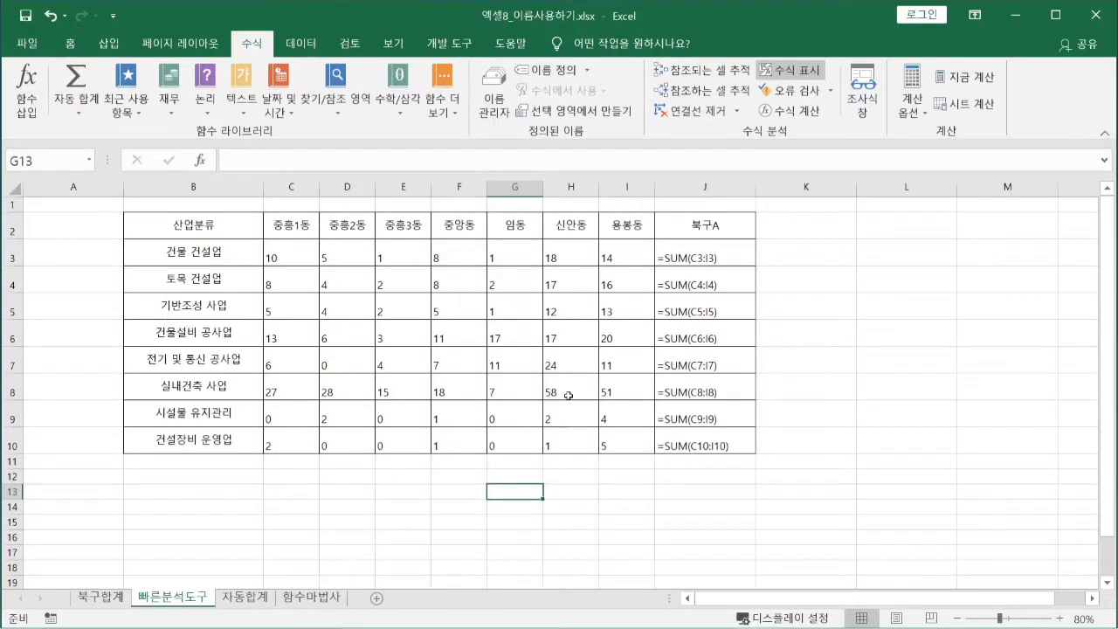
left_click(549, 355)
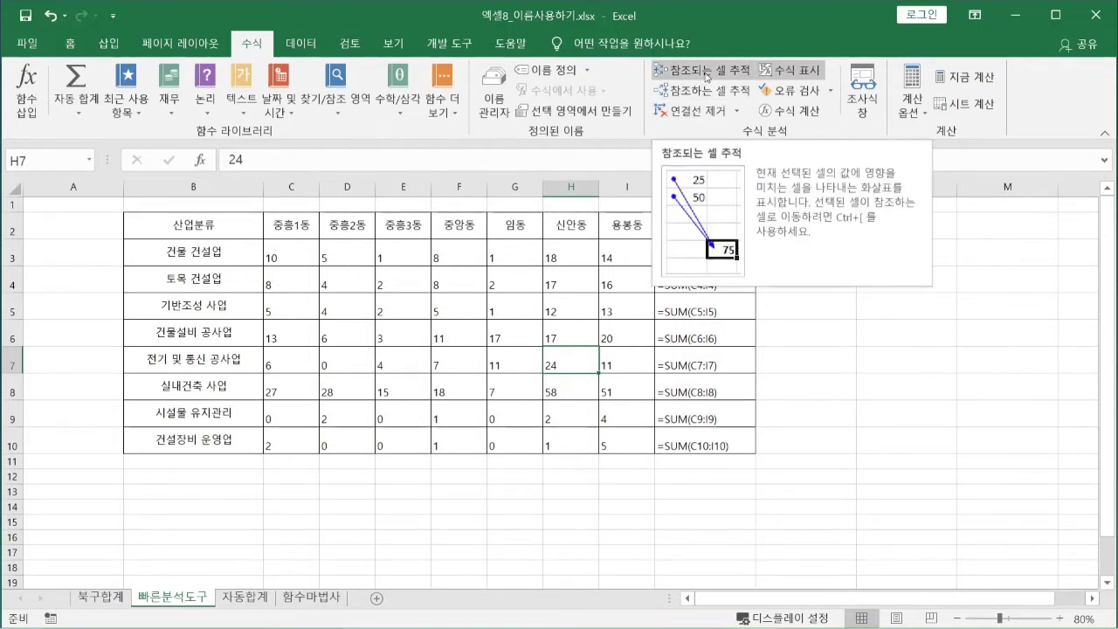
Step: Trace the precedent cells of the formula in J3 and remove the tracer arrow
left_click(555, 282)
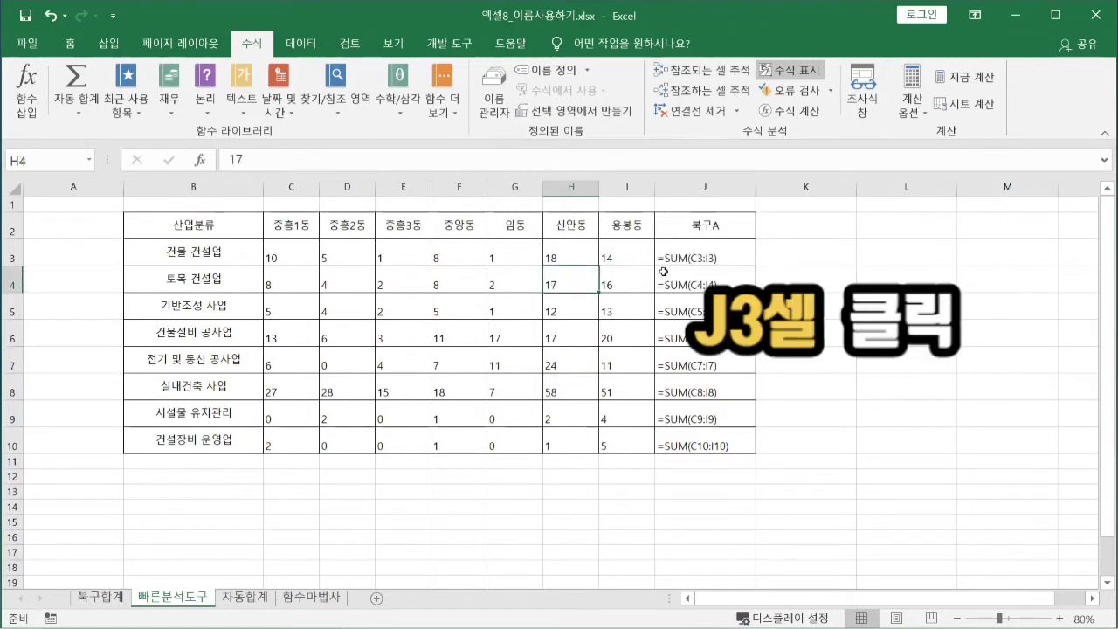
left_click(700, 251)
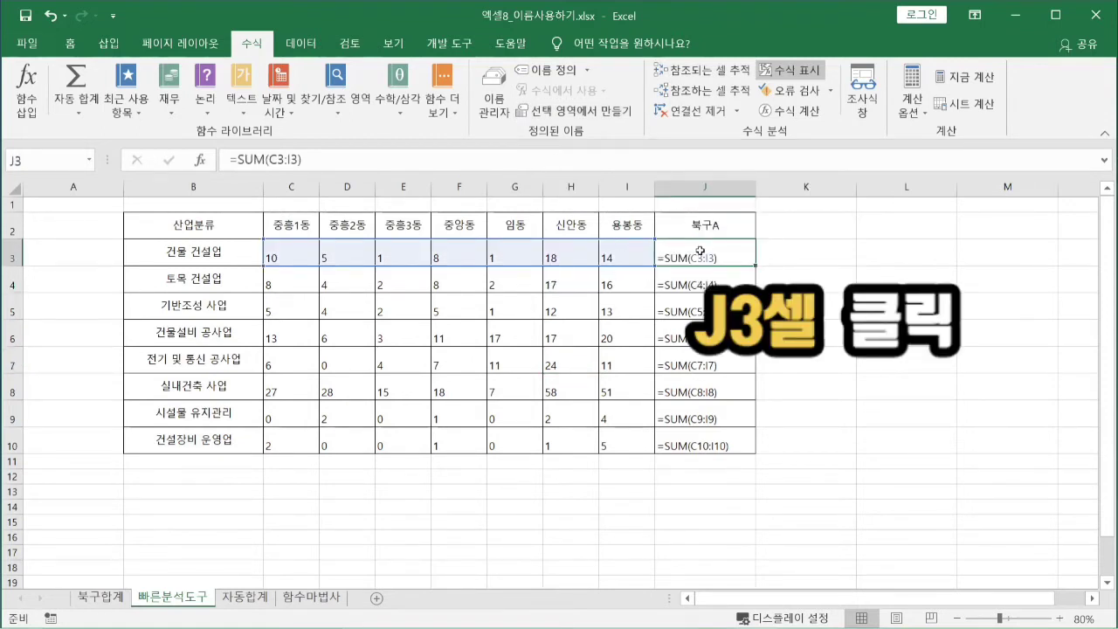
left_click(710, 74)
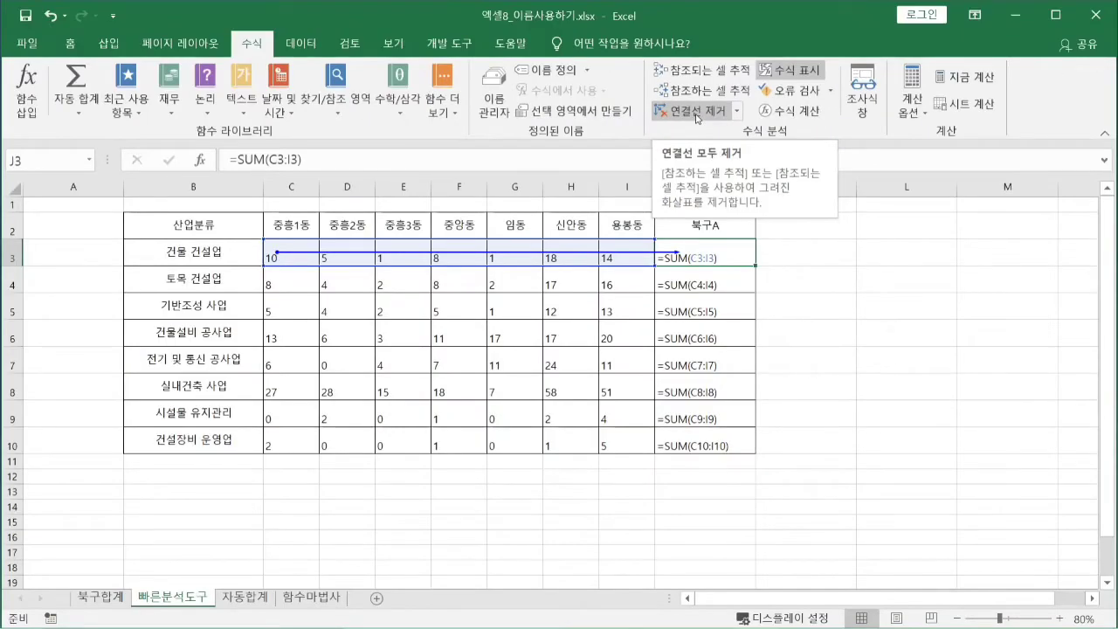
left_click(697, 117)
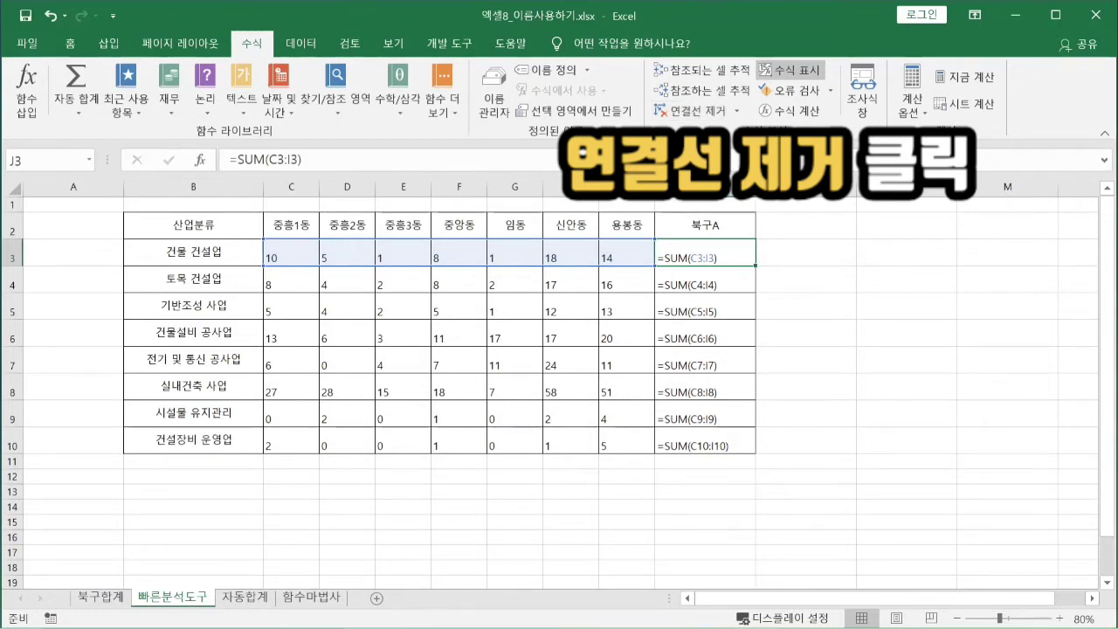
Step: Trace the dependent cells of C3 and remove the tracer arrow
left_click(690, 313)
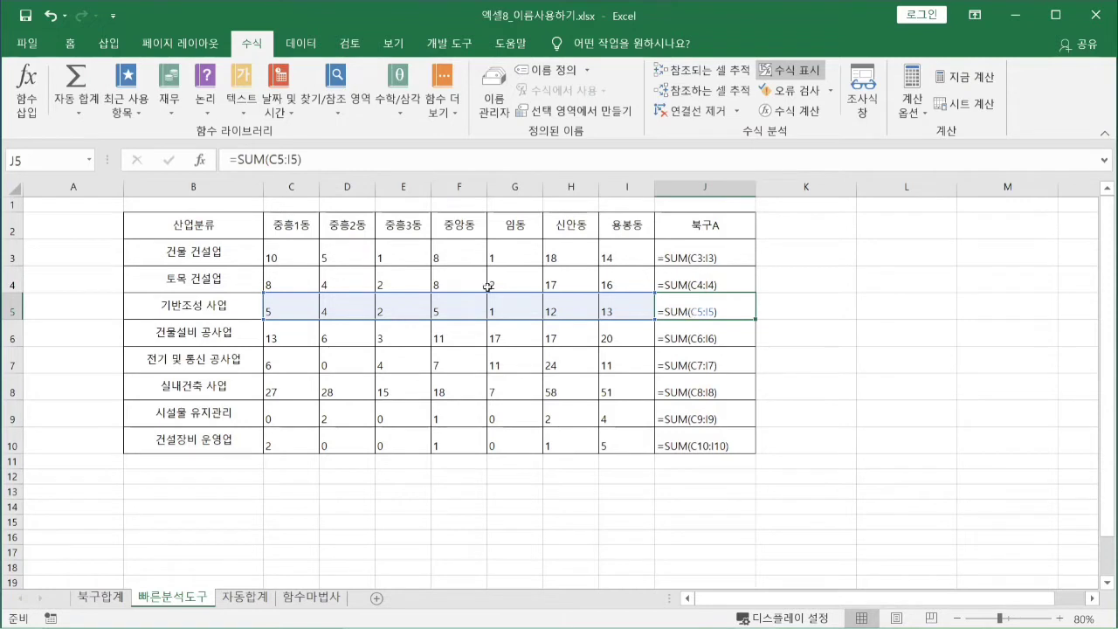
left_click(298, 252)
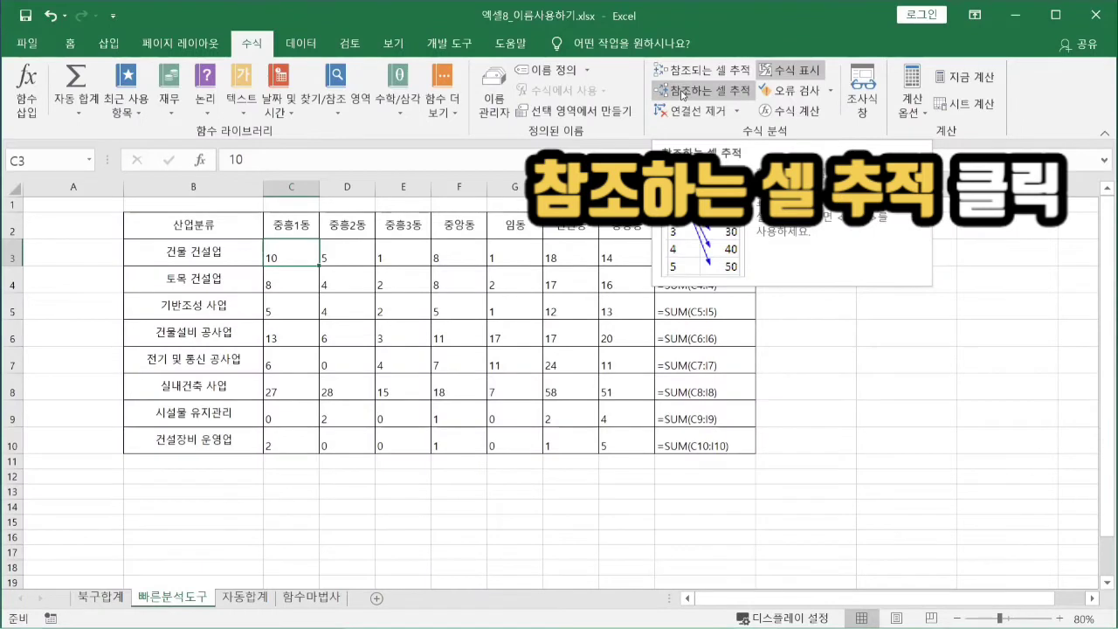
left_click(683, 91)
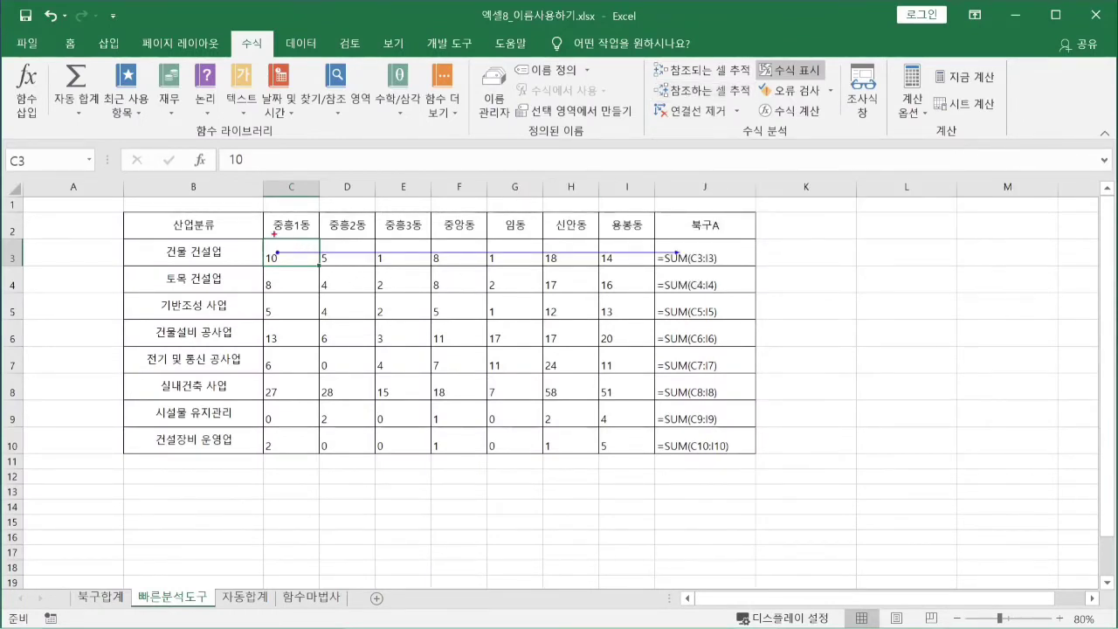
left_click_drag(254, 229, 334, 283)
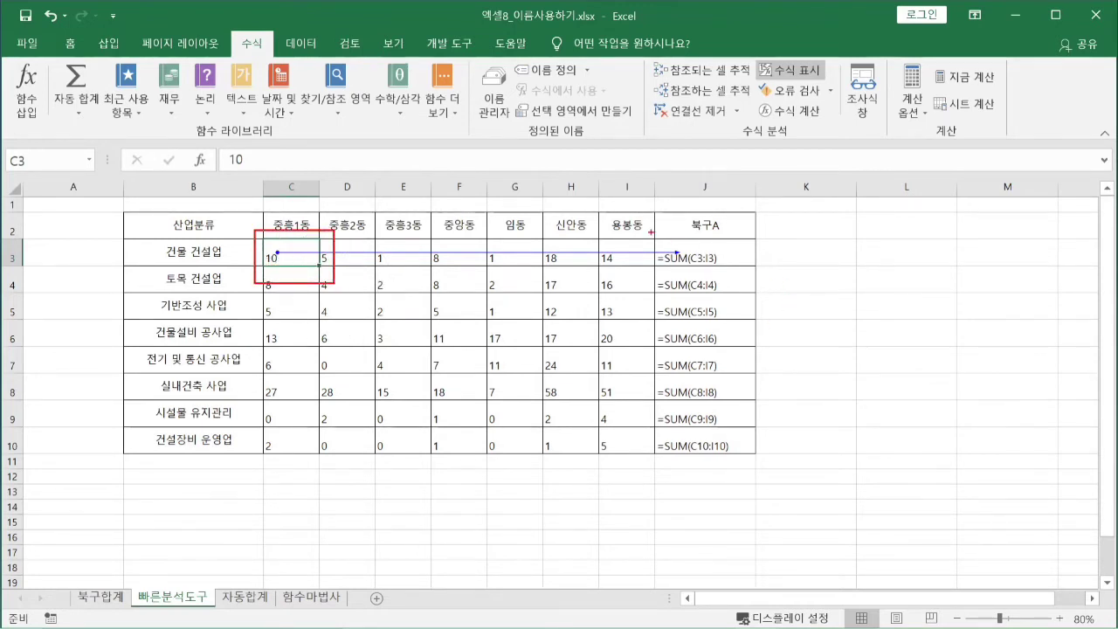
mouse_move(731, 251)
left_mouse_down()
mouse_move(650, 234)
mouse_move(636, 261)
mouse_move(708, 276)
mouse_move(728, 255)
left_mouse_up()
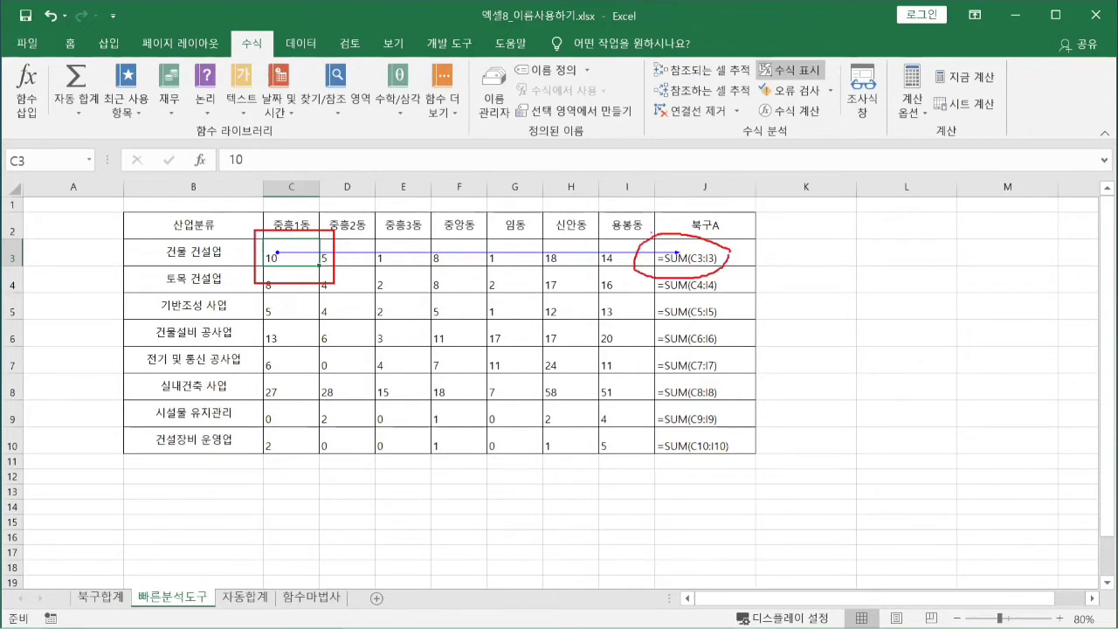
mouse_move(517, 245)
left_mouse_down()
mouse_move(524, 257)
mouse_move(552, 221)
left_mouse_up()
key("Escape")
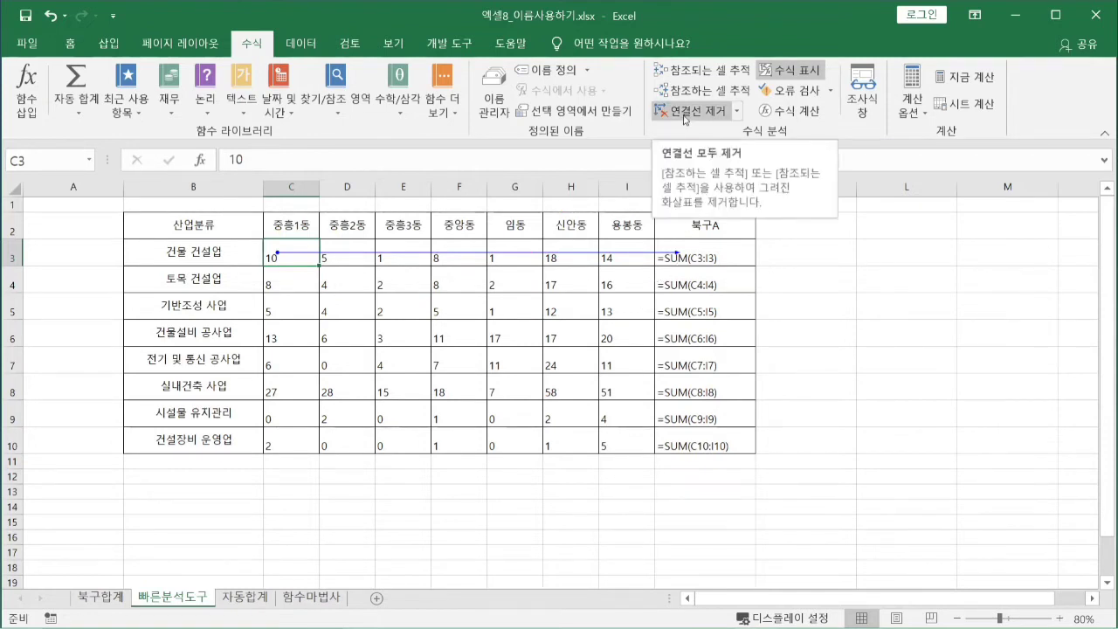
left_click(685, 111)
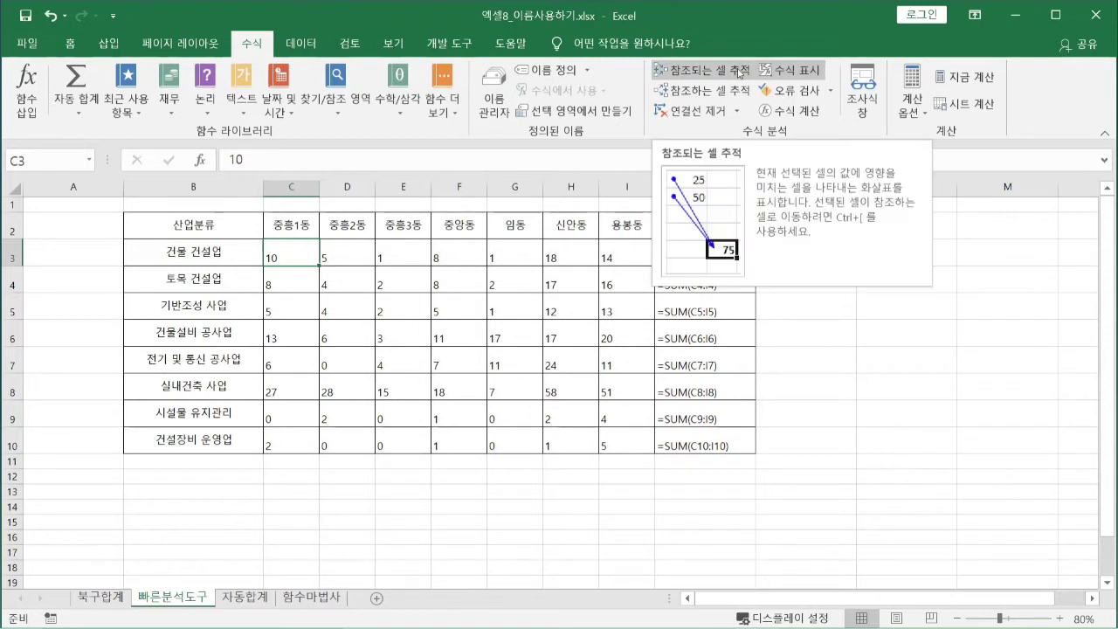
left_click(687, 341)
left_click(687, 316)
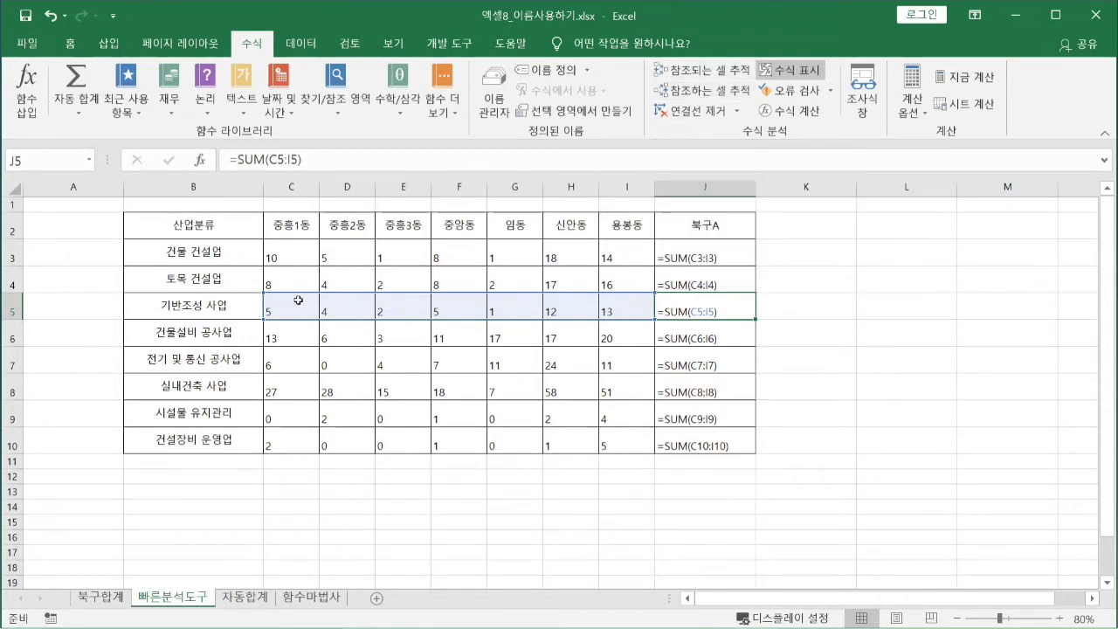
left_click(298, 300)
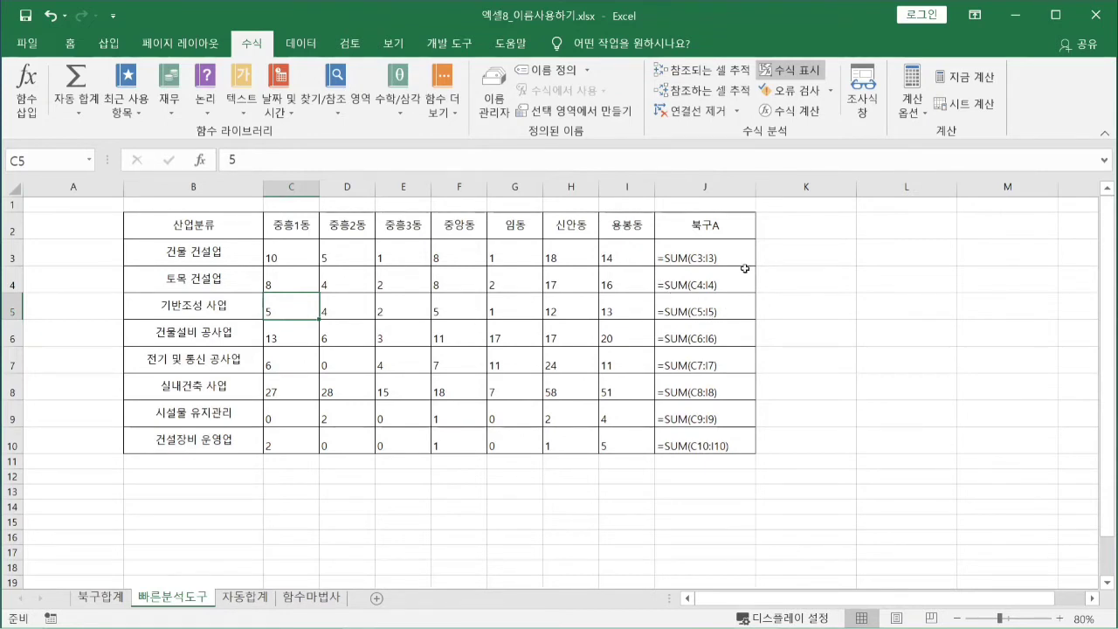
Step: Turn off the formula display so the sheet's cells show their results
left_click(788, 343)
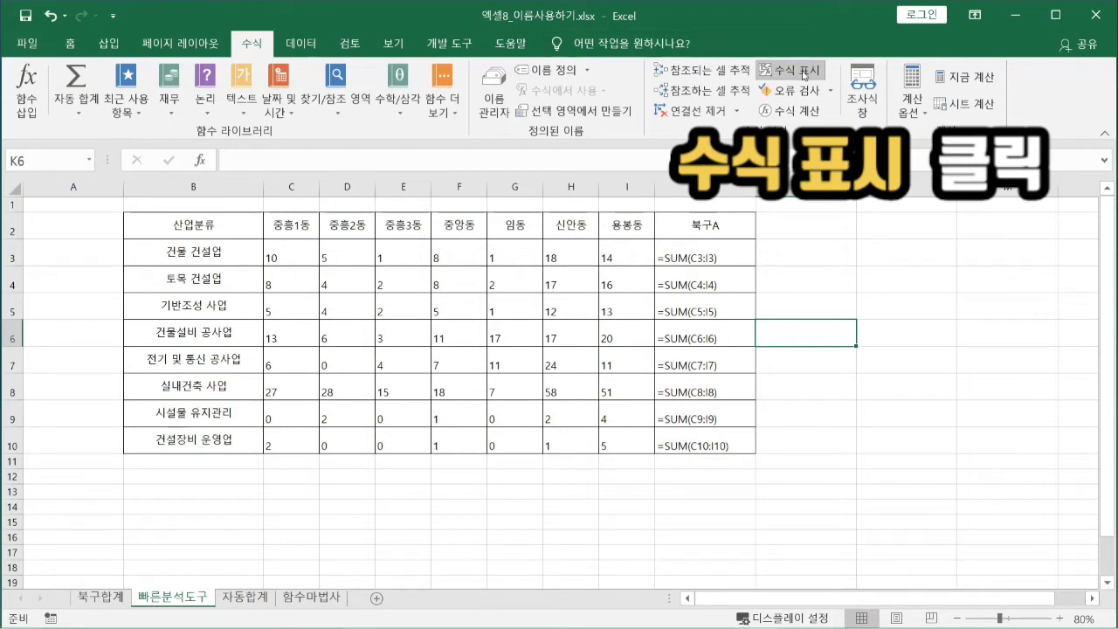
left_click(803, 76)
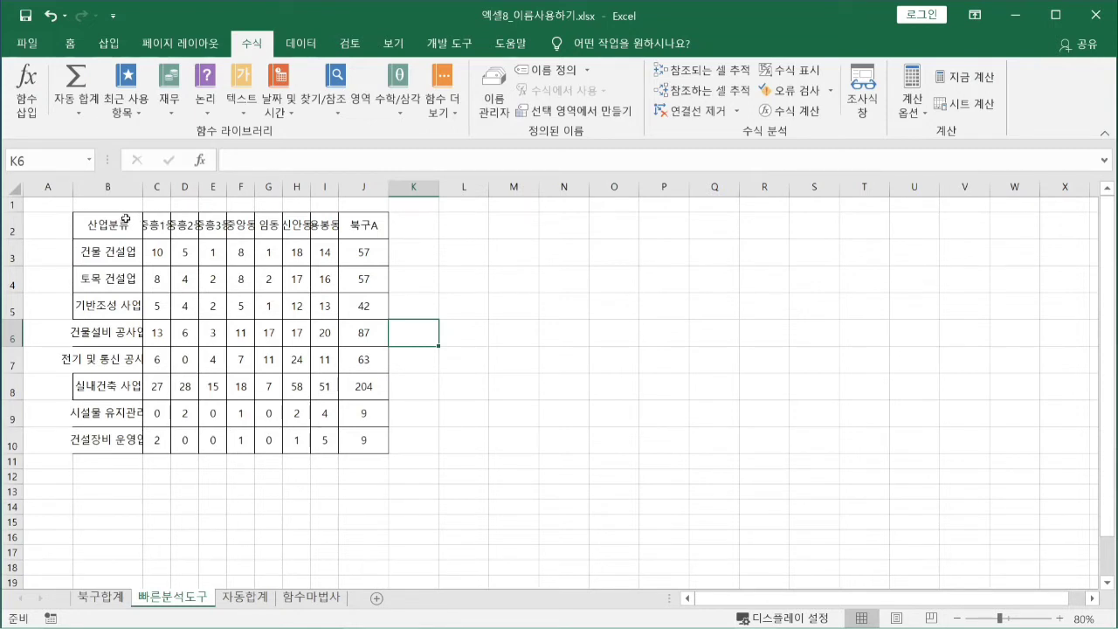
left_click_drag(124, 187, 376, 188)
left_click(485, 277)
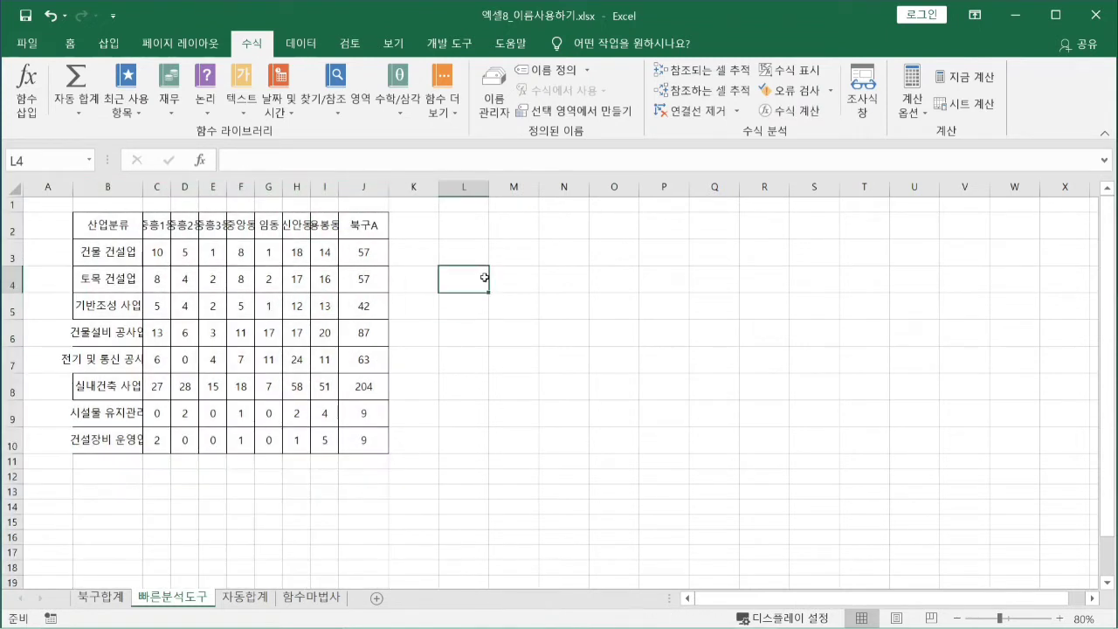
left_click(122, 185)
left_click_drag(122, 184, 327, 181)
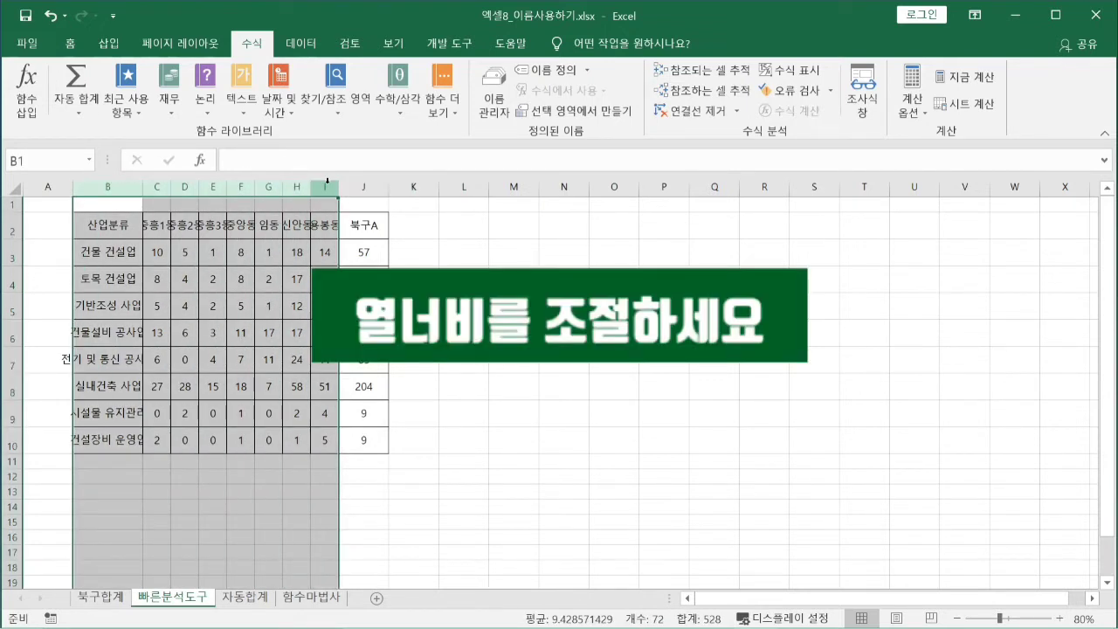
left_click(464, 311)
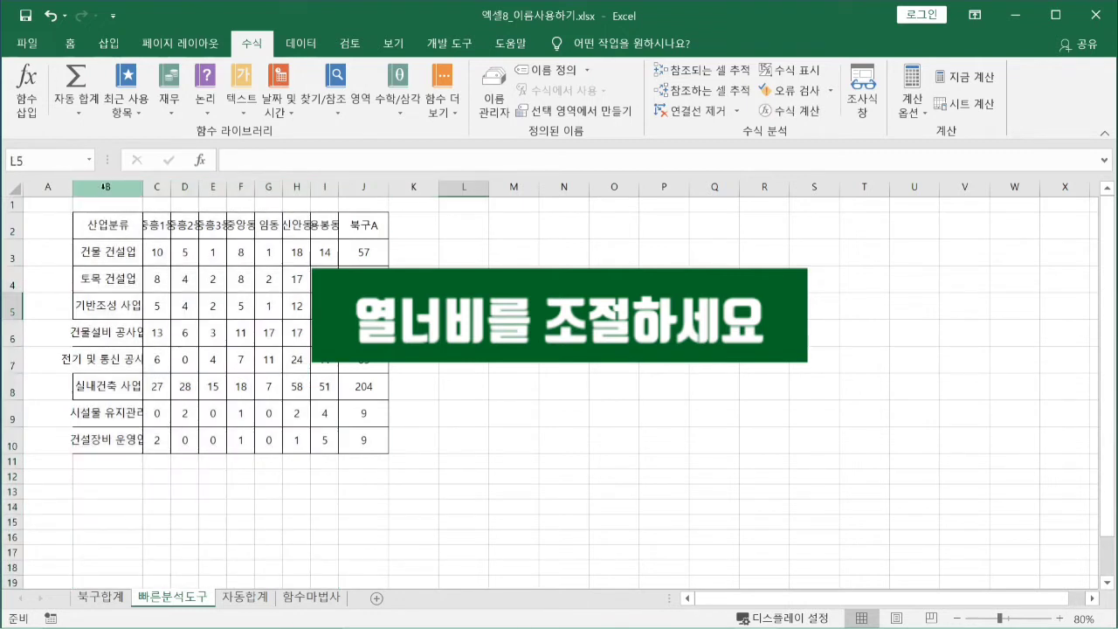
Step: Widen columns B through I together to a uniform width that fits the 동 headings
left_click(105, 186)
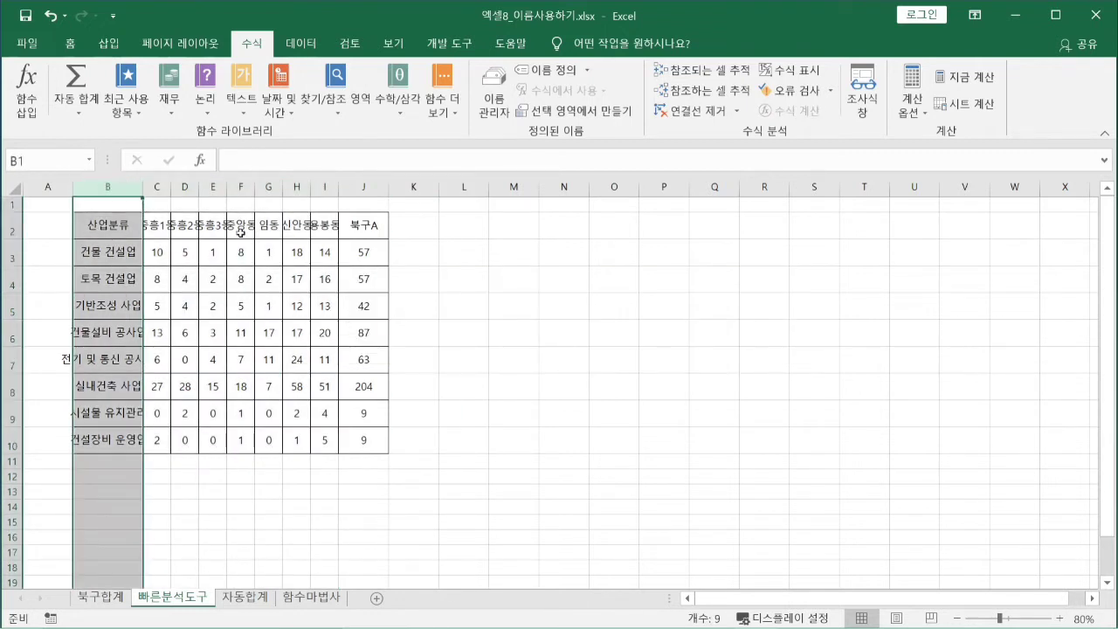
left_click(331, 189, "shift")
left_click_drag(331, 191, 327, 187)
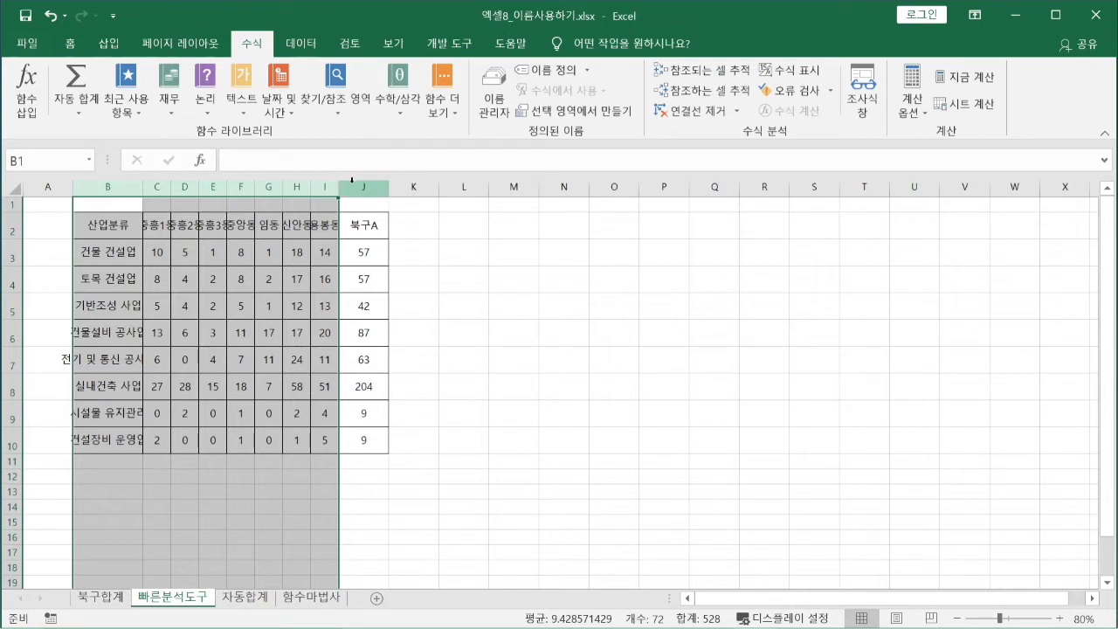
left_click_drag(340, 188, 355, 187)
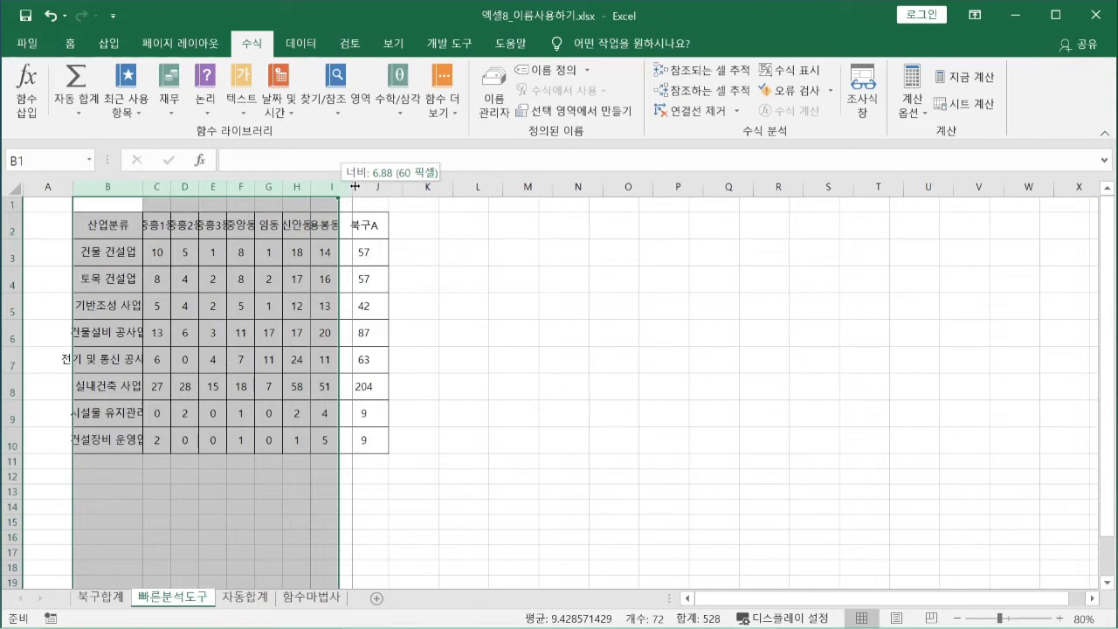
left_click_drag(354, 187, 355, 187)
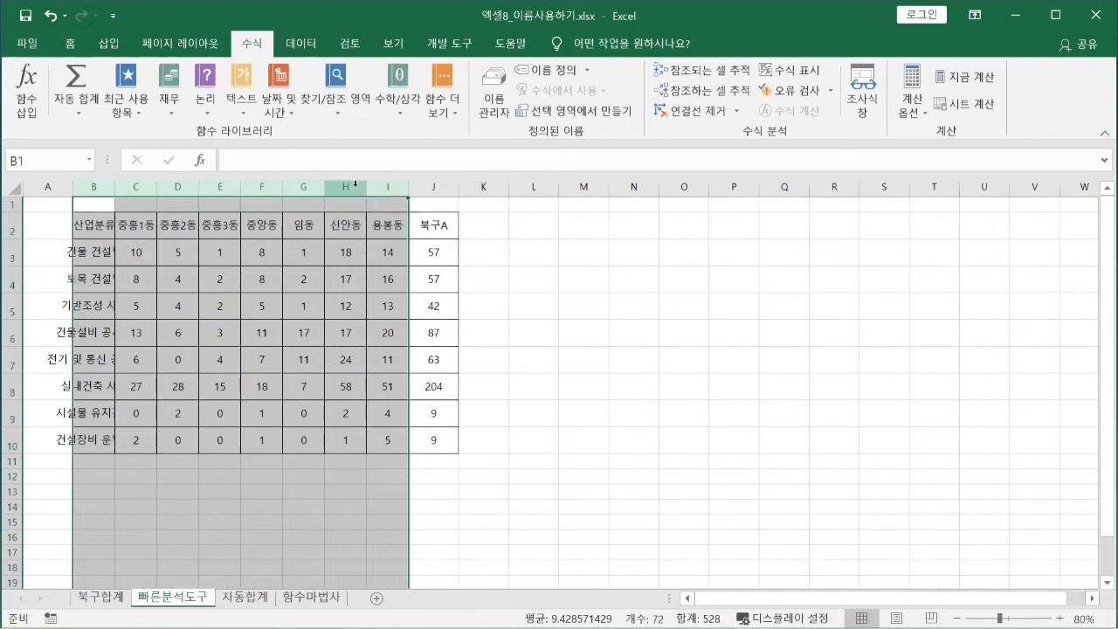
left_click(512, 308)
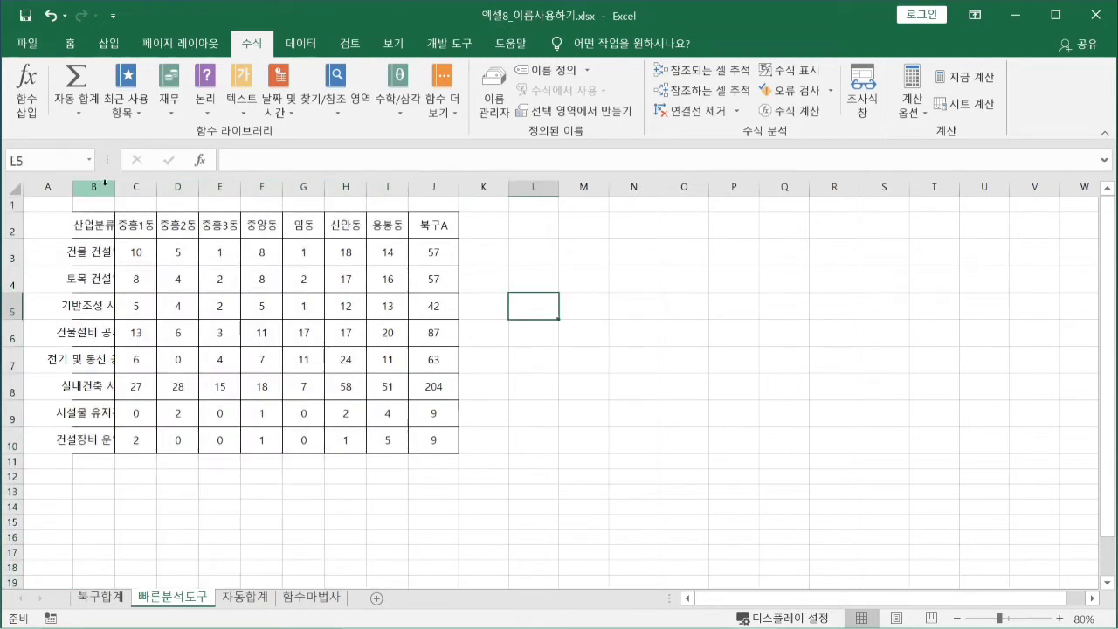
Step: Widen column B to fit its 산업분류 entries in full and make the 북구A column J somewhat wider
left_click_drag(115, 187, 181, 187)
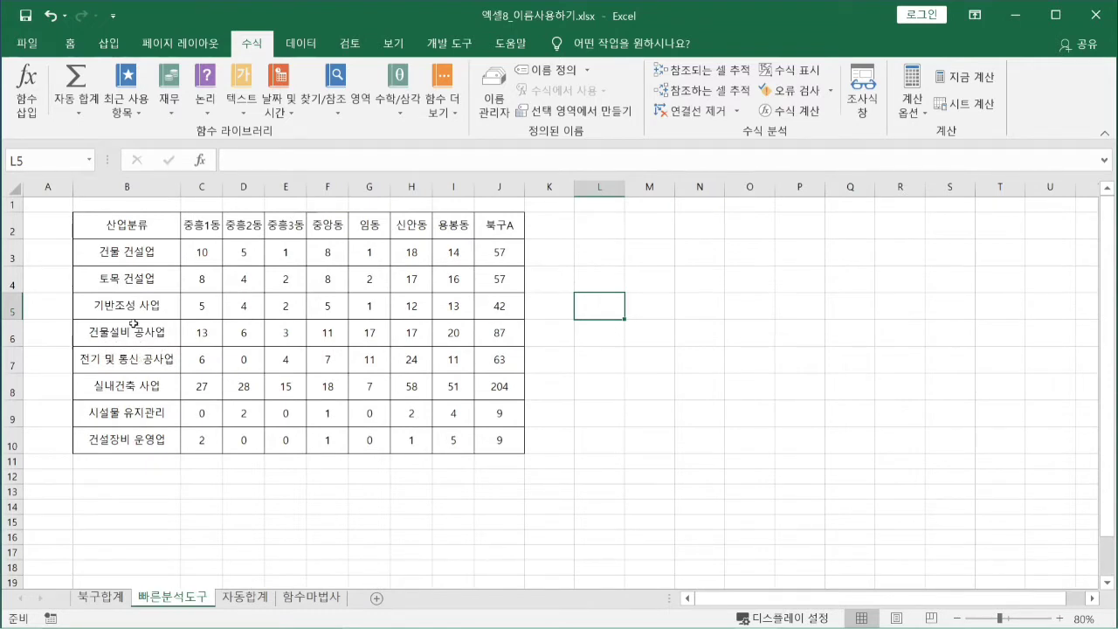
left_click_drag(181, 187, 197, 187)
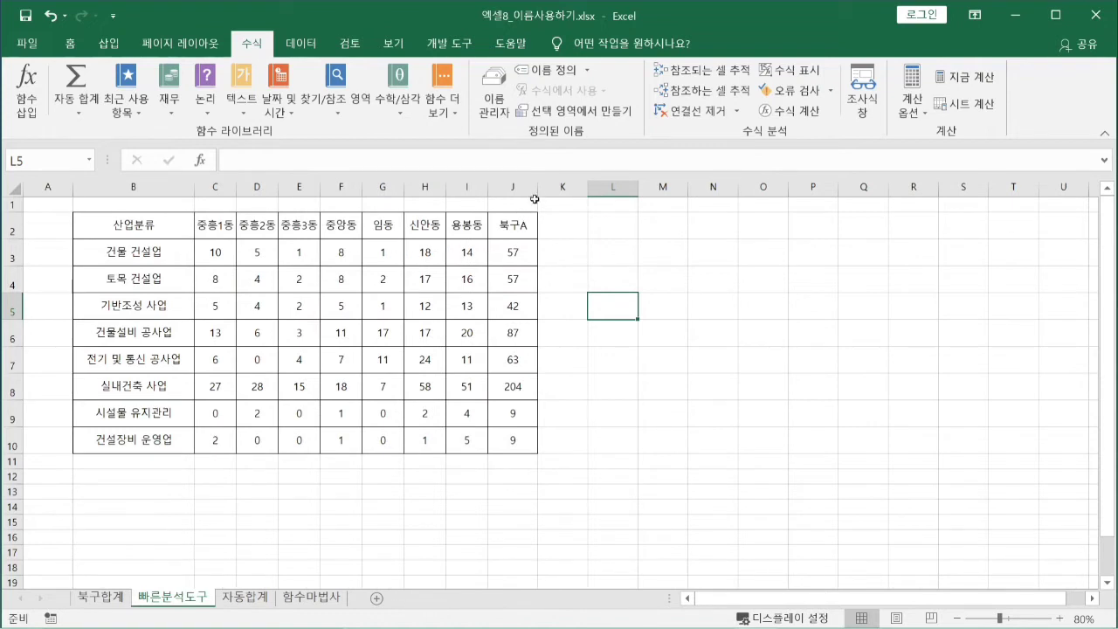
left_click_drag(536, 191, 559, 190)
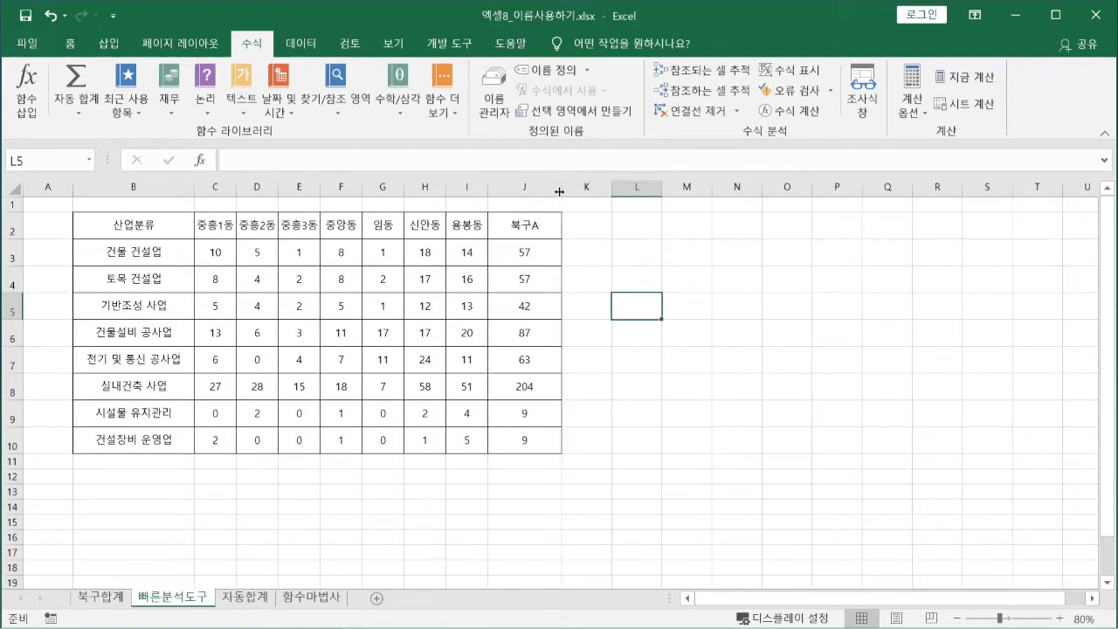
left_click(615, 450)
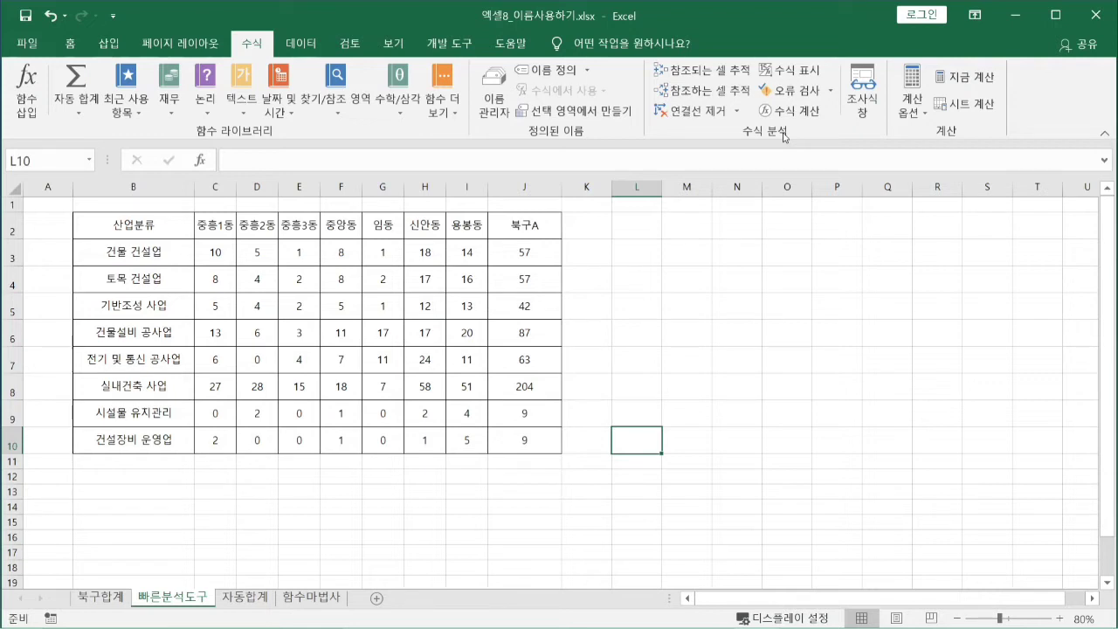
left_click(644, 334)
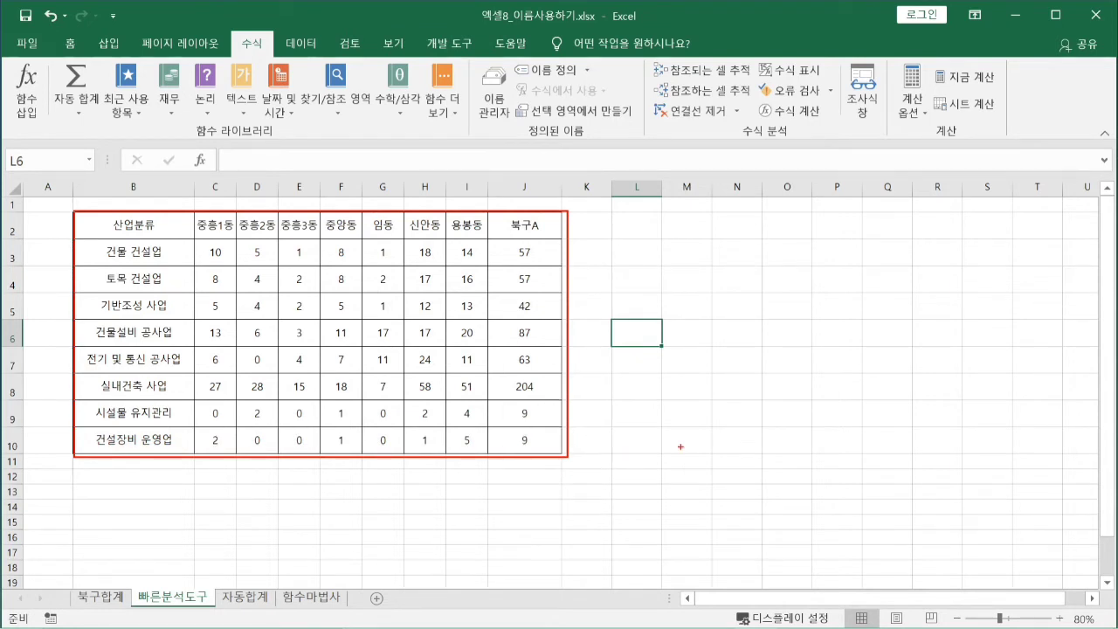
left_click(126, 219)
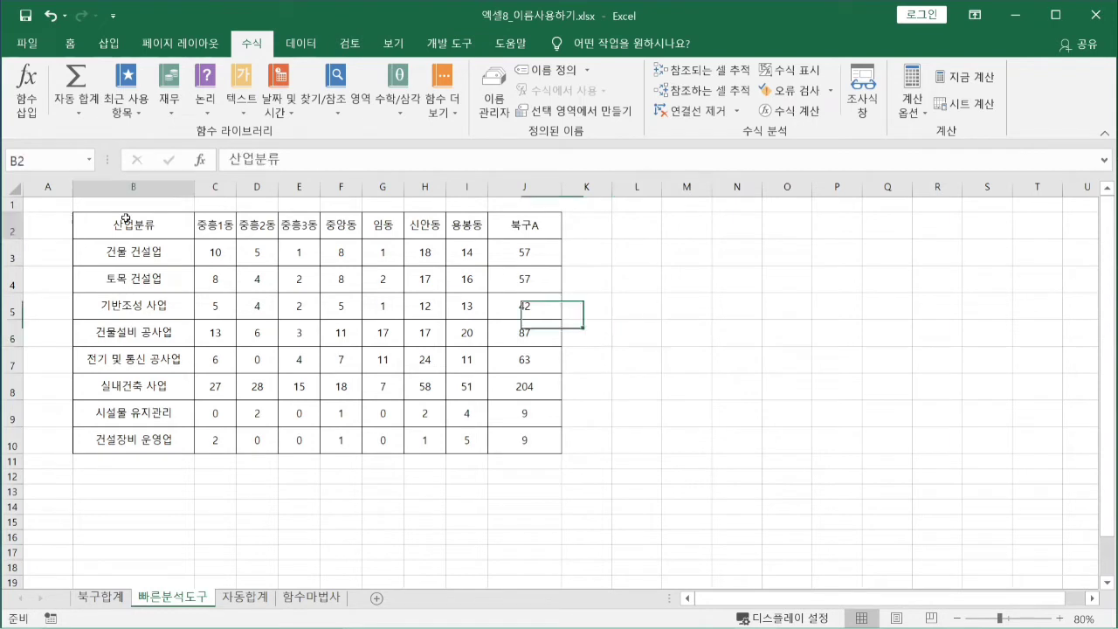
left_click_drag(126, 219, 532, 449)
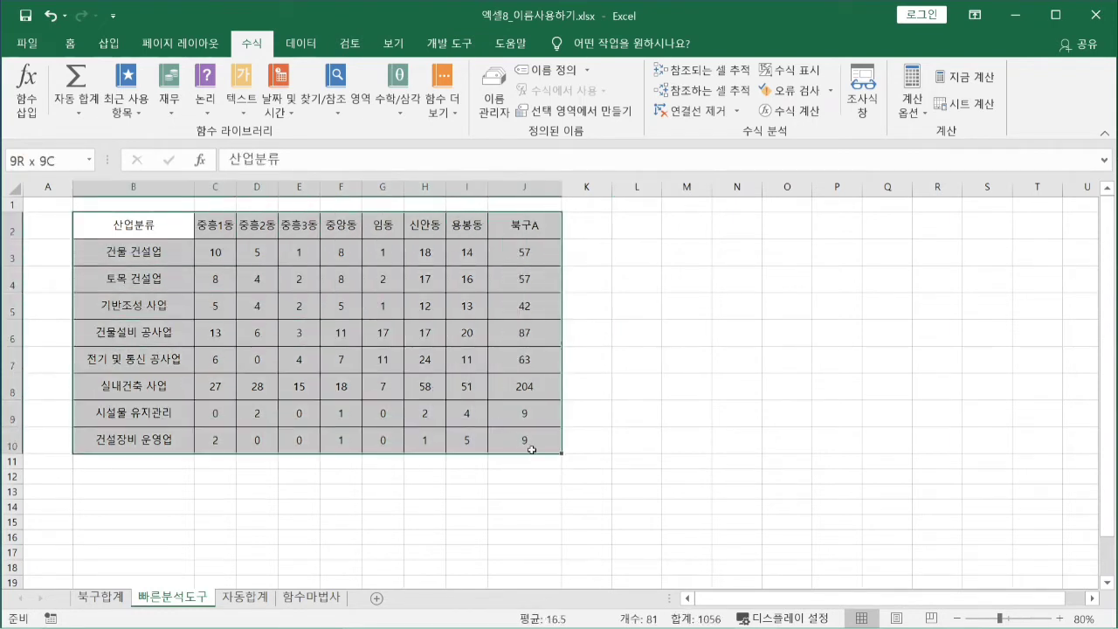
left_click(674, 449)
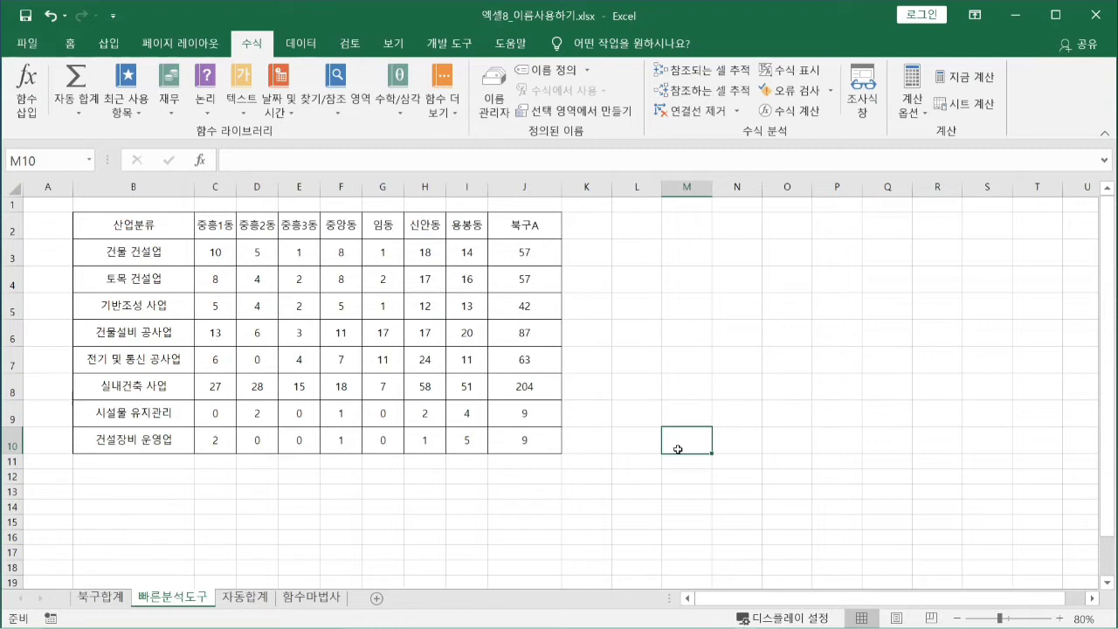
Step: Define the workbook-level name 북구A_전체 for the whole table B2:J10 on the 빠른분석도구 sheet
left_click(130, 224)
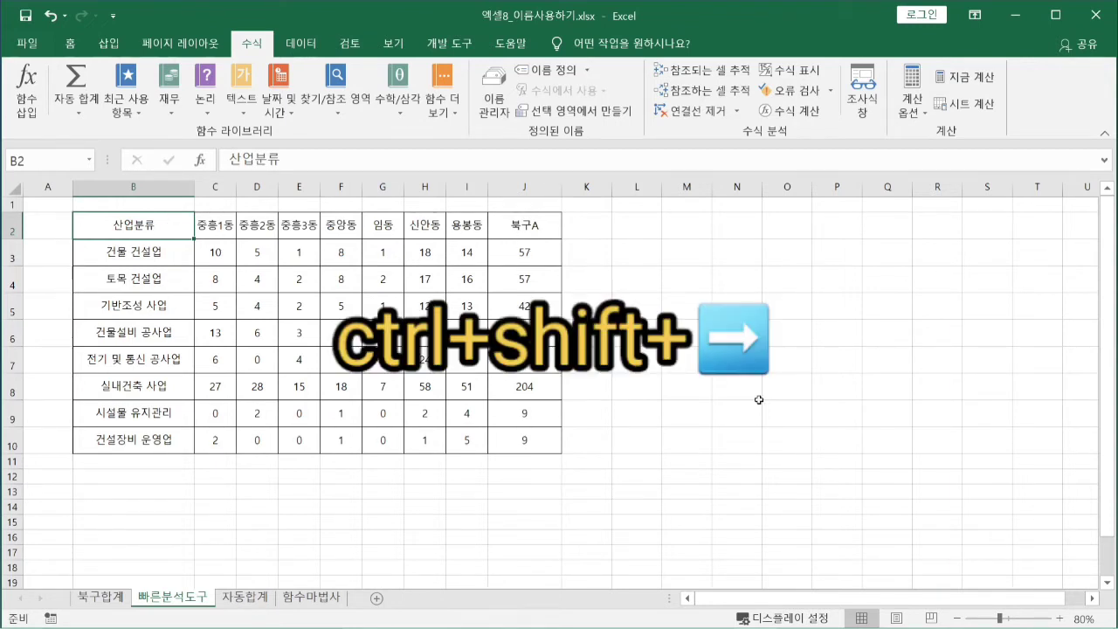
key("ctrl+shift+Right")
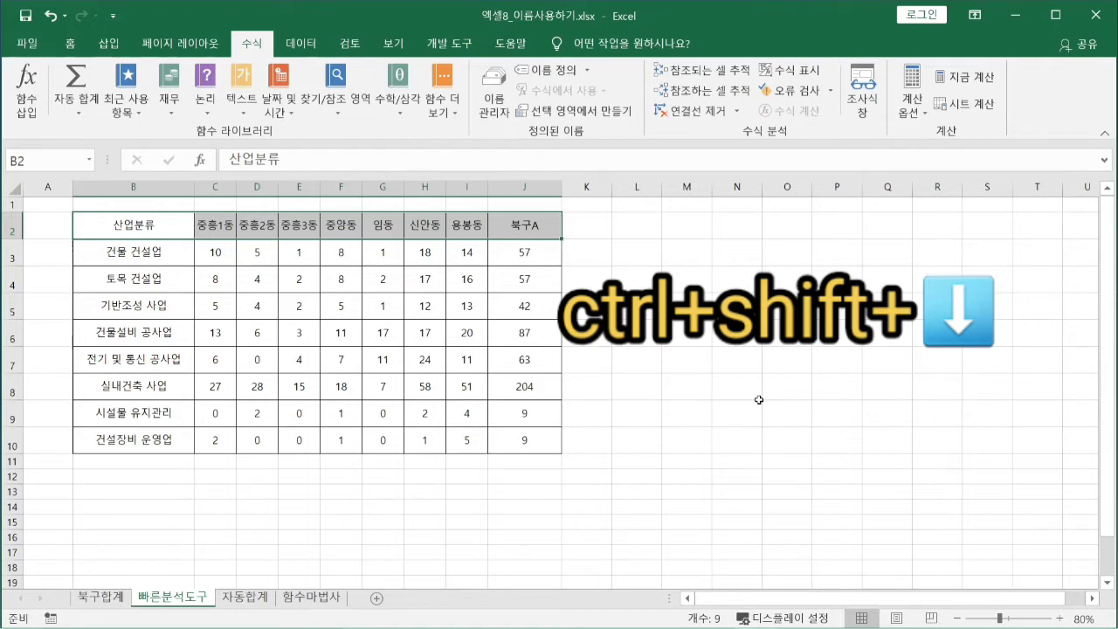
key("ctrl+shift+Down")
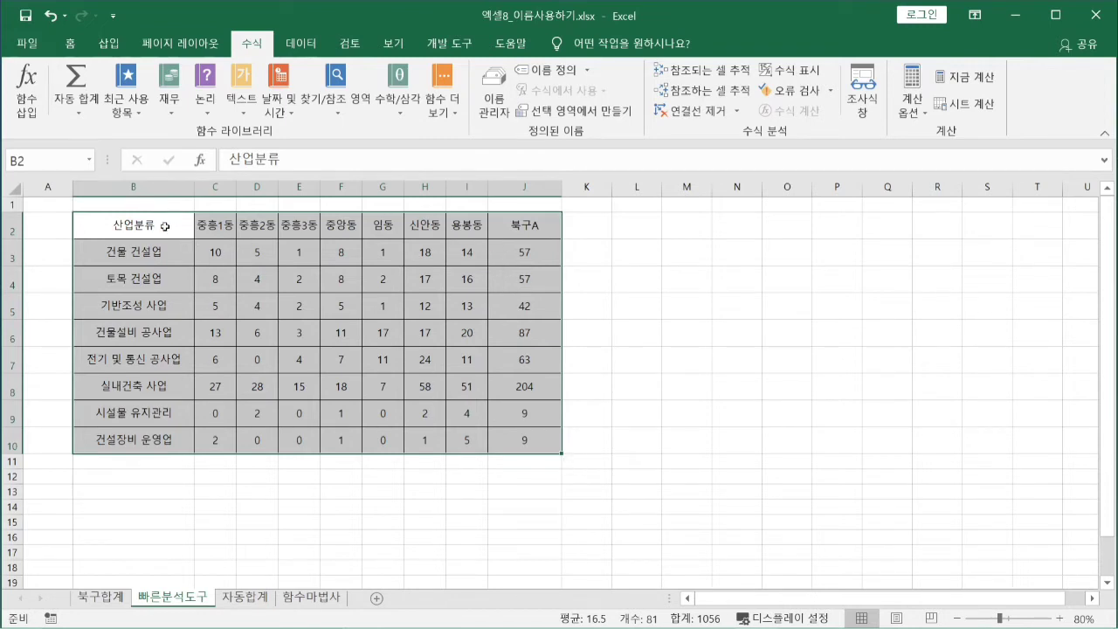
mouse_move(522, 446)
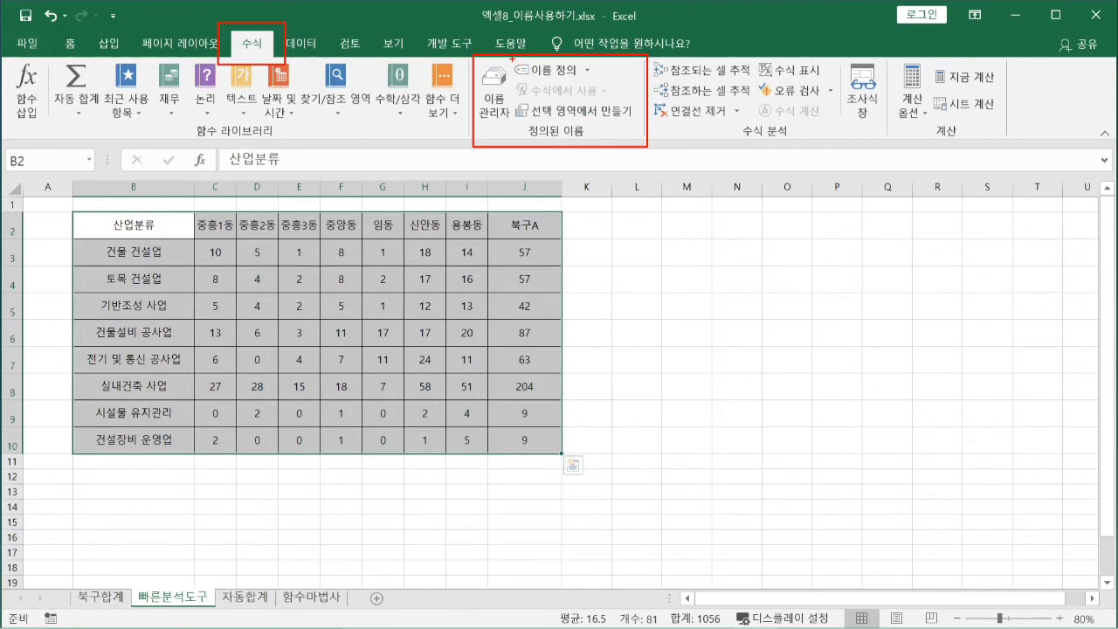
left_click_drag(512, 59, 584, 83)
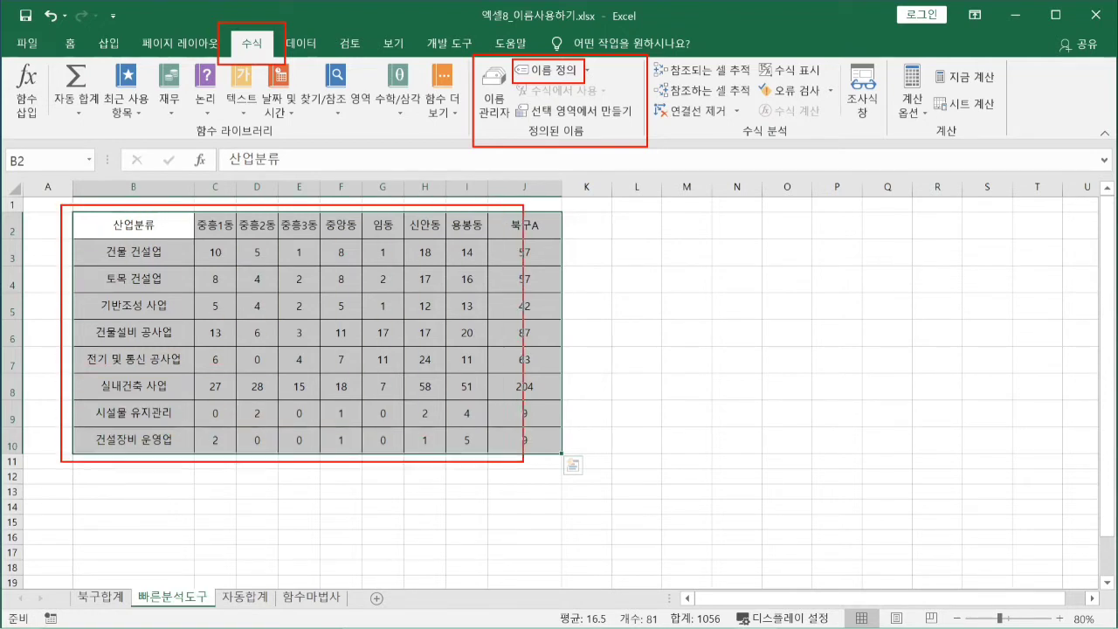
mouse_move(584, 320)
left_mouse_down()
mouse_move(650, 324)
mouse_move(616, 364)
left_mouse_up()
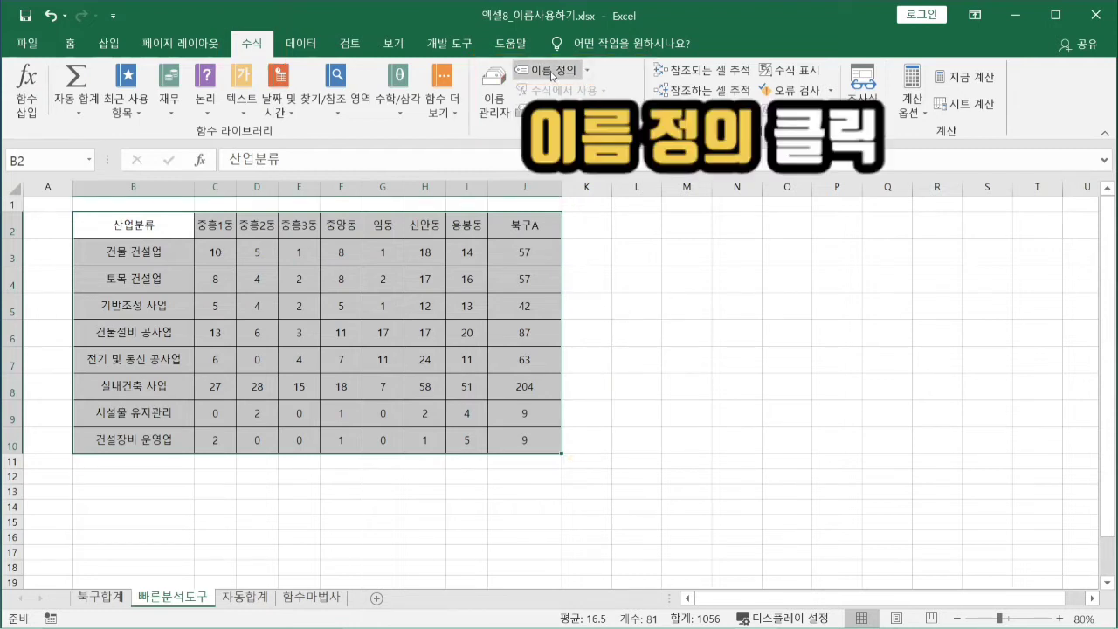
left_click(552, 75)
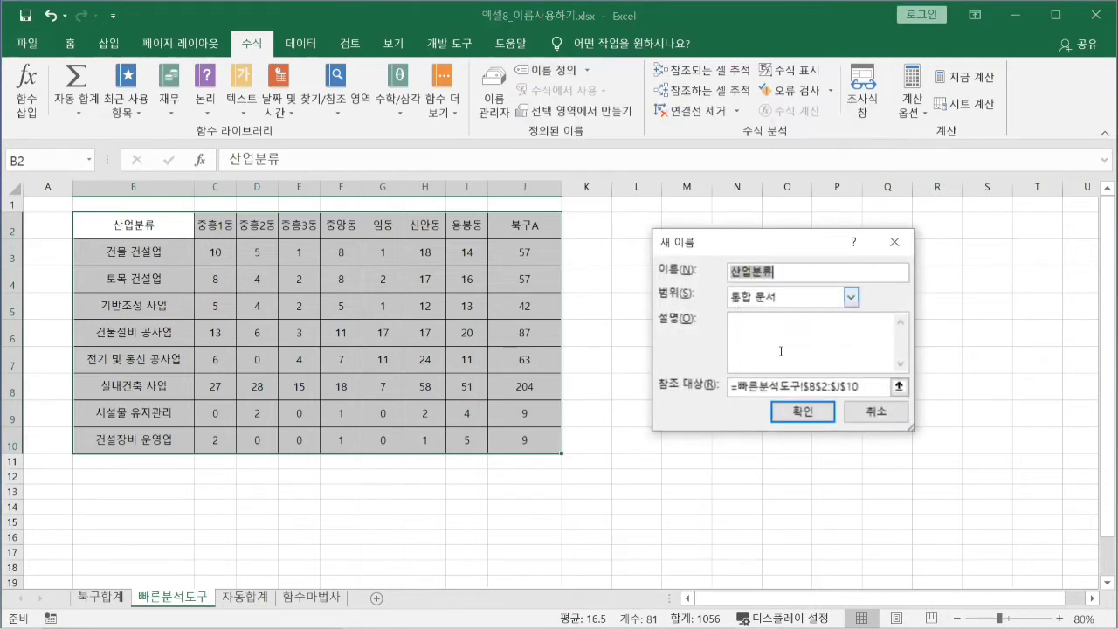
type("qnr")
key("BackSpace")
key("BackSpace")
key("BackSpace")
type("북구A")
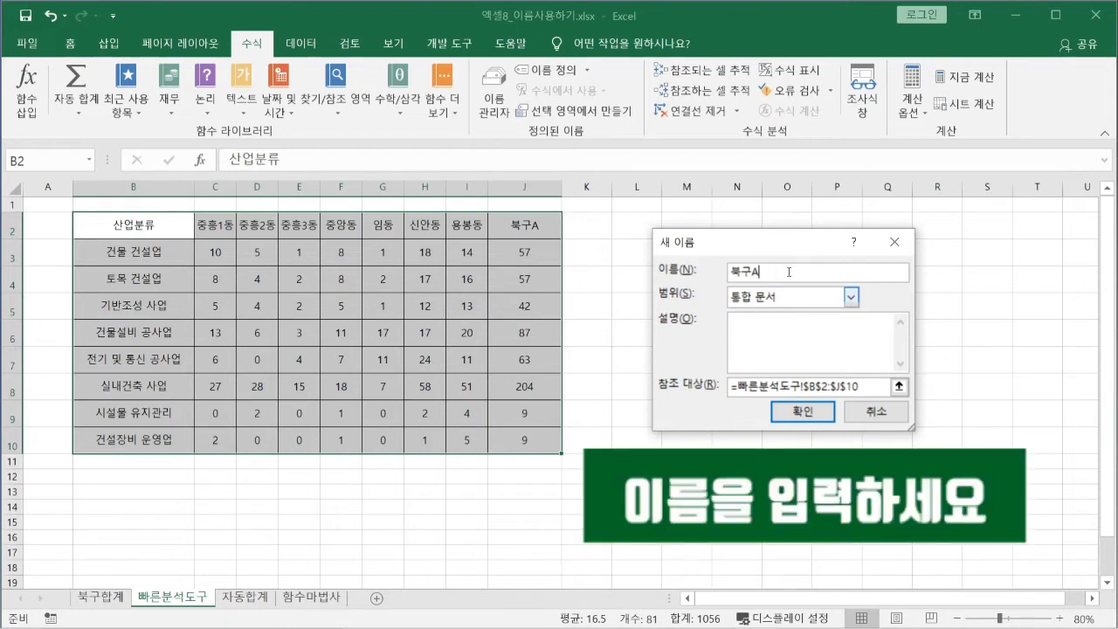
type("_")
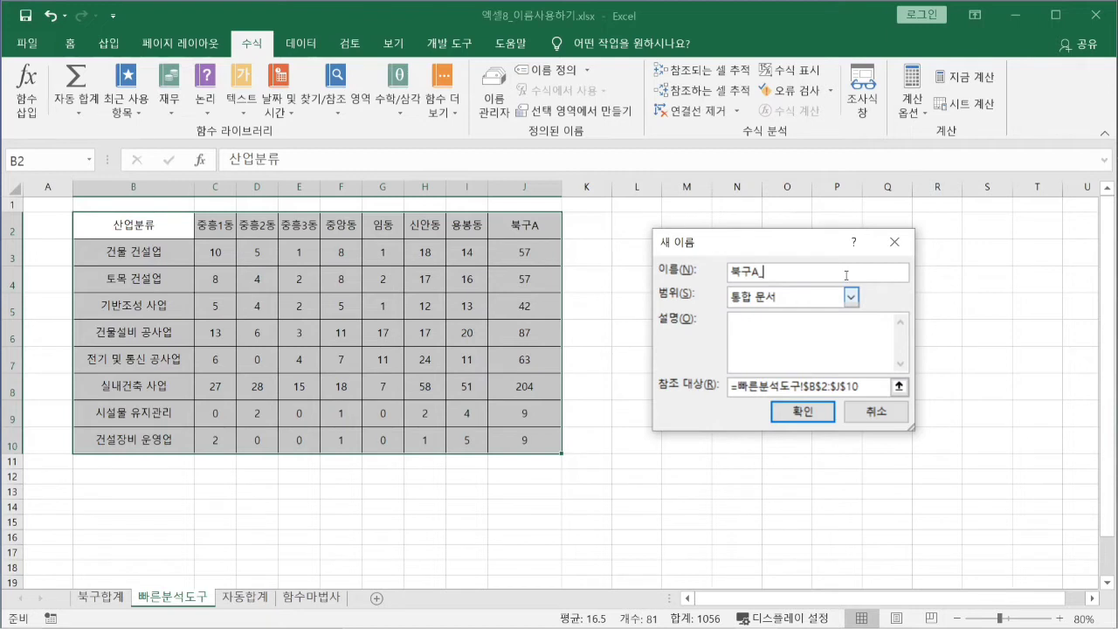
type("djq")
key("BackSpace")
key("BackSpace")
key("BackSpace")
type("전체")
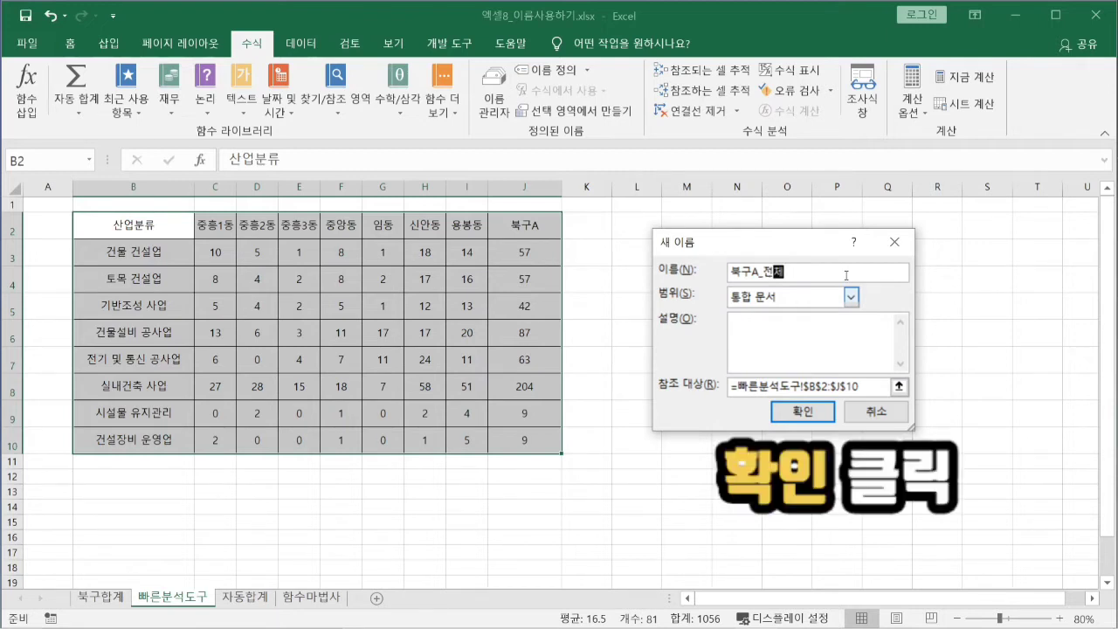
left_click(807, 421)
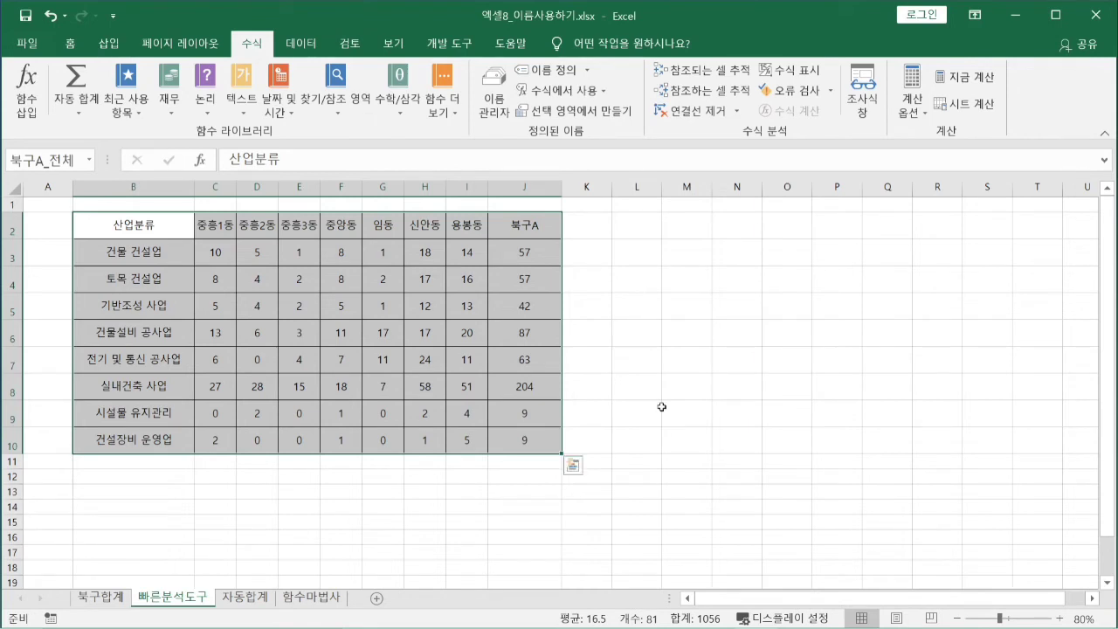
Step: Check the defined name and its reference range in the Name Manager, and close it
left_click(739, 360)
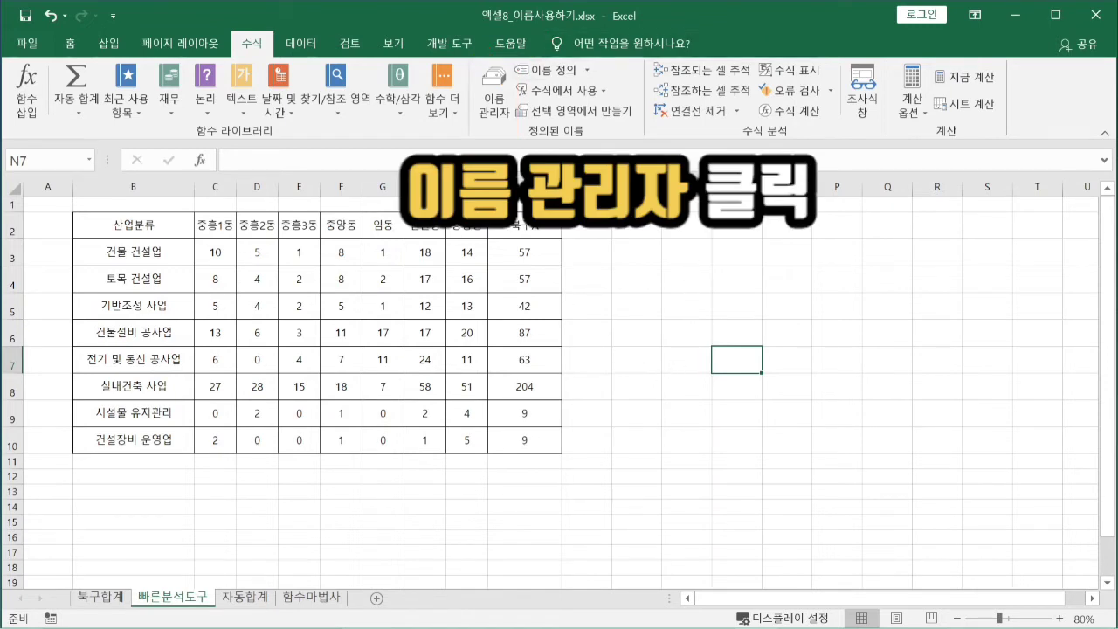
left_click(502, 97)
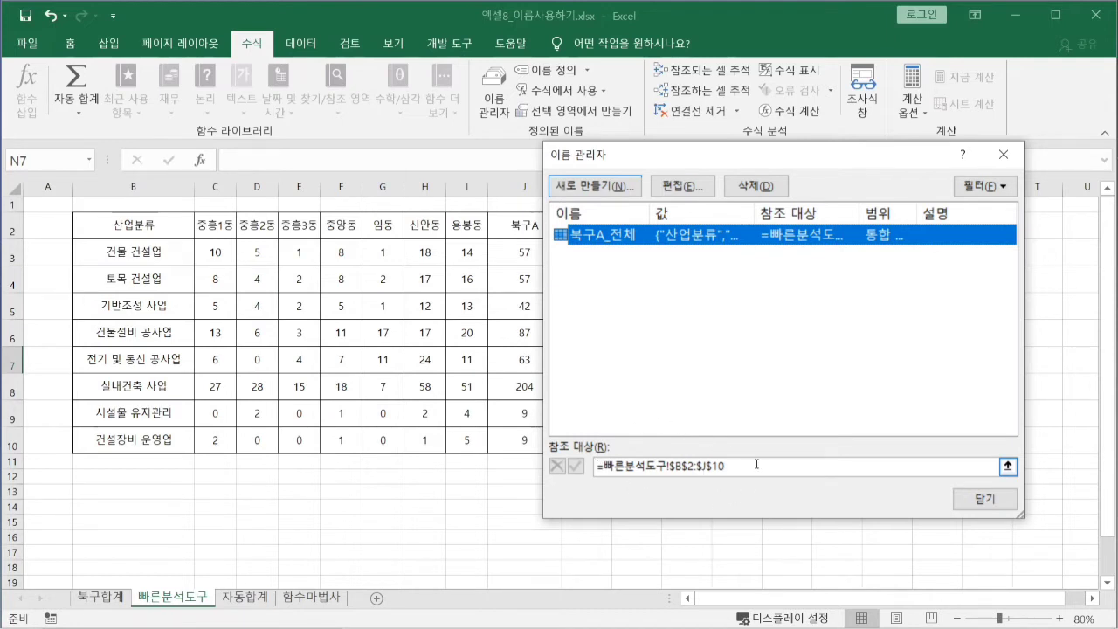
left_click(985, 501)
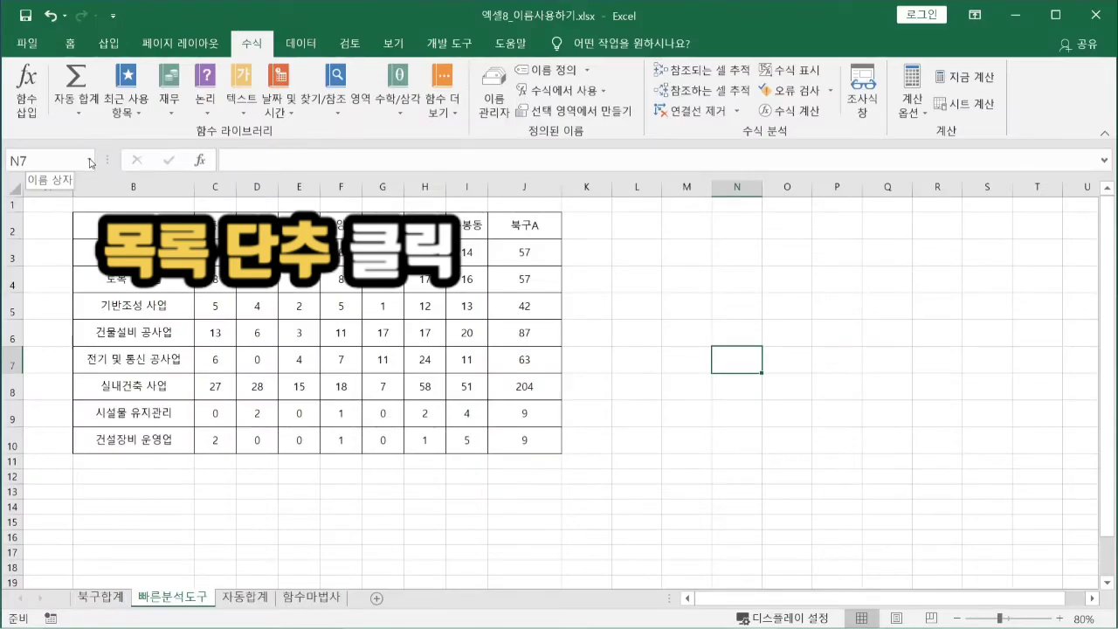
Step: Jump to the table range by choosing its defined name 북구A_전체
left_click(90, 160)
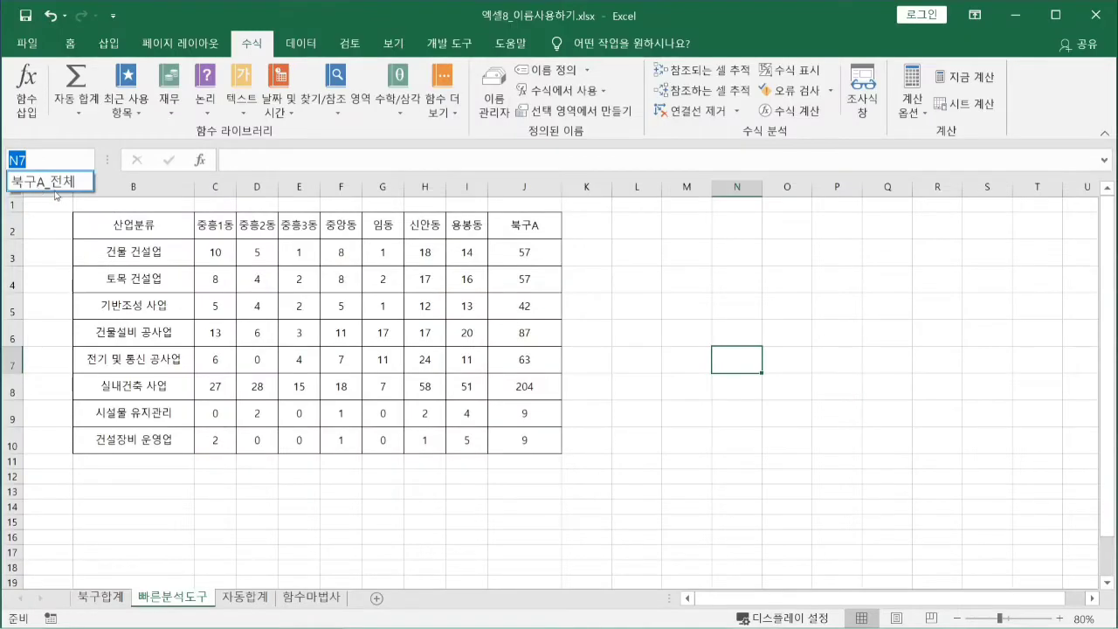
left_click(660, 387)
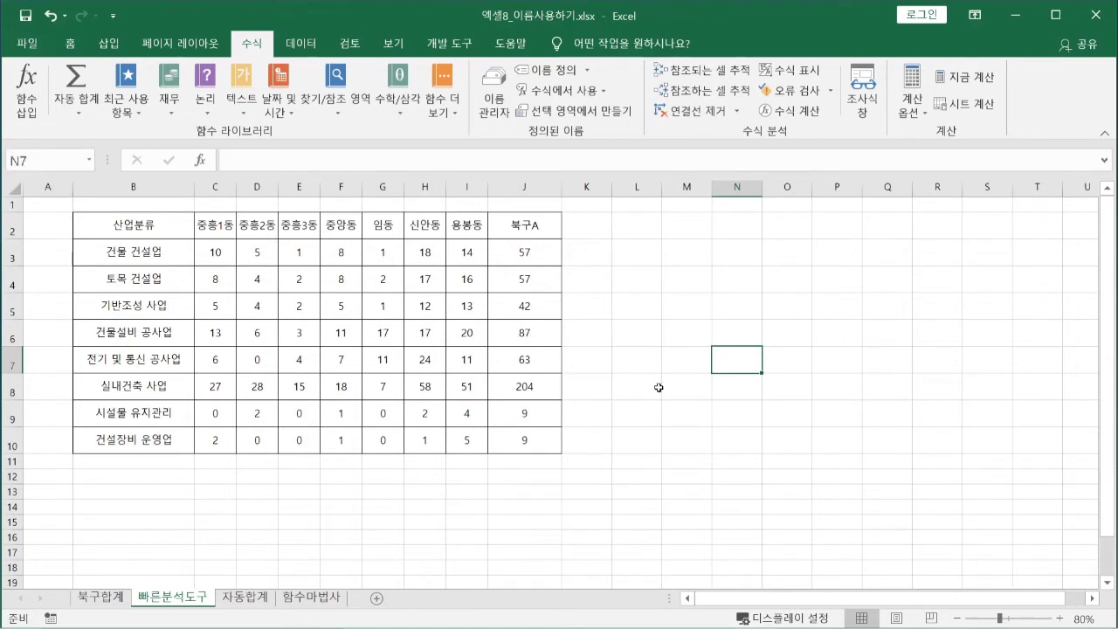
left_click(656, 386)
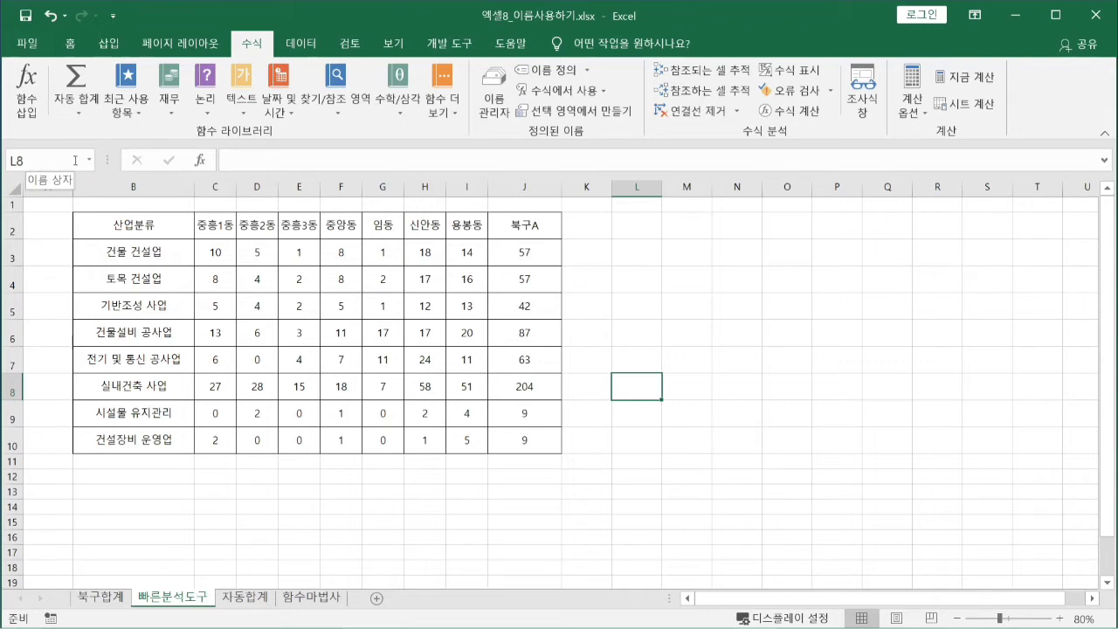
left_click(90, 161)
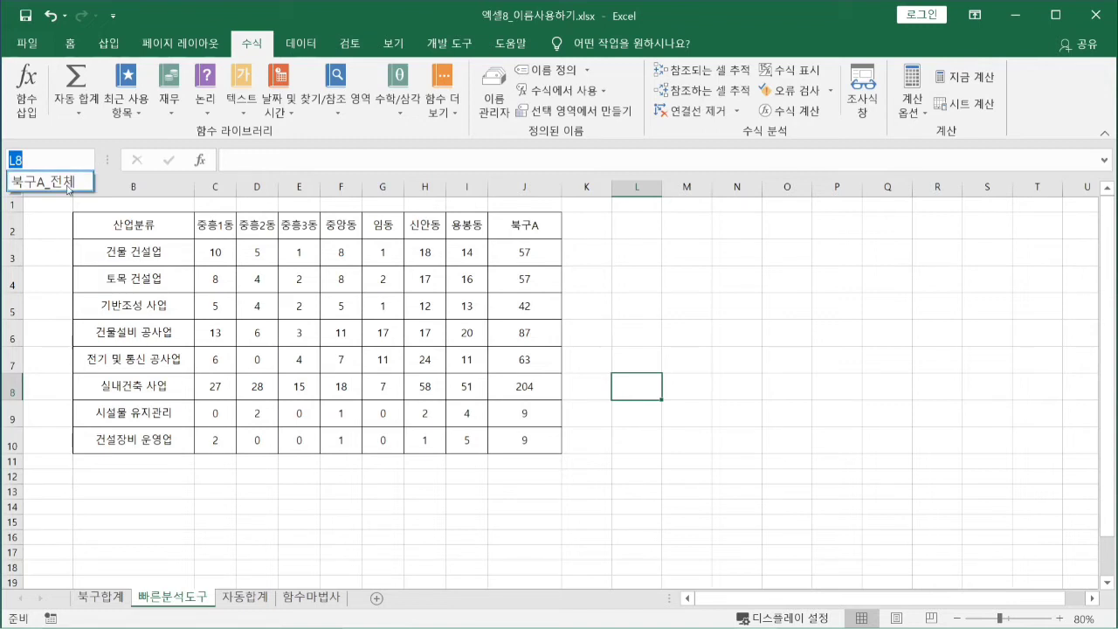
left_click(67, 185)
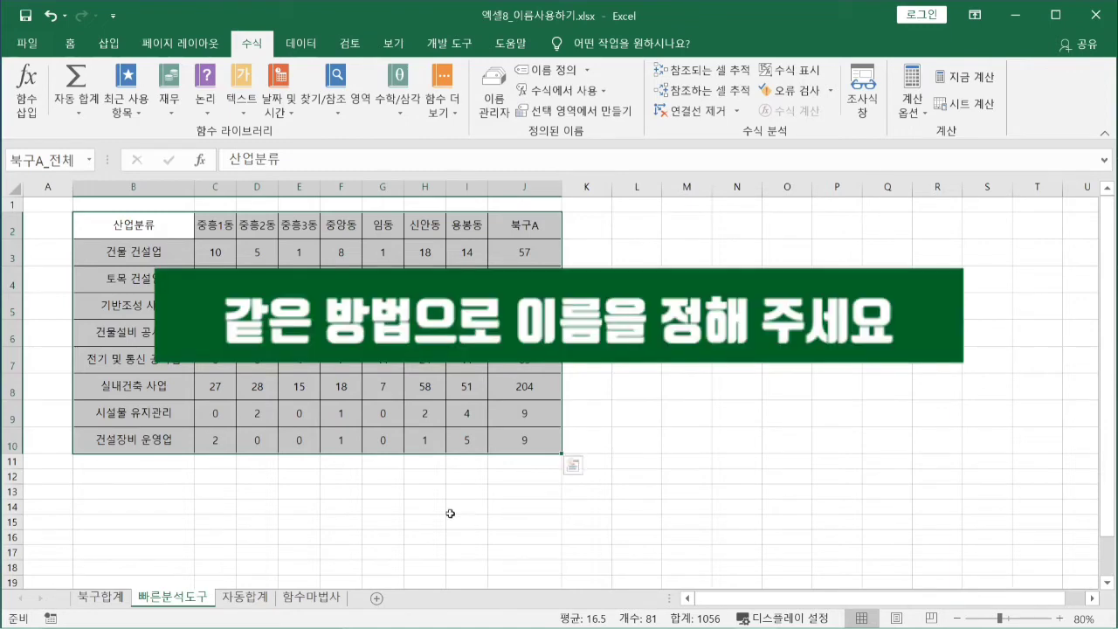
Step: On the 자동합계 sheet, define the workbook-level name 북구B_전체 for the whole table B2:M10
left_click(247, 593)
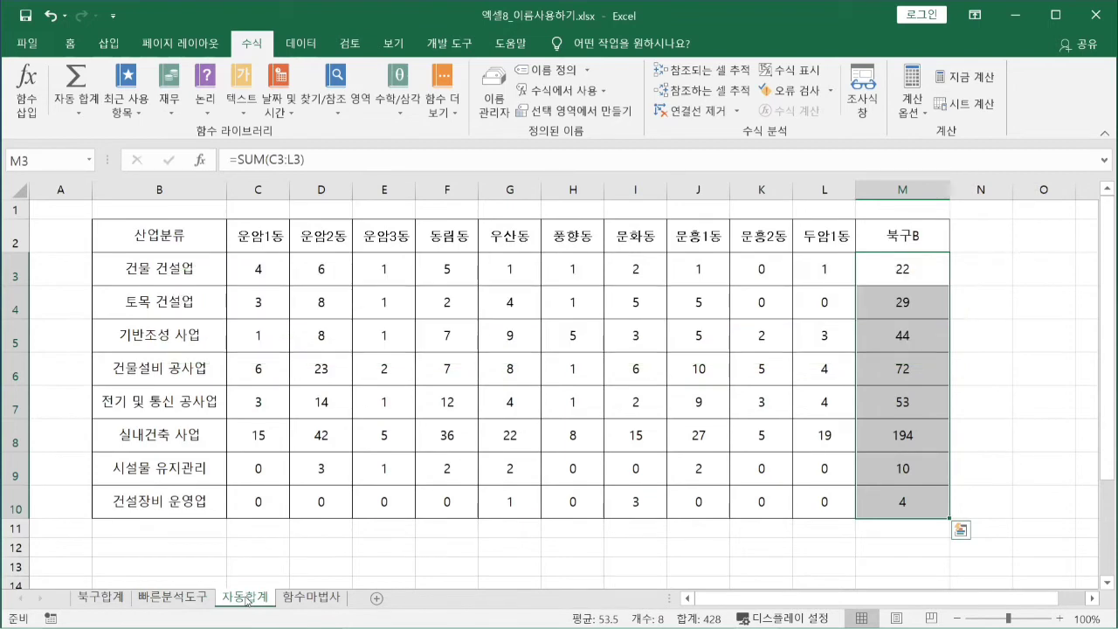
left_click(323, 599)
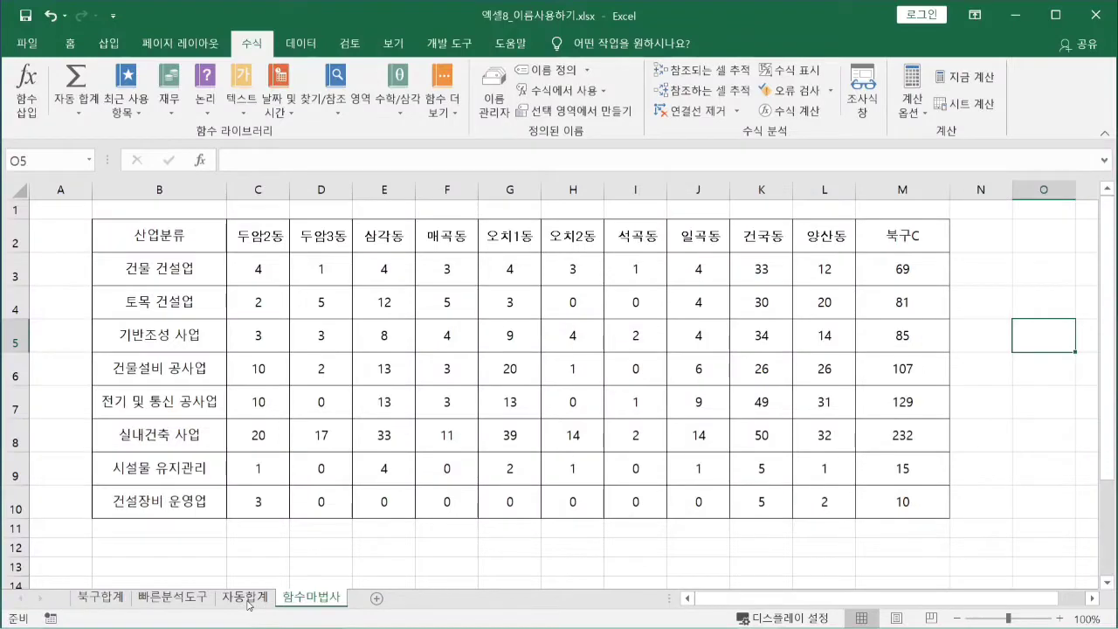
left_click(248, 601)
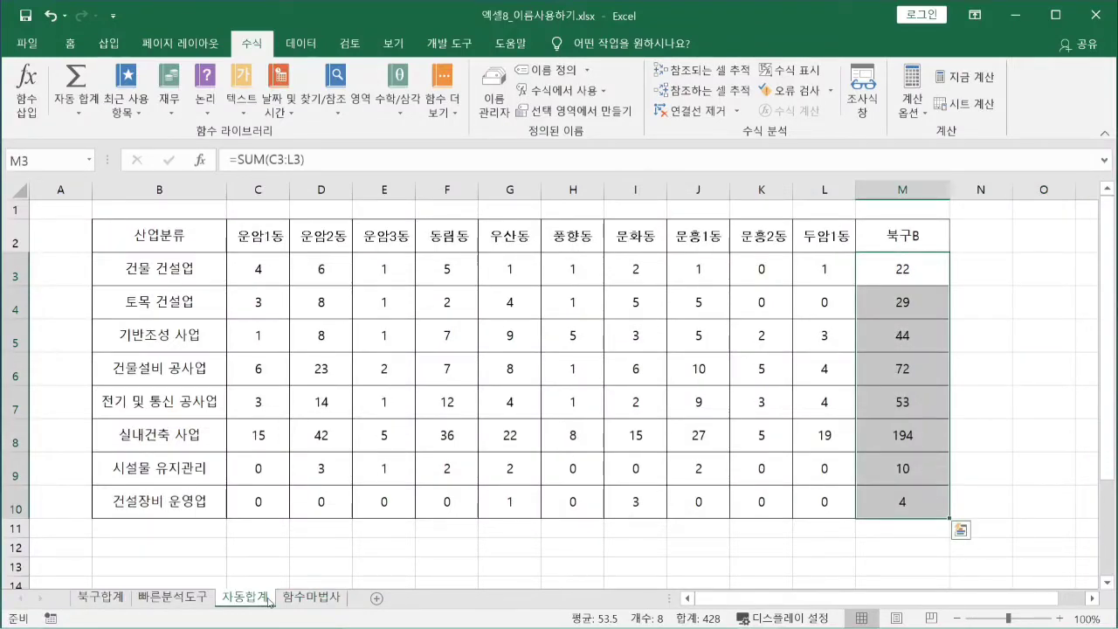
left_click(144, 234)
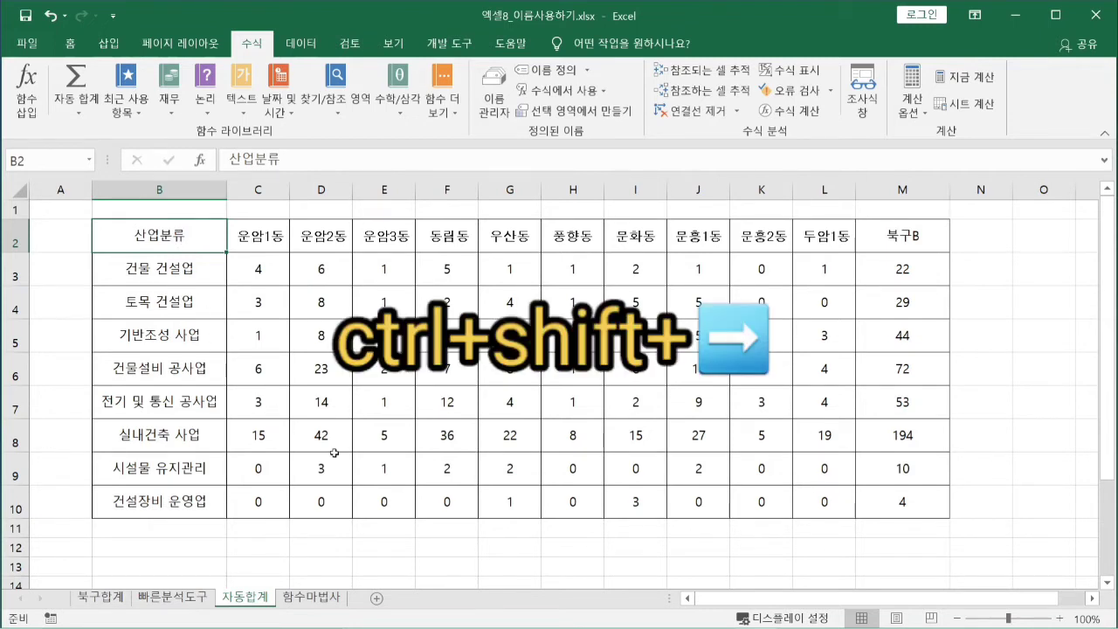
key("ctrl+shift+Right")
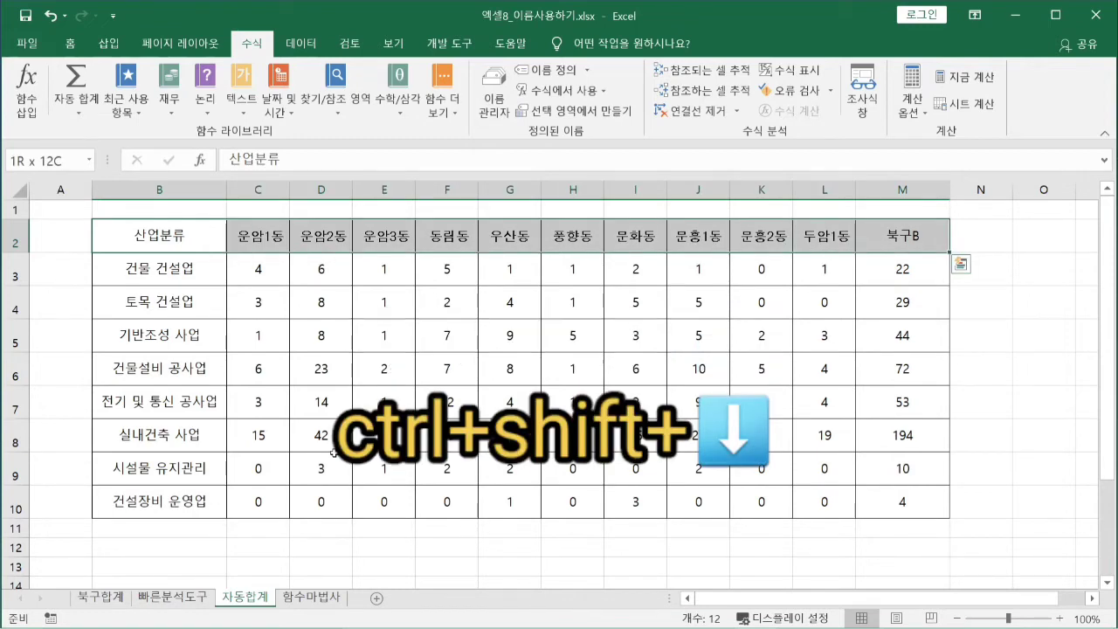
key("ctrl+shift+Down")
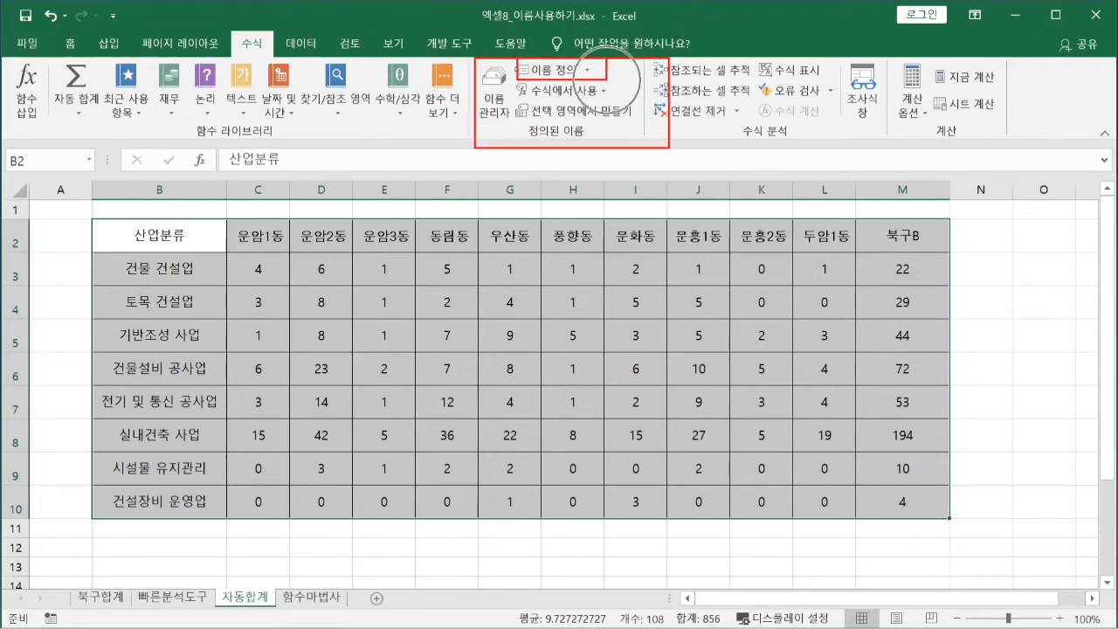
left_click(542, 70)
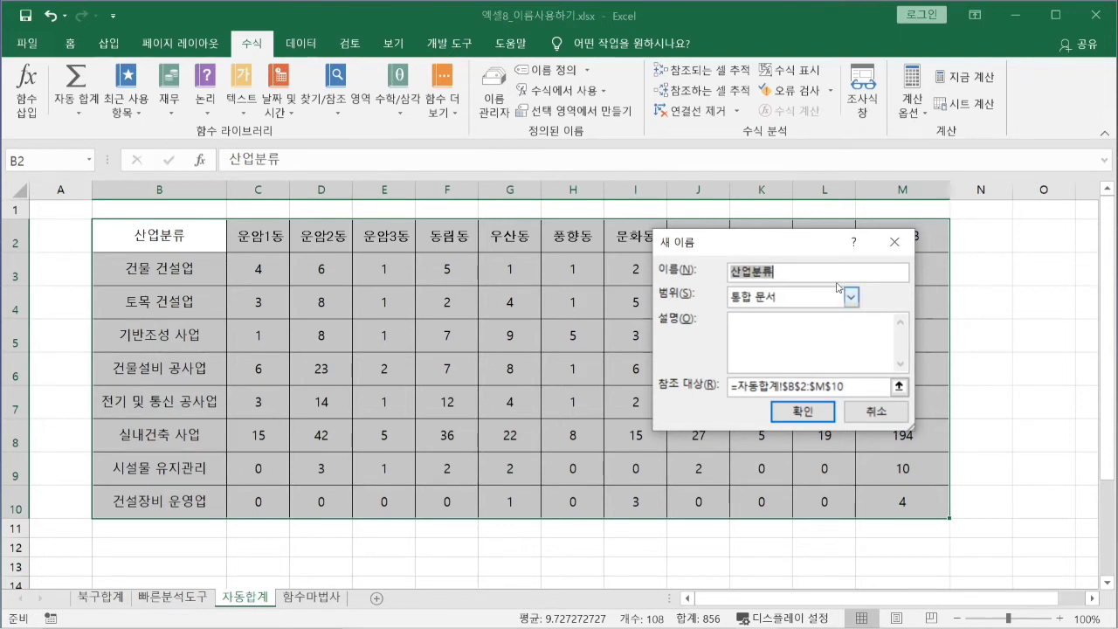
key("BackSpace")
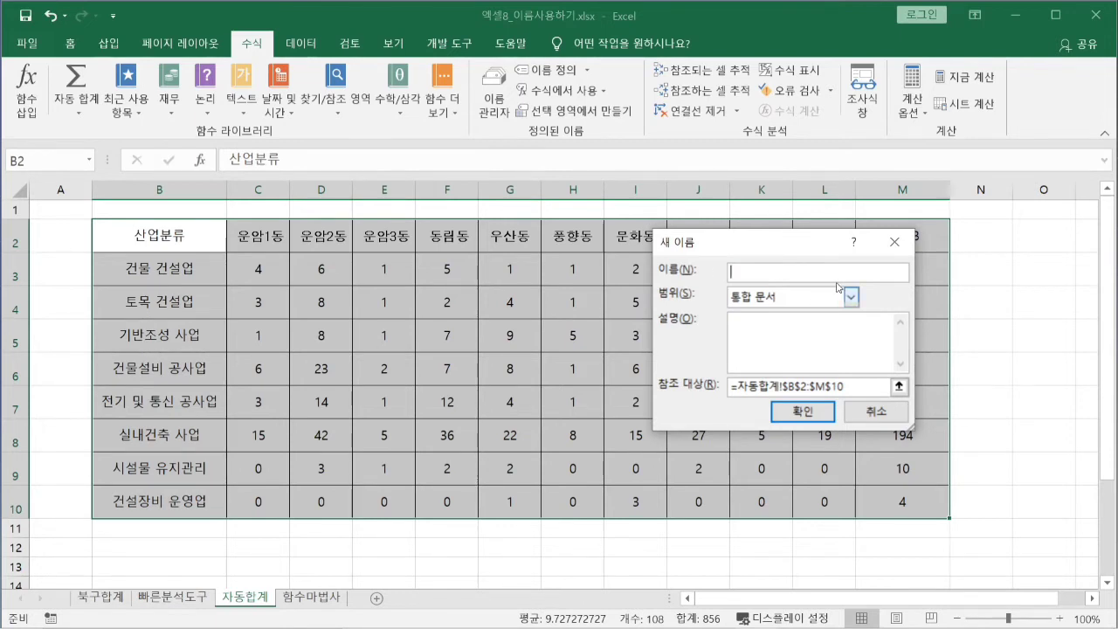
type("북구")
type("B")
type("_")
type("wjs")
key("BackSpace")
key("BackSpace")
key("BackSpace")
type("전체")
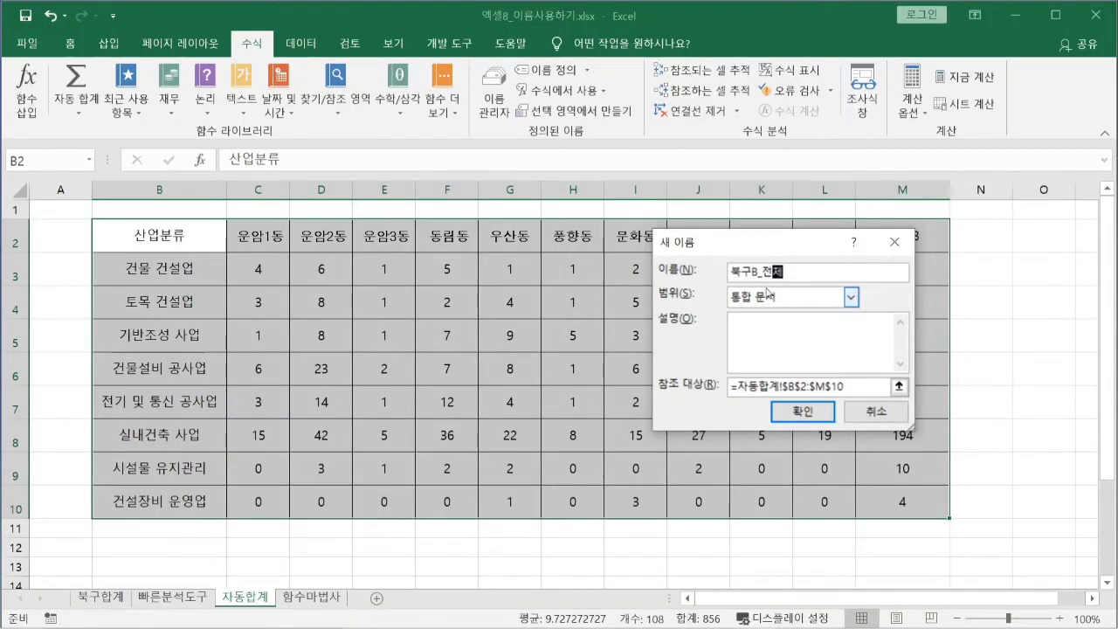
left_click_drag(762, 393, 847, 439)
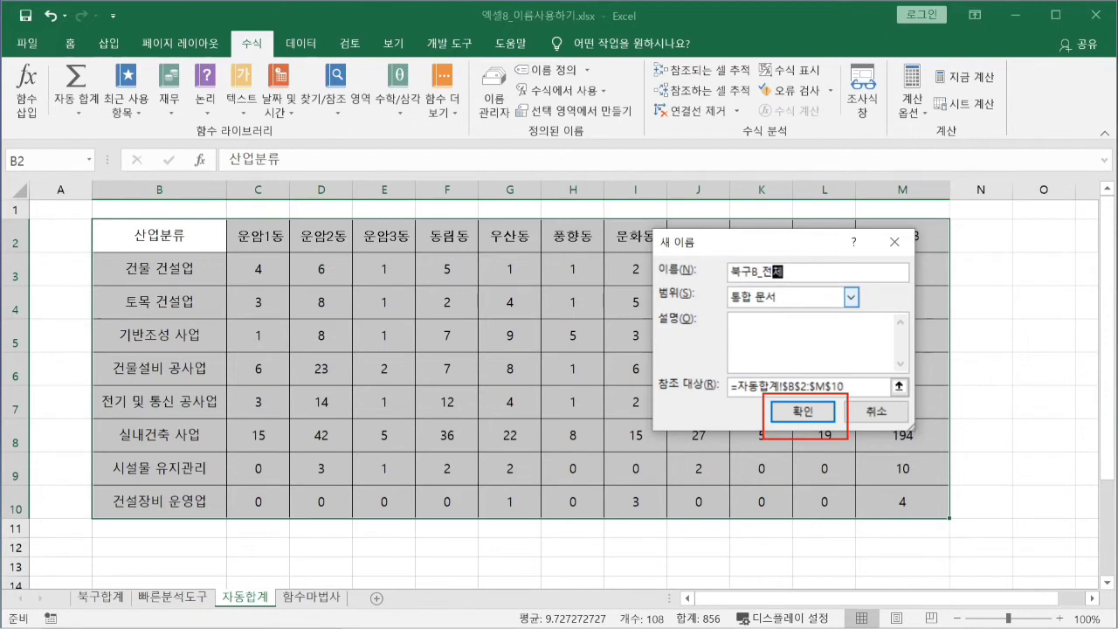
key("Escape")
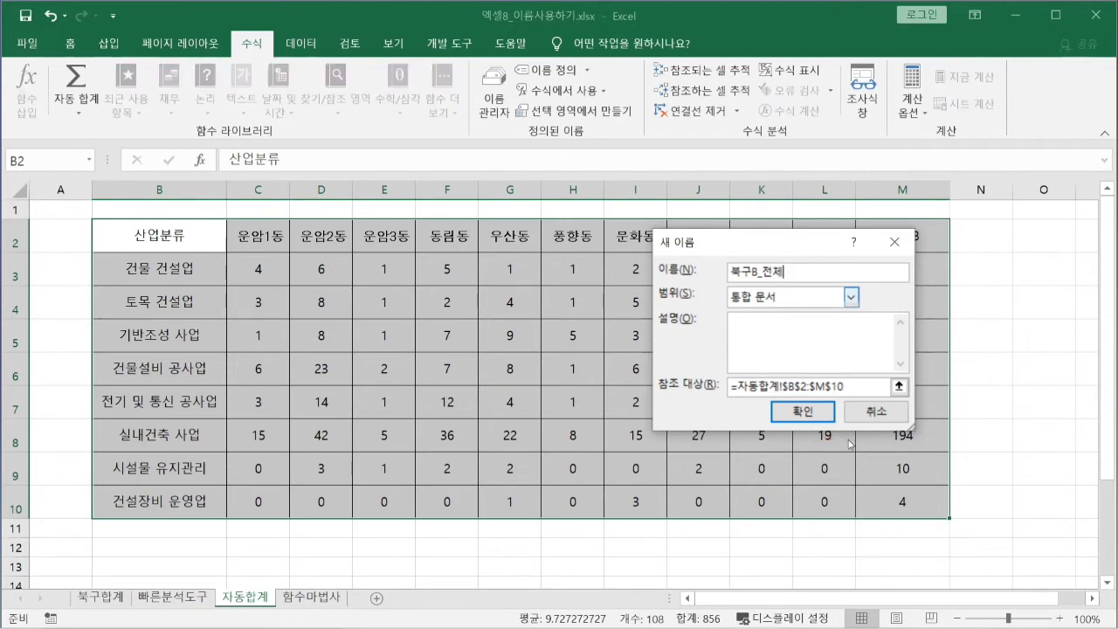
left_click(804, 412)
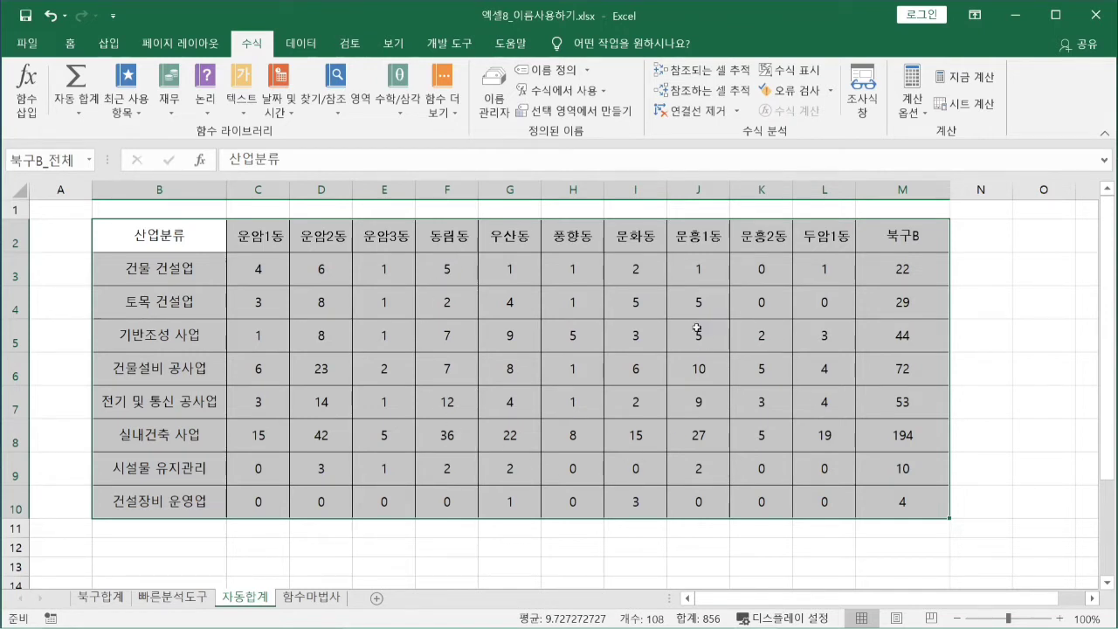
Step: Review the 북구A_전체 and 북구B_전체 entries in the Name Manager, and close it
left_click(989, 405)
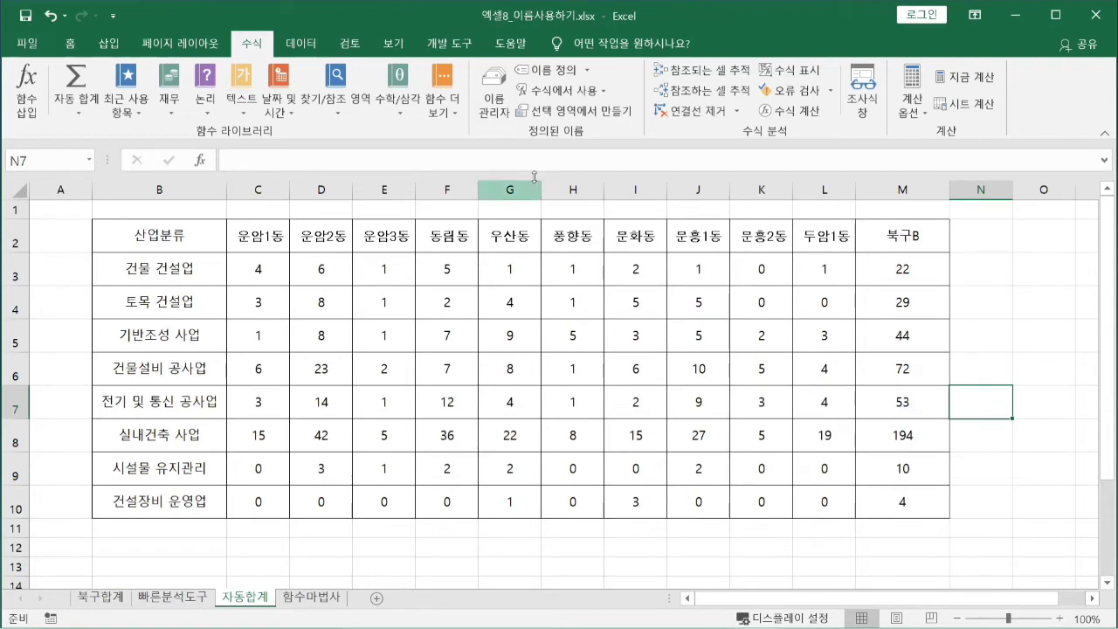
left_click(495, 105)
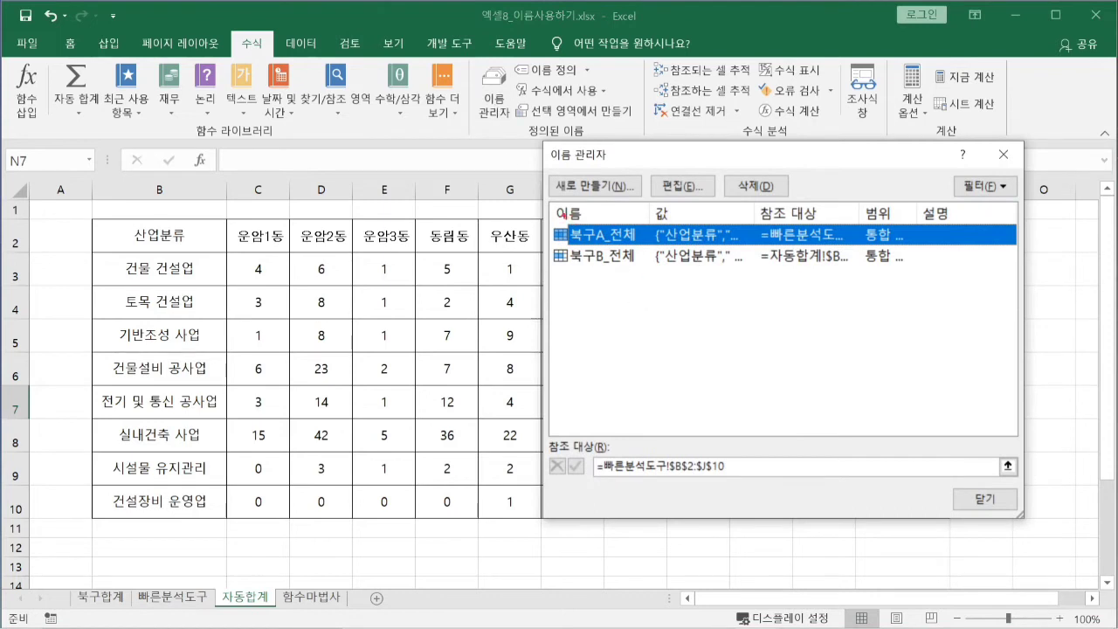
mouse_move(552, 213)
left_mouse_down()
mouse_move(661, 259)
mouse_move(854, 295)
mouse_move(961, 294)
mouse_move(993, 281)
left_mouse_up()
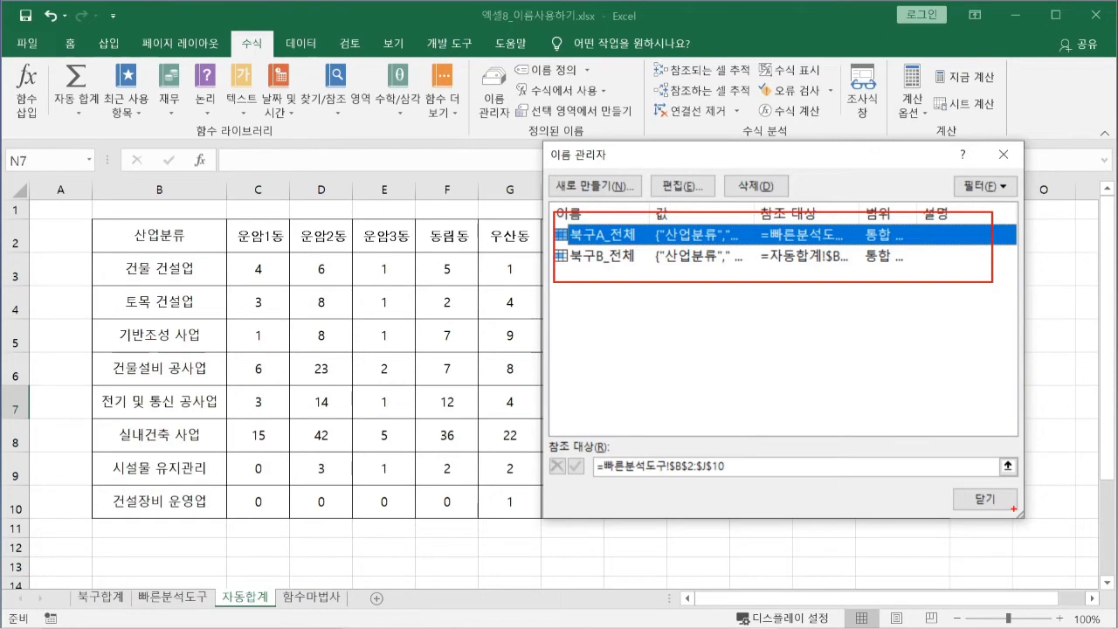
left_click(984, 499)
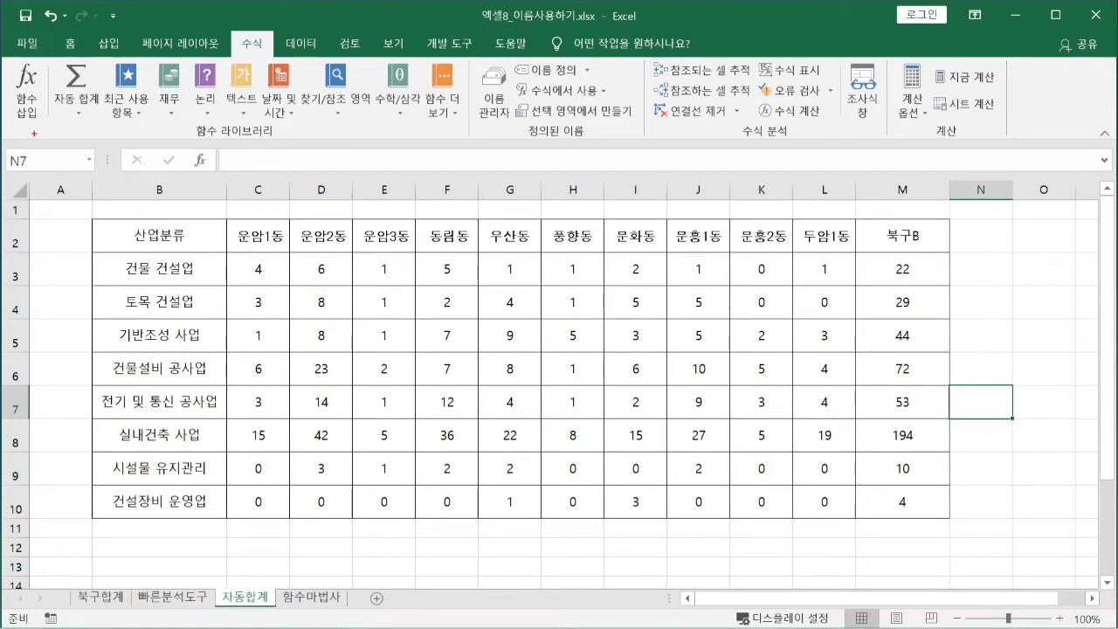
mouse_move(4, 133)
left_mouse_down()
mouse_move(66, 171)
mouse_move(107, 147)
mouse_move(18, 129)
mouse_move(29, 176)
mouse_move(77, 181)
mouse_move(109, 159)
left_mouse_up()
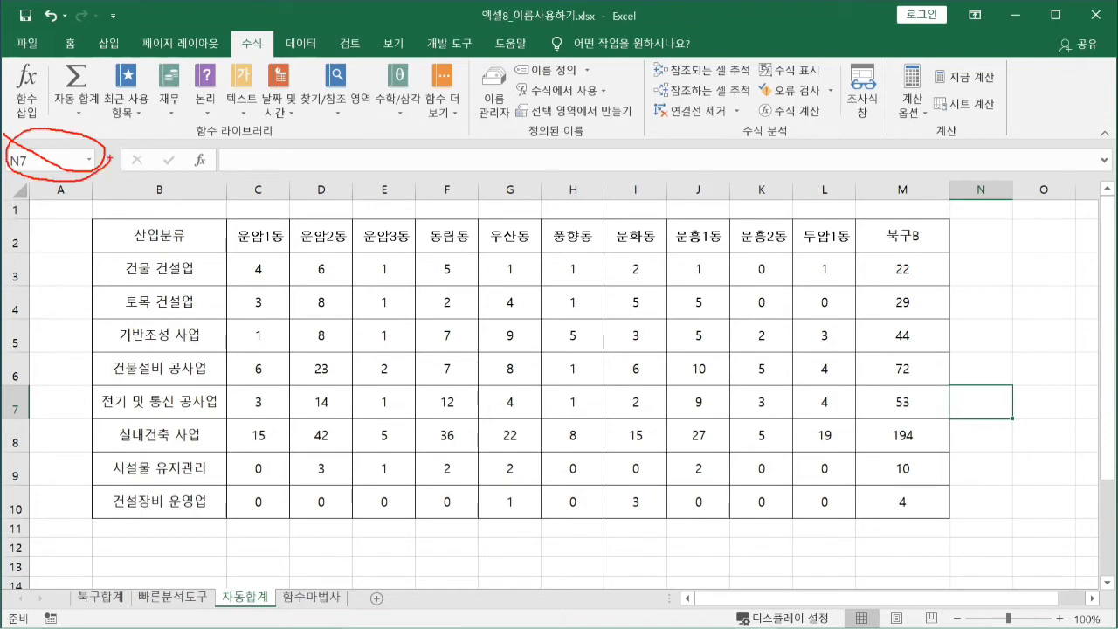
key("e")
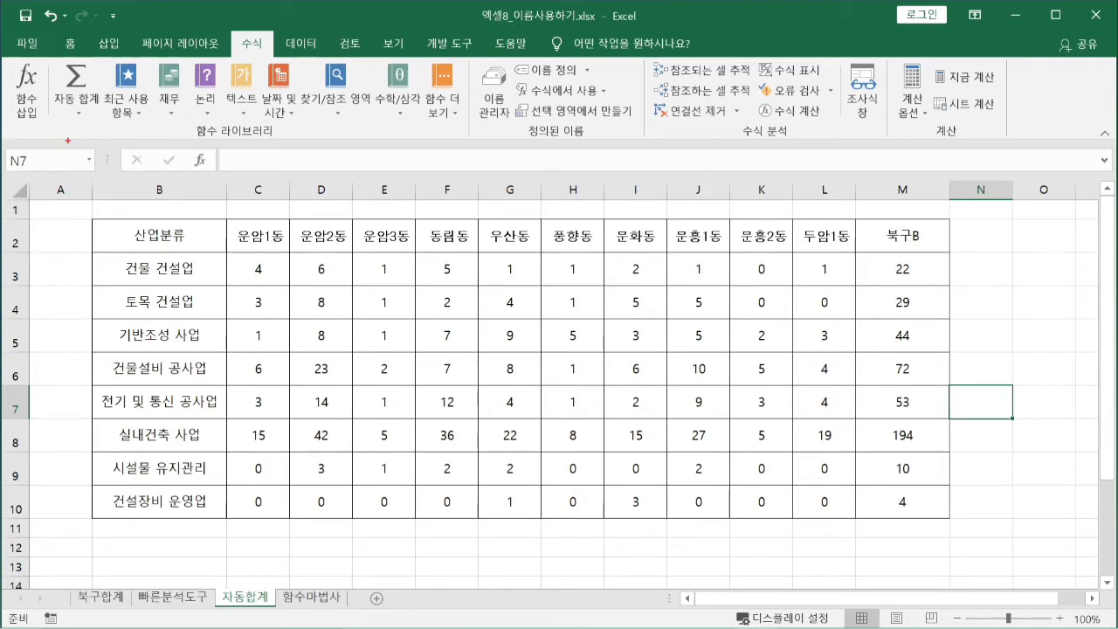
left_click_drag(68, 139, 107, 179)
Step: Select the whole table on the 자동합계 sheet through its defined name 북구B_전체, repeat the selection once, and deselect it
left_click(89, 160)
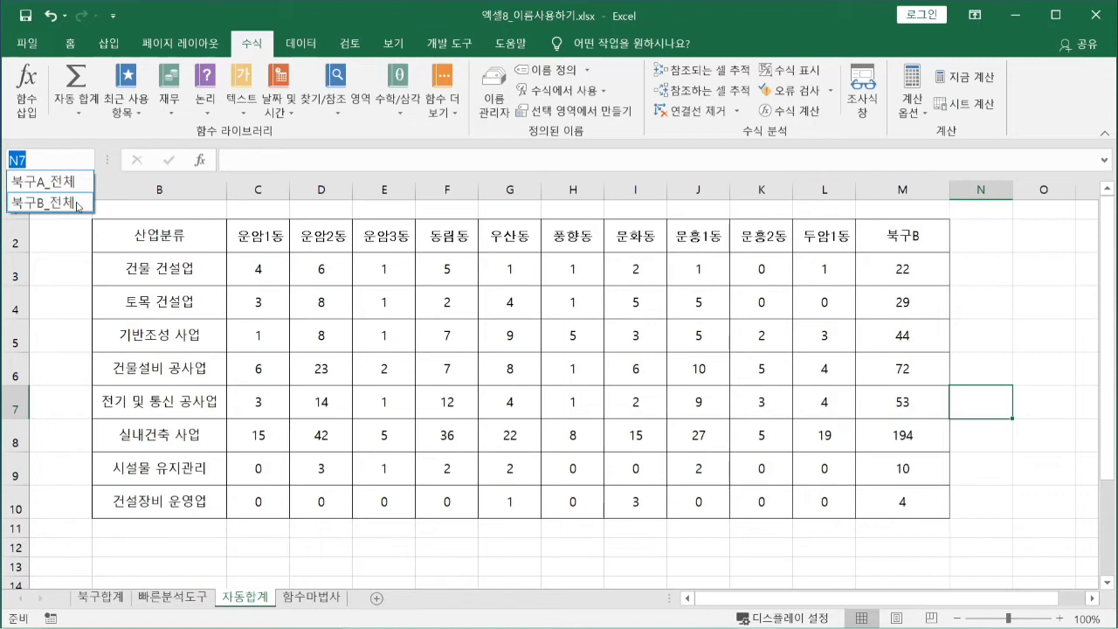
left_click(77, 205)
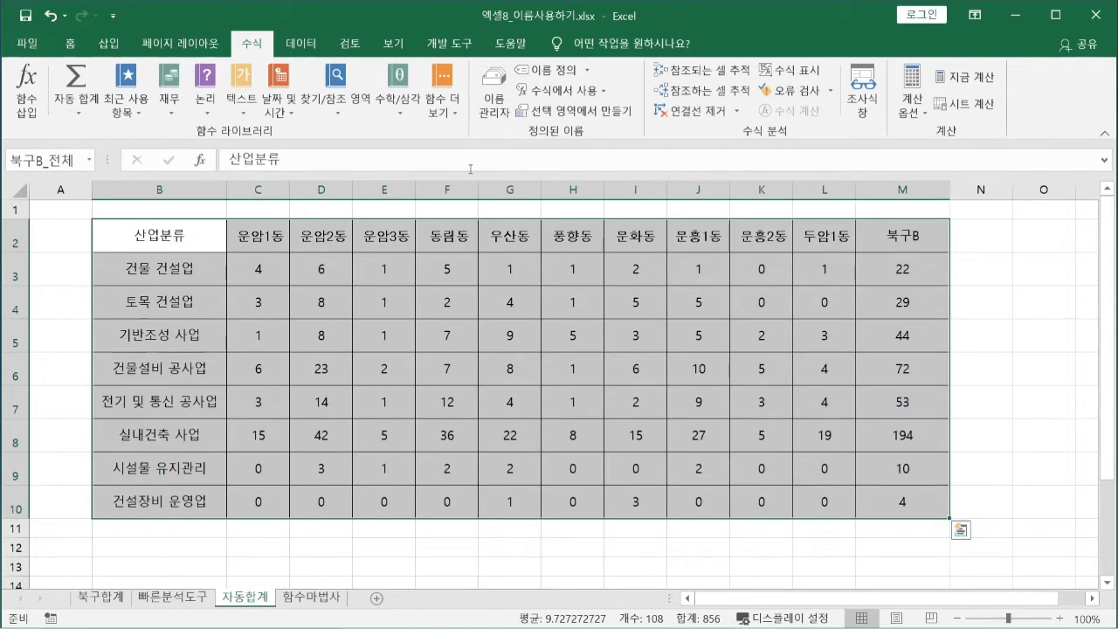
left_click(576, 342)
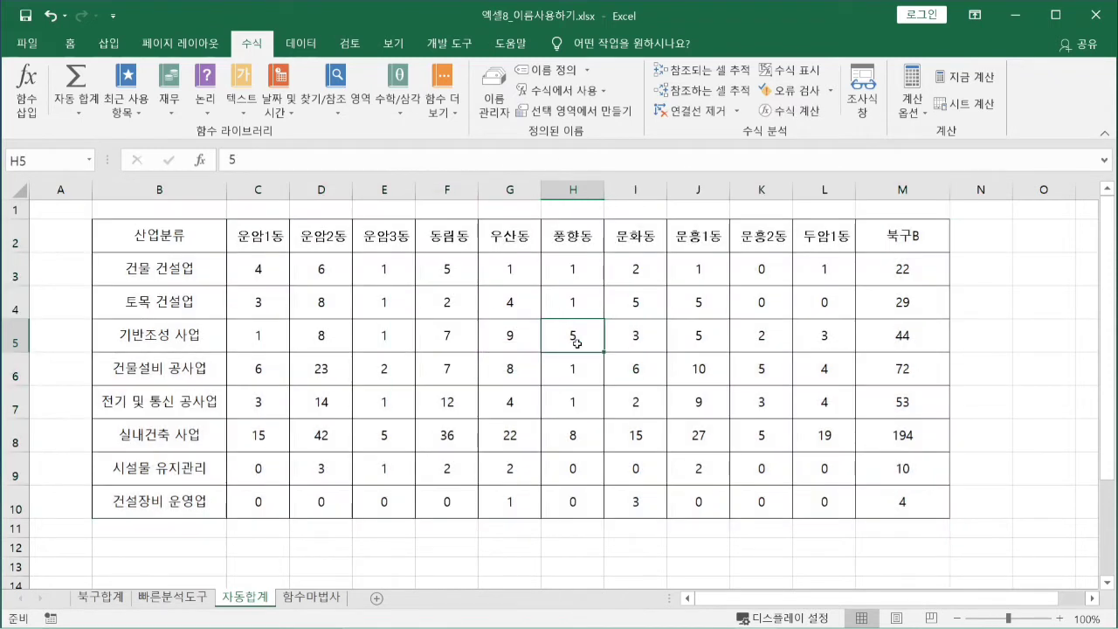
left_click(692, 362)
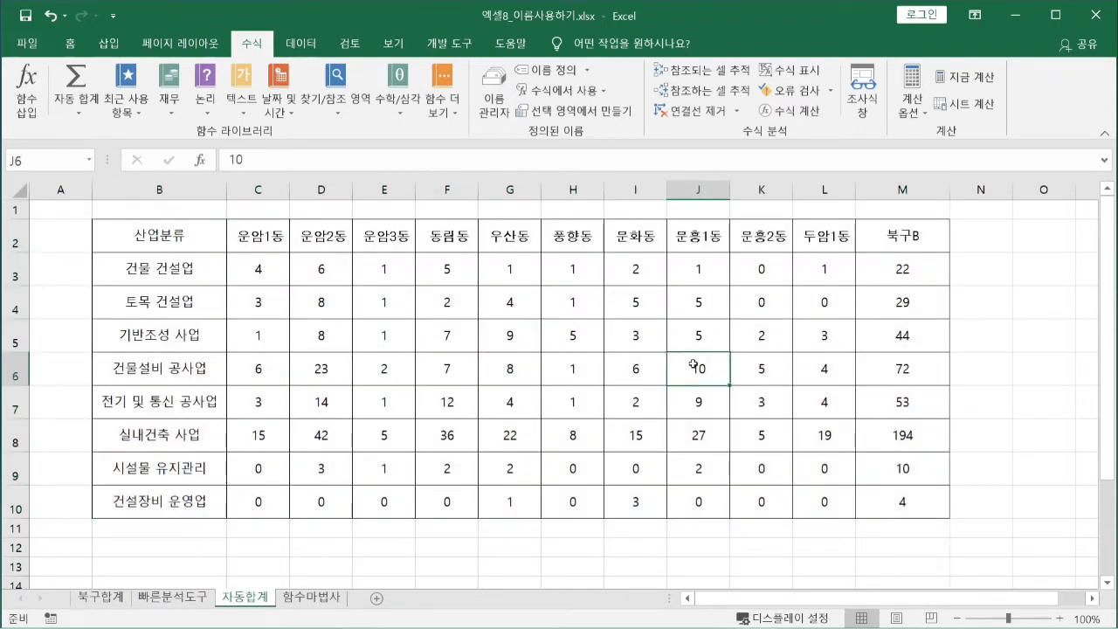
left_click(95, 161)
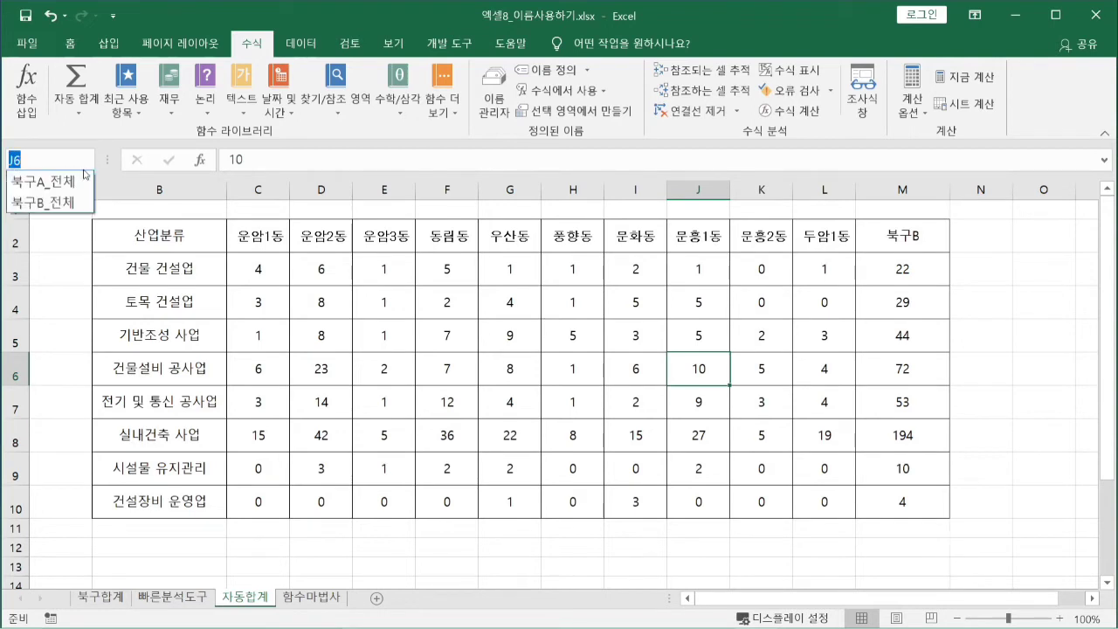
left_click(74, 210)
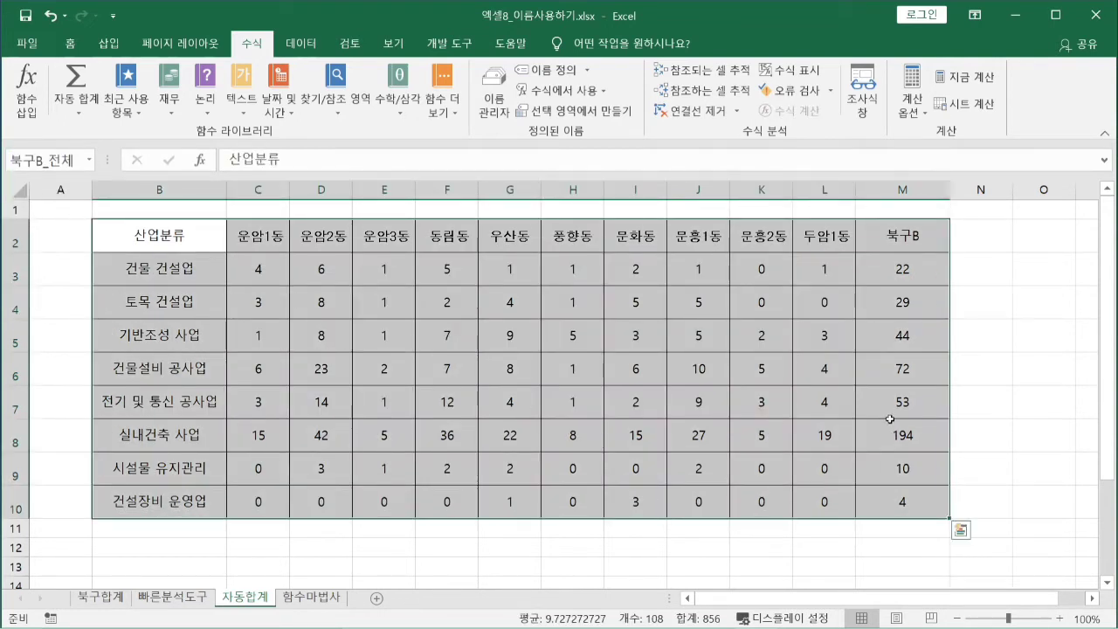
left_click(973, 398)
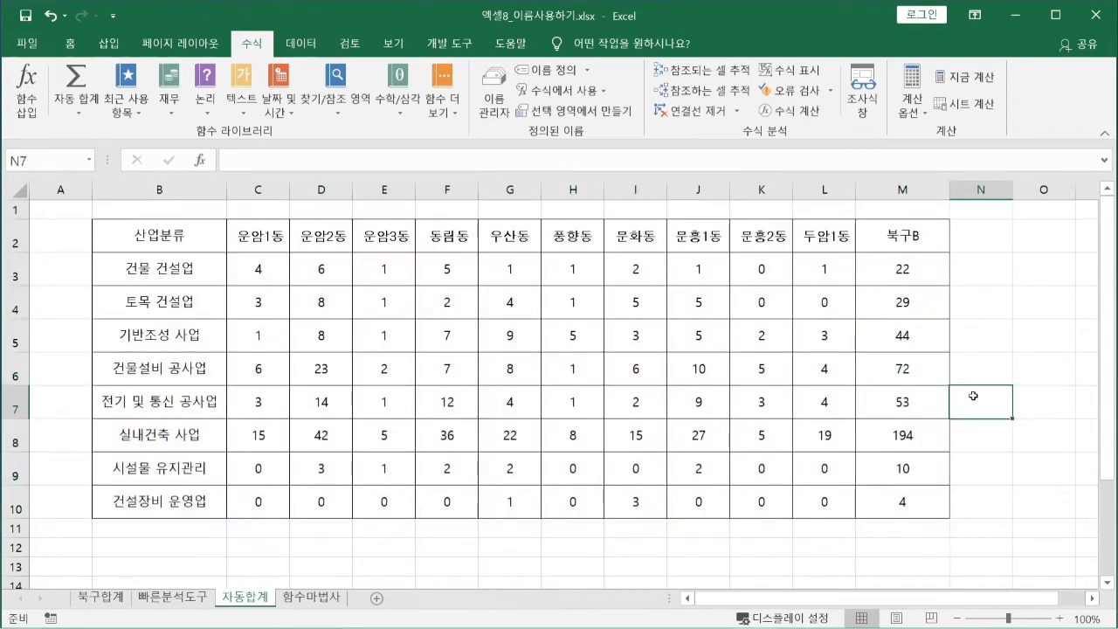
Step: From the 북구합계 sheet, jump to the table on the 자동합계 sheet through the defined name 북구B_전체, and deselect it
left_click(101, 599)
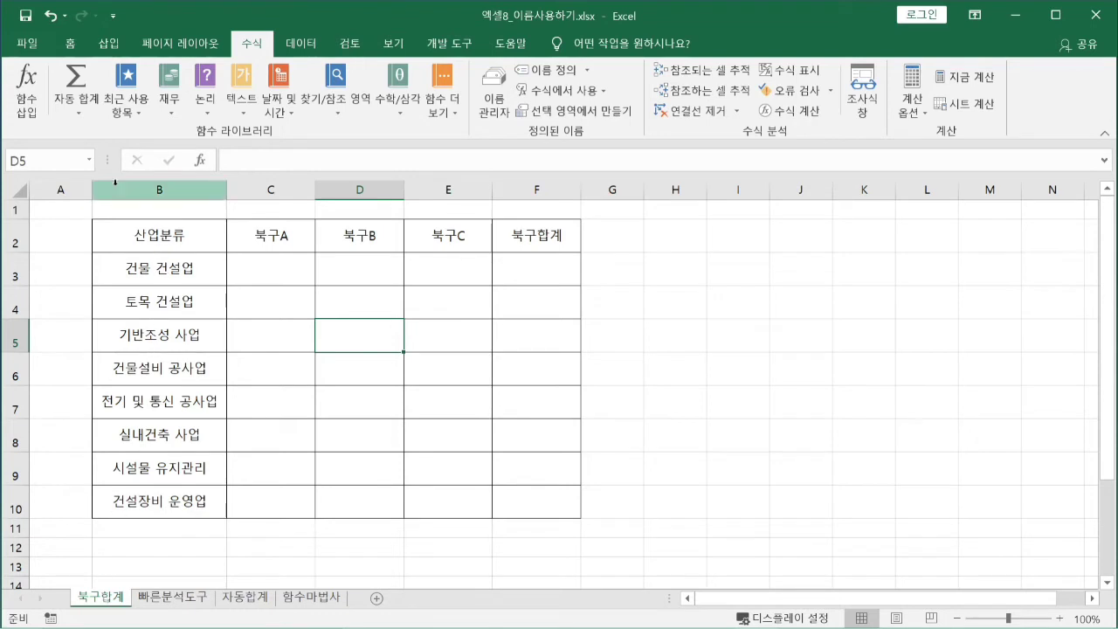
left_click(88, 159)
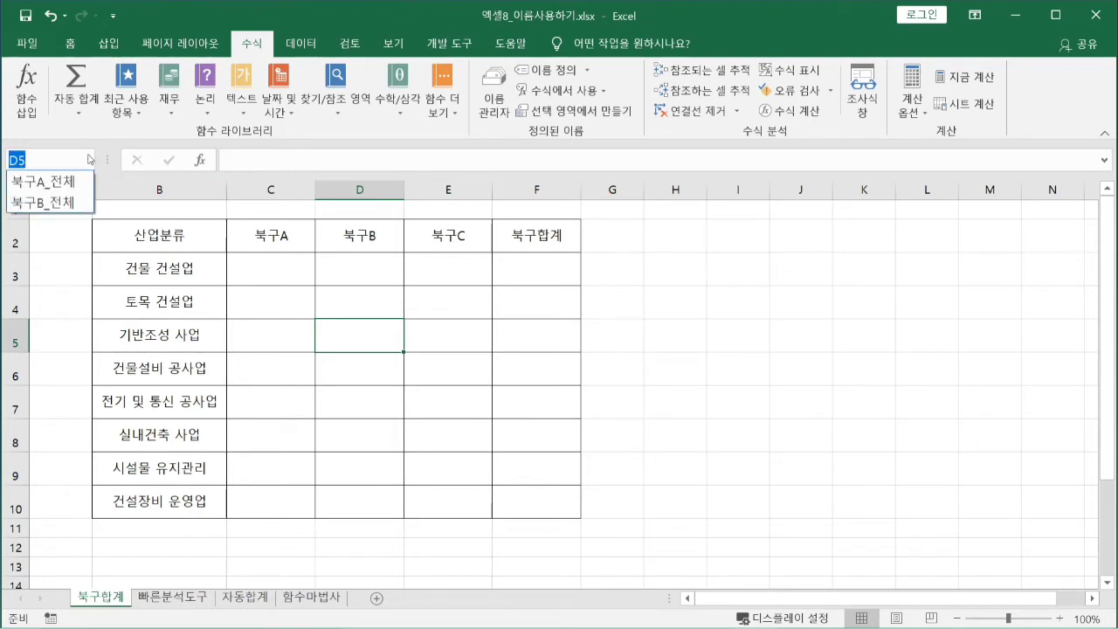
left_click(70, 203)
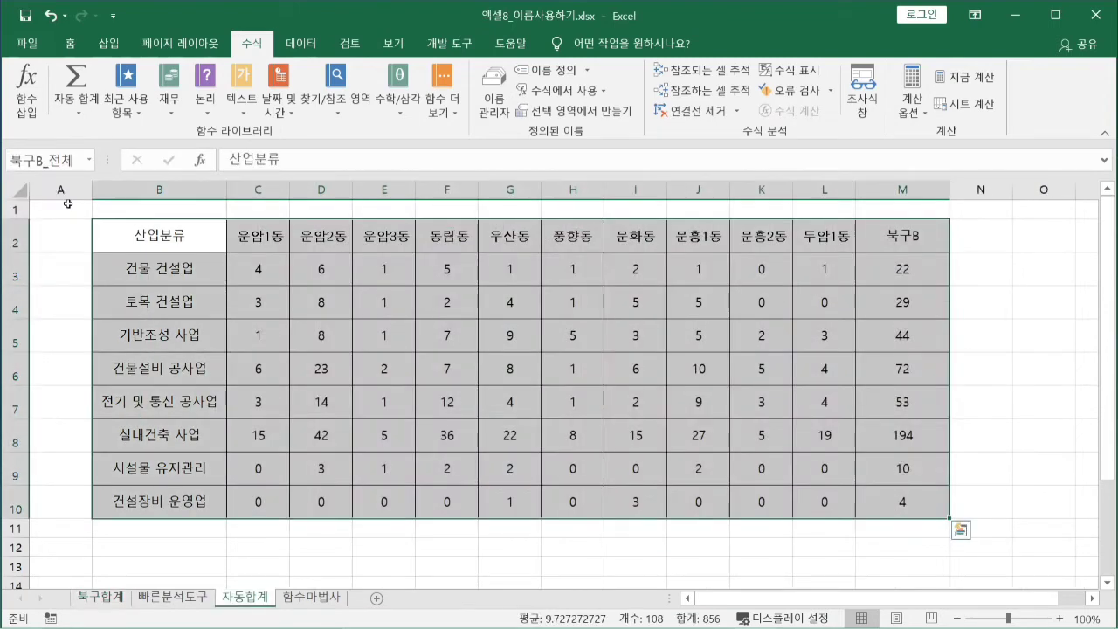
left_click(778, 407)
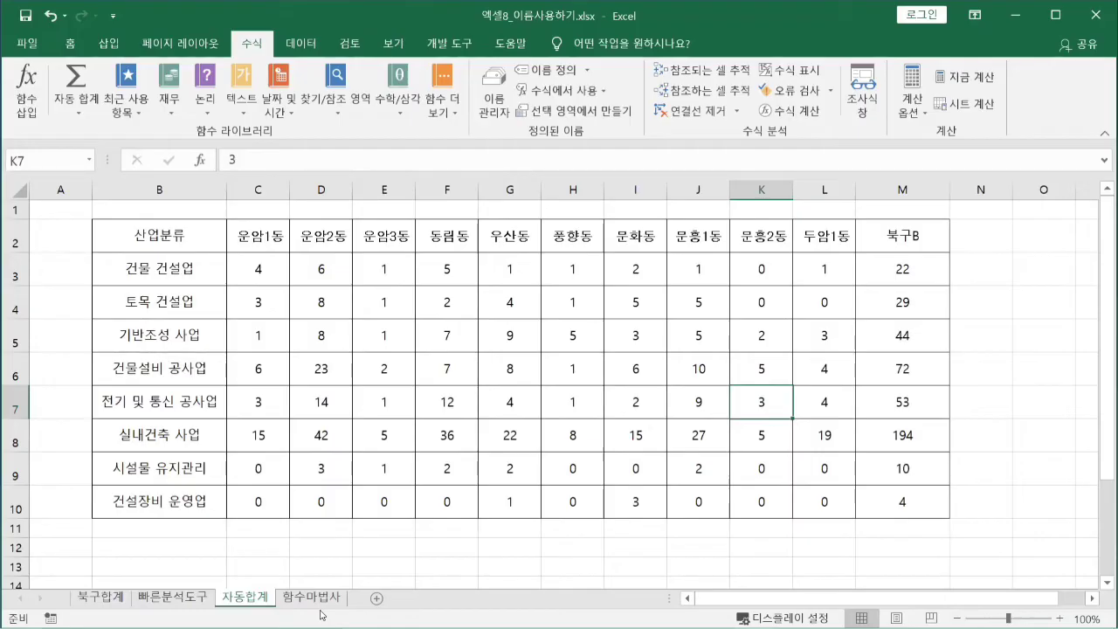
Step: On the 함수마법사 sheet, define the workbook-level name 북구C_전체 for the whole table B2:M10
left_click(313, 598)
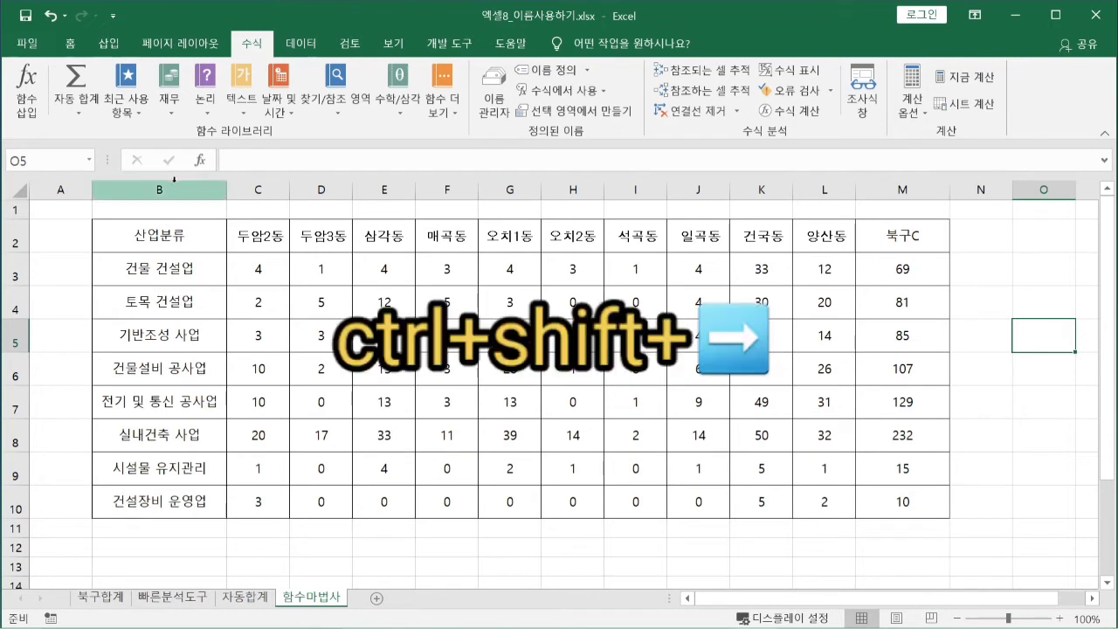
left_click(166, 229)
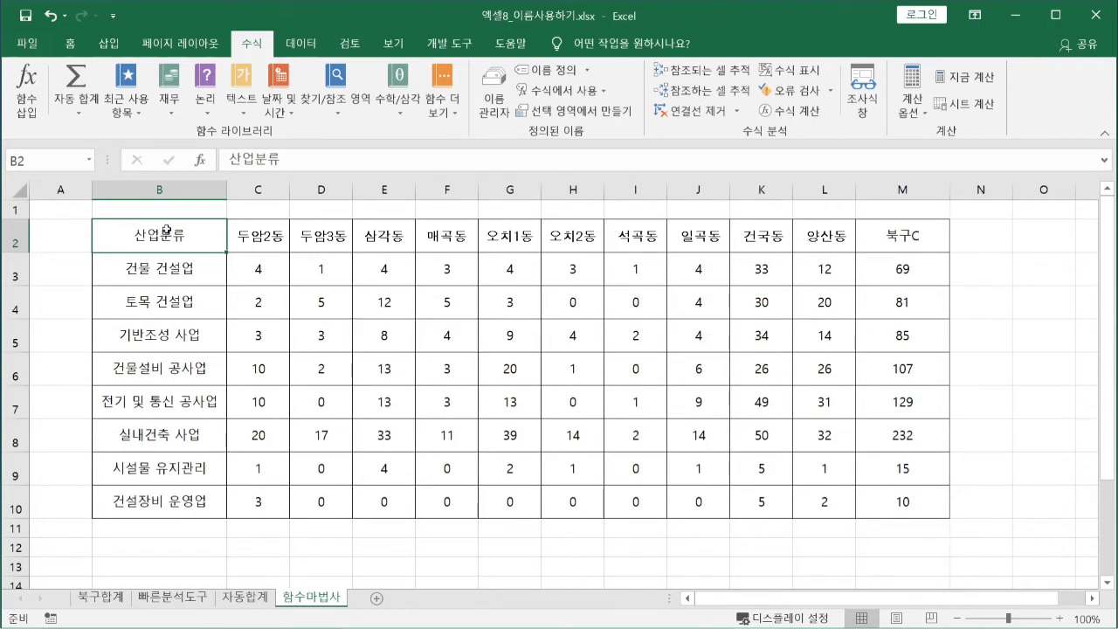
key("ctrl+shift+Right")
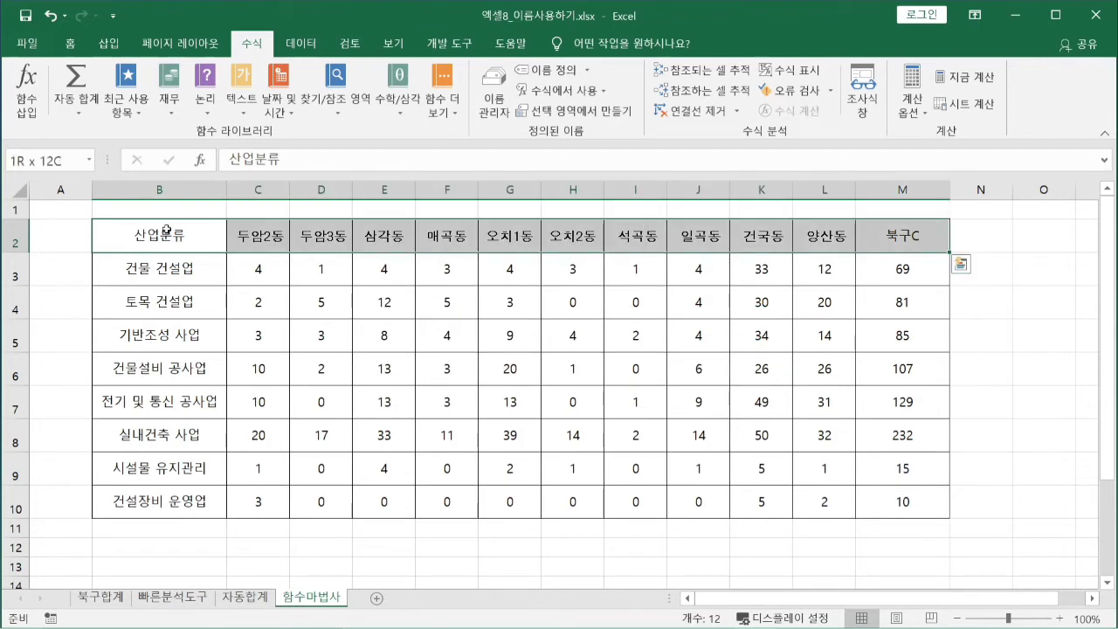
key("ctrl+shift+Down")
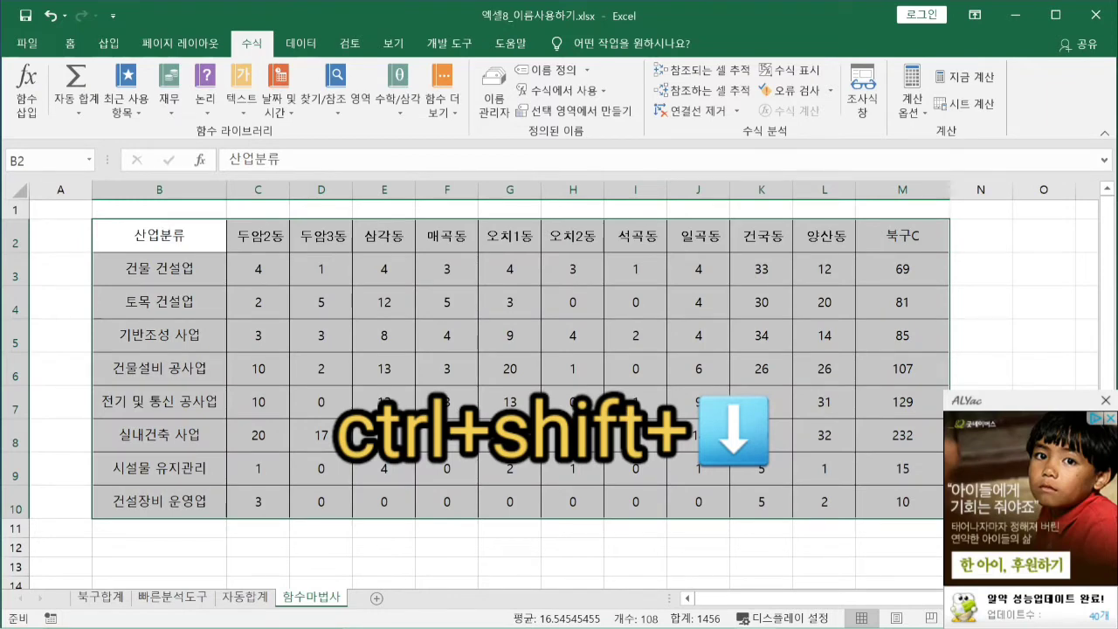
left_click(1106, 400)
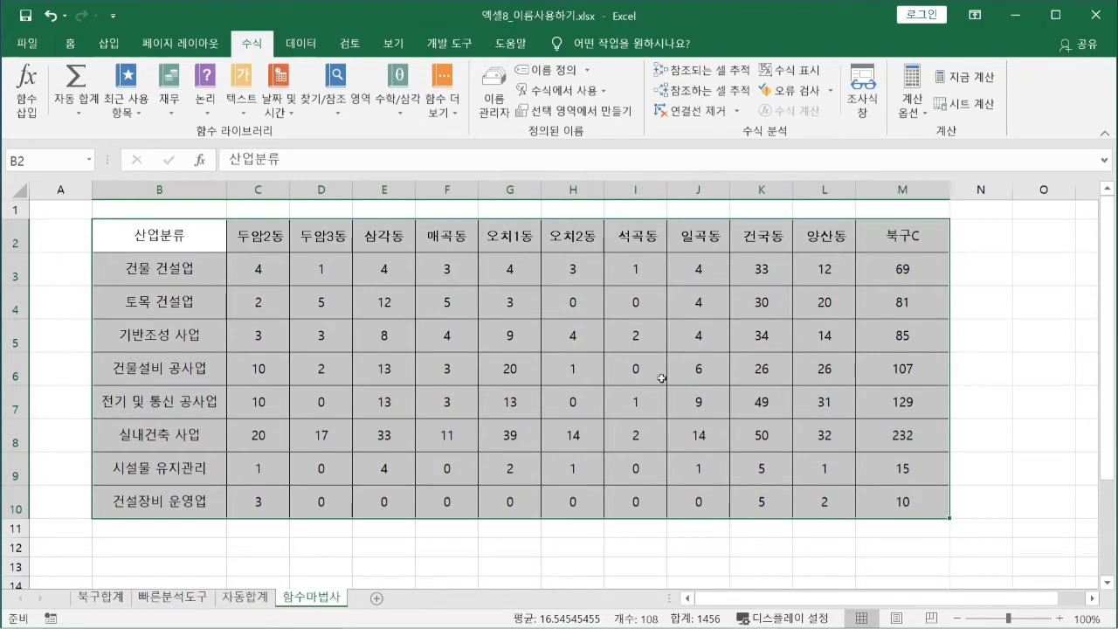
left_click(559, 69)
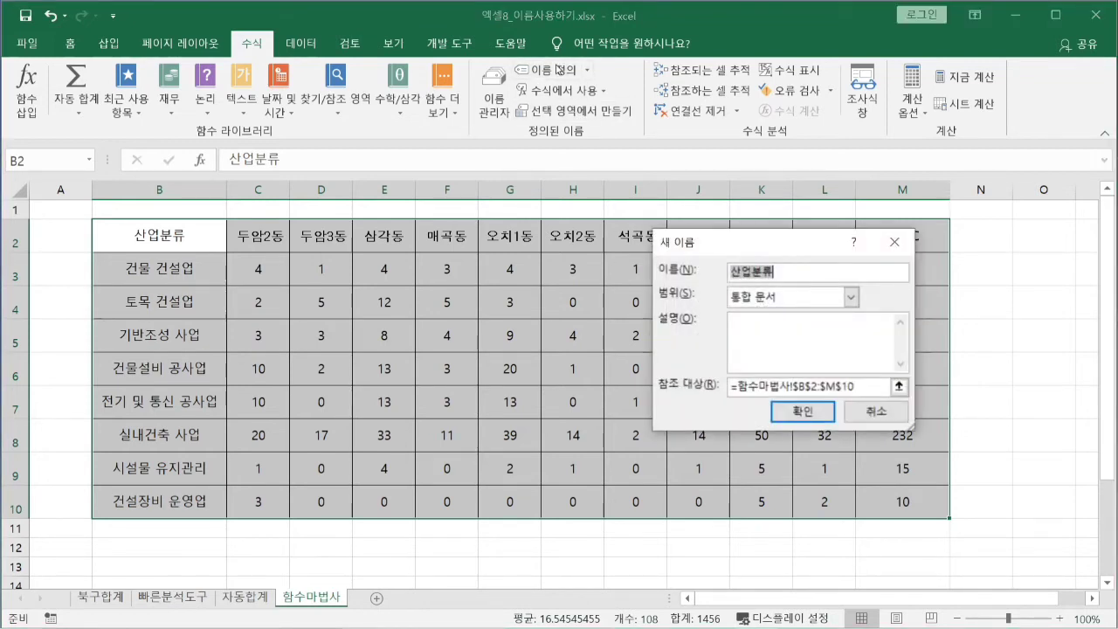
type("북구")
type("ㅣ")
type("ㄷ")
type("_")
type("전체")
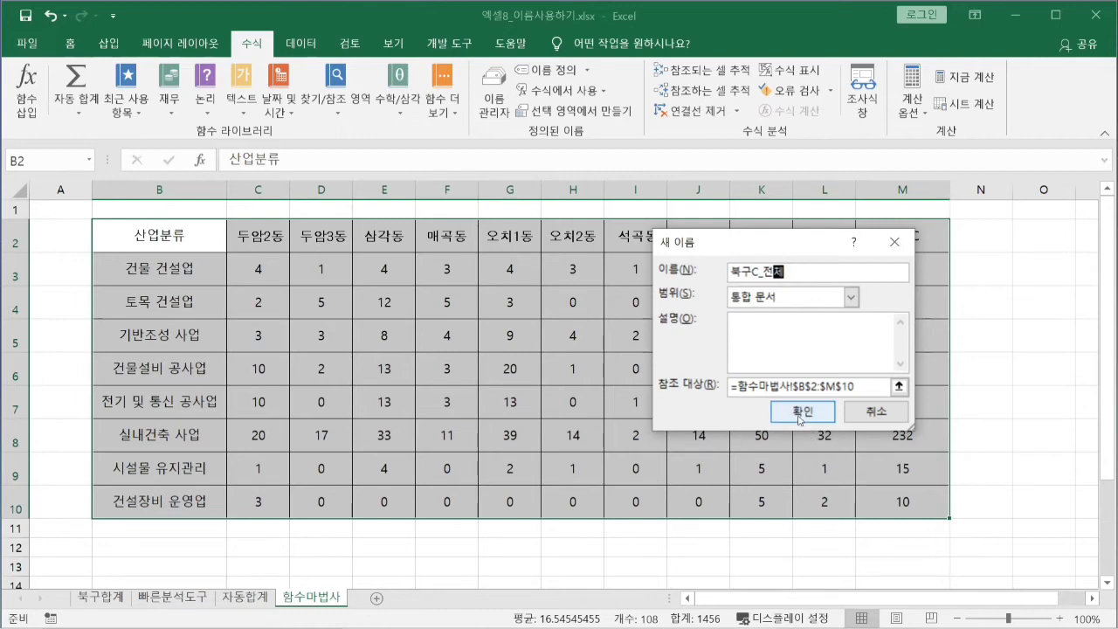
left_click(800, 417)
left_click(737, 400)
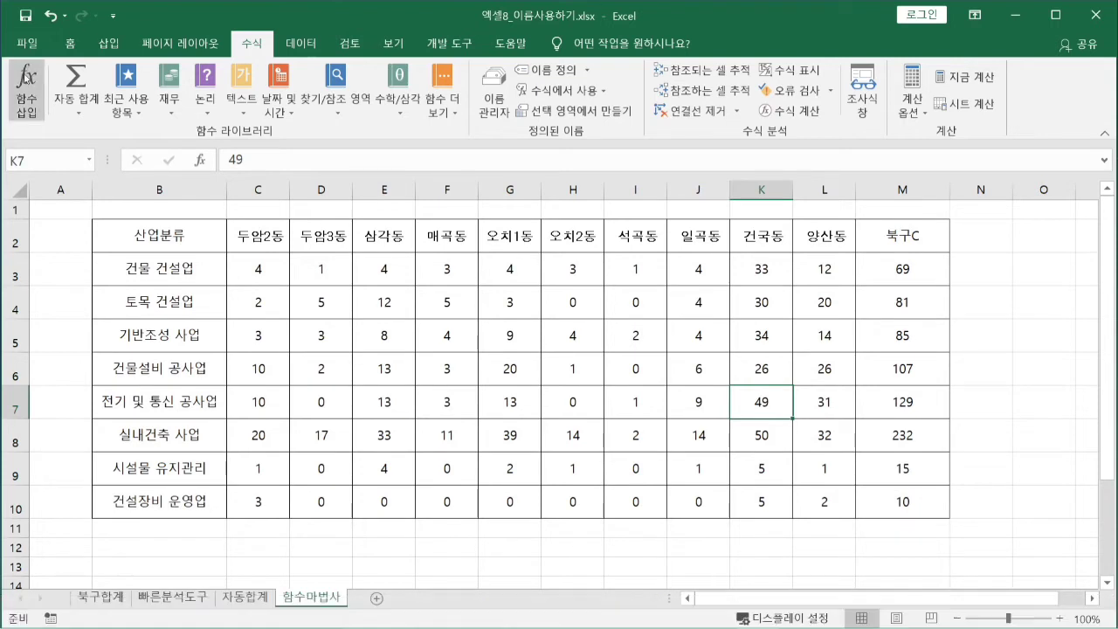
Step: Check the list of defined names for 북구C_전체, and close it without choosing a name
left_click(90, 161)
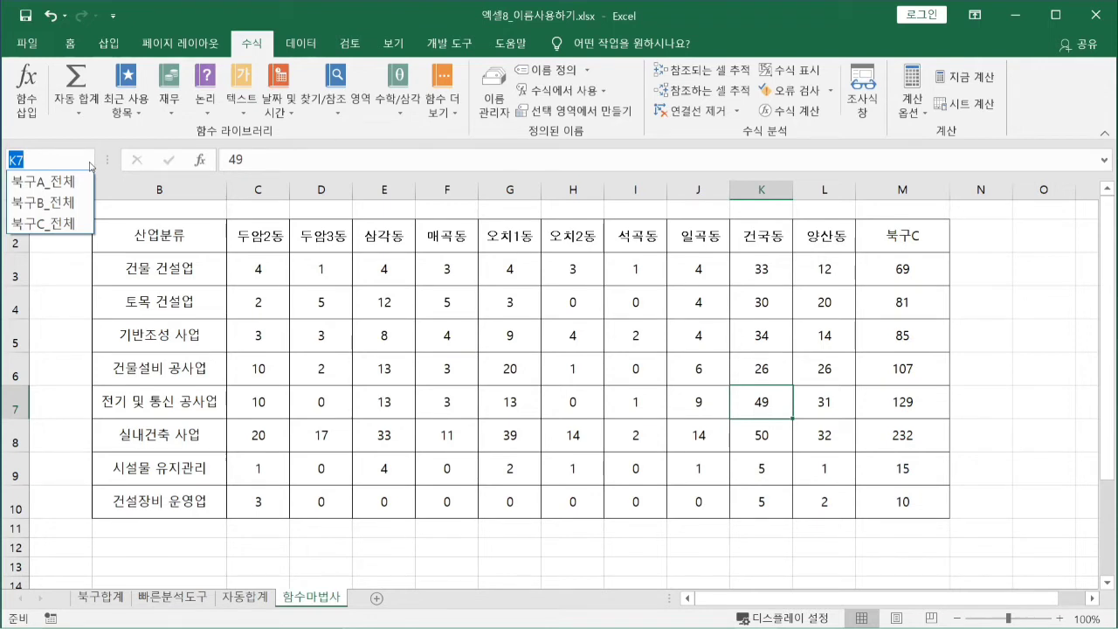
left_click(566, 368)
left_click(568, 368)
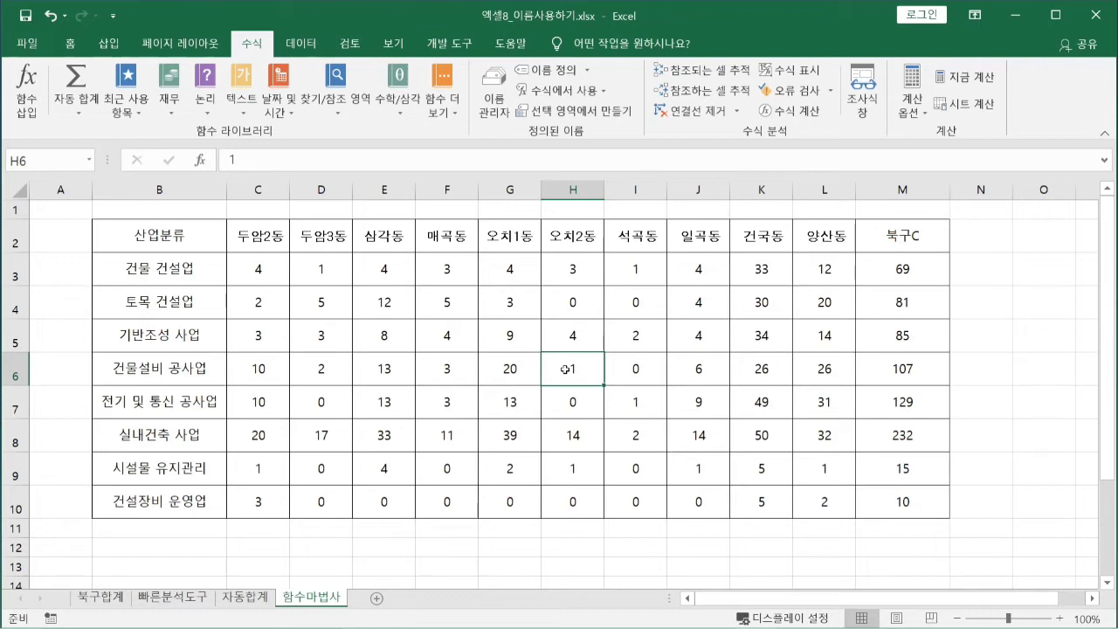
left_click(559, 470)
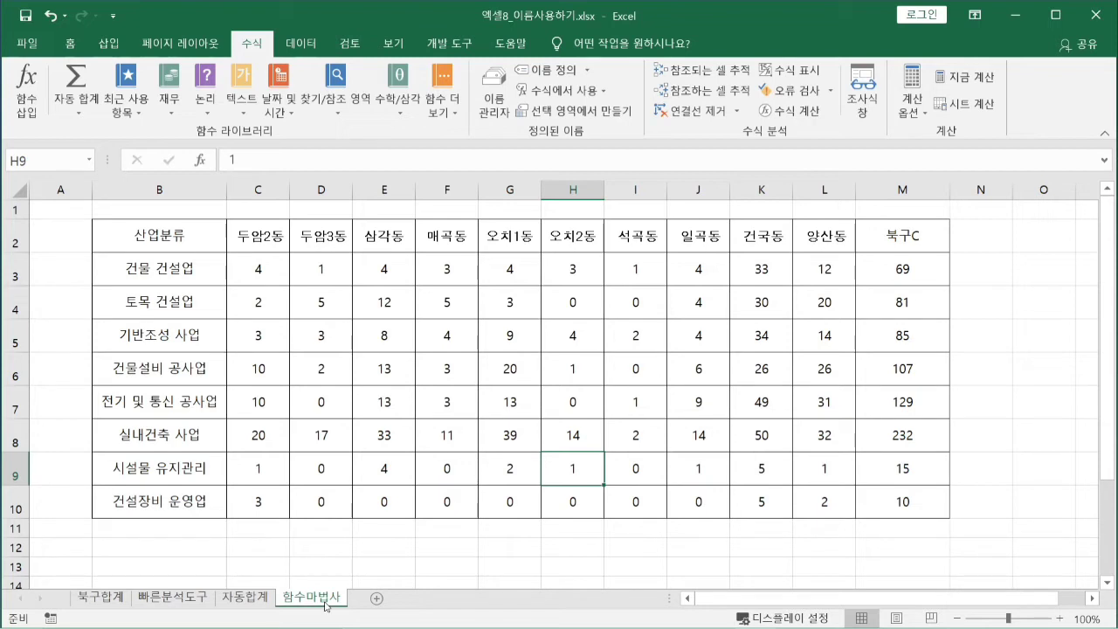
left_click(387, 338)
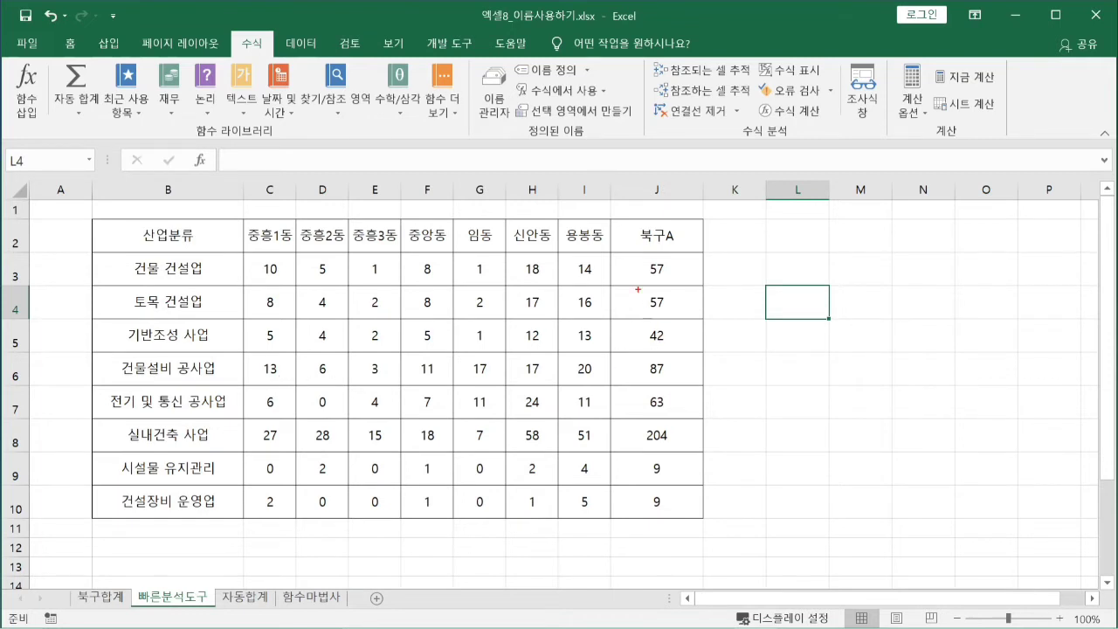
left_click_drag(612, 249, 702, 524)
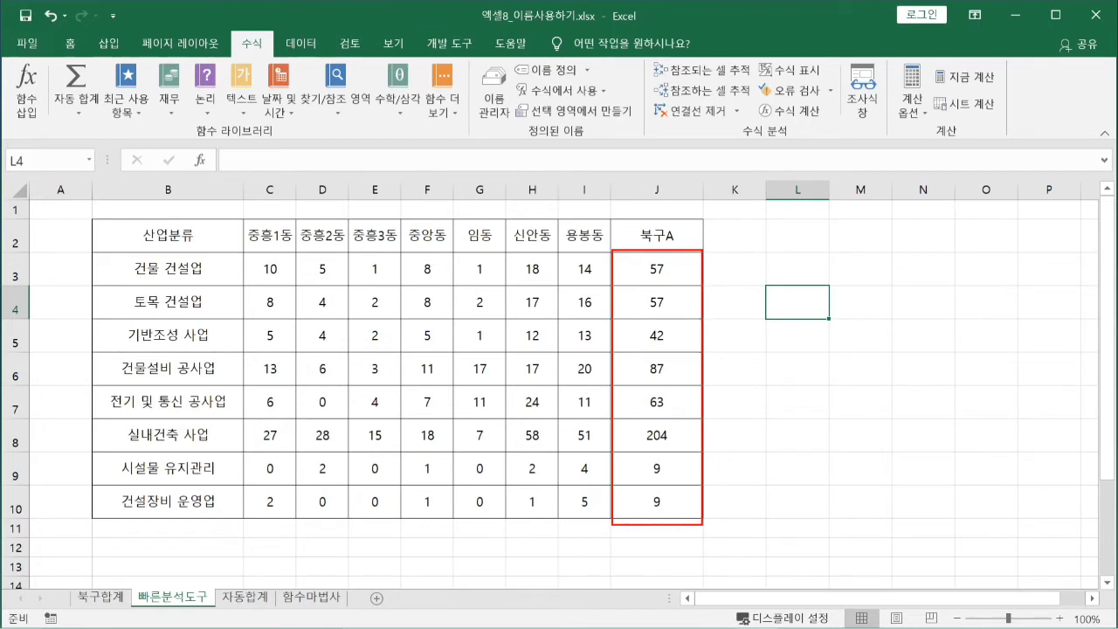
key("Escape")
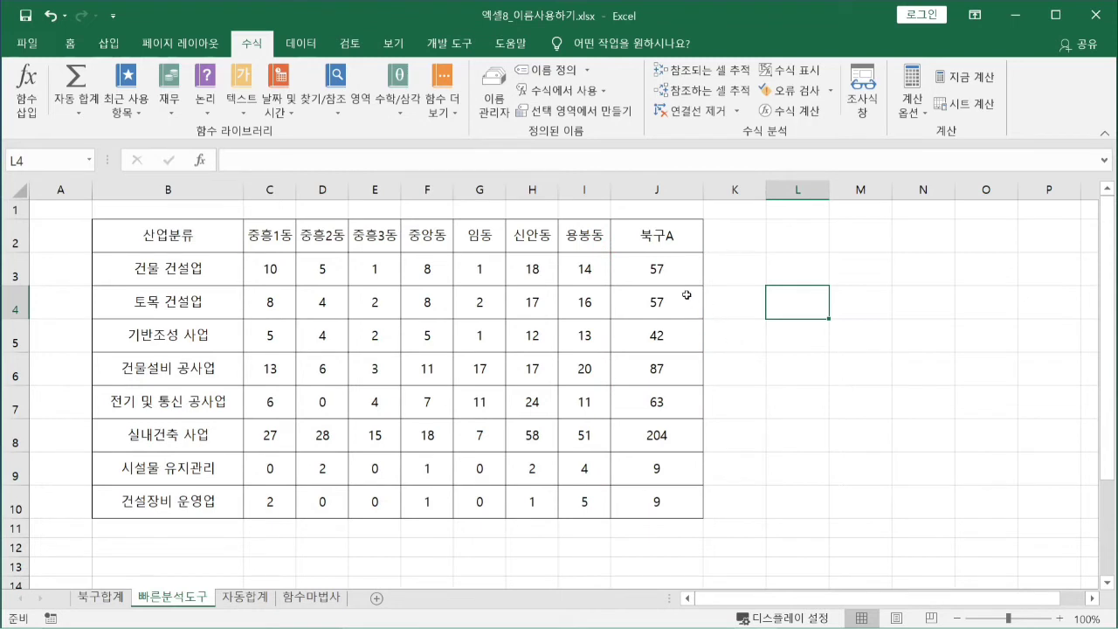
Step: On the 빠른분석도구 sheet, clear the sum formulas under 북구A in J3:J10
left_click(663, 273)
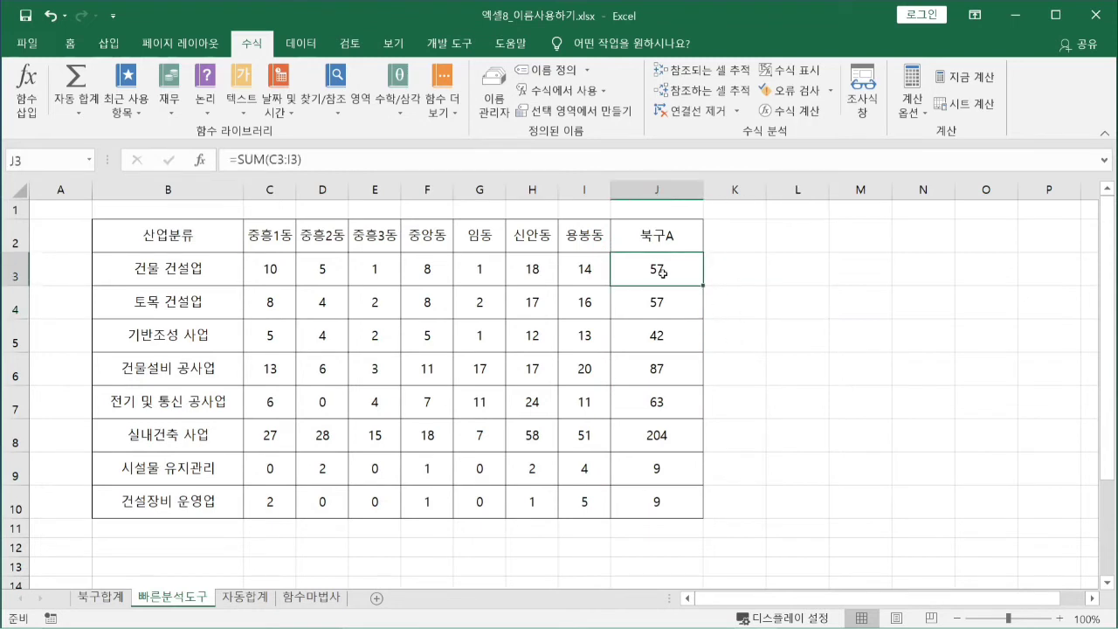
left_click_drag(662, 274, 654, 497)
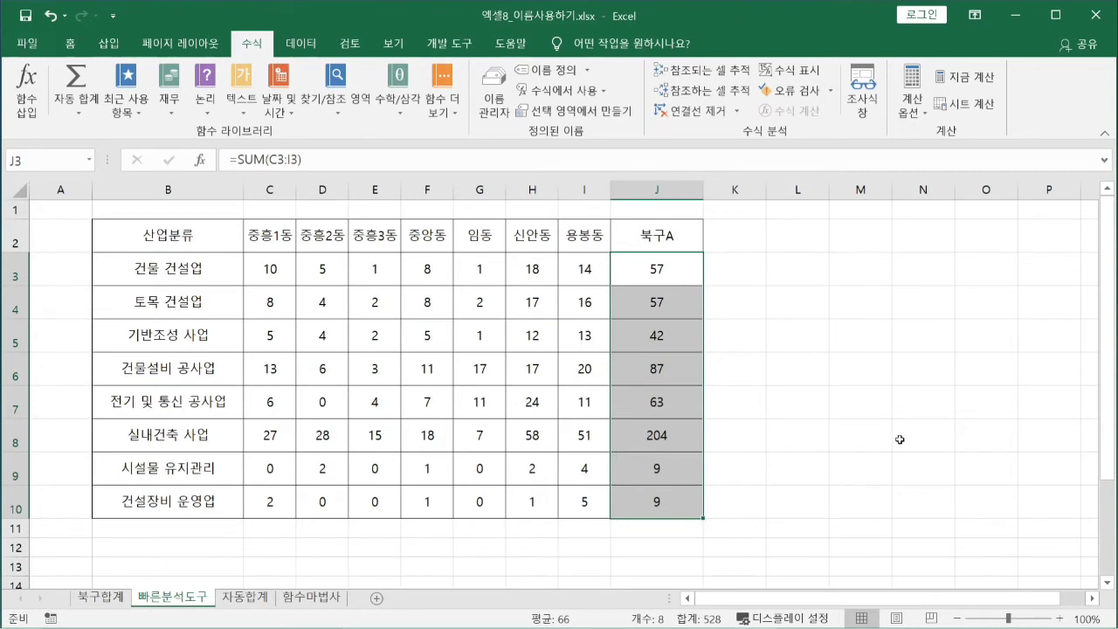
key("Delete")
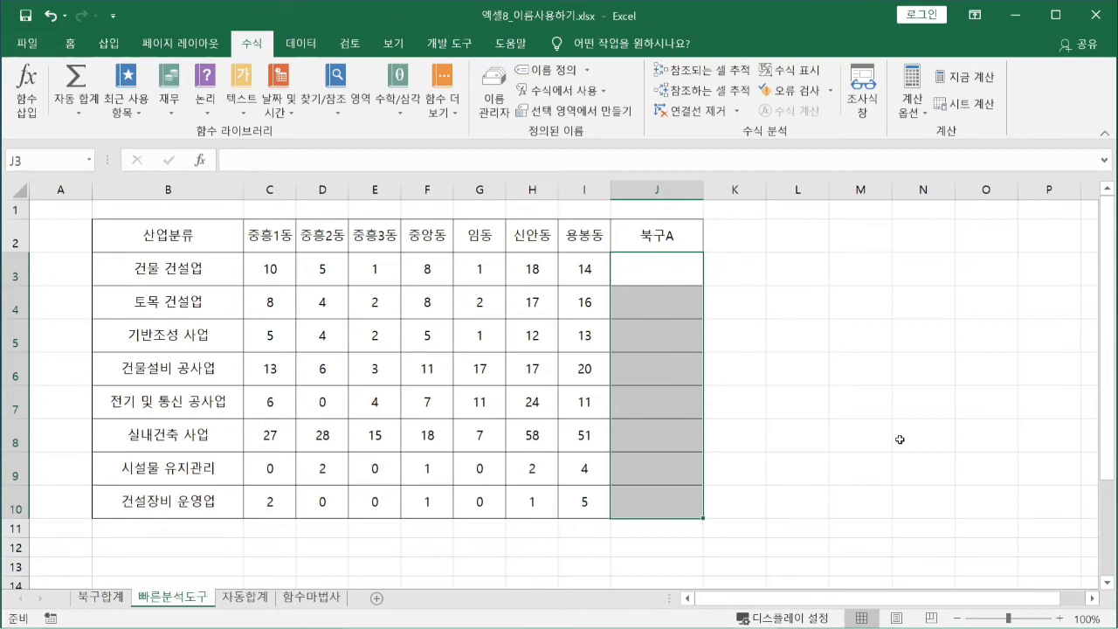
left_click(778, 380)
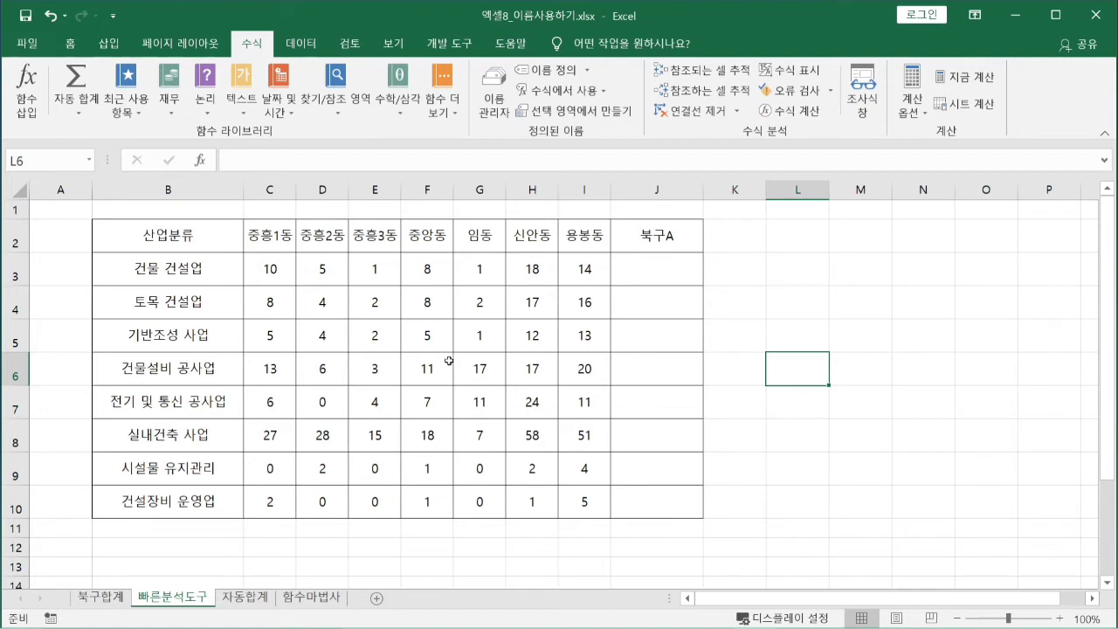
Step: Define the workbook-level name 건물_건설업 for the 건물 건설업 figures in C3:I3 on the 빠른분석도구 sheet
left_click(276, 266)
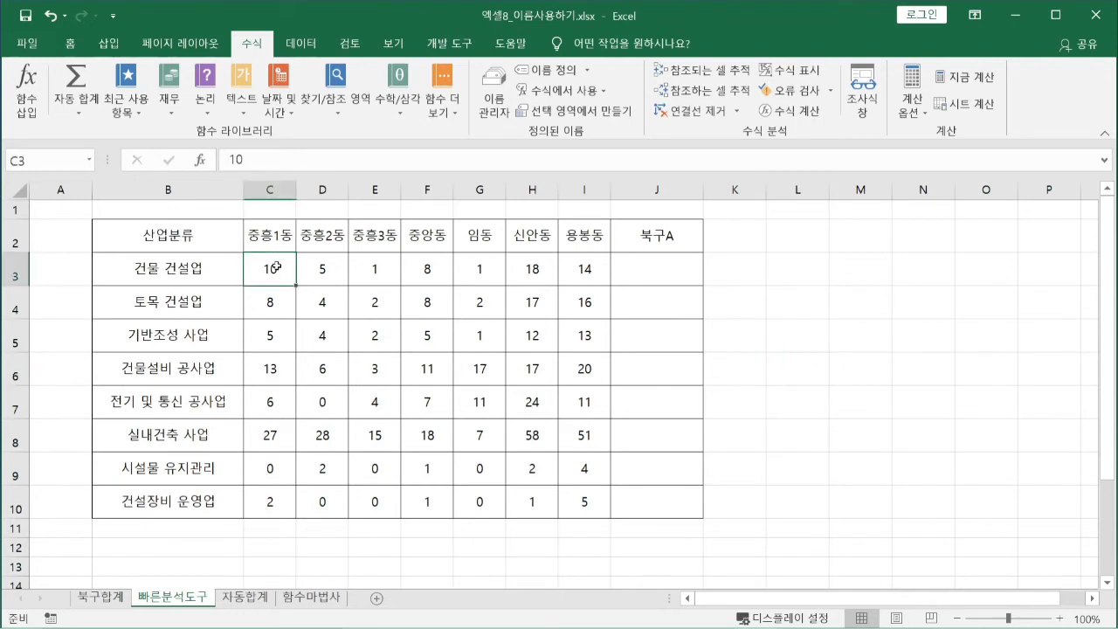
left_click_drag(276, 269, 579, 276)
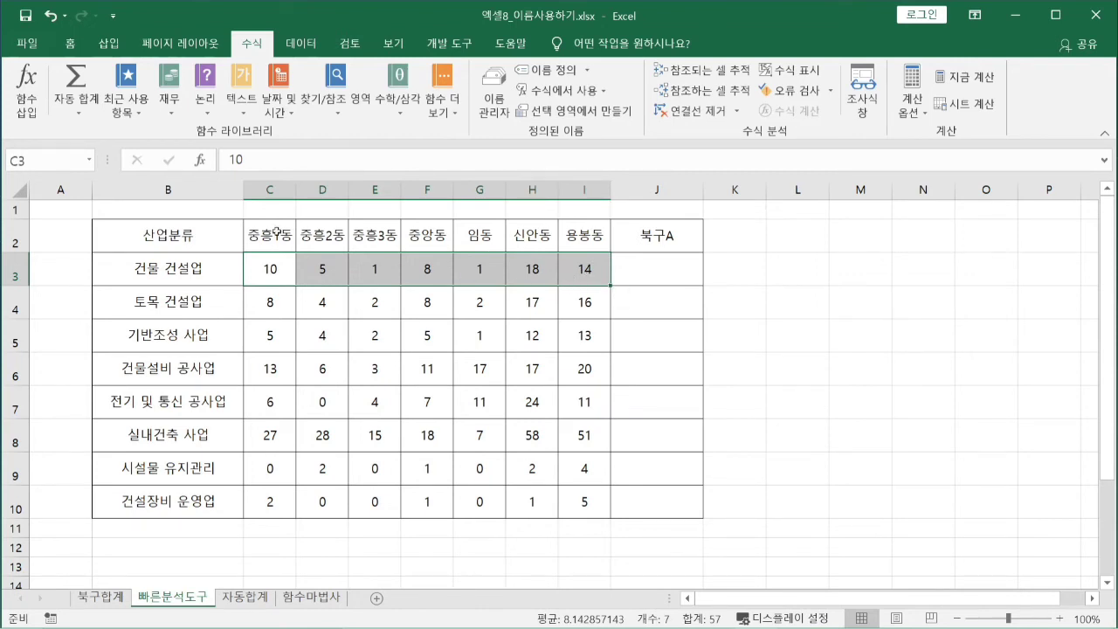
left_click(542, 70)
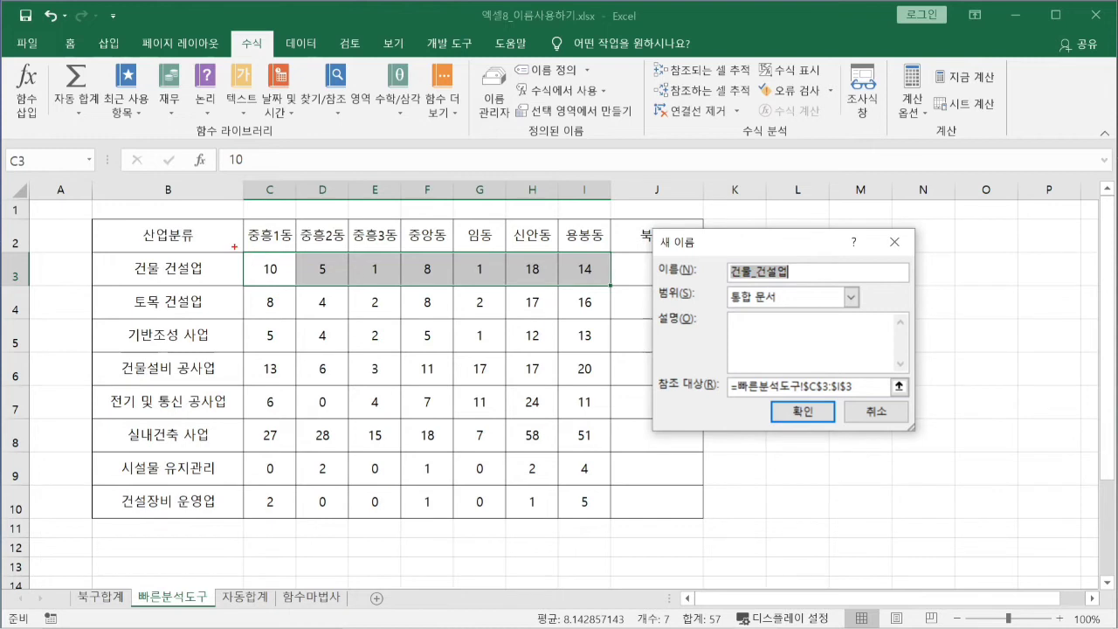
mouse_move(234, 247)
left_mouse_down()
mouse_move(258, 265)
mouse_move(621, 293)
left_mouse_up()
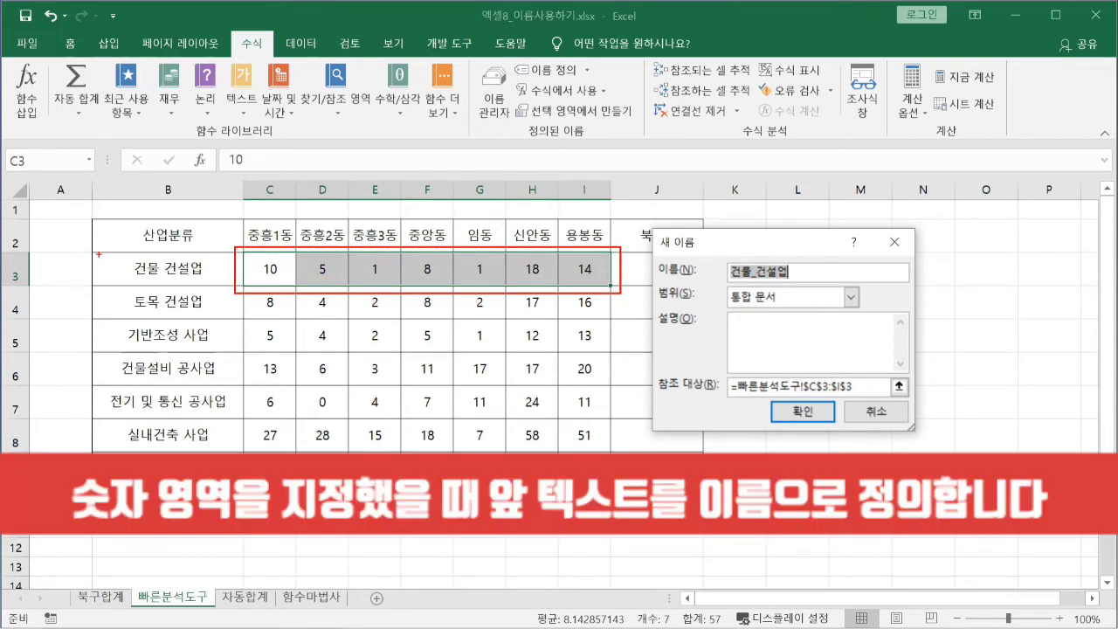
mouse_move(98, 253)
left_mouse_down()
mouse_move(122, 269)
mouse_move(230, 284)
left_mouse_up()
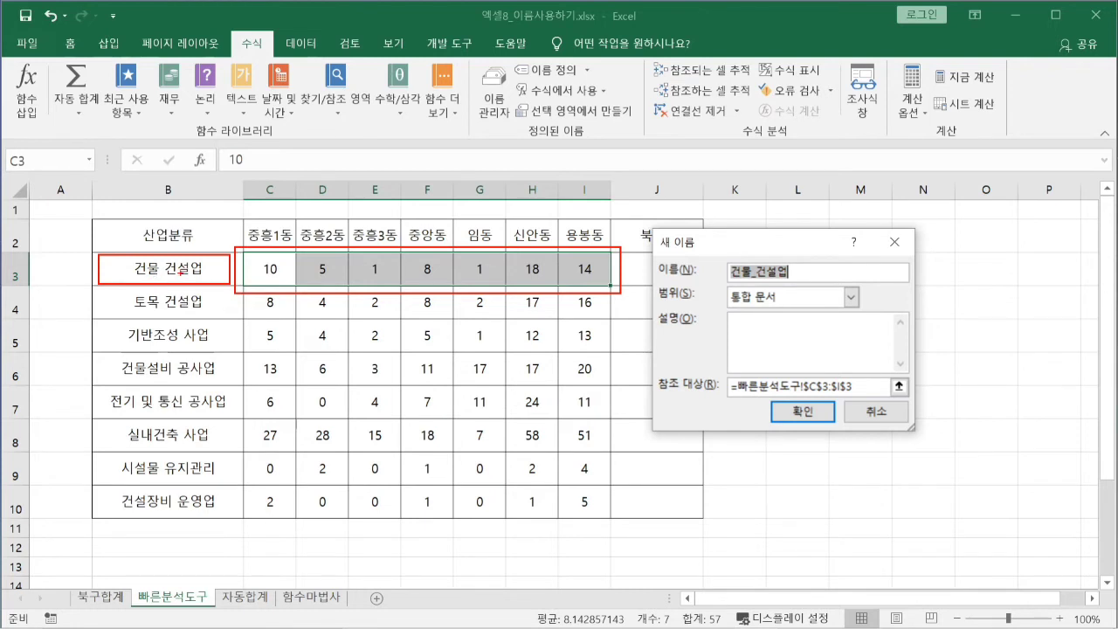
mouse_move(154, 248)
left_mouse_down()
mouse_move(164, 268)
mouse_move(190, 233)
left_mouse_up()
left_click_drag(762, 255, 759, 267)
key("Escape")
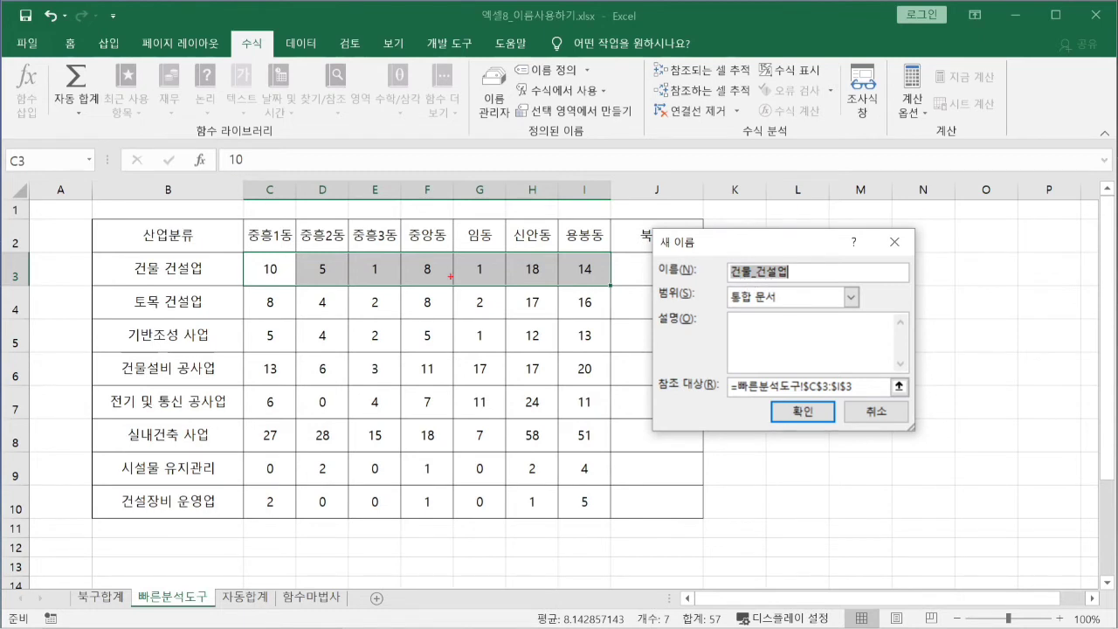
mouse_move(237, 249)
left_mouse_down()
mouse_move(270, 278)
mouse_move(620, 291)
left_mouse_up()
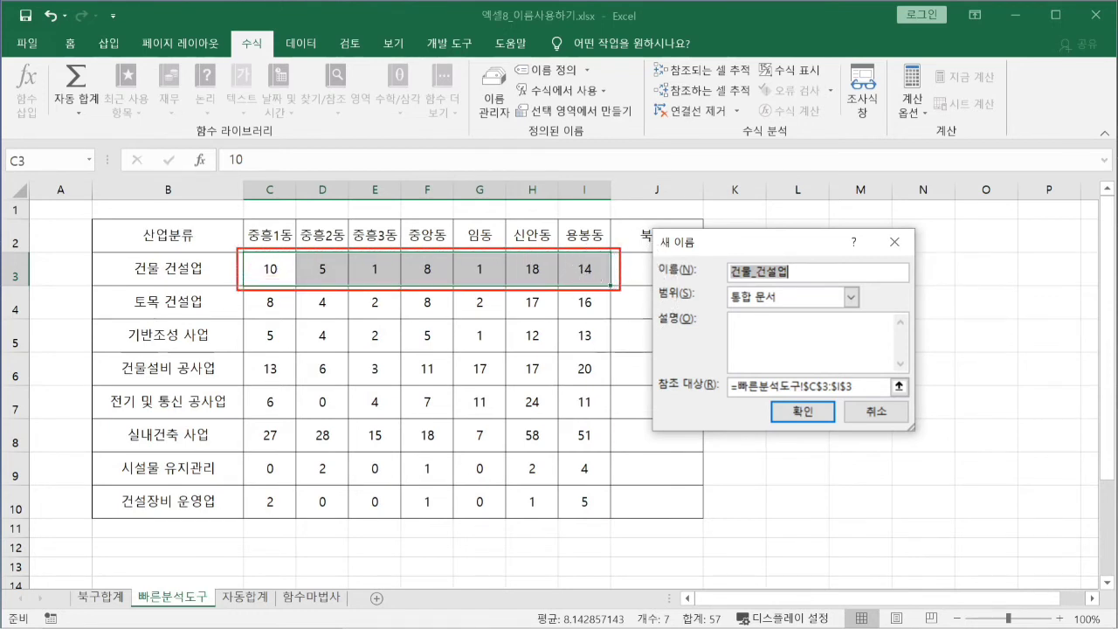
left_click_drag(525, 234, 564, 219)
key("Escape")
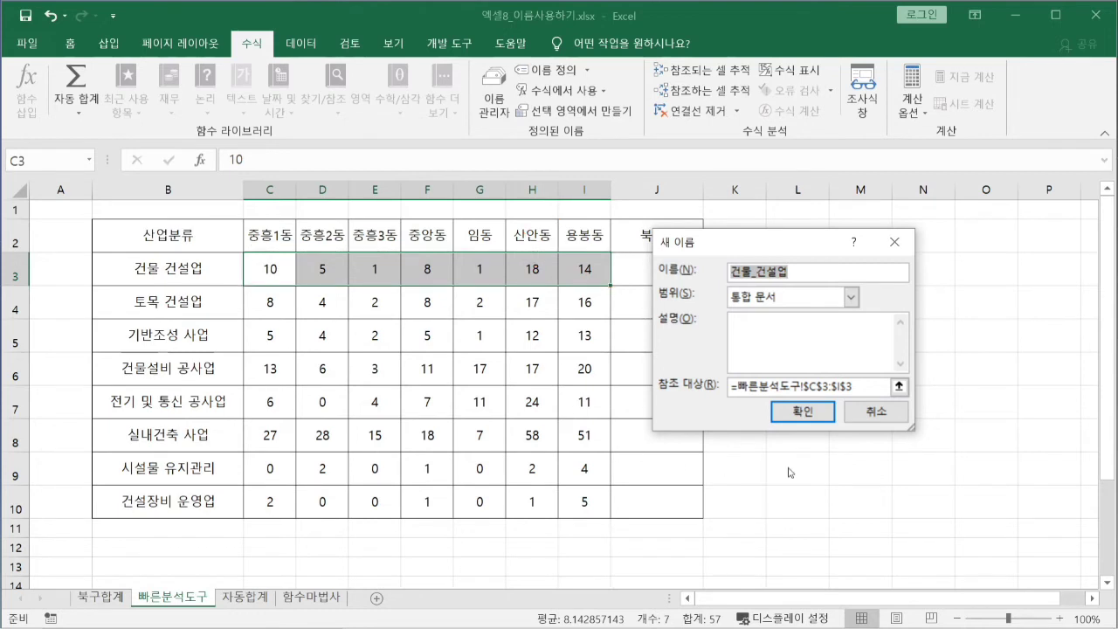
left_click(806, 410)
left_click(807, 410)
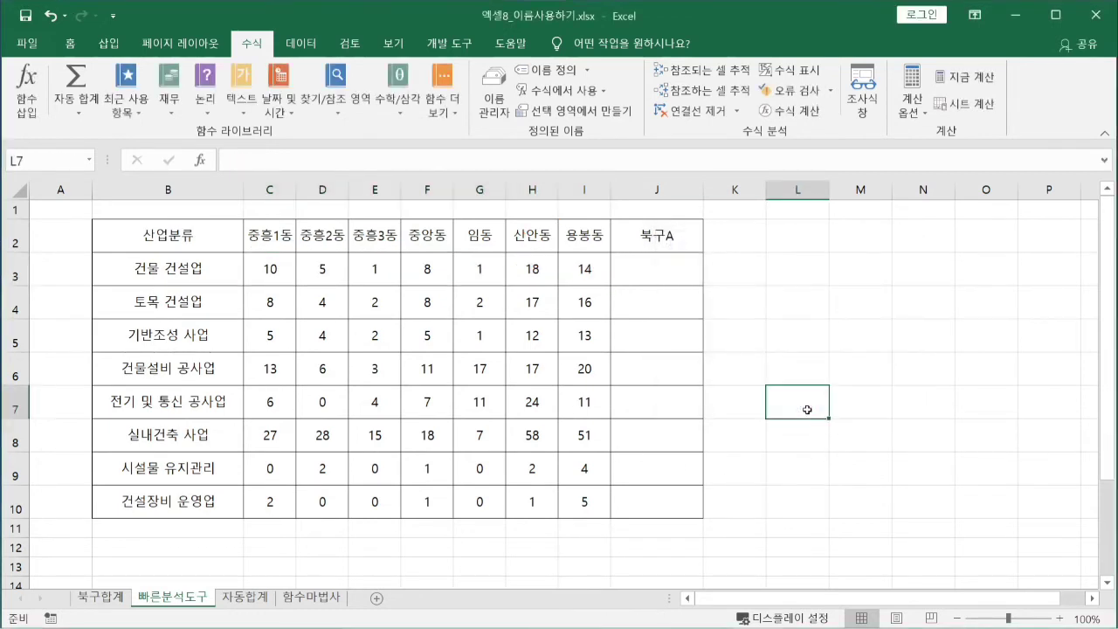
left_click(285, 289)
left_click_drag(285, 289, 578, 292)
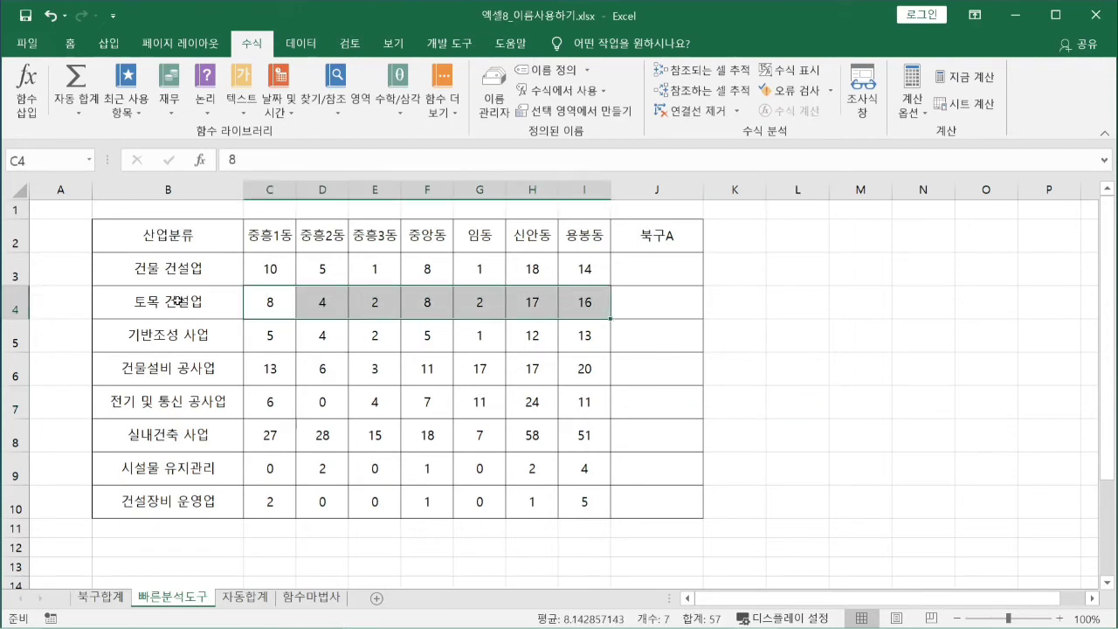
left_click_drag(281, 335, 581, 337)
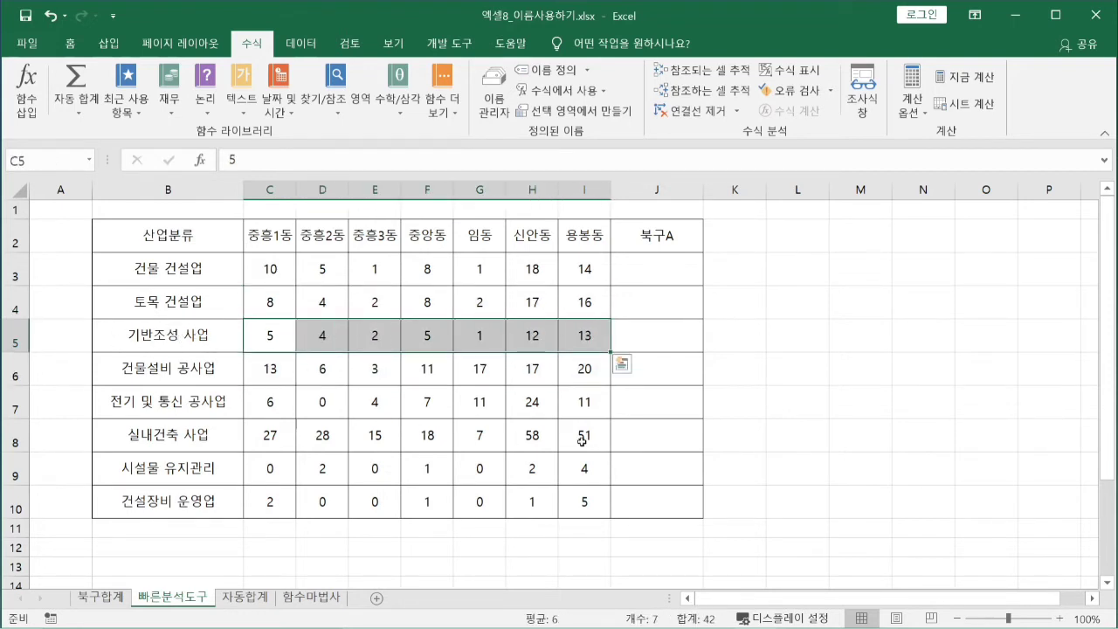
left_click(748, 438)
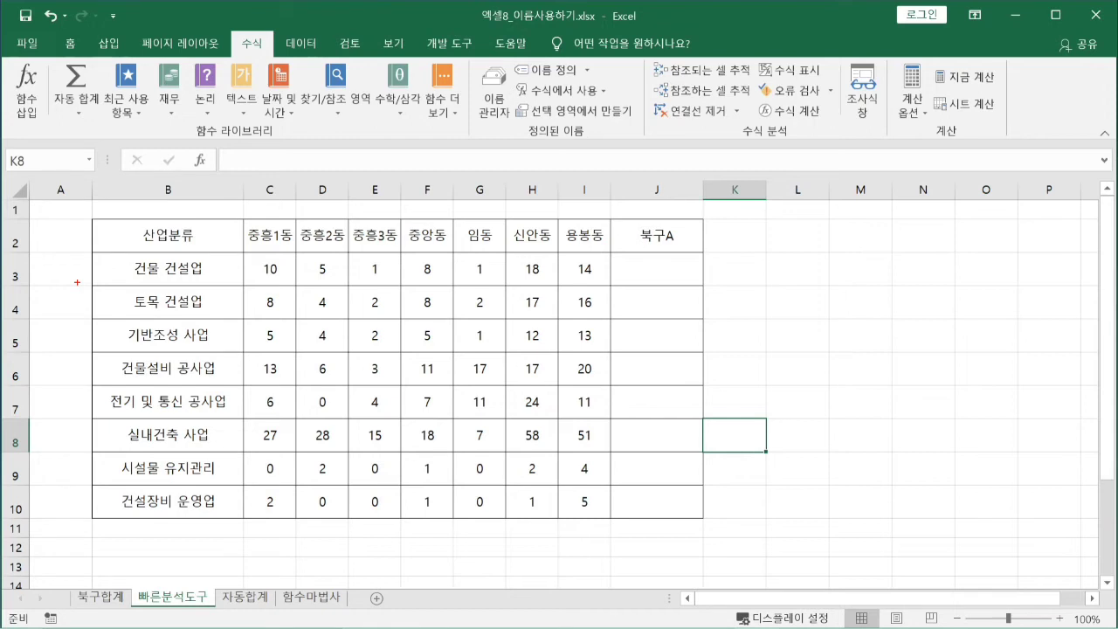
mouse_move(77, 282)
left_mouse_down()
mouse_move(431, 531)
mouse_move(578, 554)
mouse_move(615, 536)
left_mouse_up()
left_click(160, 262)
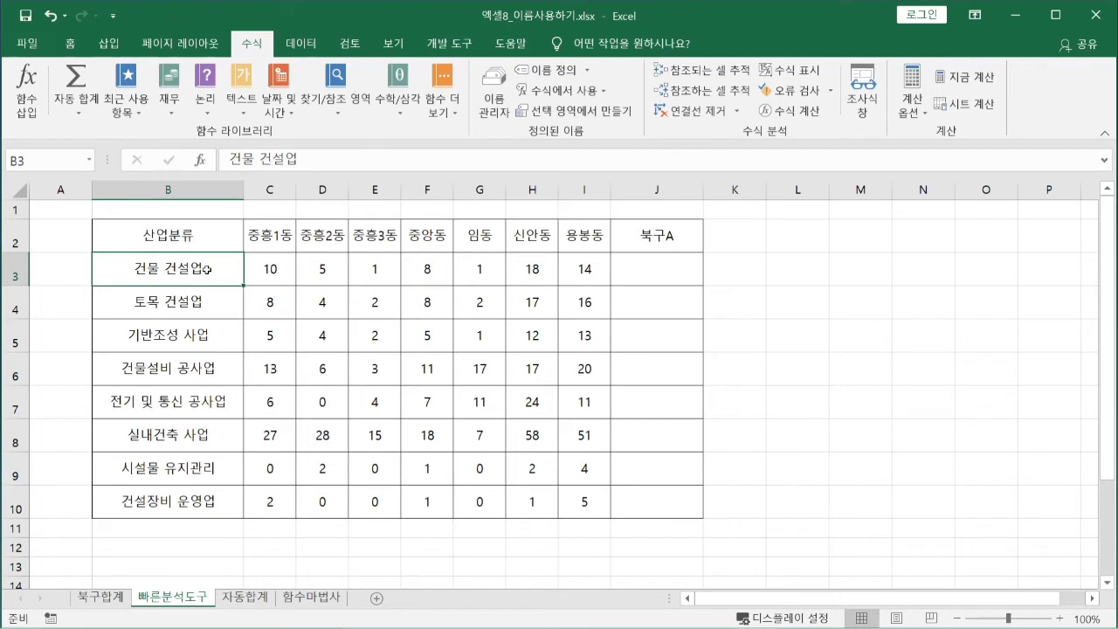
mouse_move(808, 627)
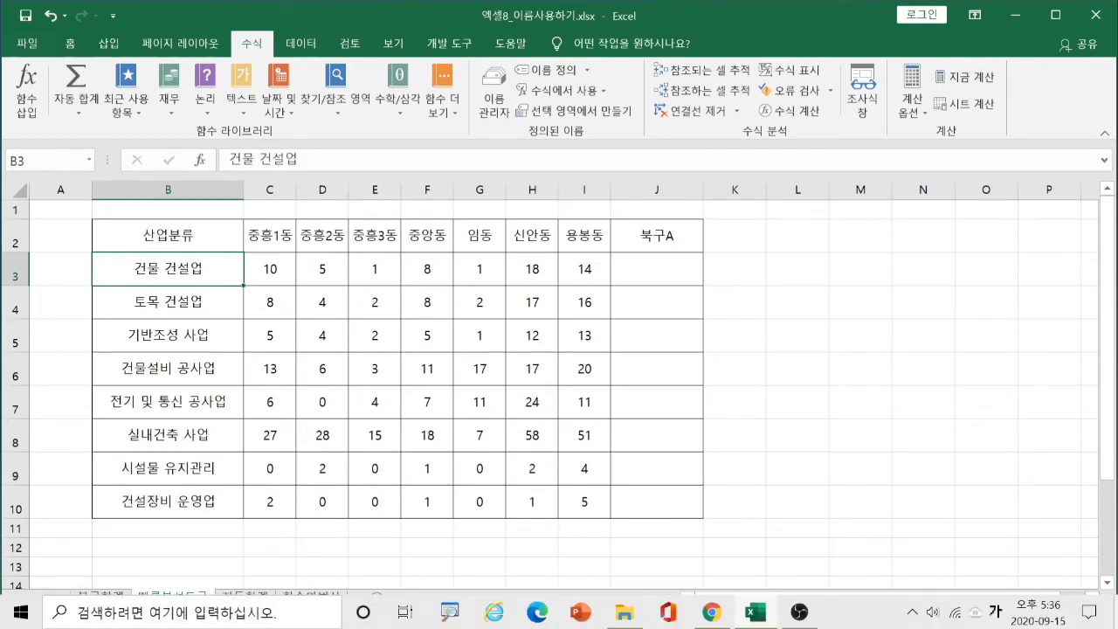
Step: Create names for the remaining rows from the selection B4:I10, using the labels in its left column (왼쪽 열), and deselect the range
left_click(185, 297)
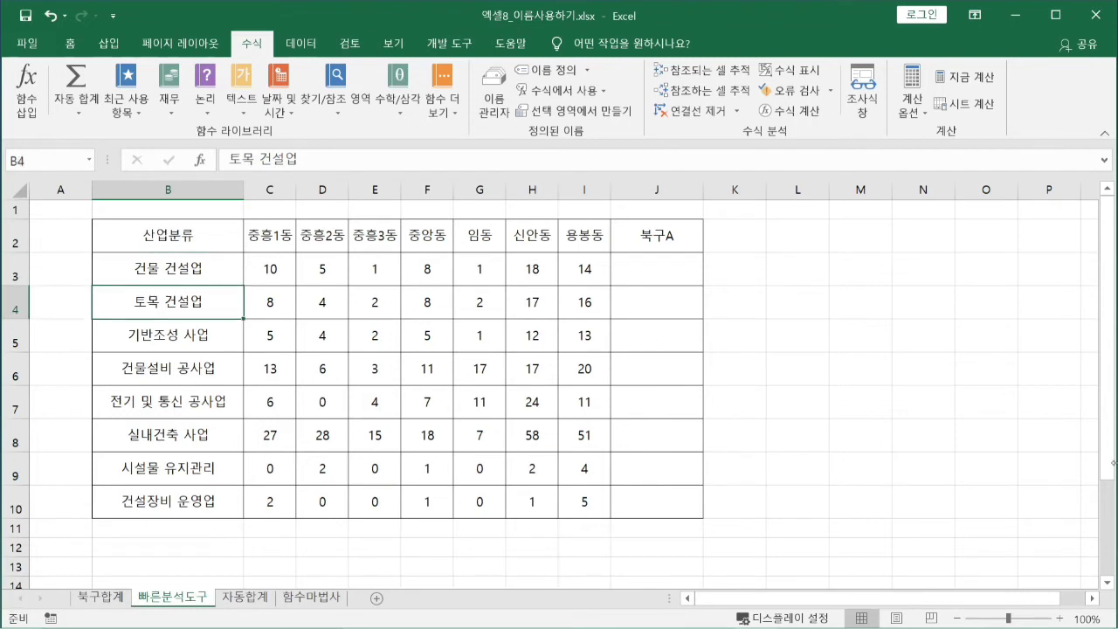
key("ctrl+shift+Right")
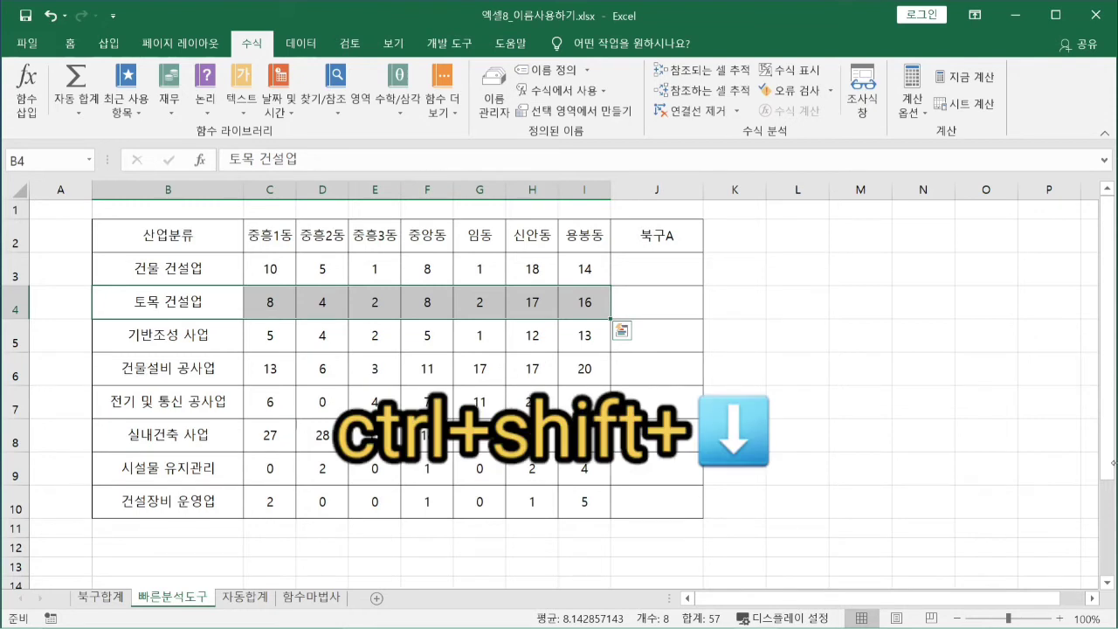
key("ctrl+shift+Down")
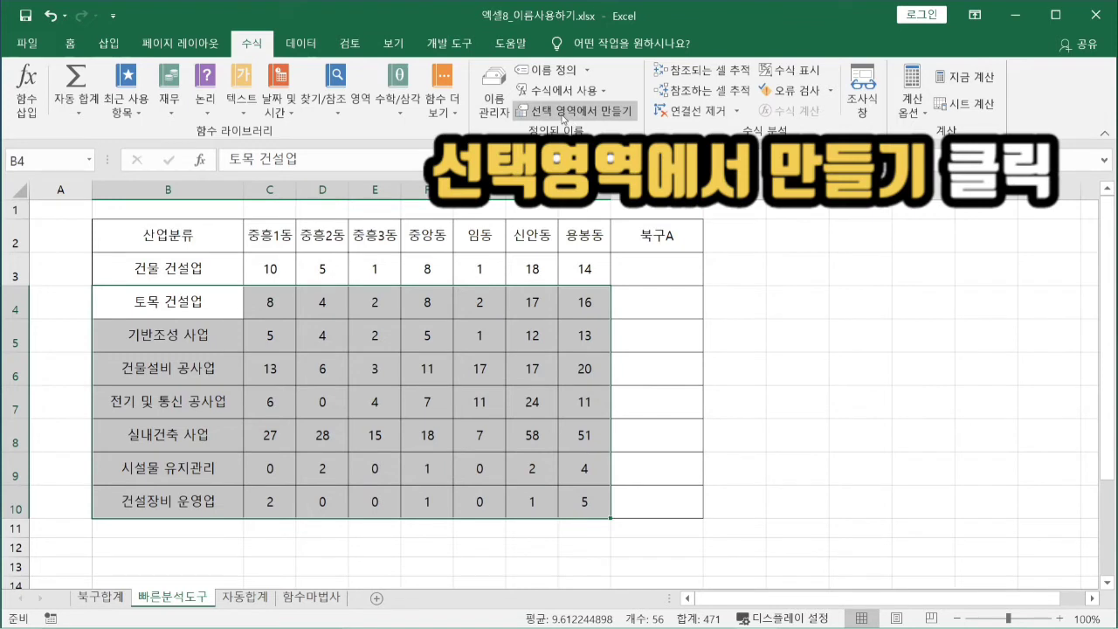
left_click(564, 118)
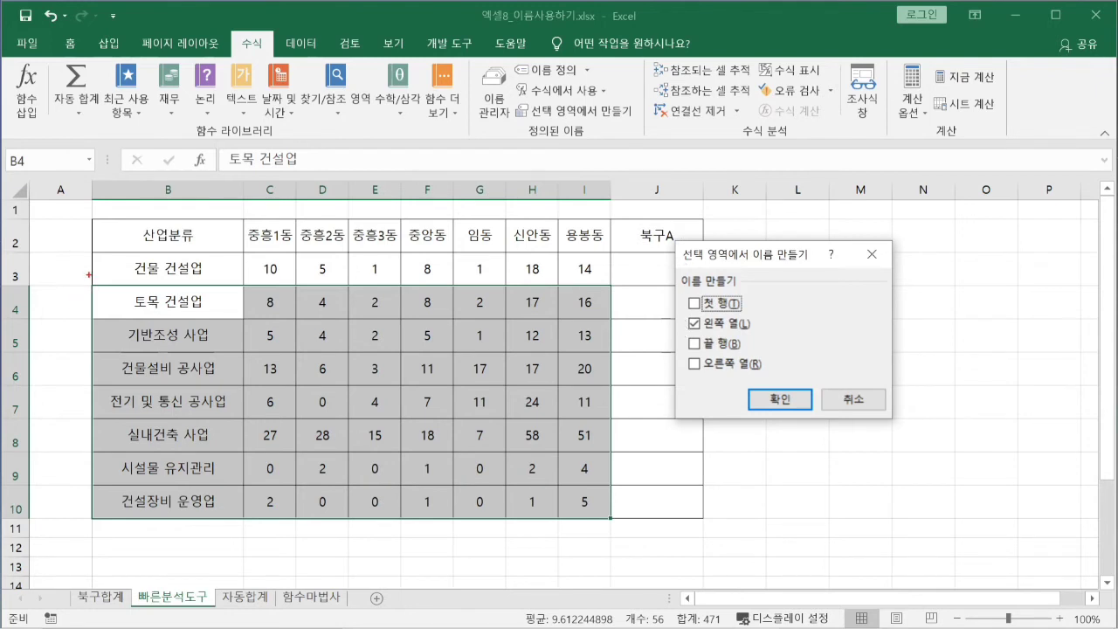
mouse_move(87, 273)
left_mouse_down()
mouse_move(262, 425)
mouse_move(251, 547)
left_mouse_up()
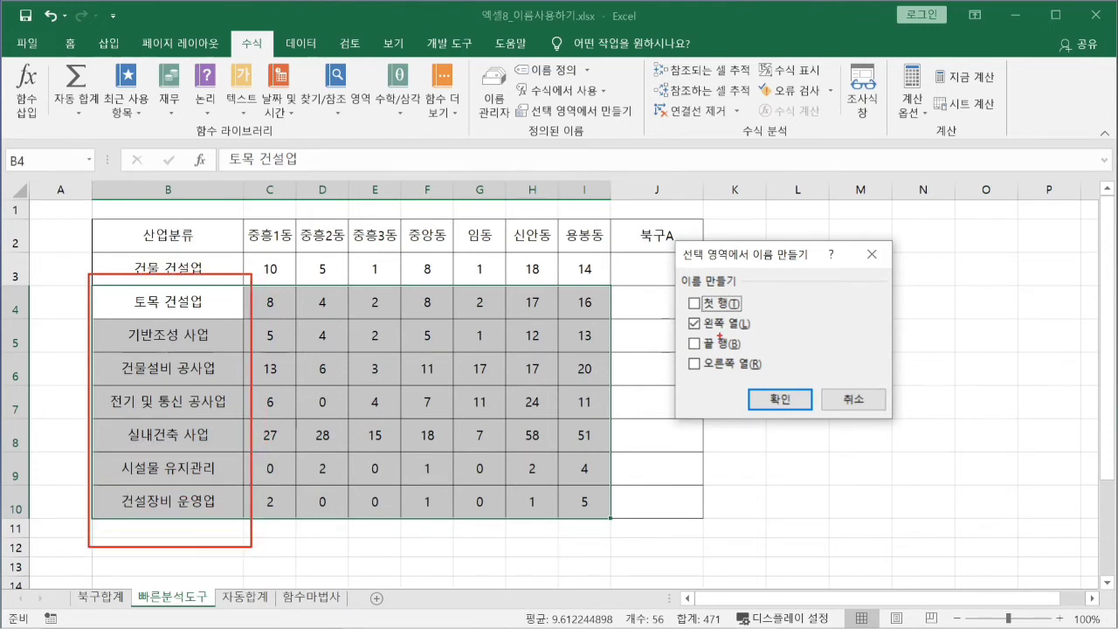
mouse_move(679, 312)
left_mouse_down()
mouse_move(690, 334)
mouse_move(777, 333)
left_mouse_up()
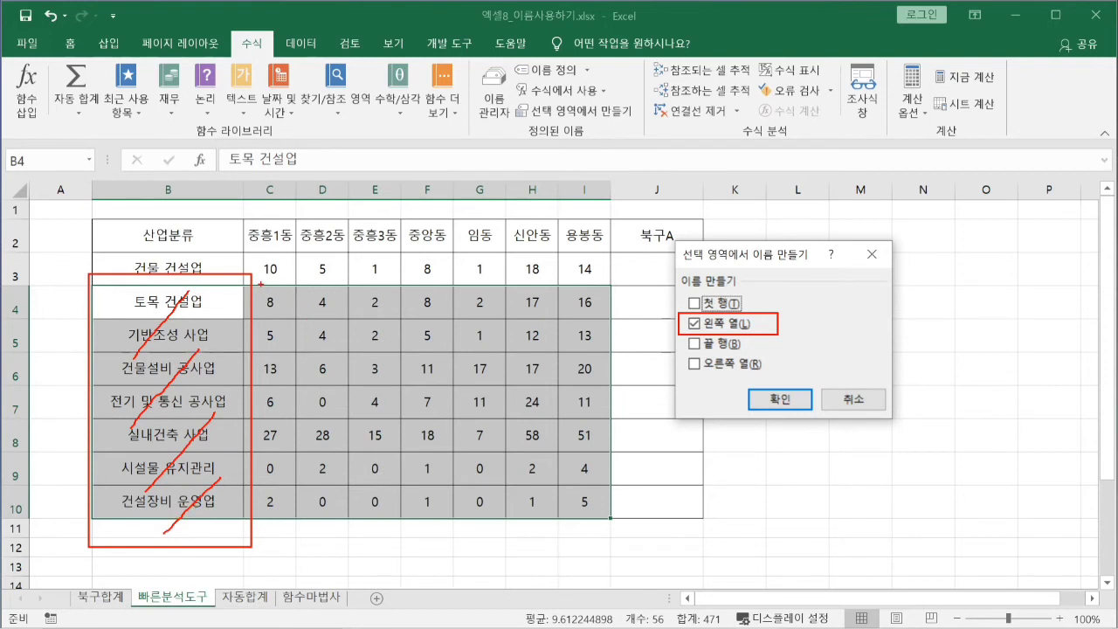
mouse_move(260, 282)
left_mouse_down()
mouse_move(363, 372)
mouse_move(537, 489)
mouse_move(615, 524)
left_mouse_up()
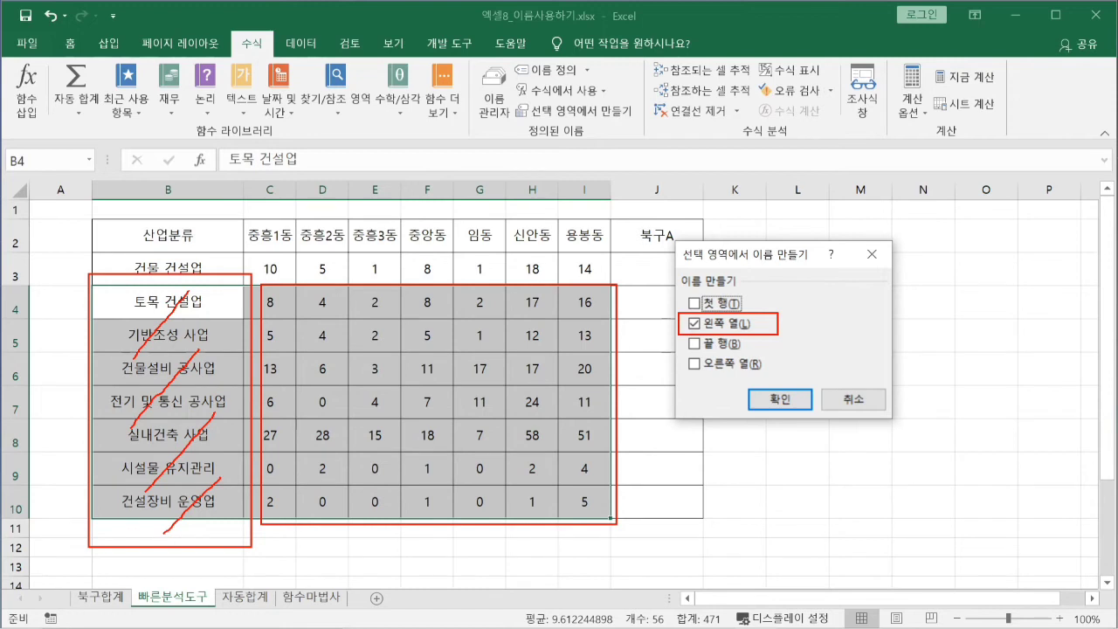
key("Escape")
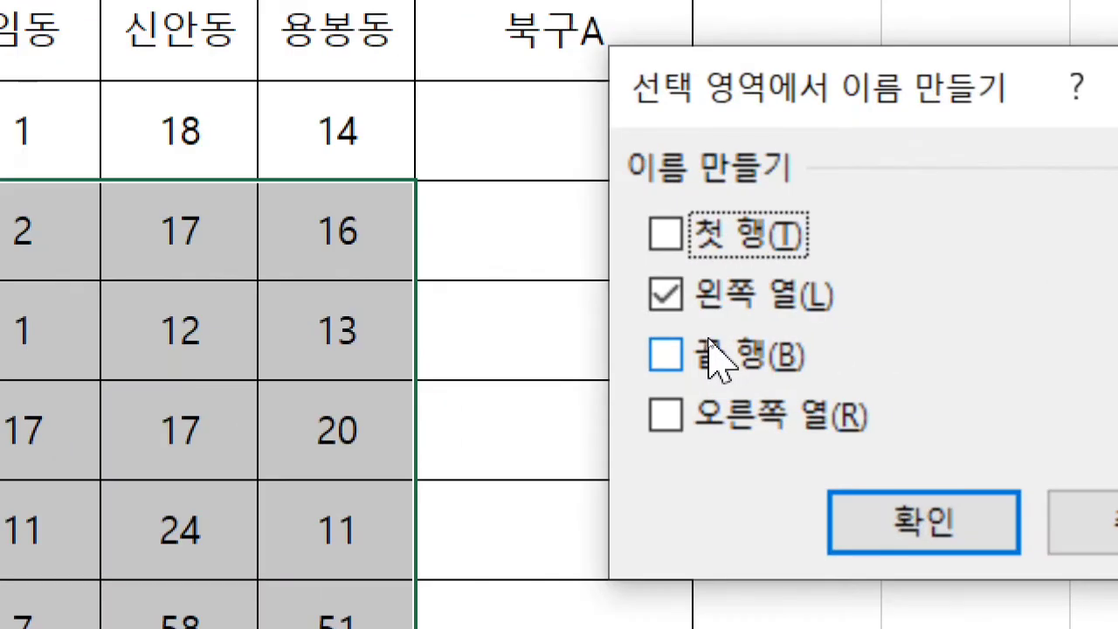
left_click(671, 306)
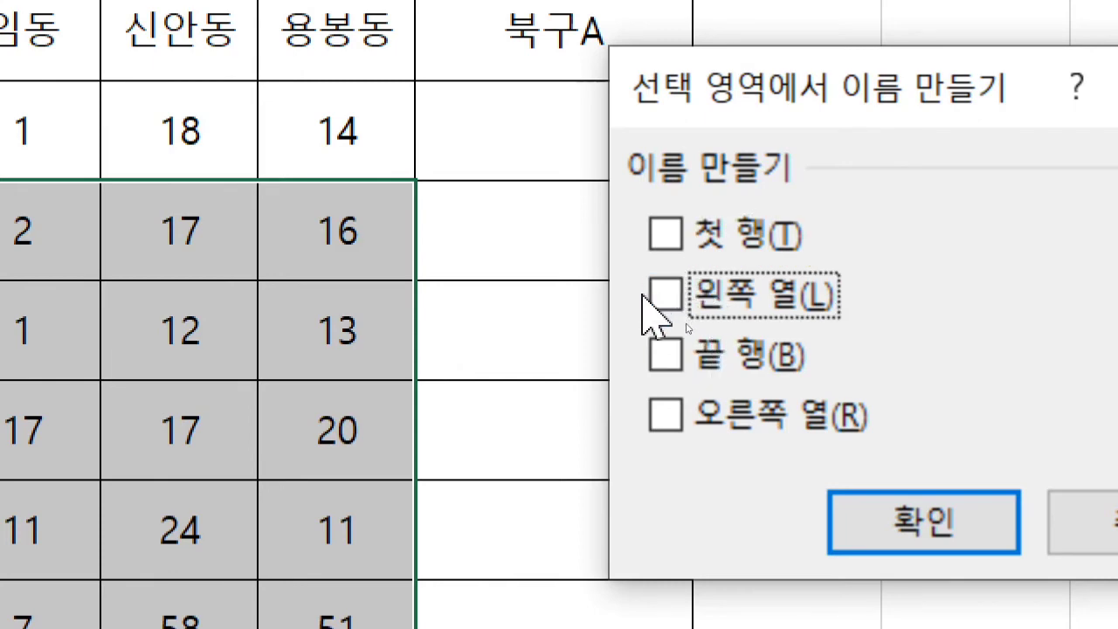
left_click(666, 301)
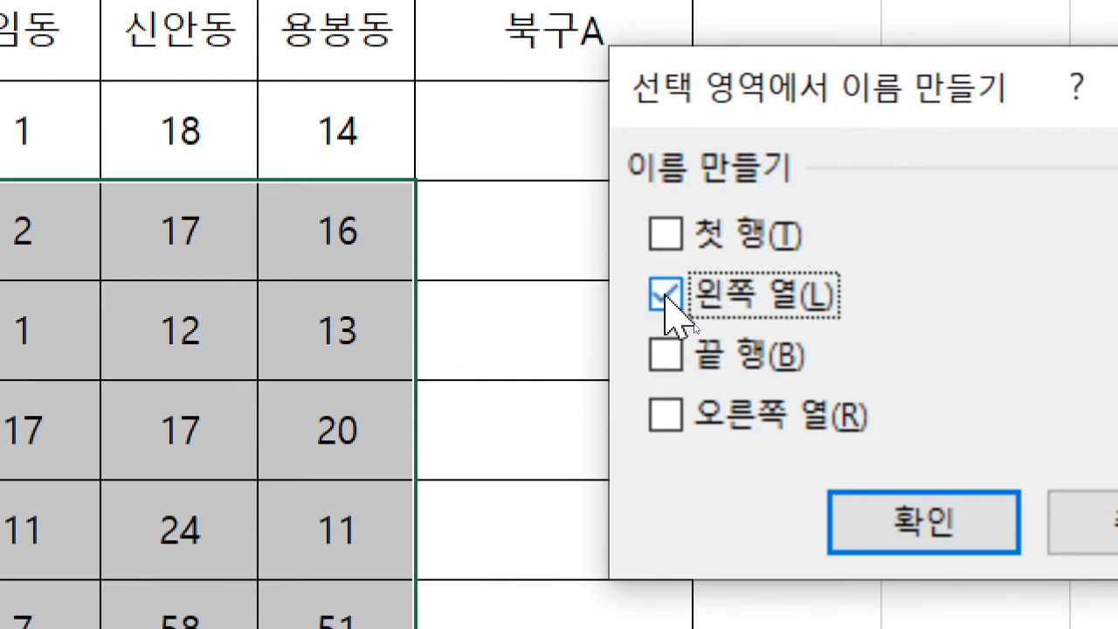
left_click(667, 301)
left_click(666, 297)
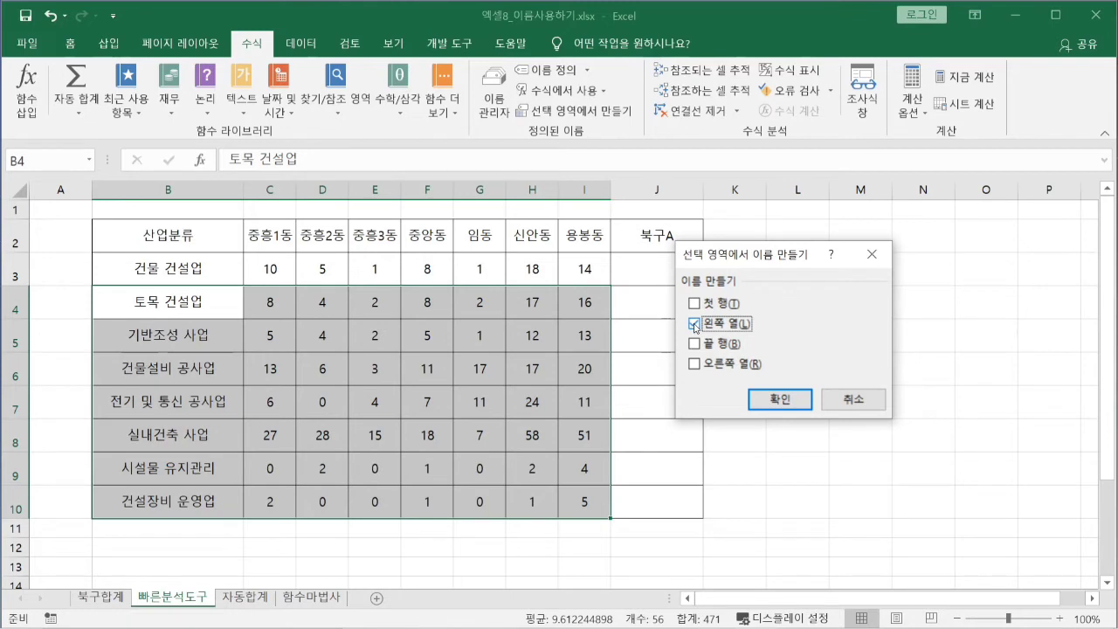
left_click(768, 400)
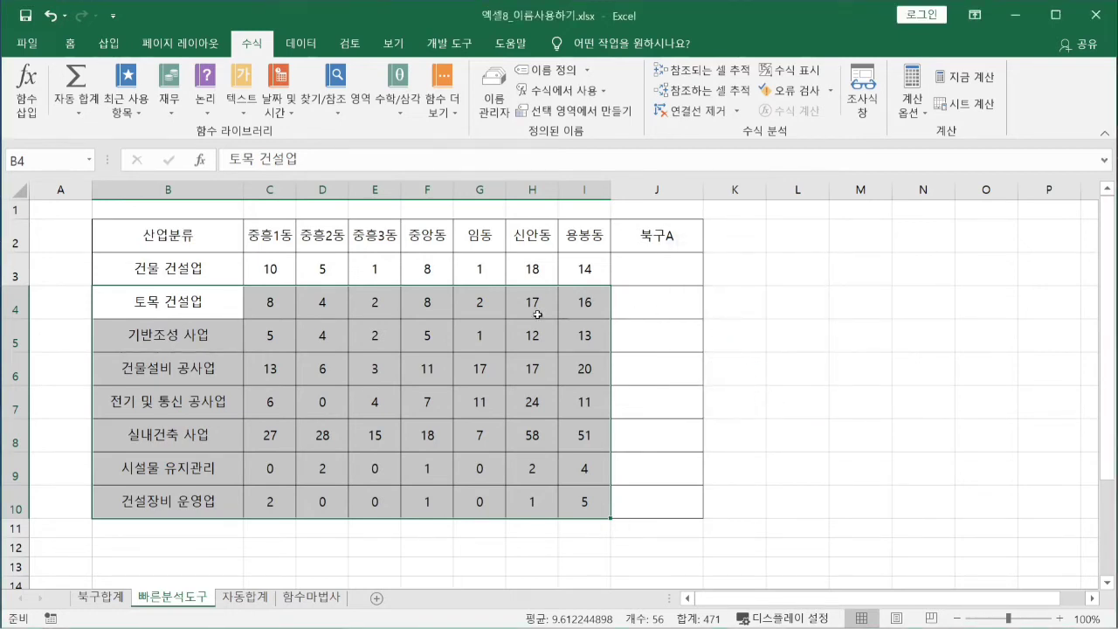
left_click(661, 363)
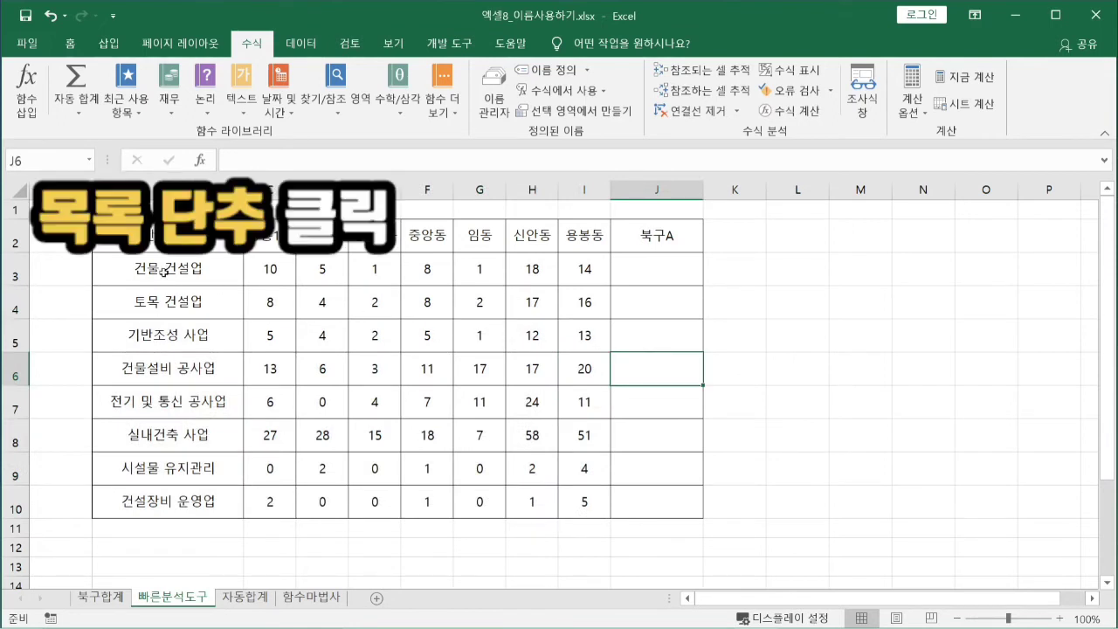
Step: Check the list of defined names for the new row names, and close it without choosing one
left_click(92, 164)
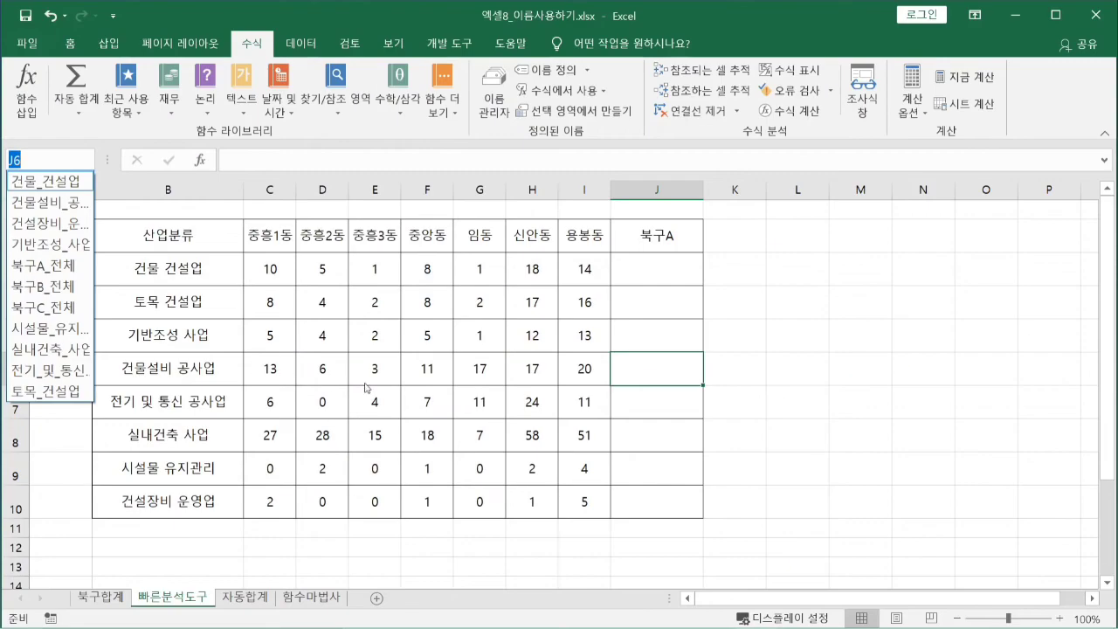
key("Escape")
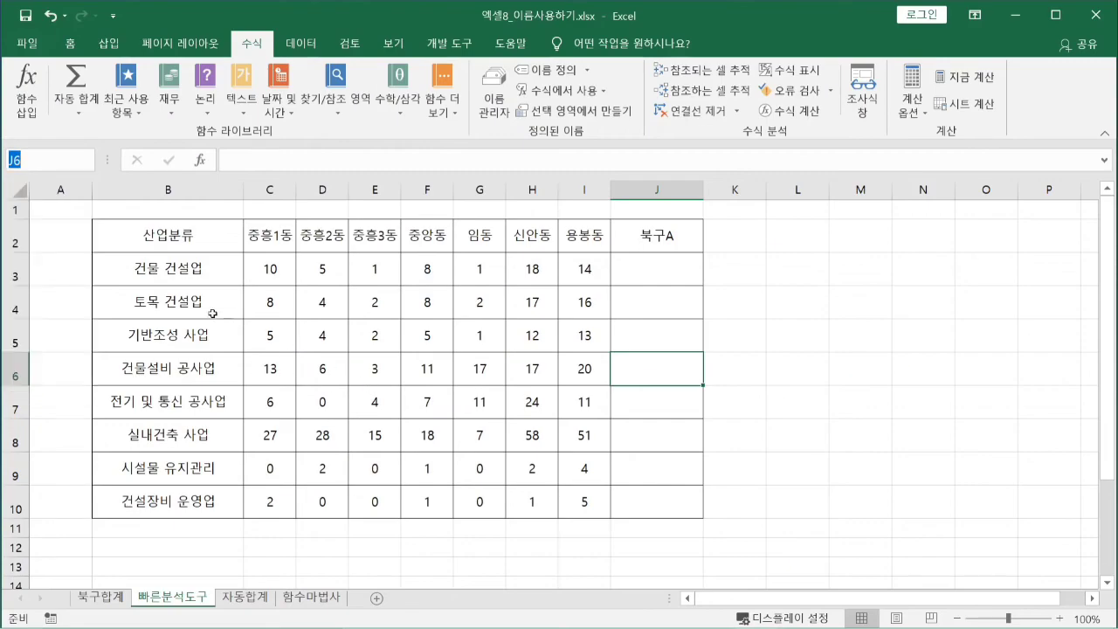
left_click(887, 412)
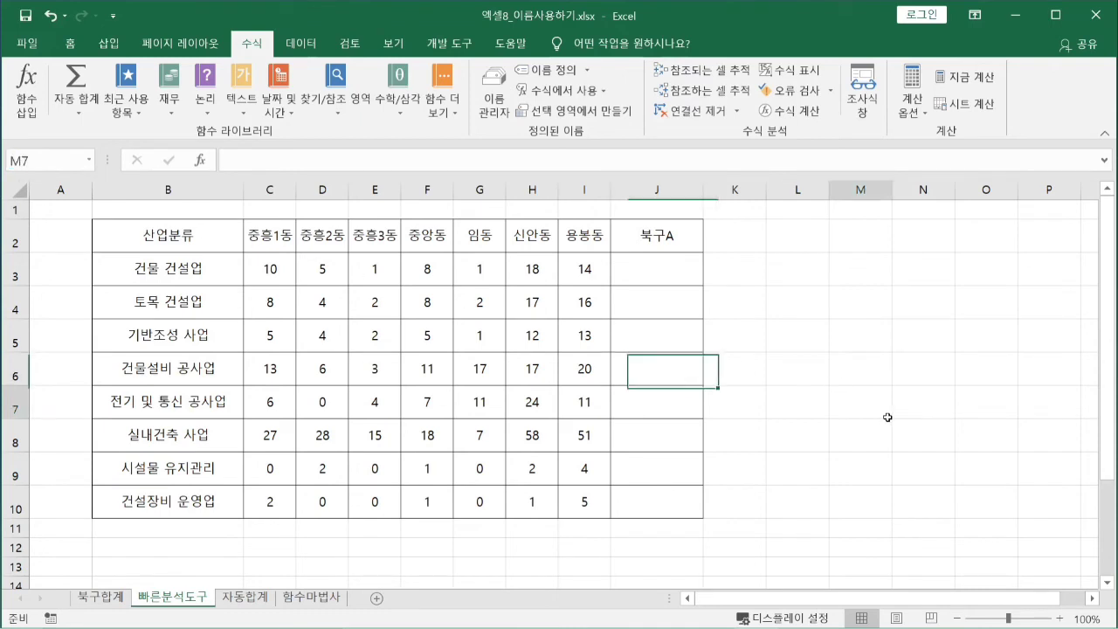
Step: Jump to the row ranges 기반조성_사업 and 토목_건설업 through their defined names, and move to cell J3
left_click(90, 163)
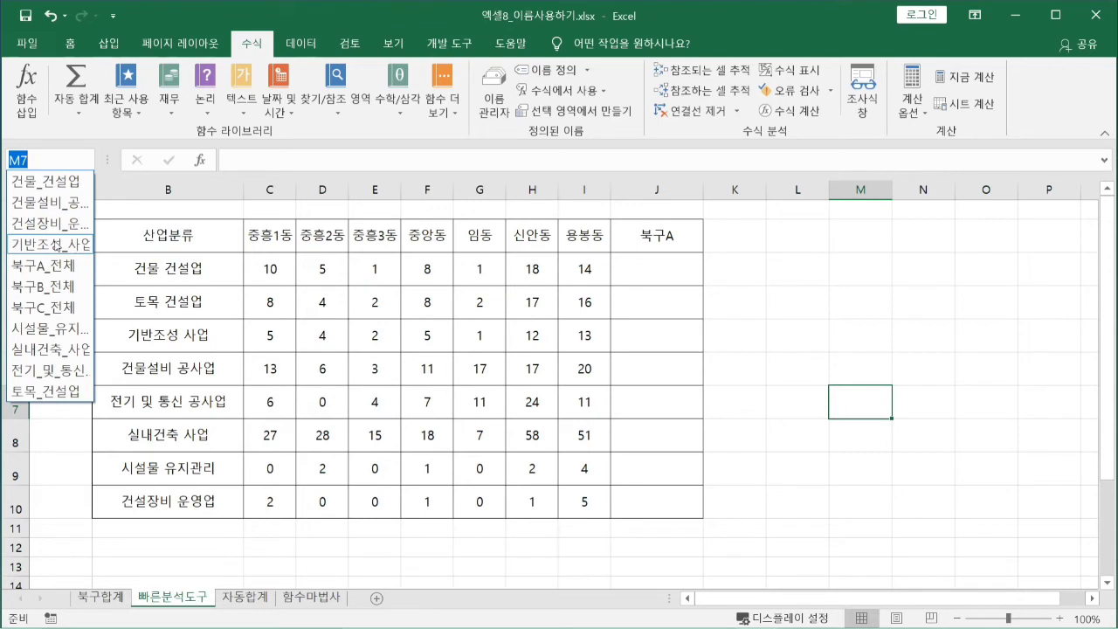
left_click(56, 245)
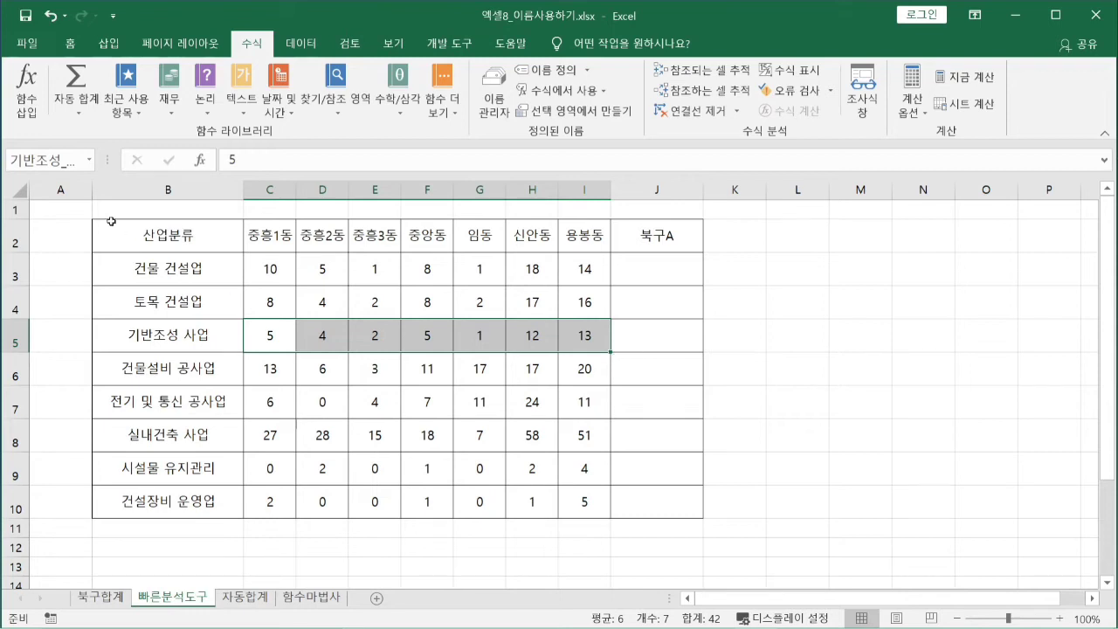
left_click(89, 161)
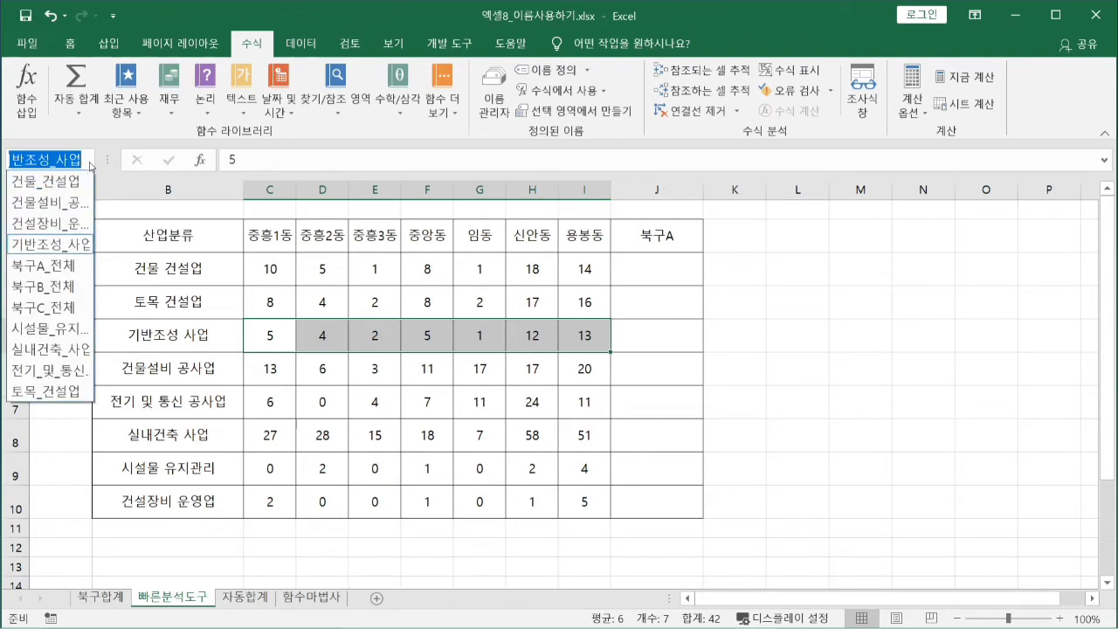
left_click(53, 392)
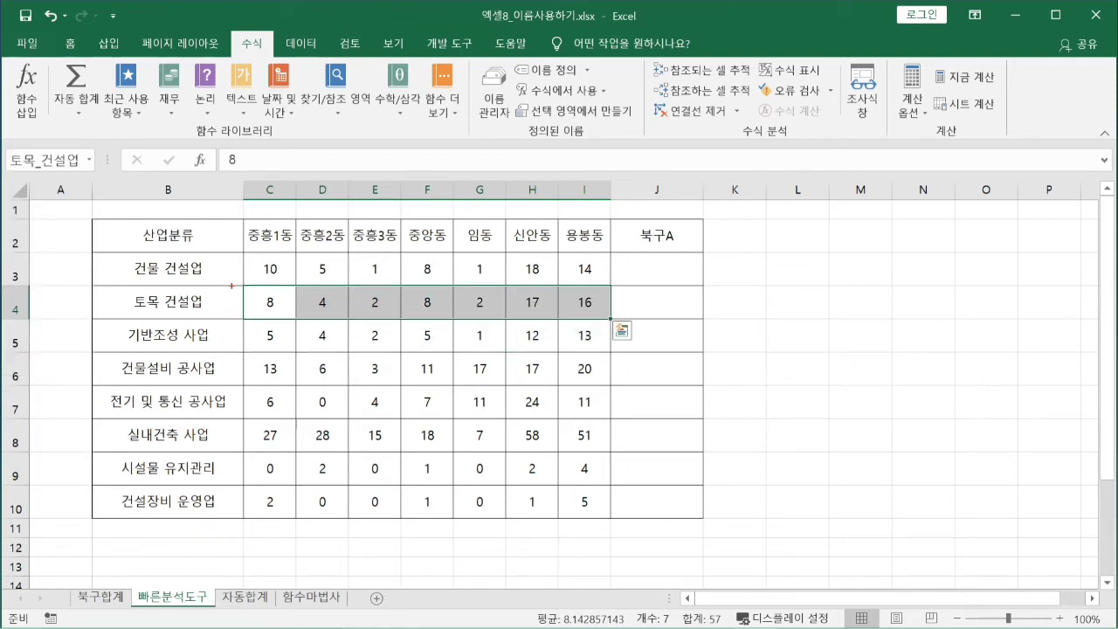
left_click_drag(231, 282, 612, 326)
left_click(647, 260)
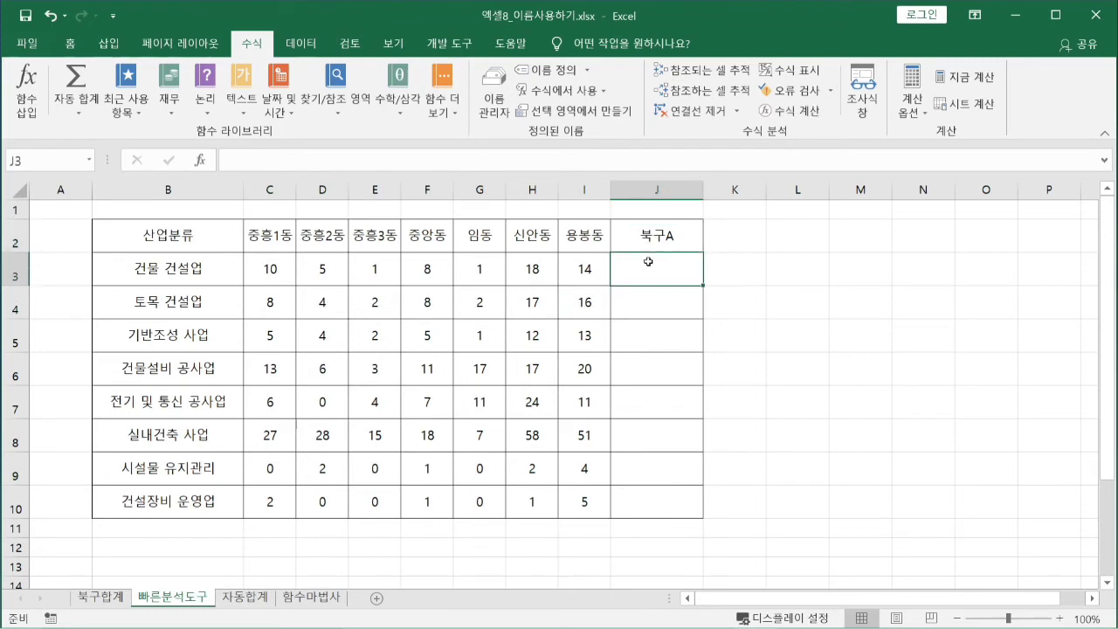
Step: Start a SUM function in J3 for the 건물 건설업 row and move its arguments dialog below row 3
left_click_drag(648, 261, 638, 511)
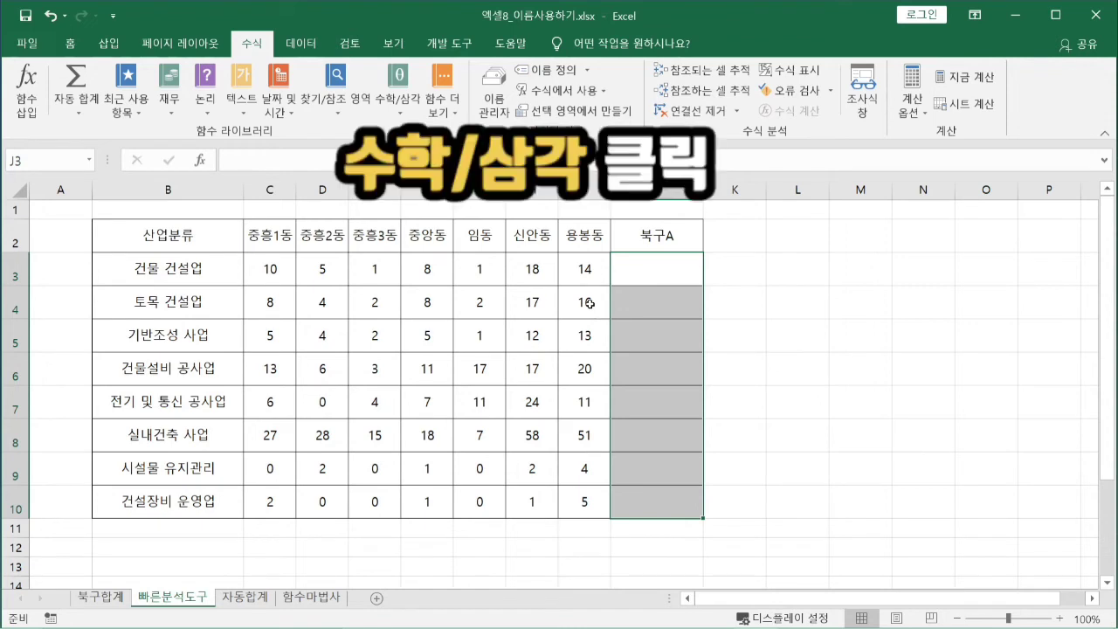
left_click(671, 260)
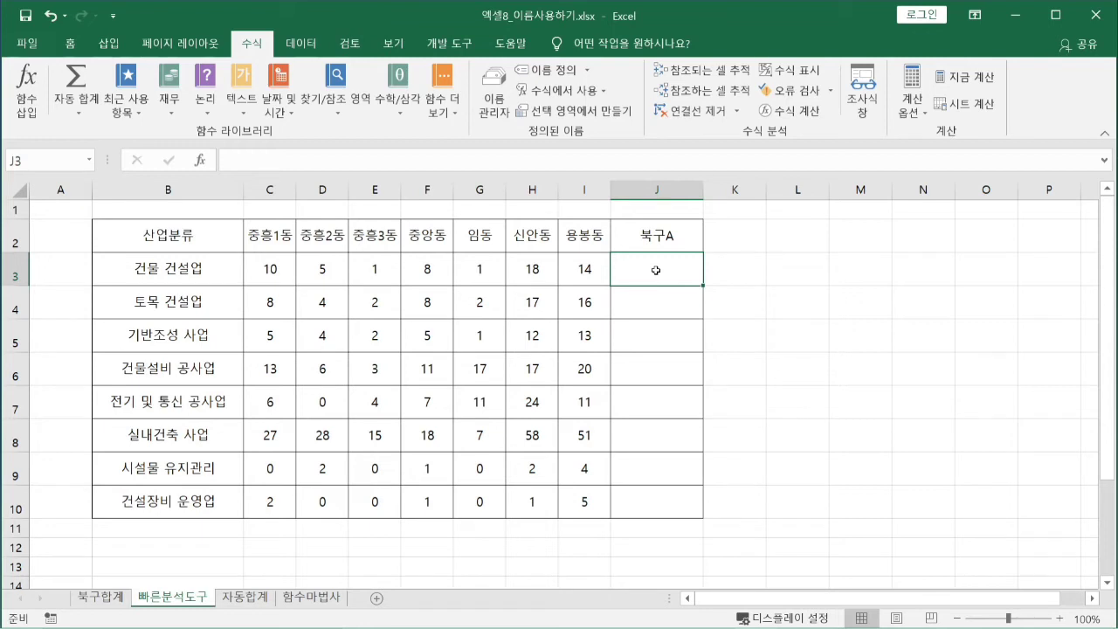
left_click(402, 113)
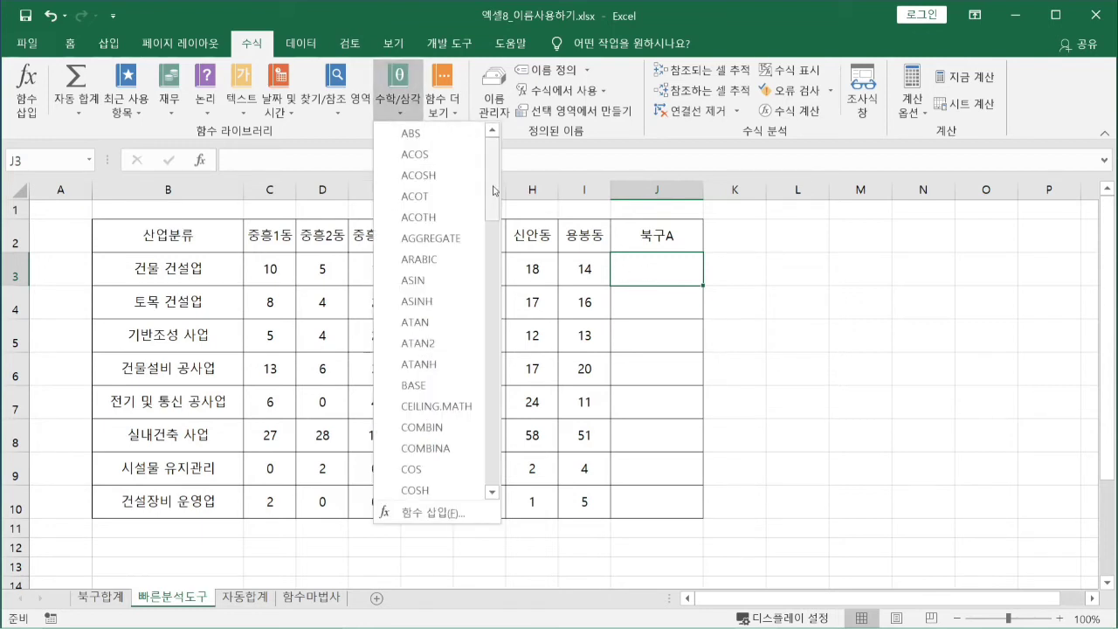
left_click_drag(488, 192, 473, 466)
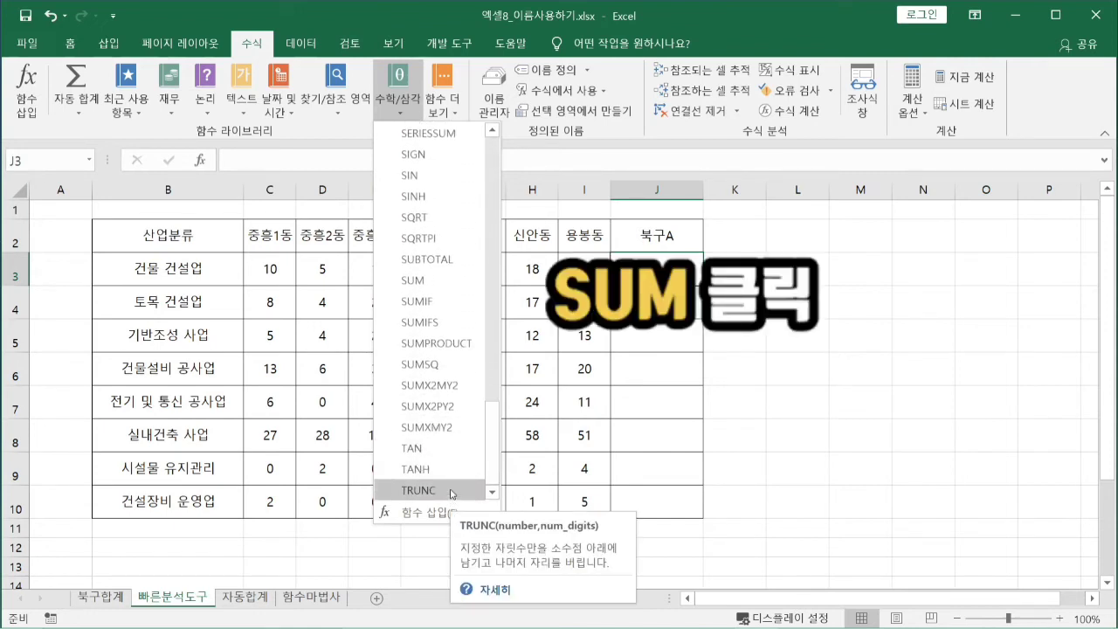
left_click(413, 281)
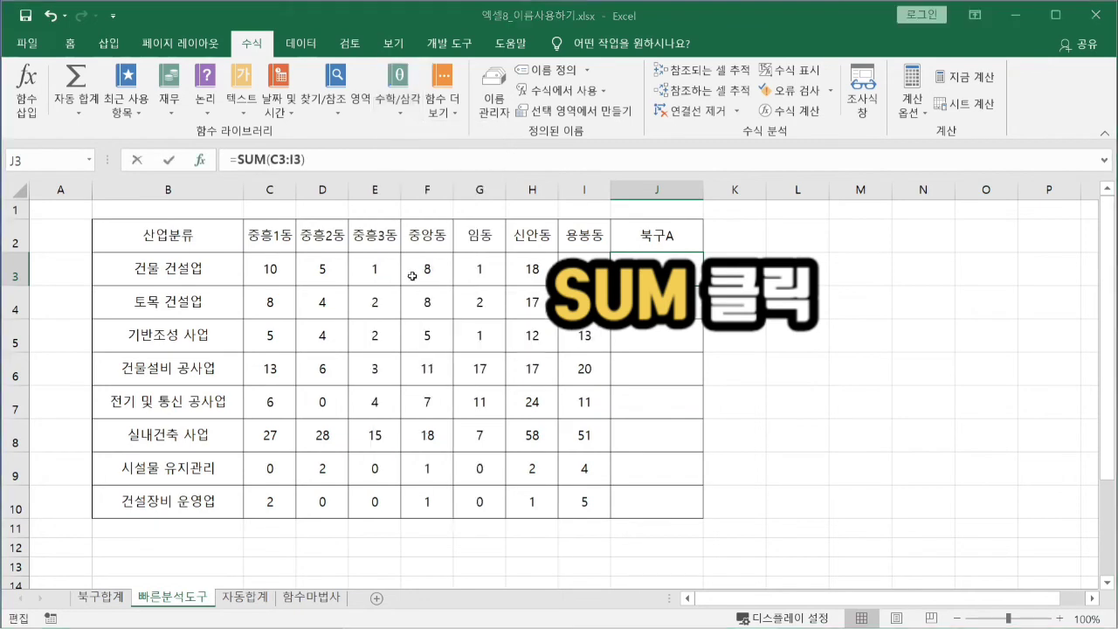
left_click_drag(647, 181, 608, 312)
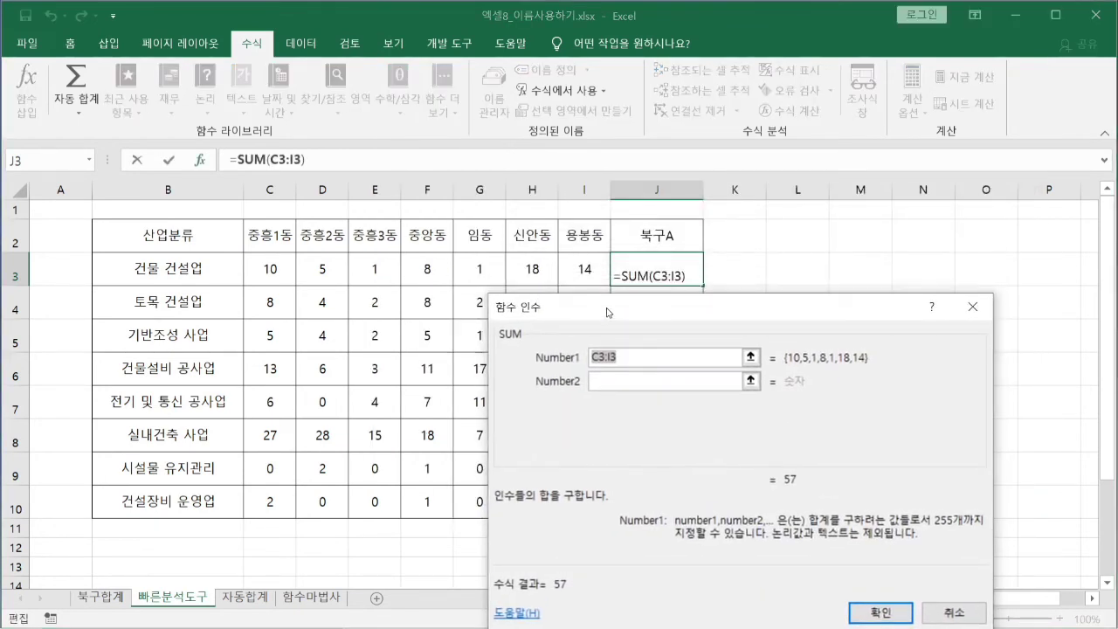
left_click(618, 378)
left_click(636, 355)
left_click_drag(243, 248, 618, 292)
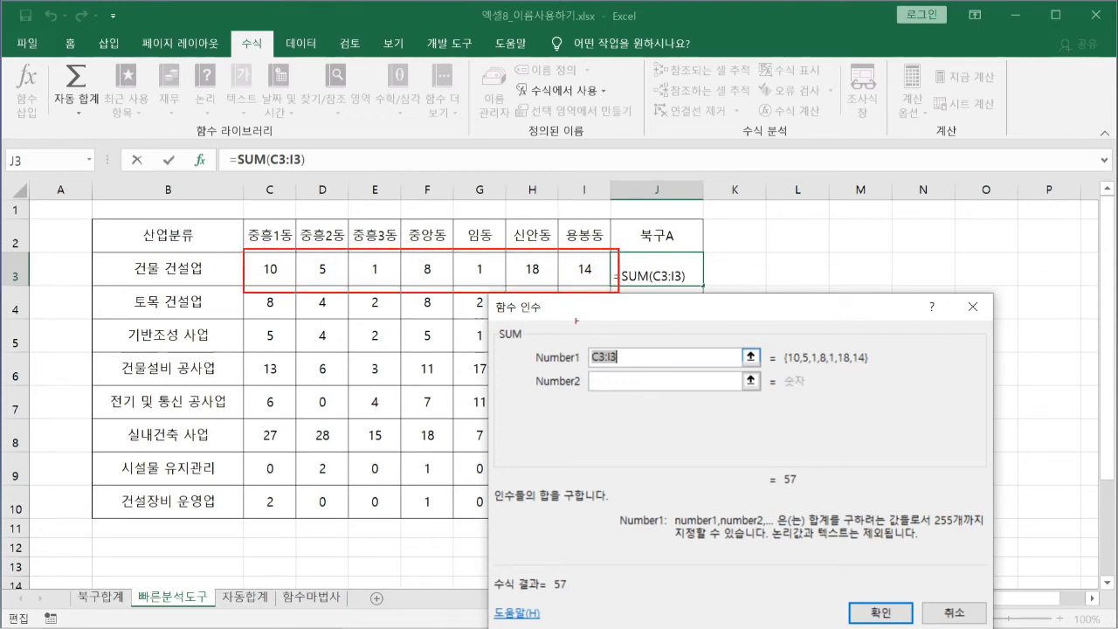
mouse_move(213, 281)
left_mouse_down()
mouse_move(175, 296)
mouse_move(106, 263)
mouse_move(206, 234)
mouse_move(223, 278)
mouse_move(161, 292)
left_mouse_up()
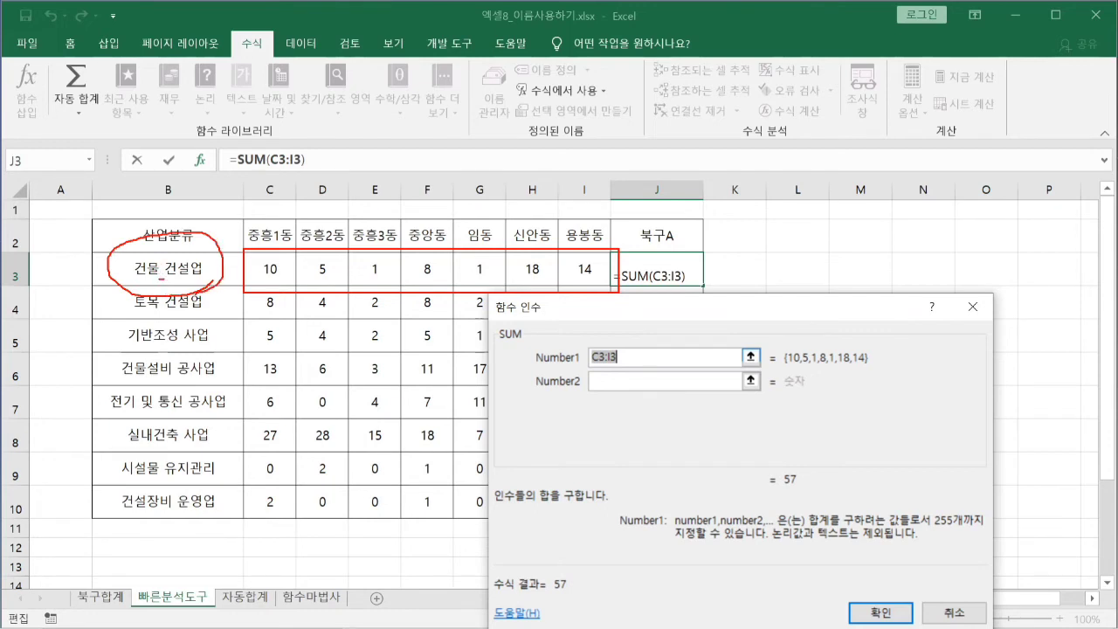
key("Escape")
Step: Replace the proposed C3:I3 range in Number1 with the defined name 건물_건설업 and accept the SUM formula
left_click(629, 356)
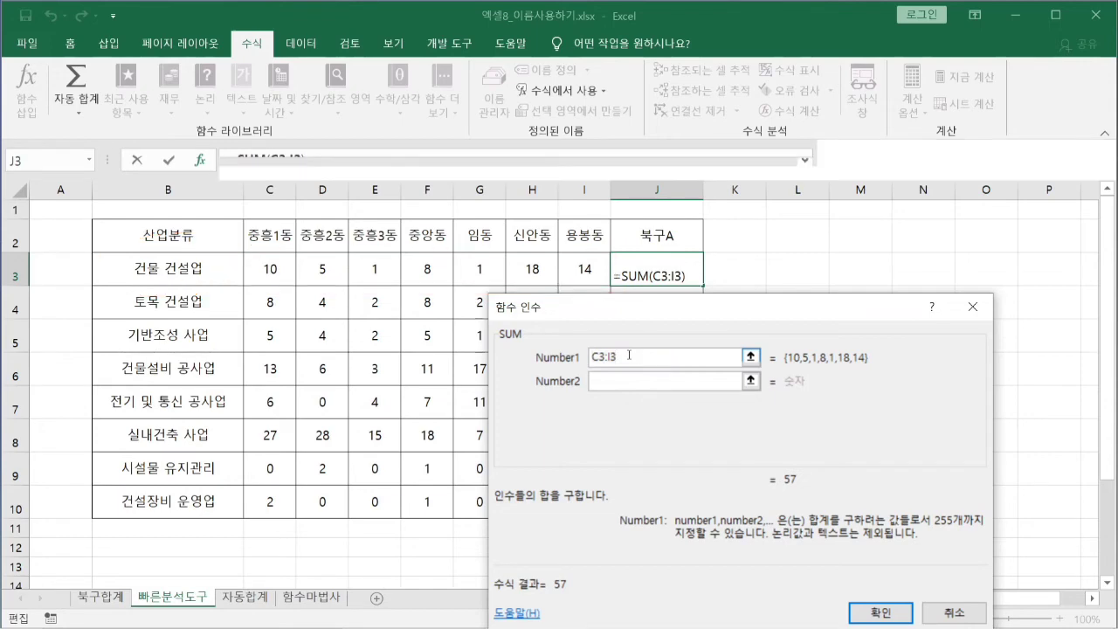
left_click_drag(628, 356, 592, 355)
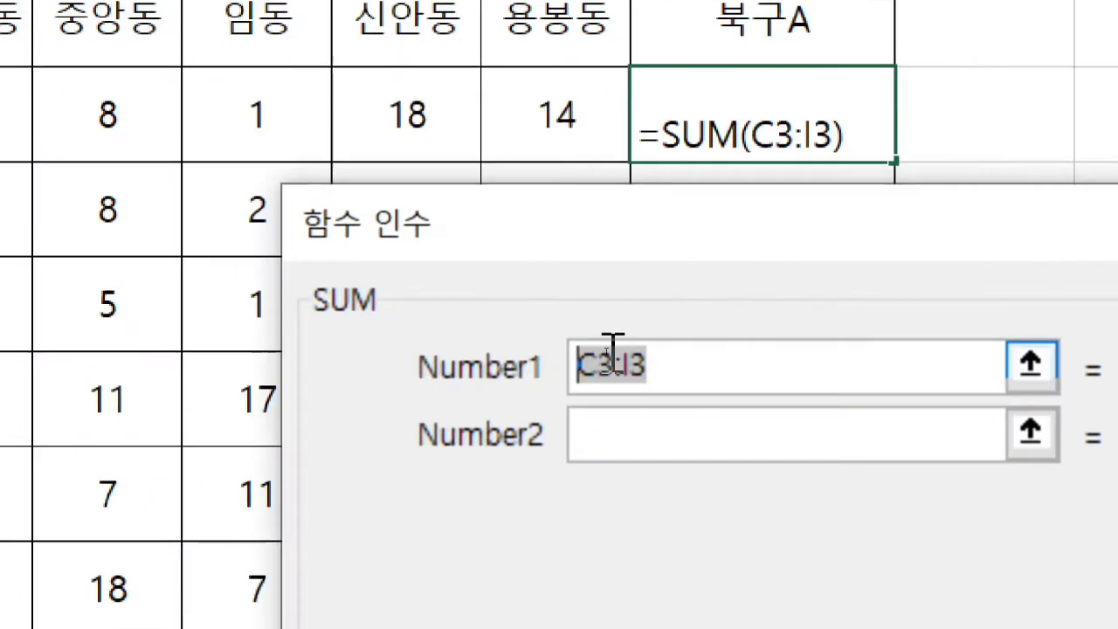
left_click(684, 363)
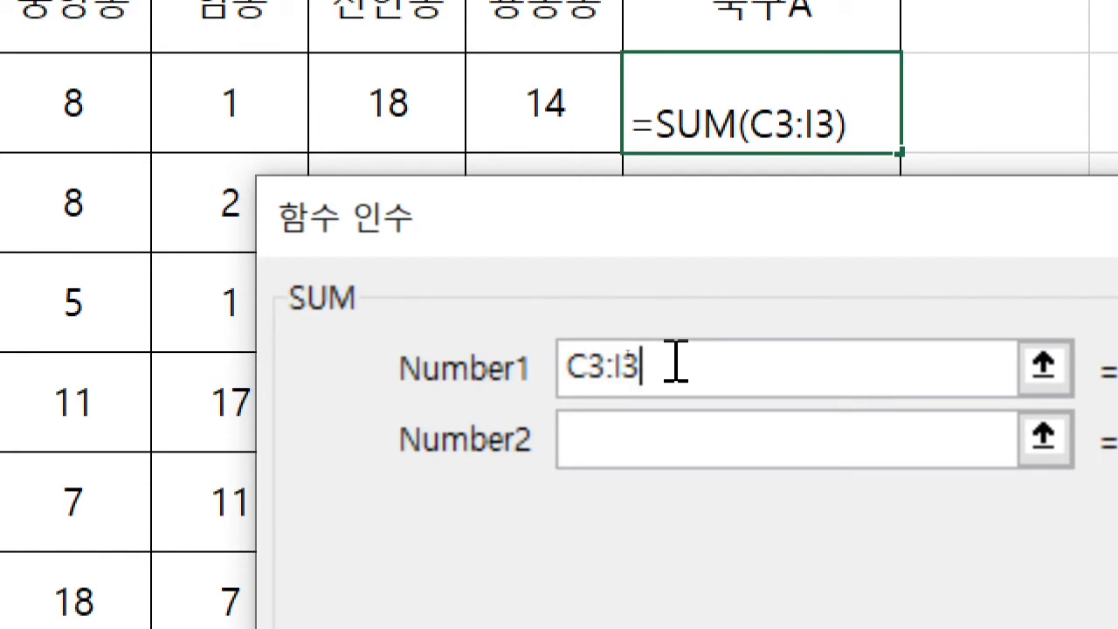
key("BackSpace")
key("BackSpace")
key("BackSpace")
key("BackSpace")
key("BackSpace")
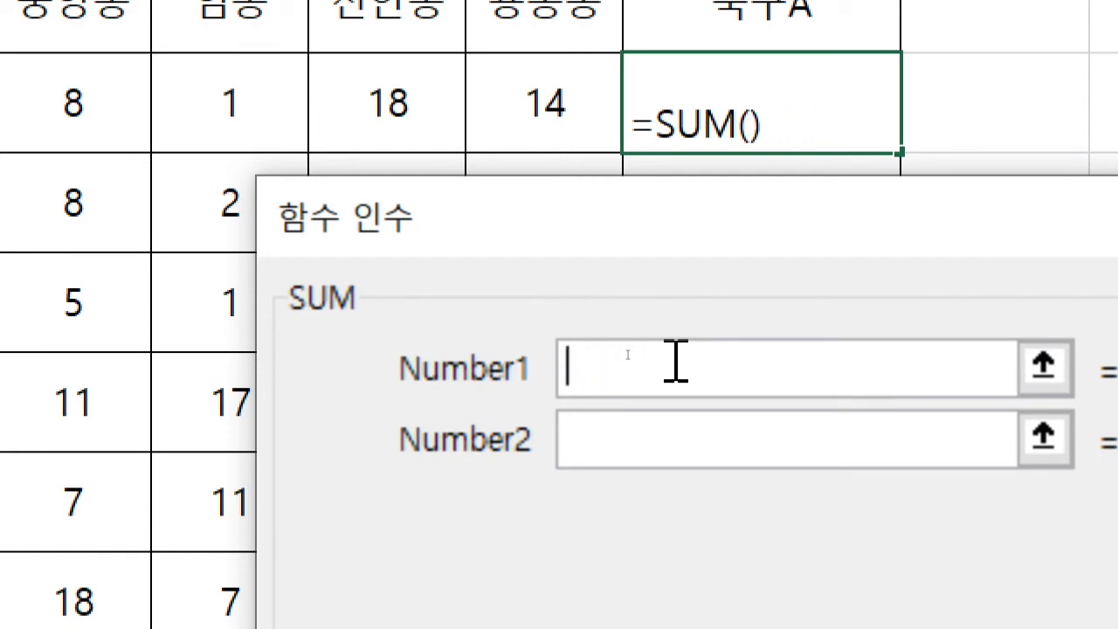
type("건물")
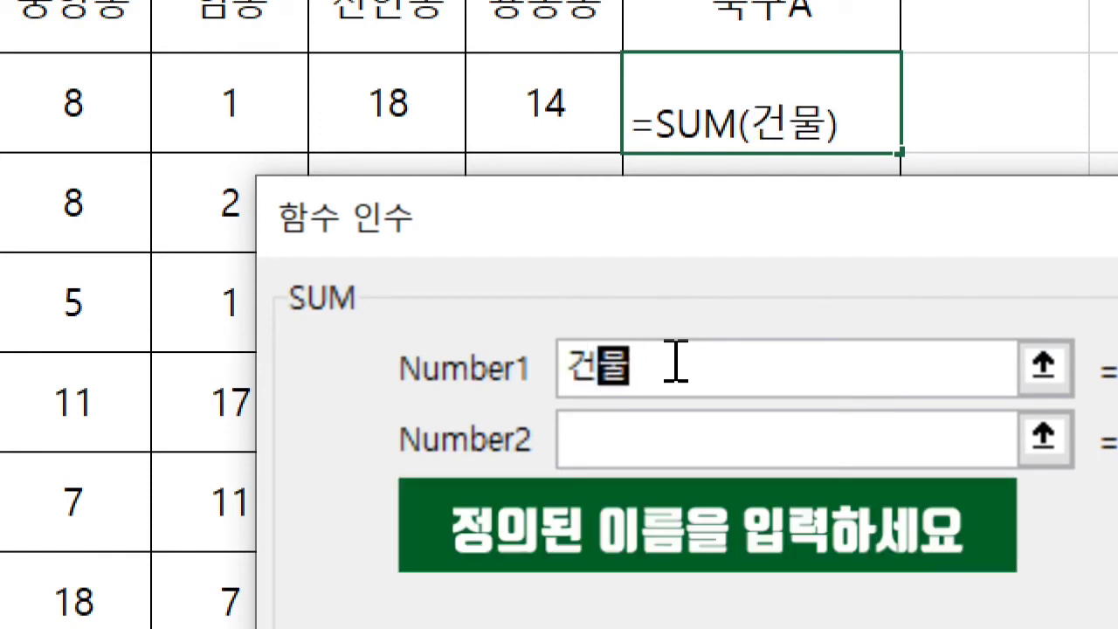
type("_건")
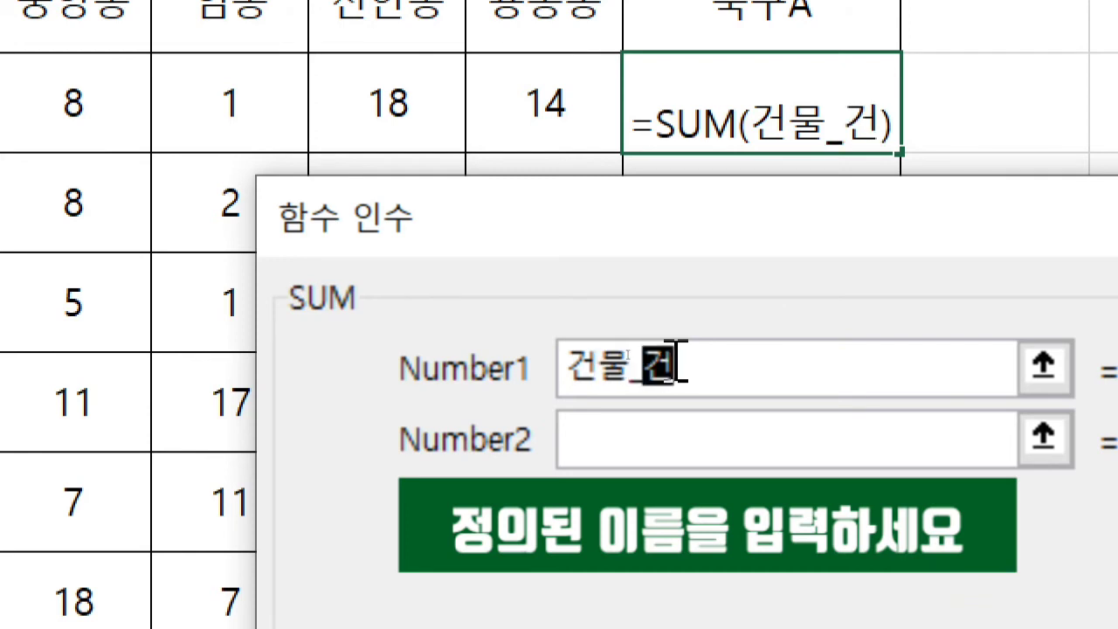
type("섦여")
key("BackSpace")
key("BackSpace")
key("BackSpace")
key("BackSpace")
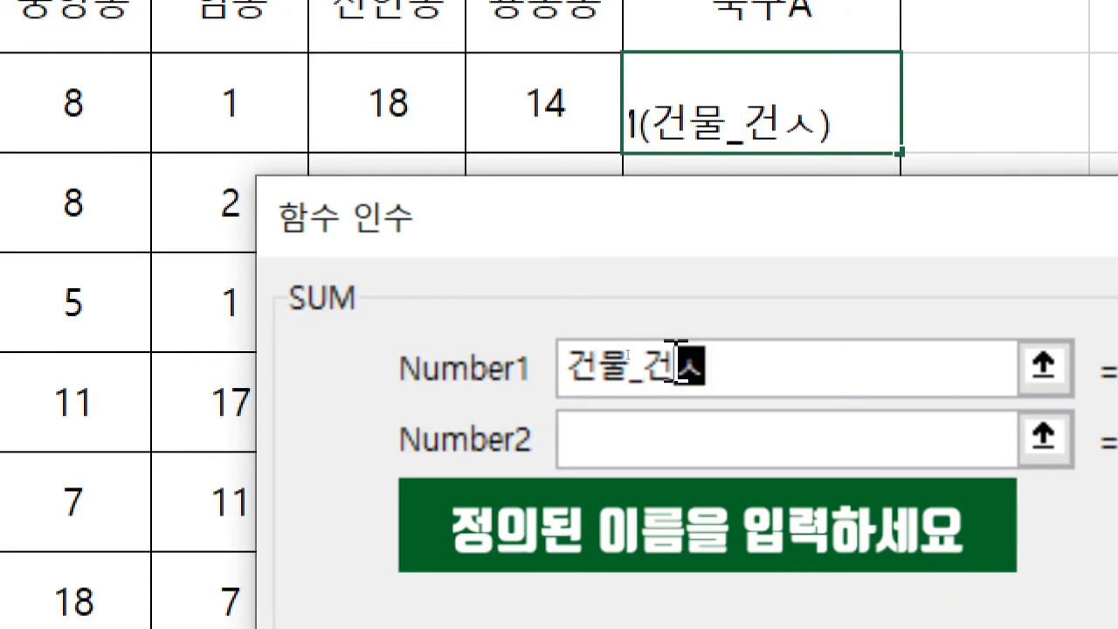
type("섦")
key("BackSpace")
type("업")
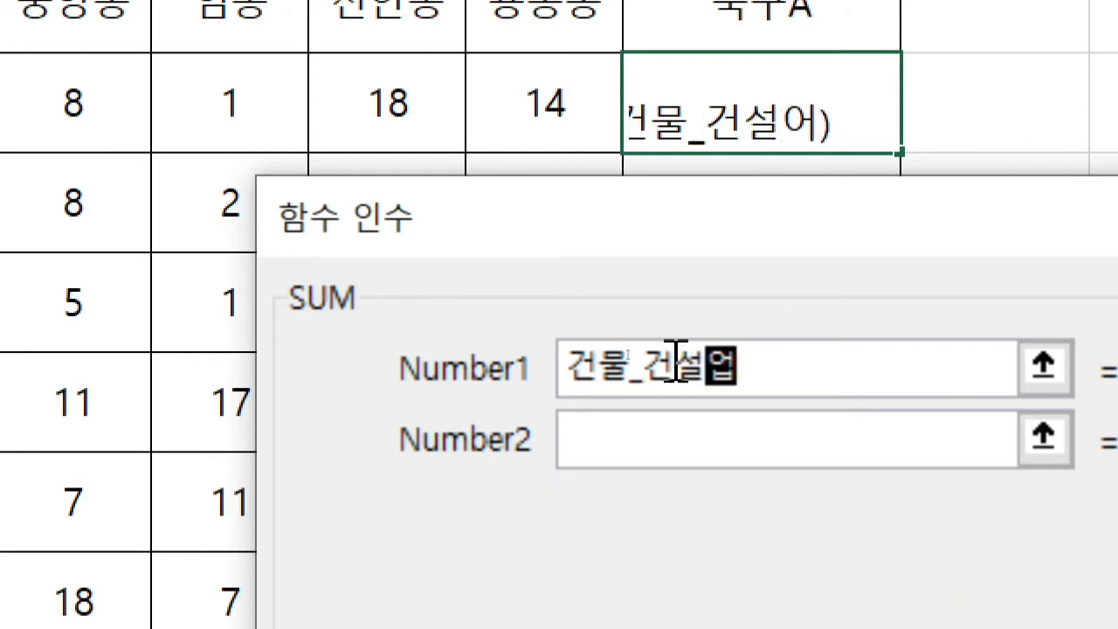
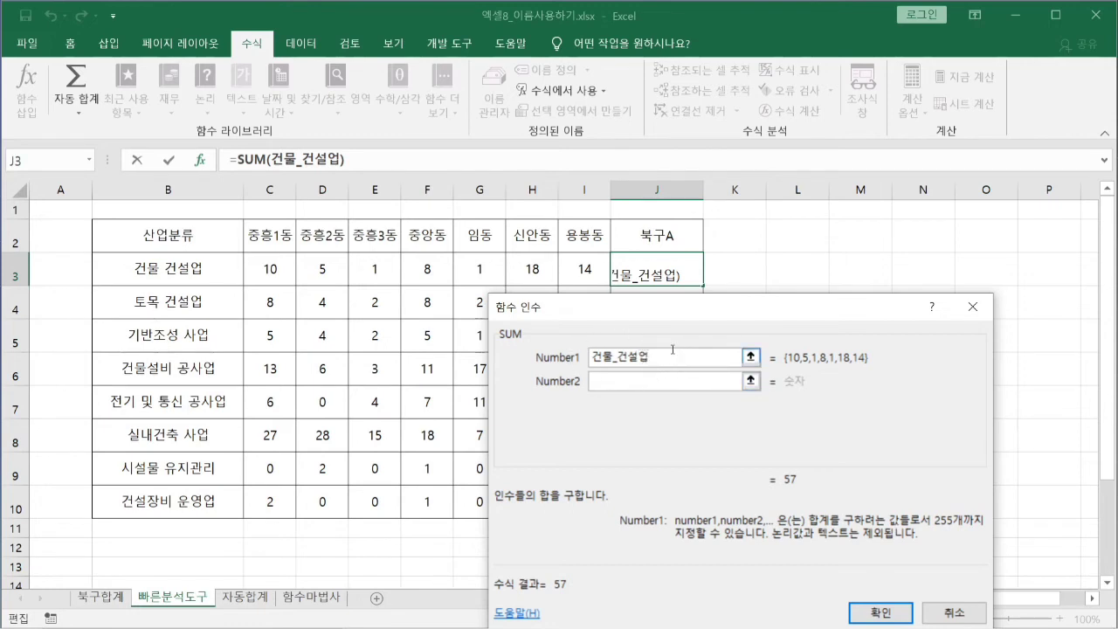
left_click(881, 614)
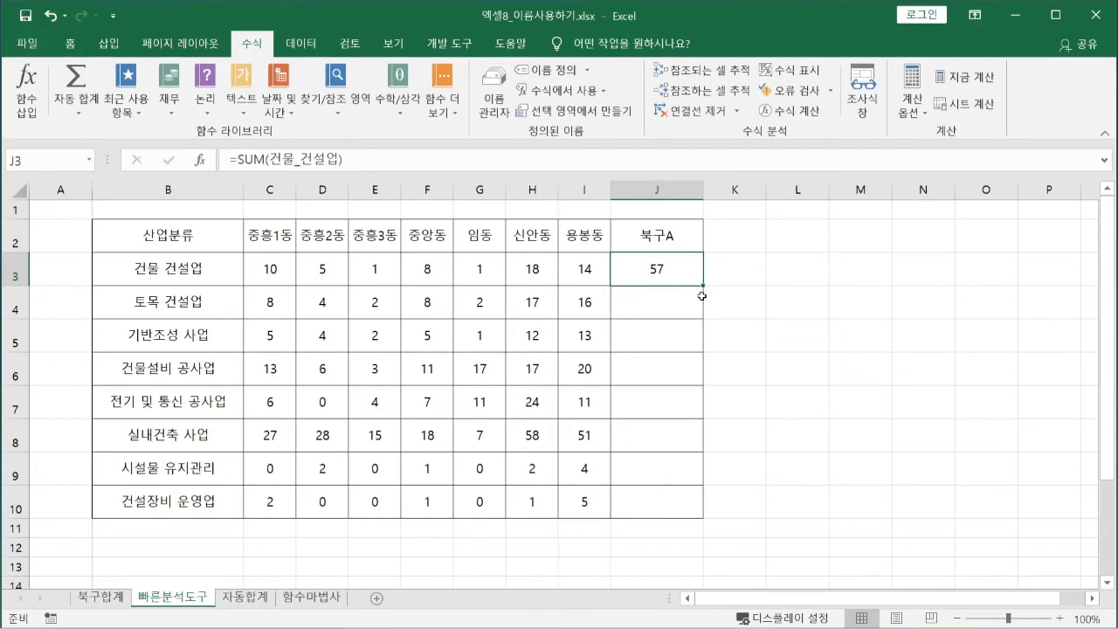
Step: Fill the SUM formula from J3 down to J10 in the 북구A column
left_click_drag(703, 284, 703, 284)
double_click(703, 283)
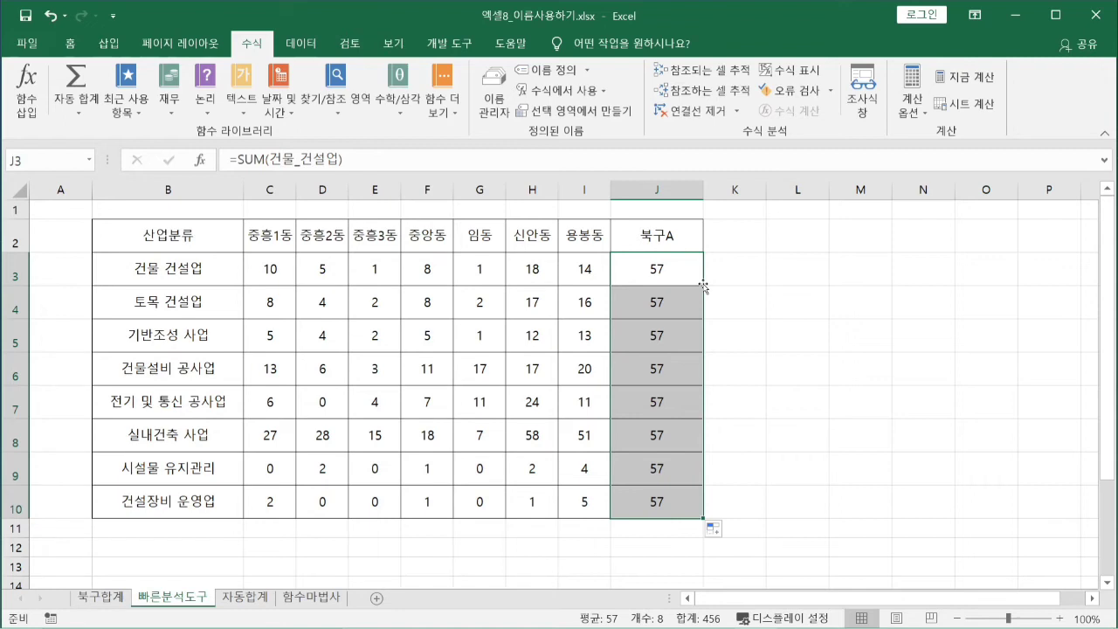
Step: Examine the formulas in the 북구A column from J3 to J10 to see which defined name each row sums
left_click(638, 286)
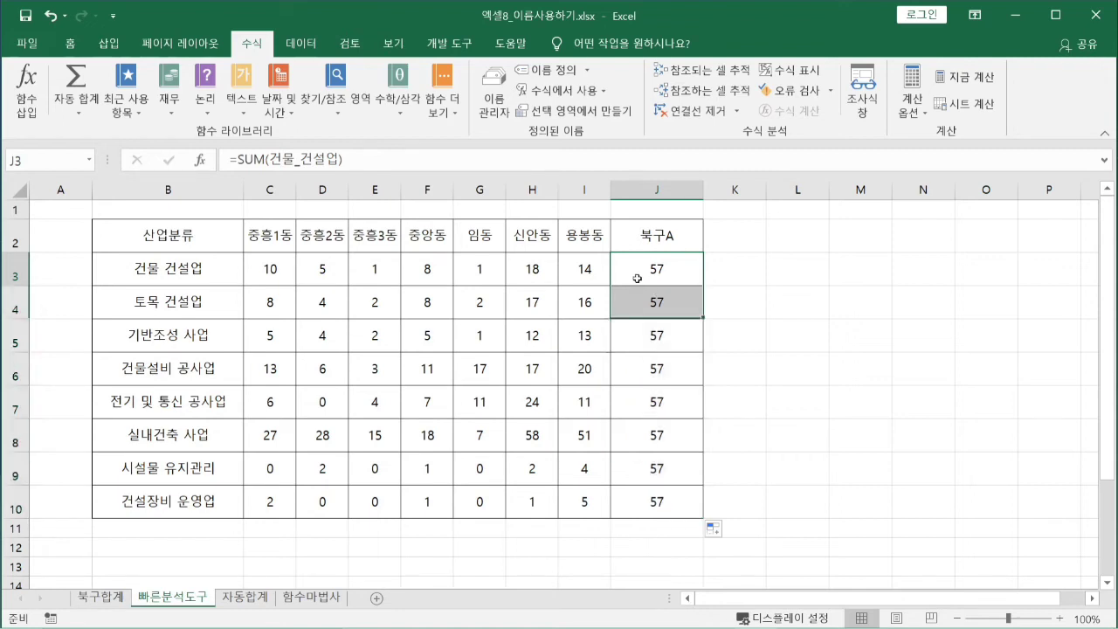
left_click(639, 297)
left_click(652, 335)
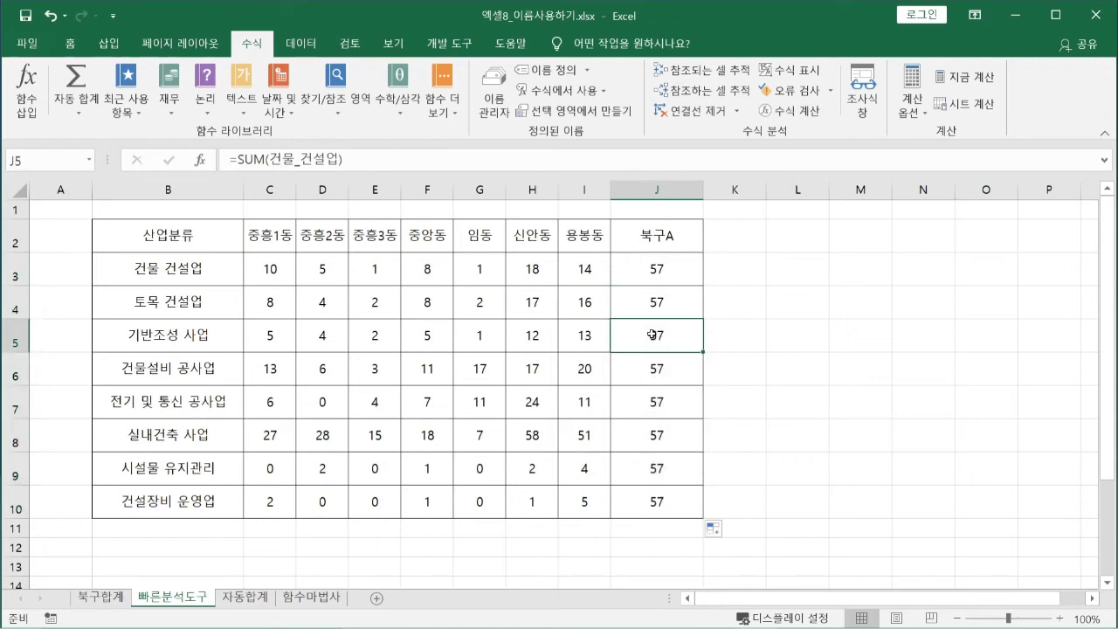
left_click(652, 358)
left_click(653, 397)
left_click(657, 429)
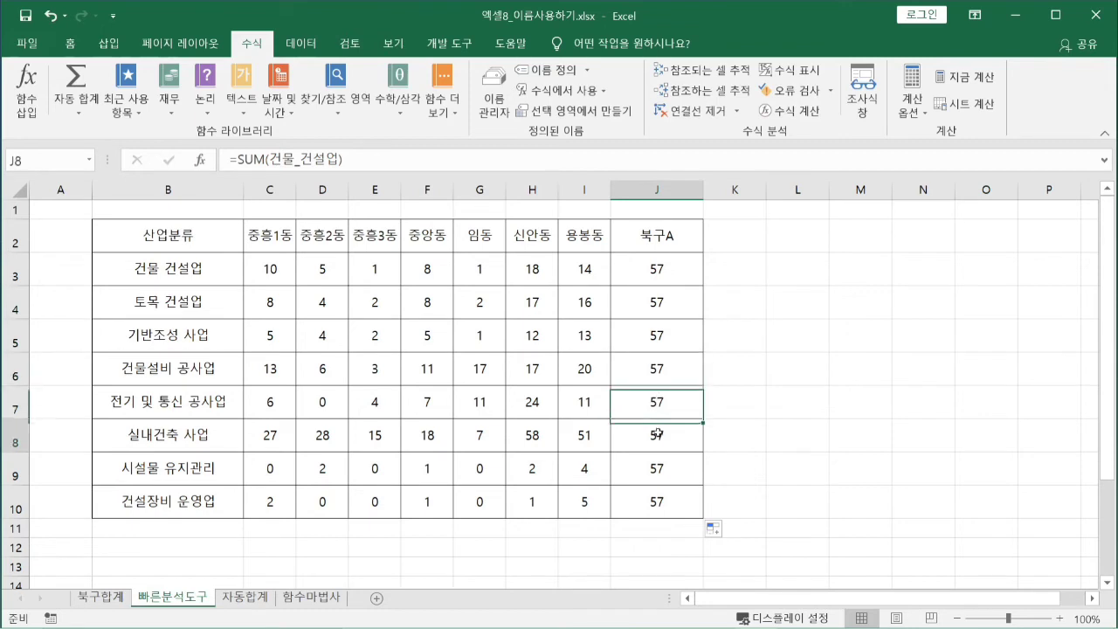
left_click(655, 272)
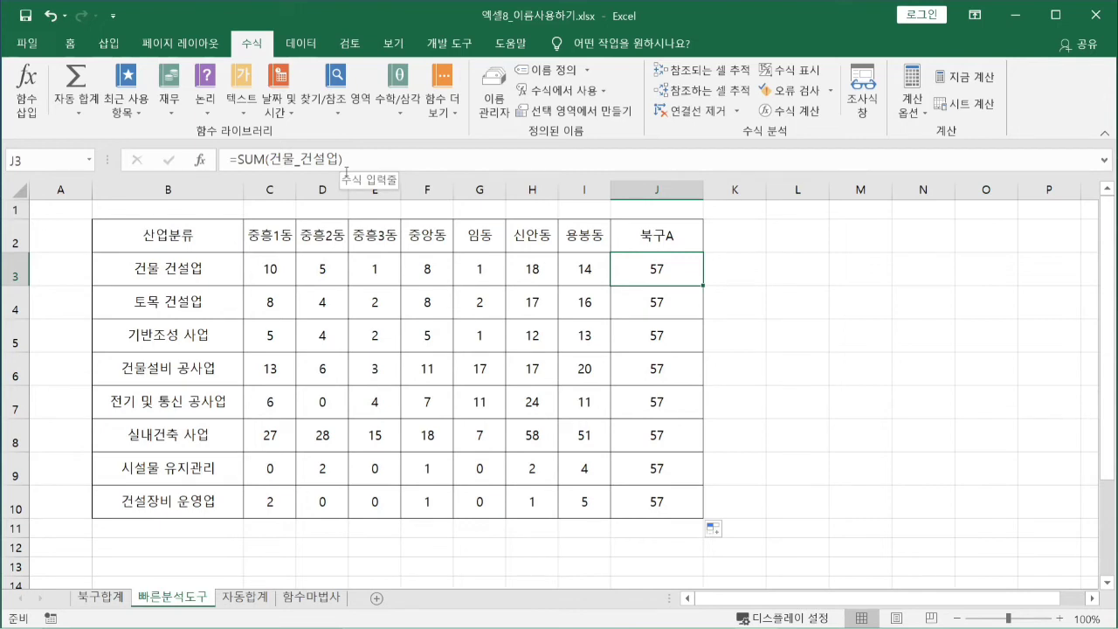
left_click(657, 311)
left_click(655, 332)
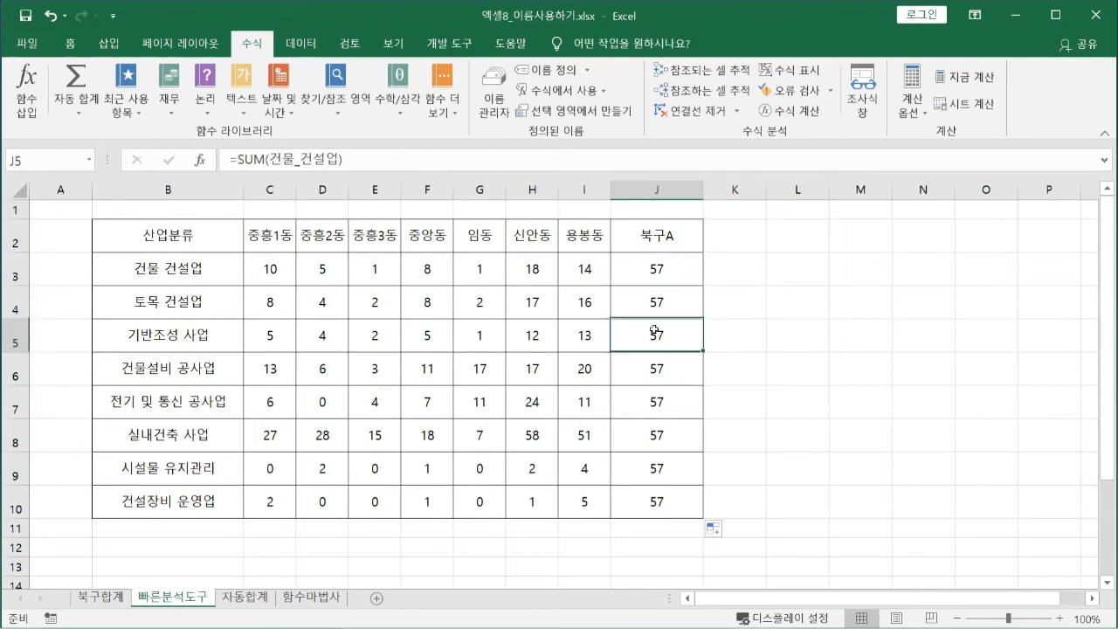
left_click(664, 376)
left_click(665, 402)
left_click(669, 433)
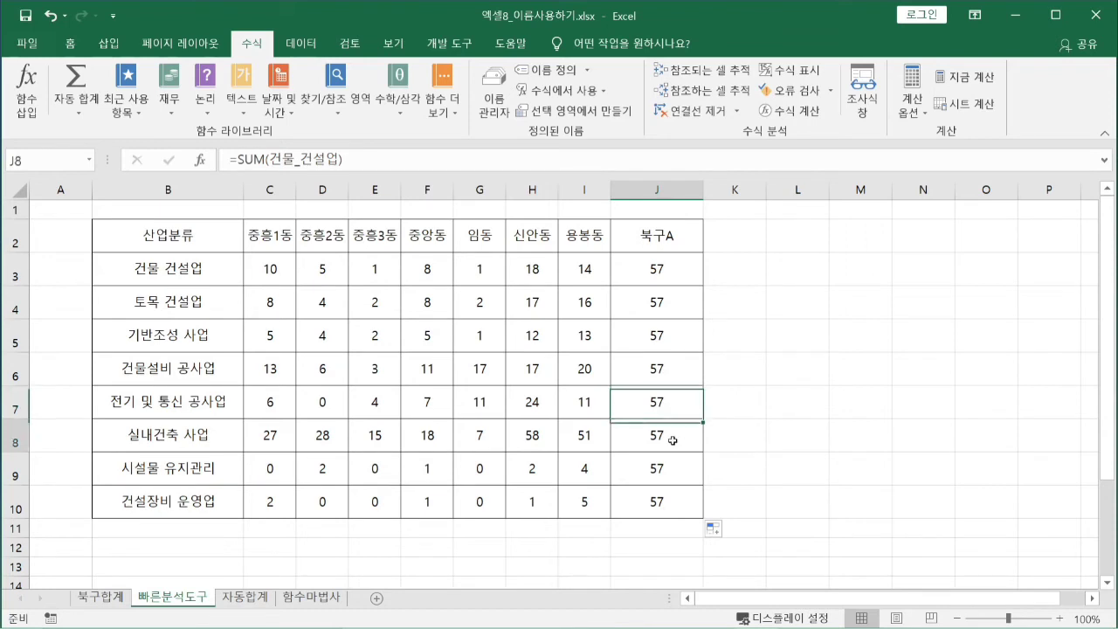
left_click(674, 477)
left_click(678, 510)
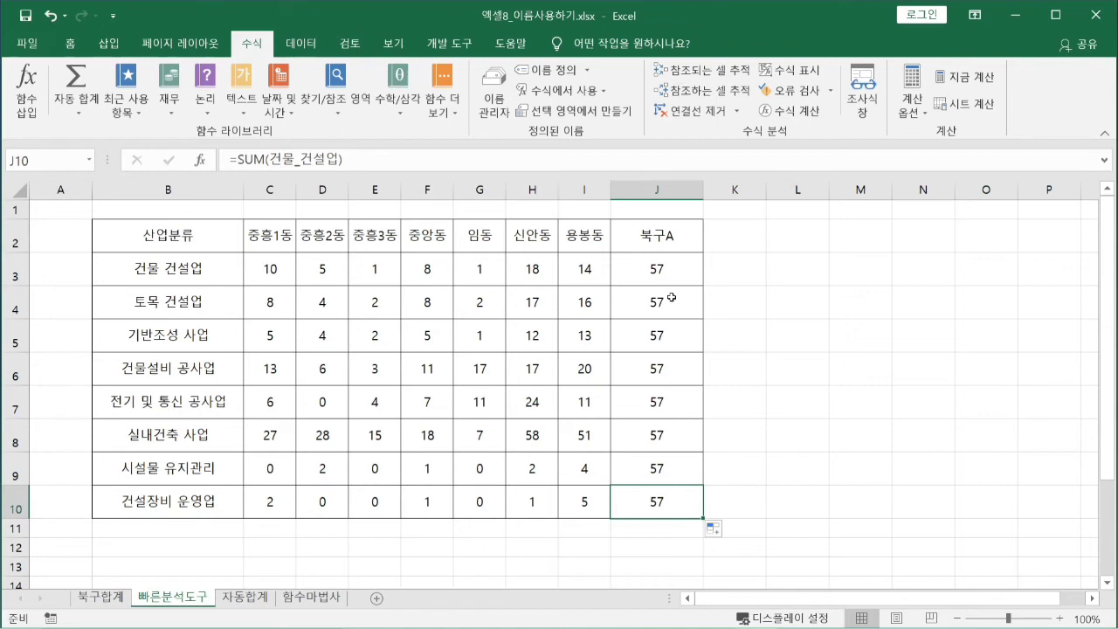
left_click(671, 298)
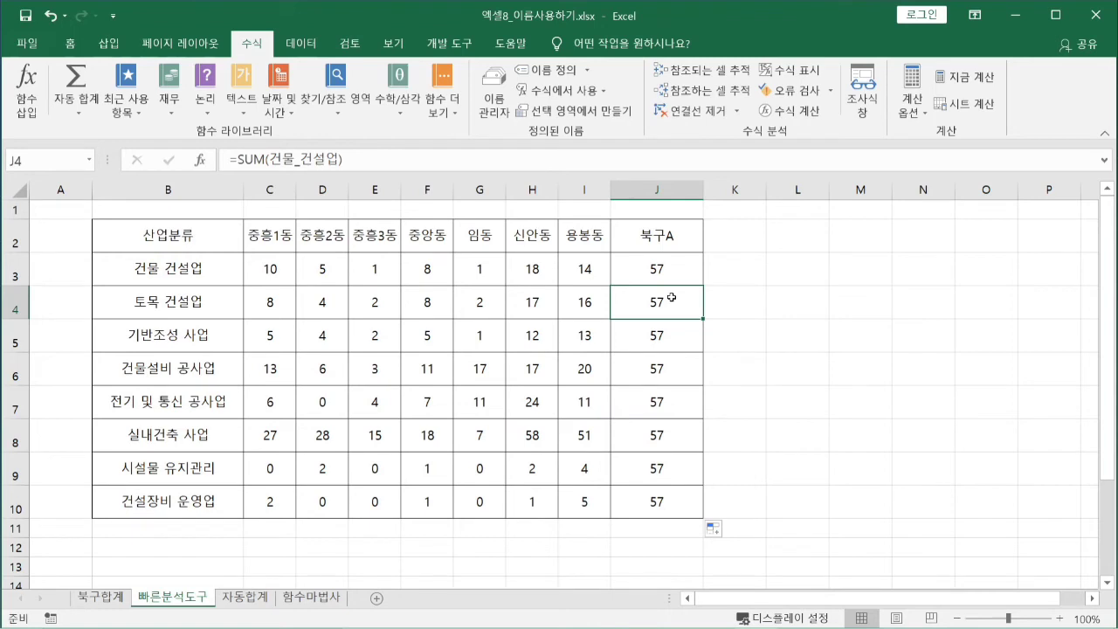
left_click(670, 281)
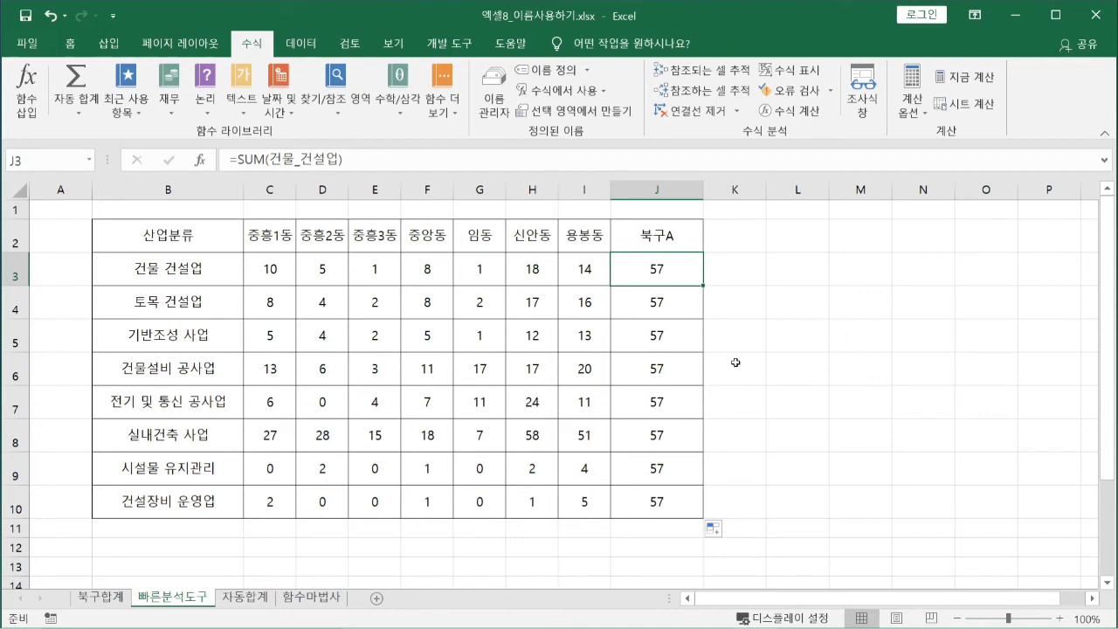
Step: Clear the formulas from J3:J10 in the 북구A column and deselect the range
left_click(778, 378)
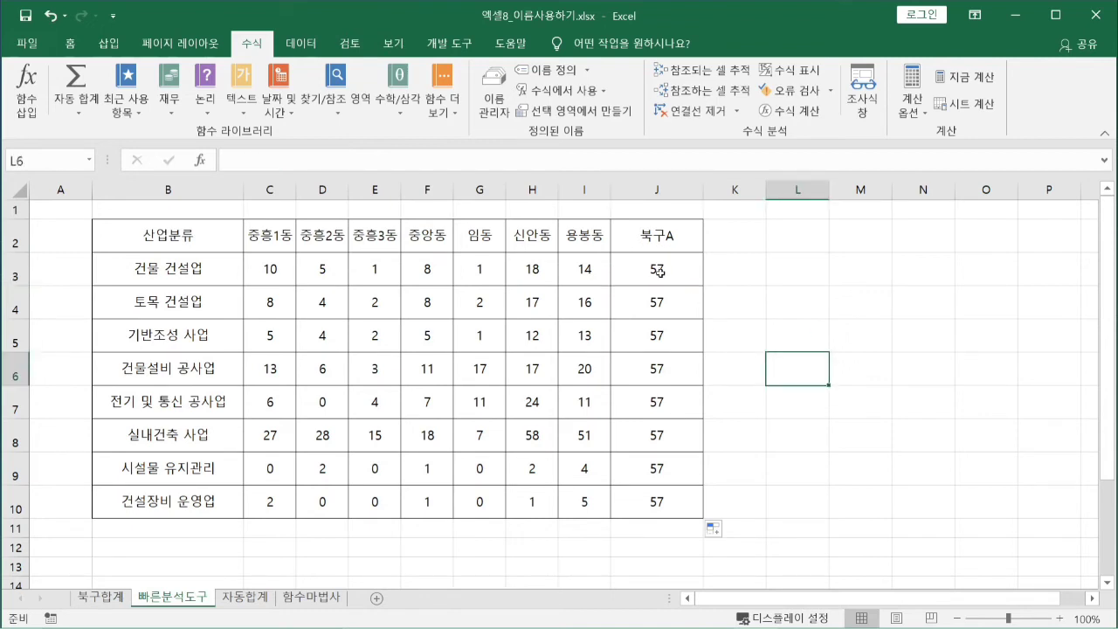
left_click_drag(660, 271, 642, 492)
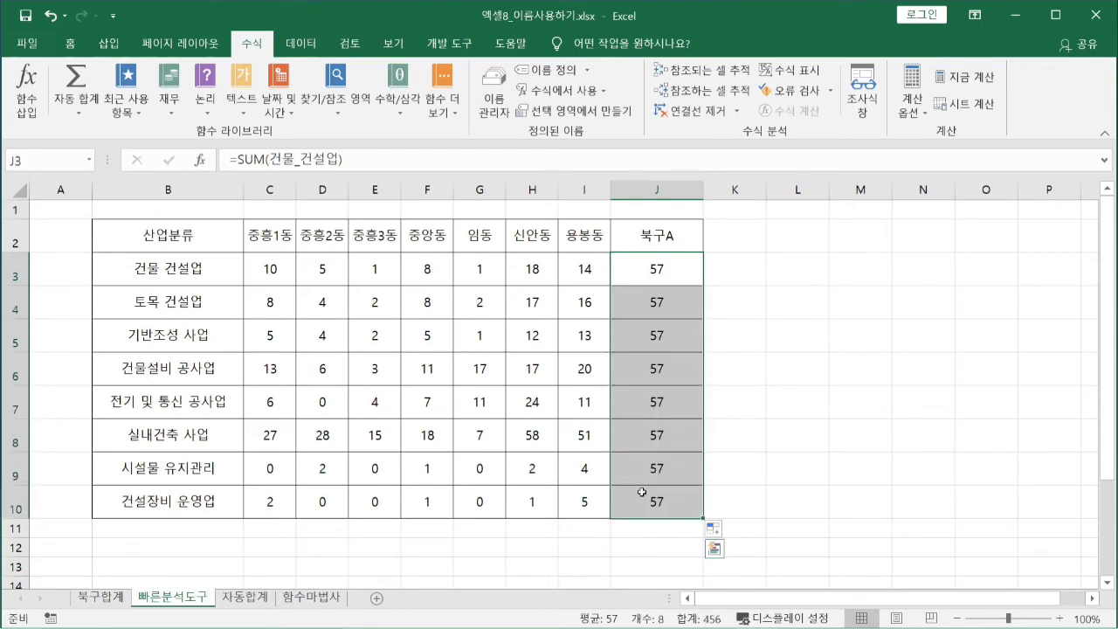
key("Delete")
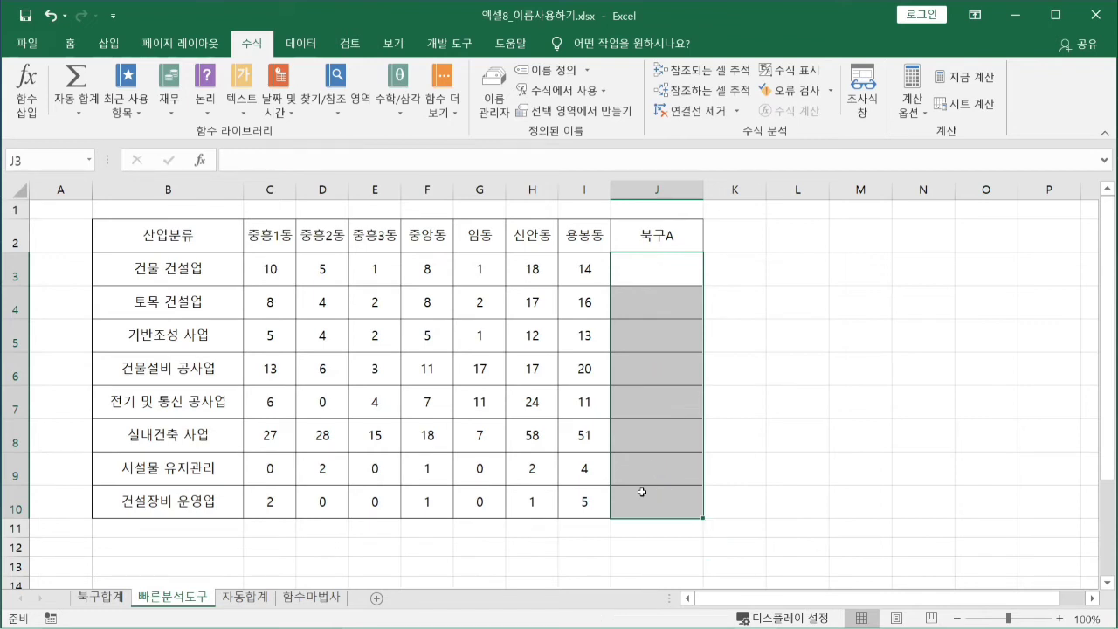
left_click(761, 398)
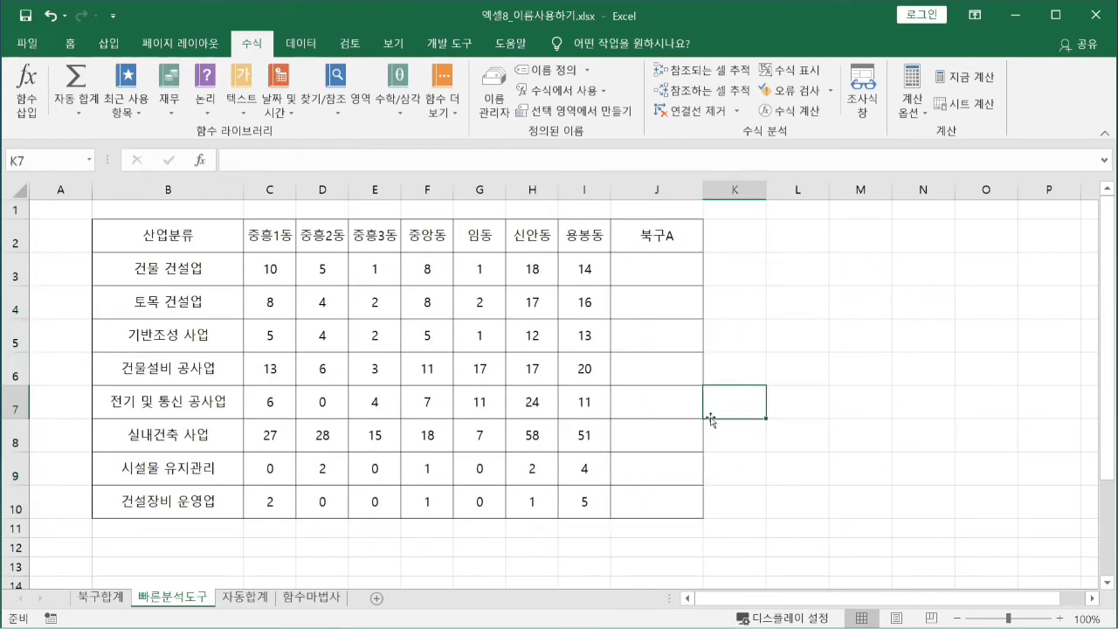
Step: Add row totals for C3:I10 in the 북구A column with Quick Analysis and deselect the range
left_click_drag(258, 267, 576, 503)
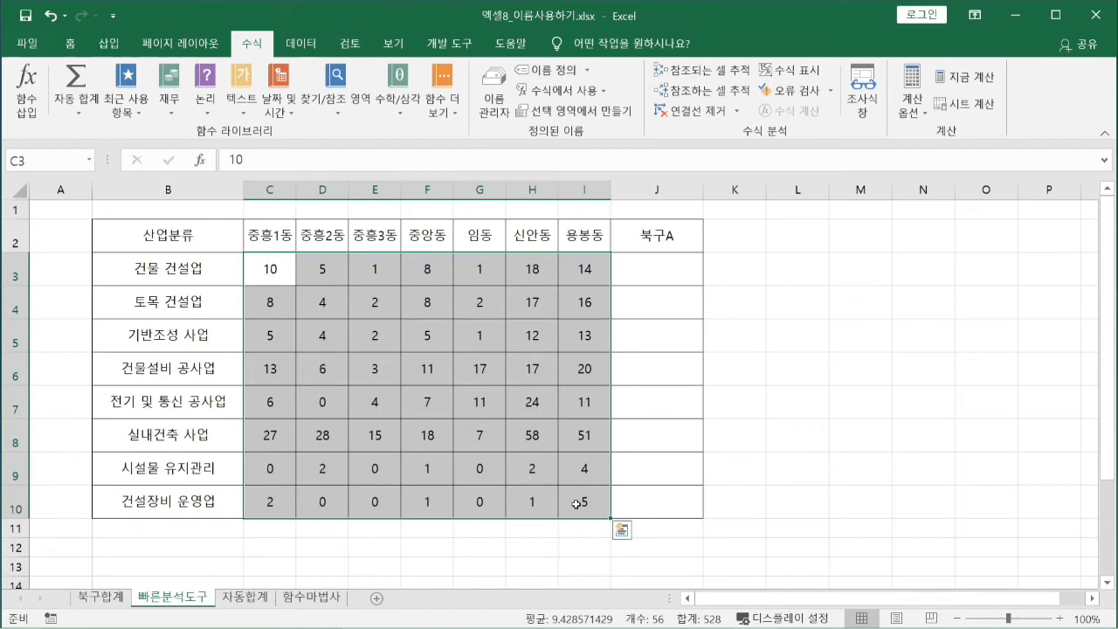
left_click(621, 531)
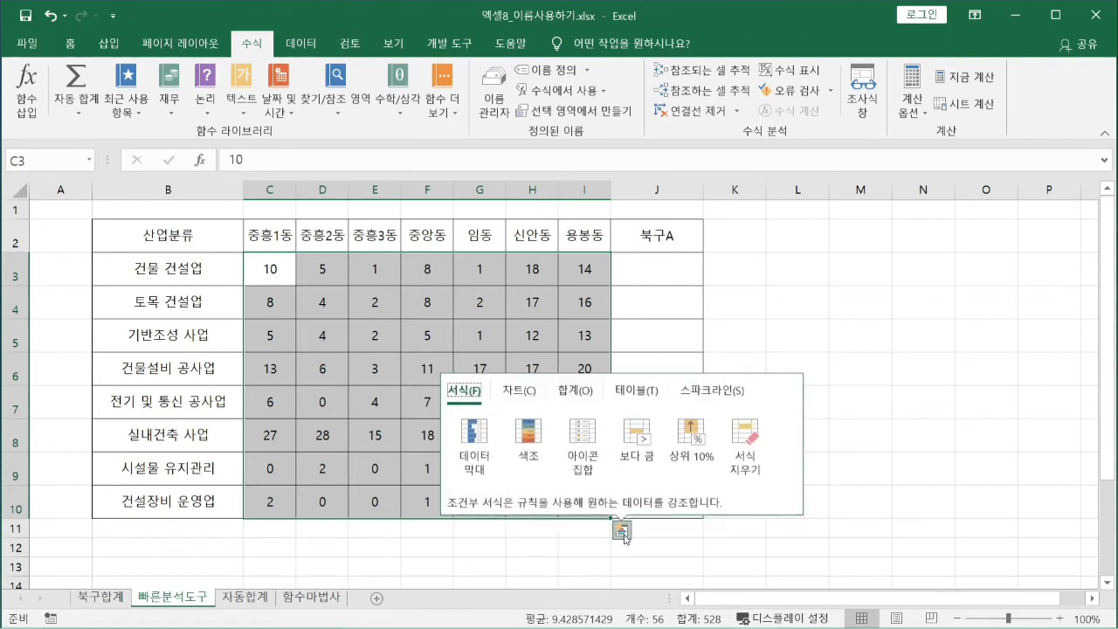
left_click(574, 392)
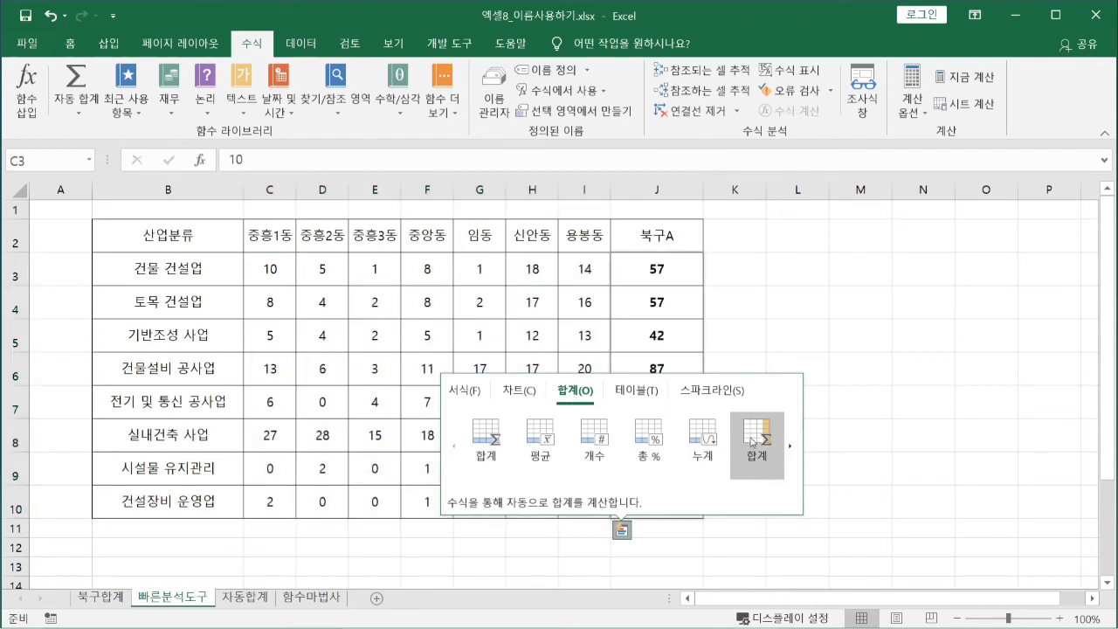
left_click(750, 441)
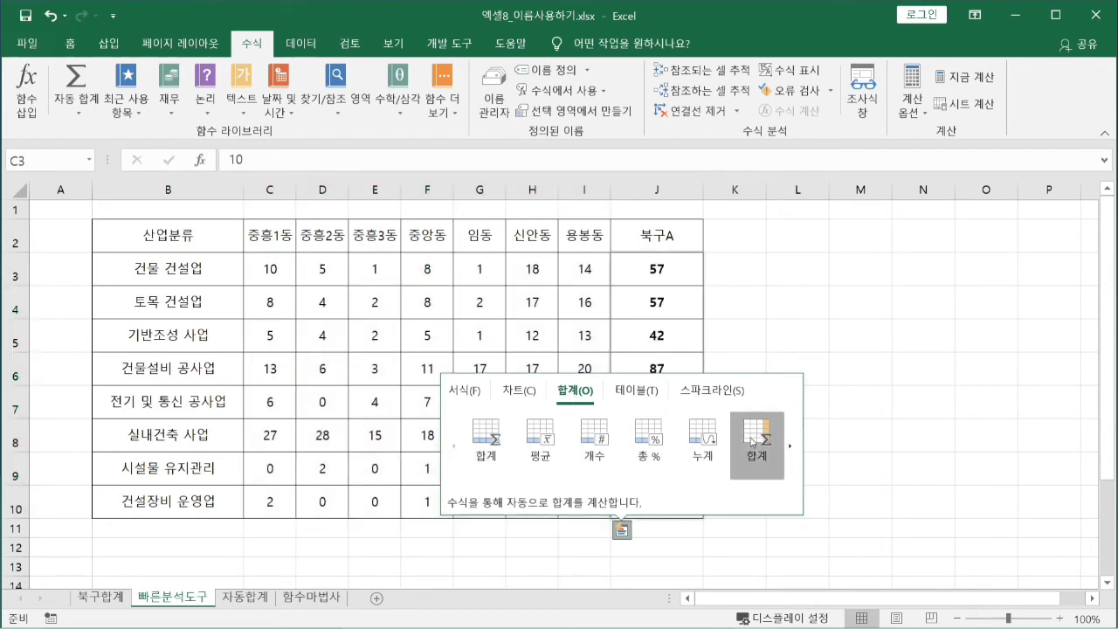
left_click(751, 437)
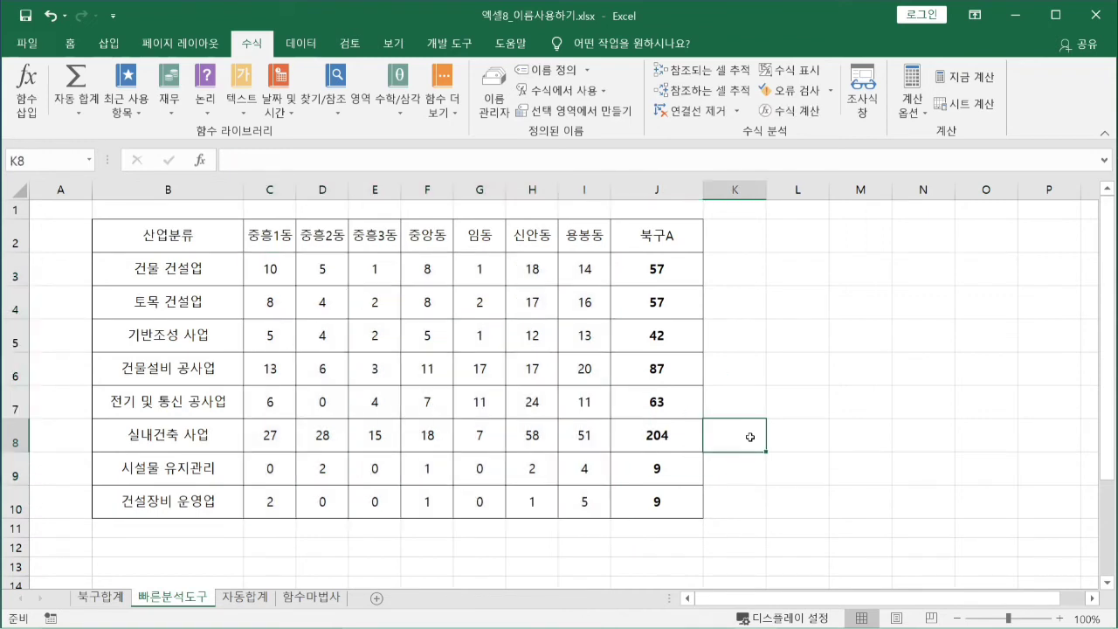
left_click(721, 414)
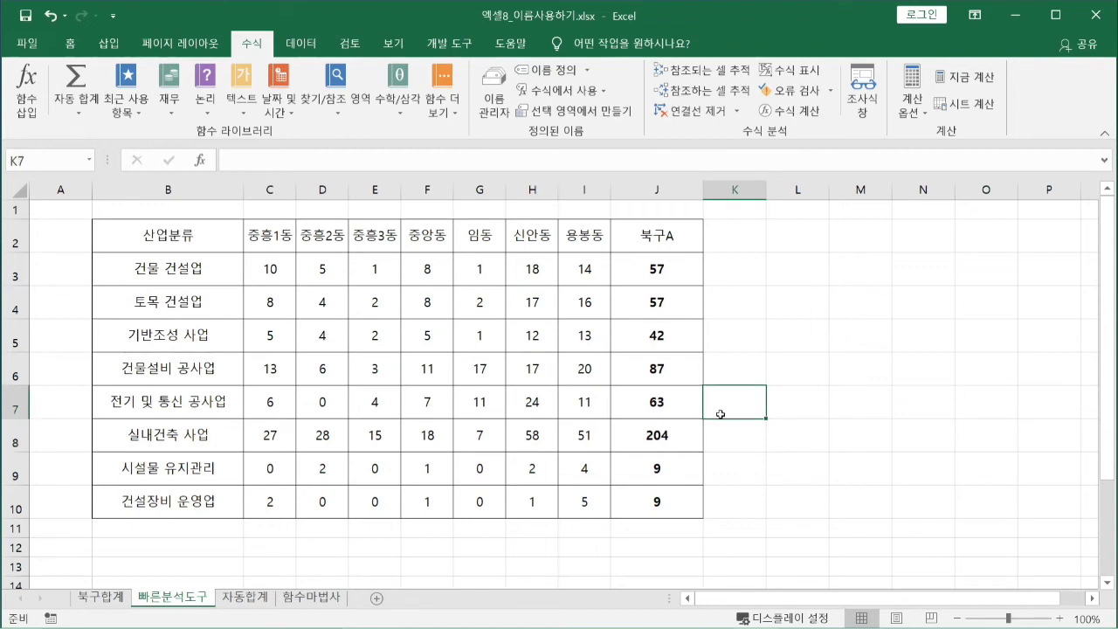
Step: Compare the 북구A, 북구B and 북구C columns on the 북구합계 sheet with the total columns on the 빠른분석도구, 자동합계 and 함수마법사 sheets
left_click(101, 601)
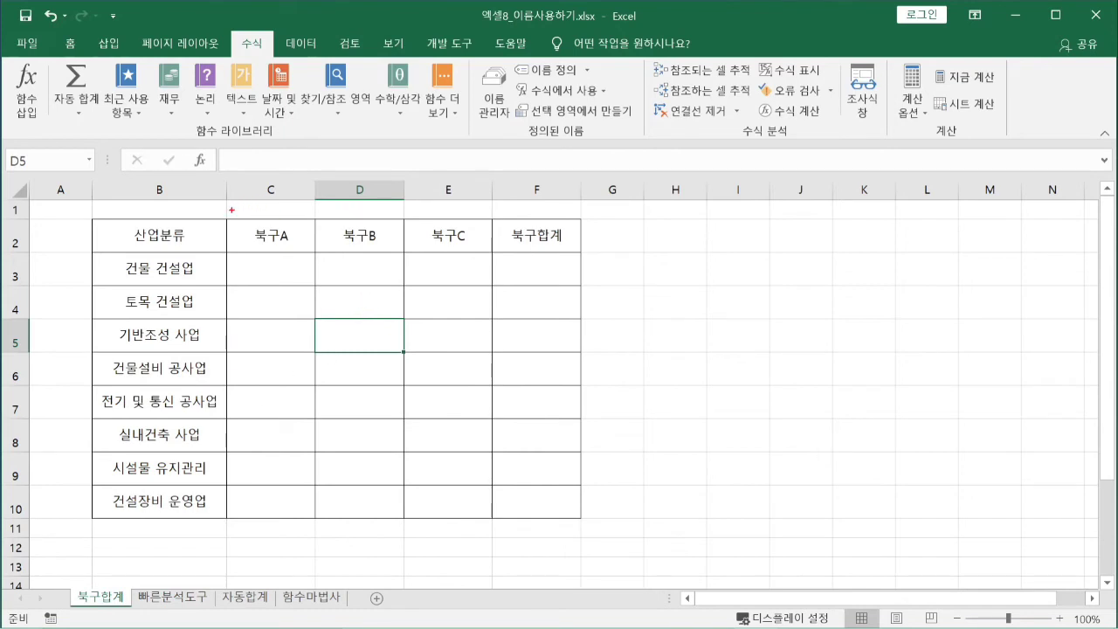
mouse_move(227, 211)
left_mouse_down()
mouse_move(288, 248)
mouse_move(489, 260)
left_mouse_up()
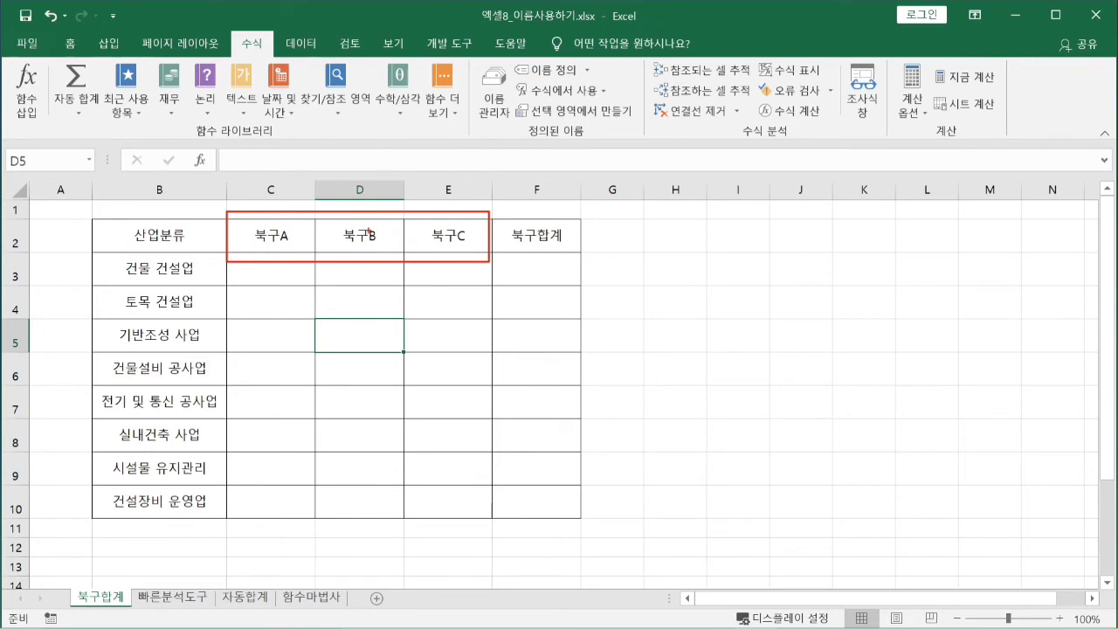
mouse_move(370, 230)
left_mouse_down()
mouse_move(365, 222)
mouse_move(384, 255)
mouse_move(372, 222)
left_mouse_up()
mouse_move(459, 227)
left_mouse_down()
mouse_move(466, 253)
mouse_move(458, 228)
left_mouse_up()
key("Escape")
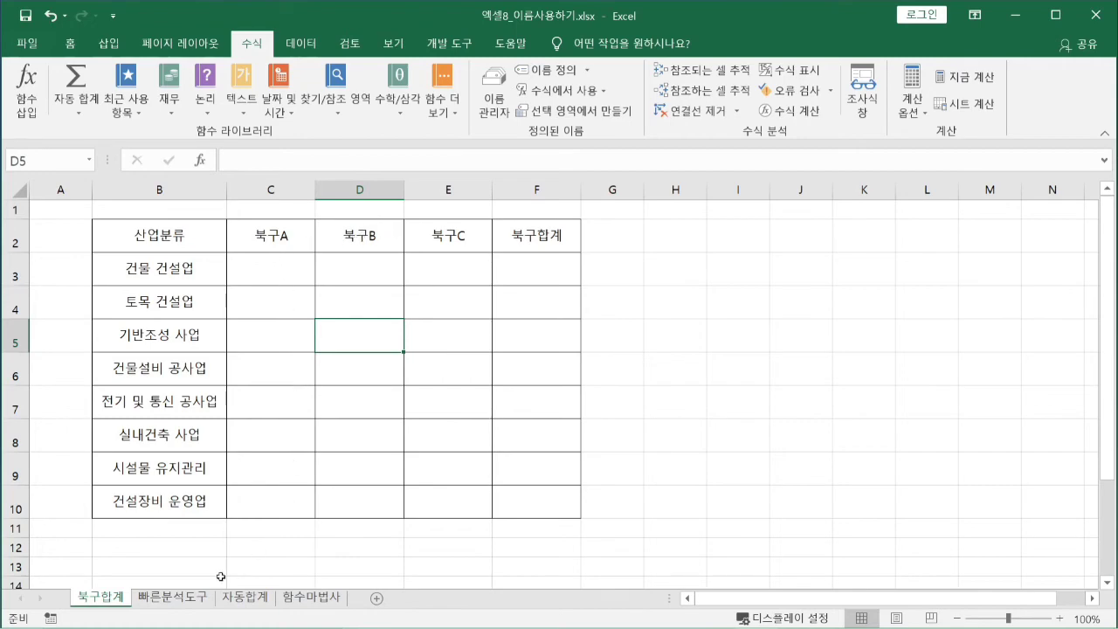
left_click(200, 598)
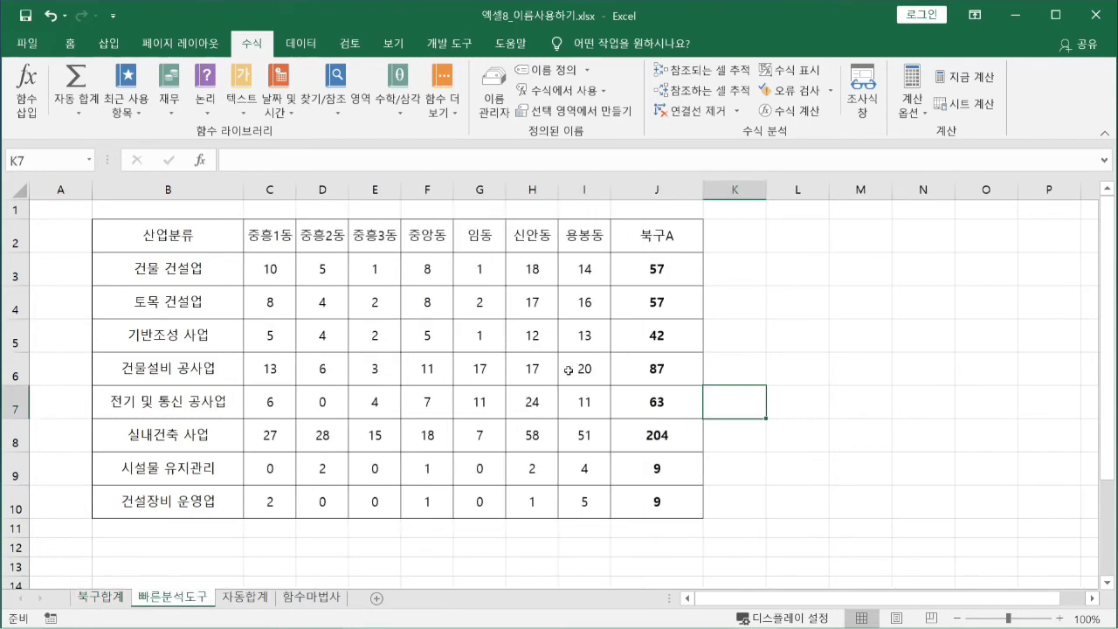
left_click(112, 598)
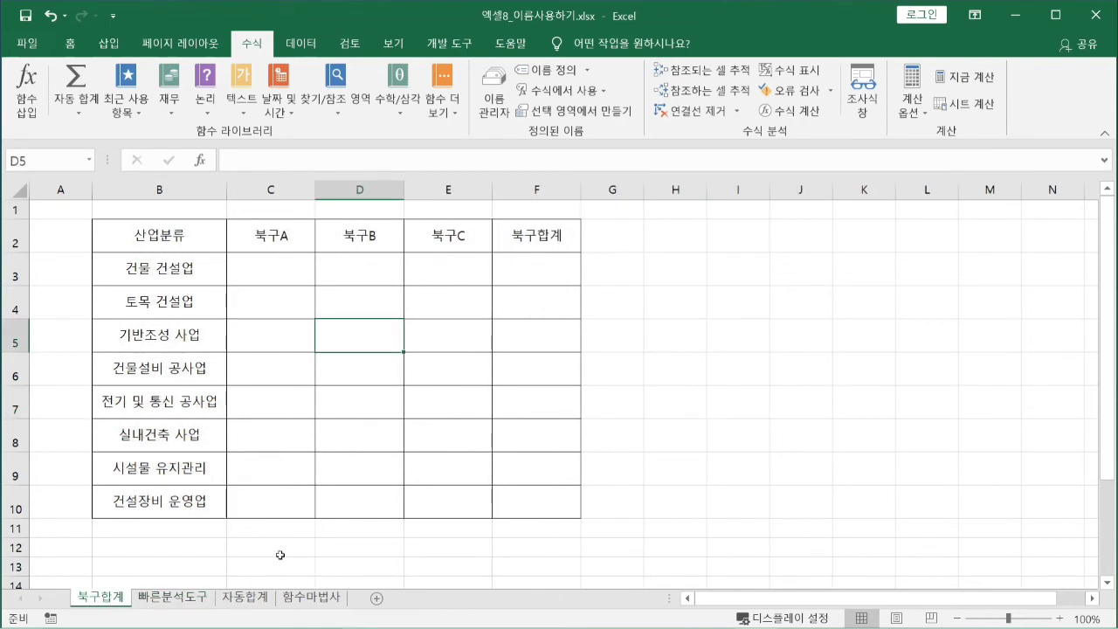
left_click(249, 597)
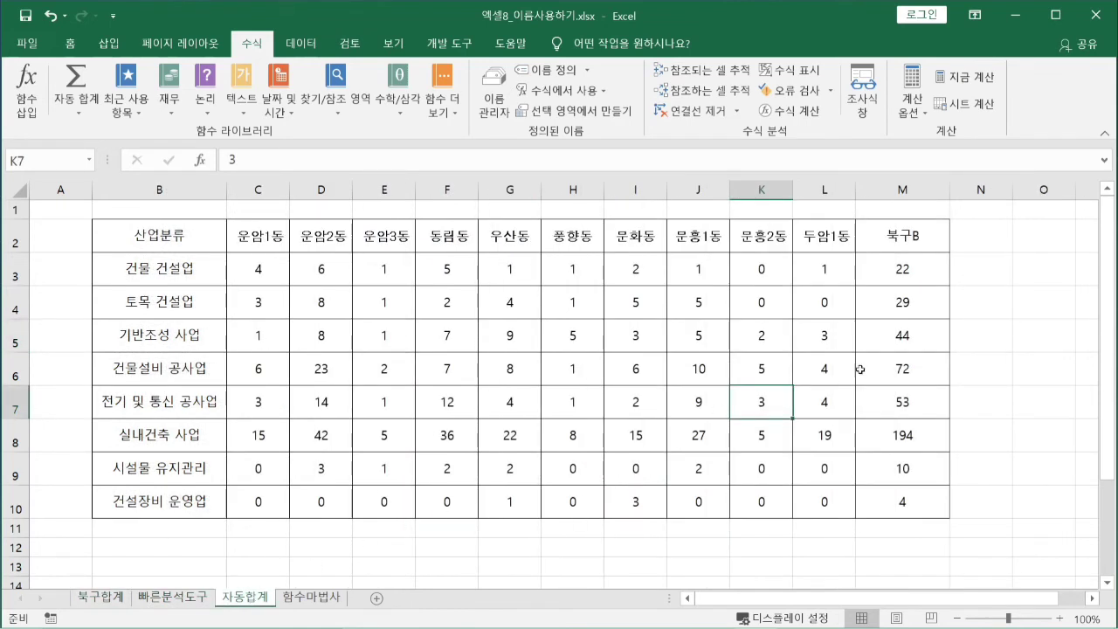
left_click(101, 598)
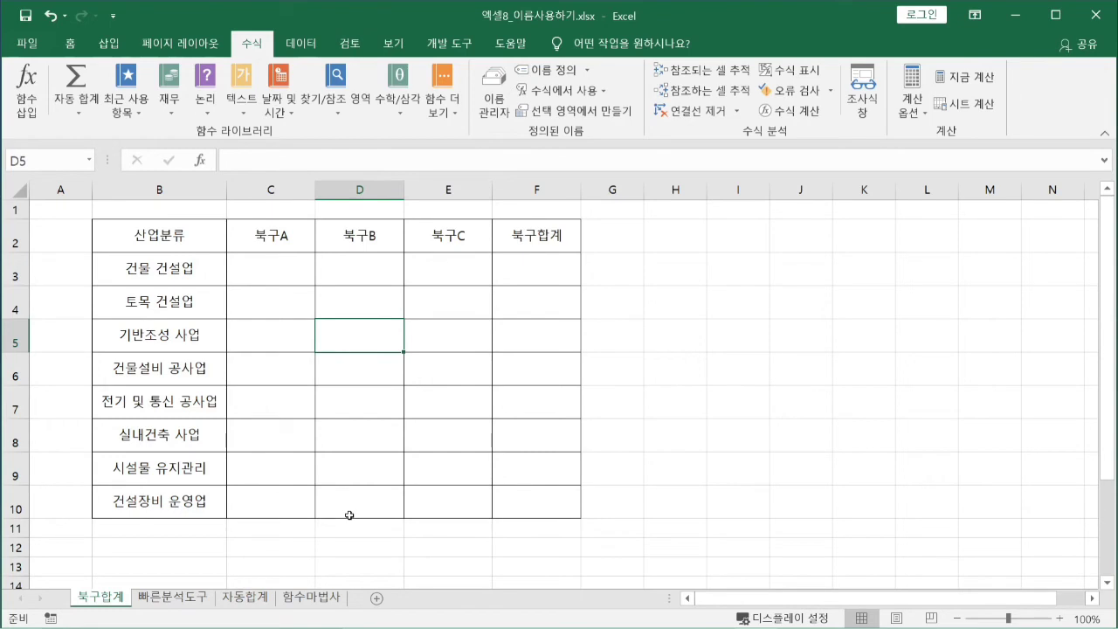
left_click(322, 601)
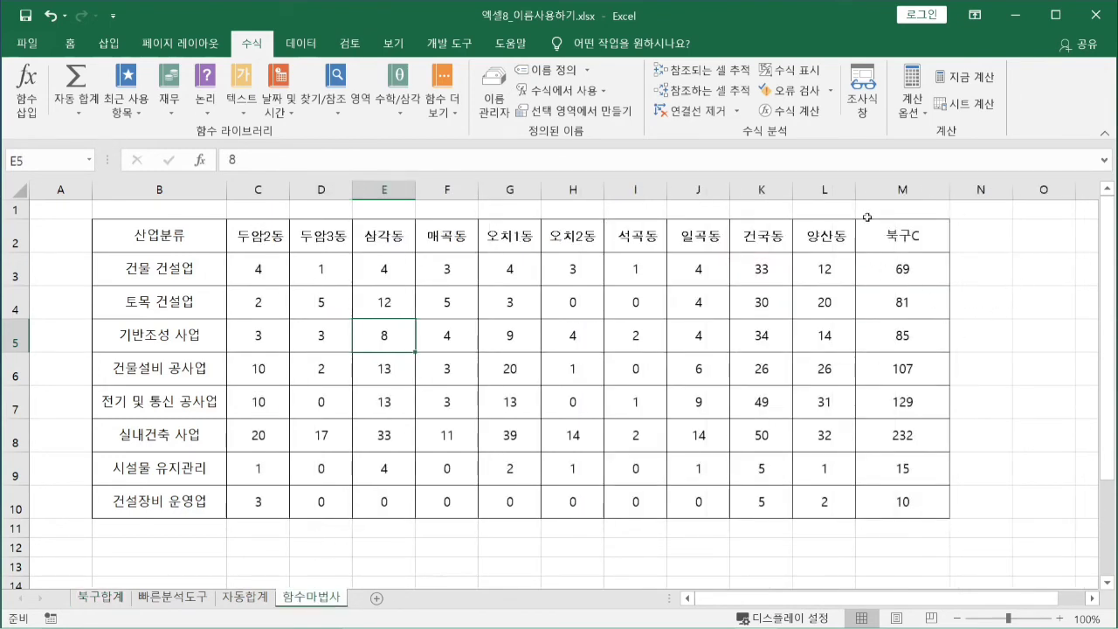
Step: Link C3 on the 북구합계 sheet to J3 of the 빠른분석도구 sheet and fill the formula down to C10
left_click(107, 599)
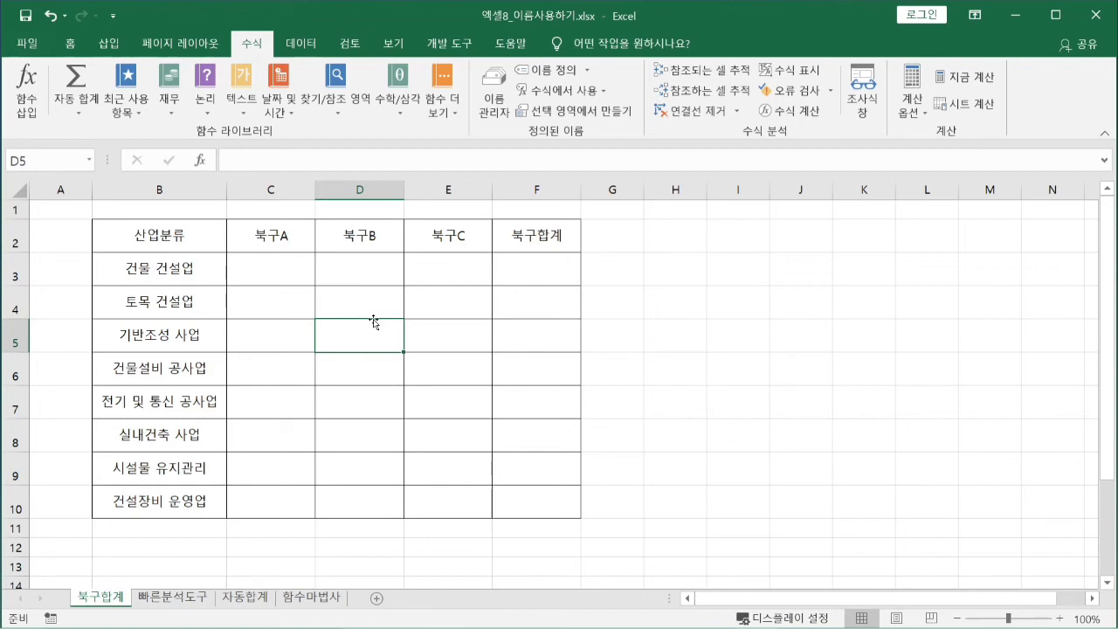
left_click(278, 270)
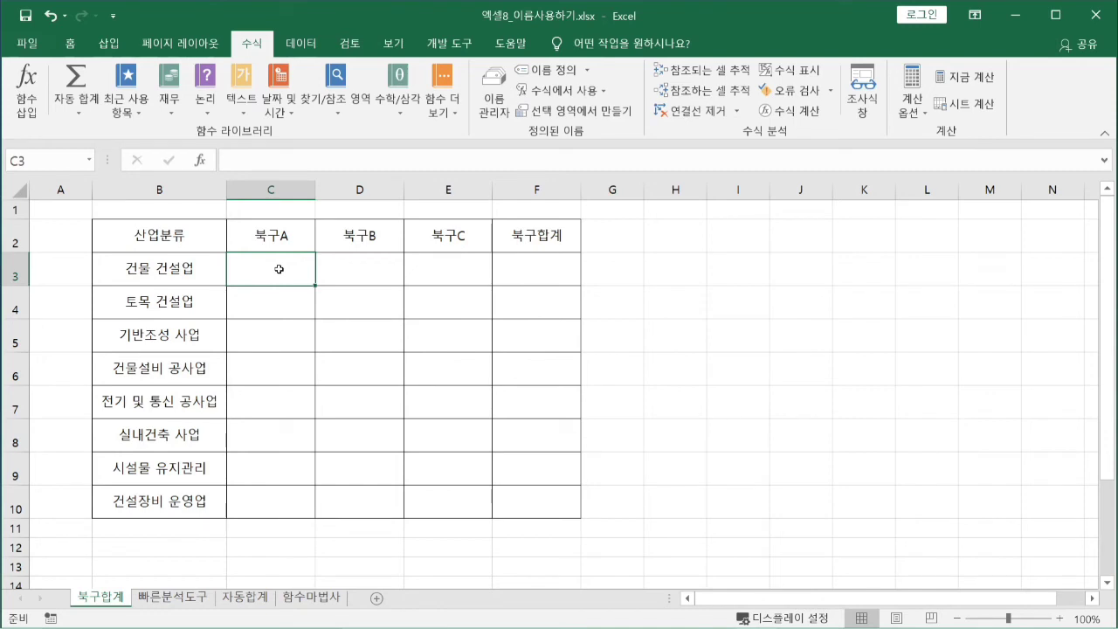
type("=")
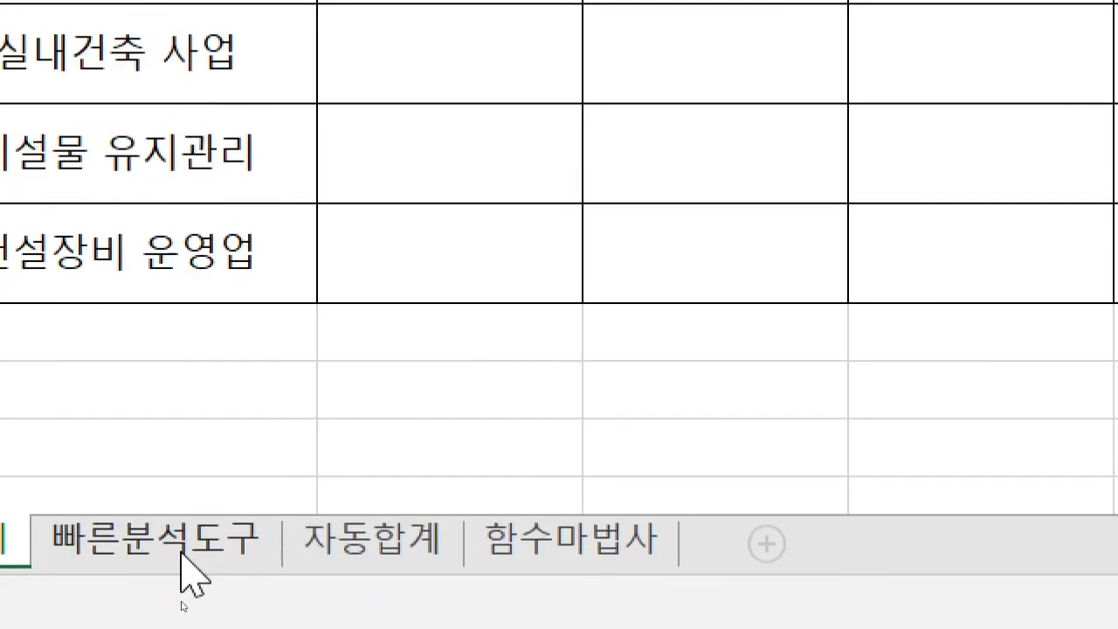
left_click(181, 550)
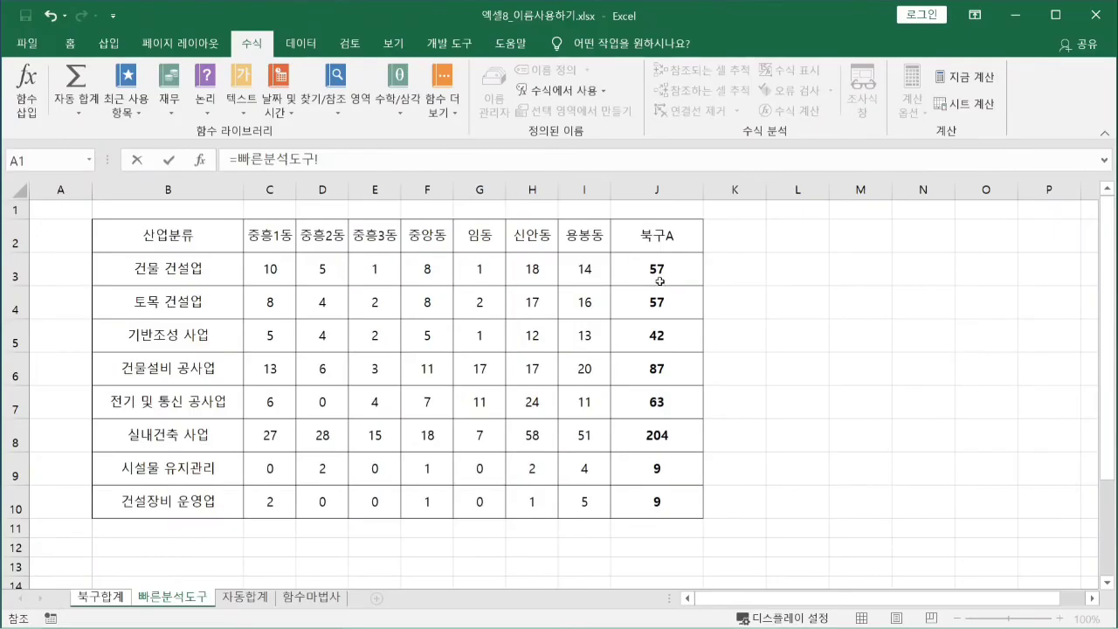
left_click(623, 276)
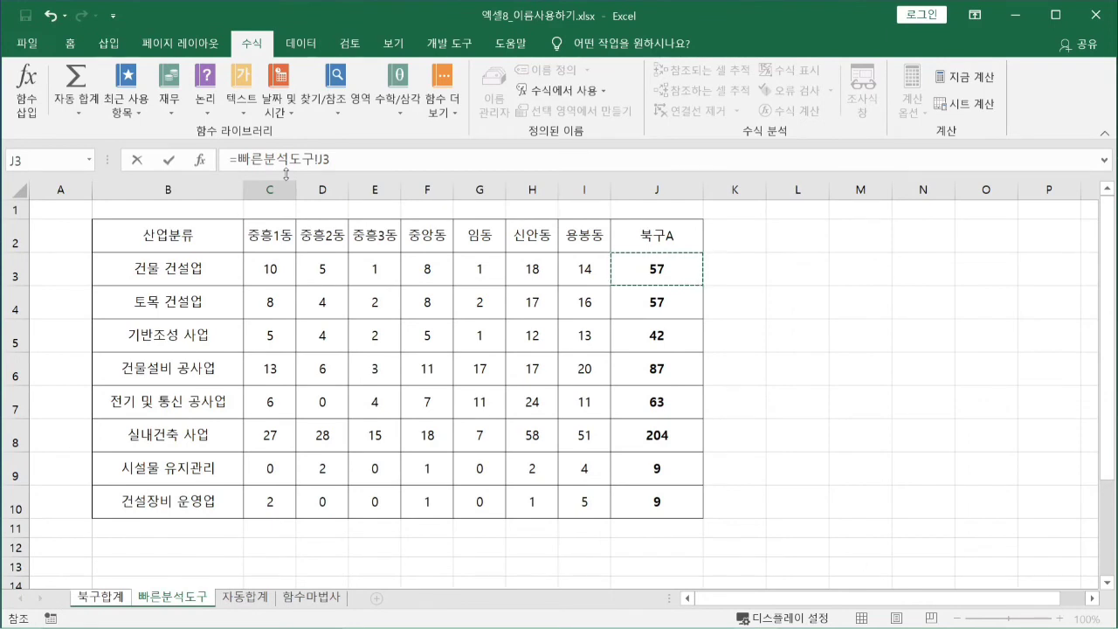
key("Return")
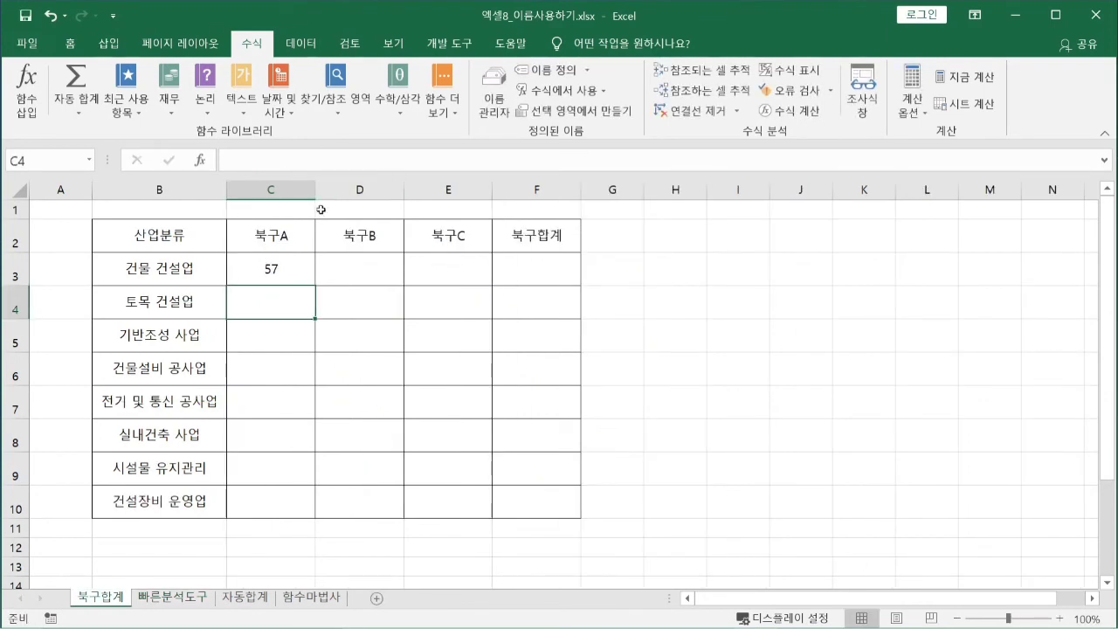
left_click(288, 264)
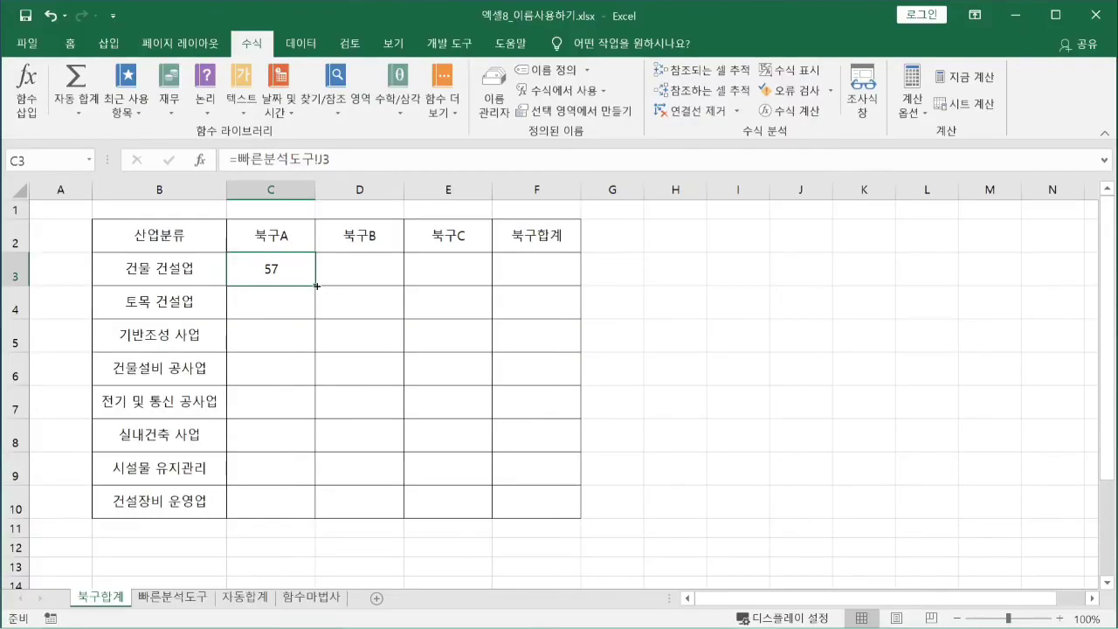
double_click(316, 286)
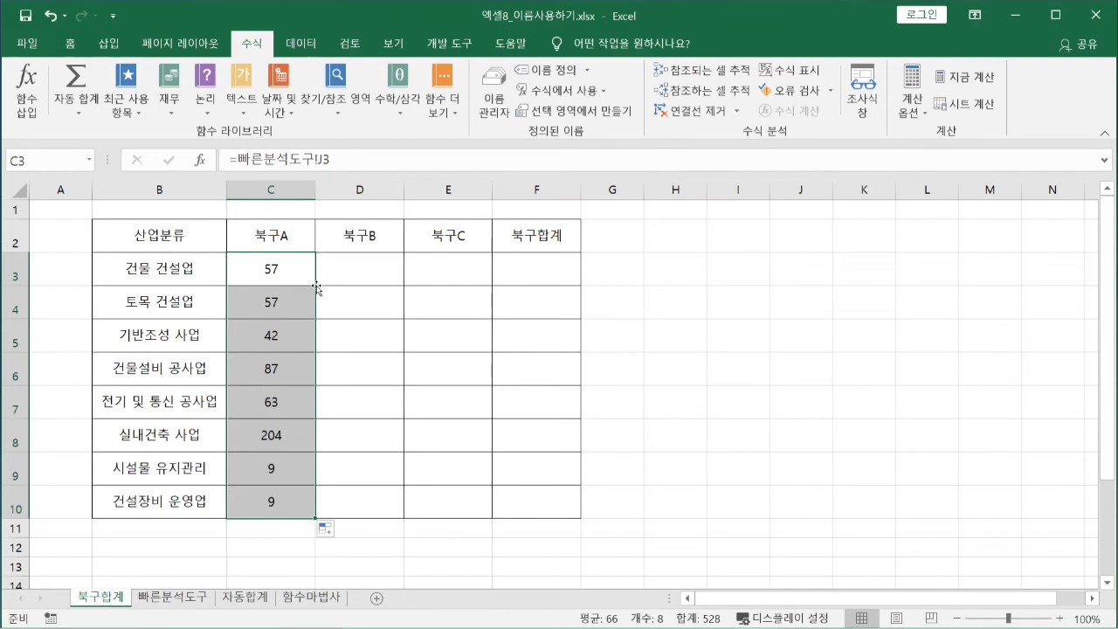
Step: Compare the 북구A totals on the 빠른분석도구 sheet with the linked values in C3:C10 on the 북구합계 sheet
left_click(202, 600)
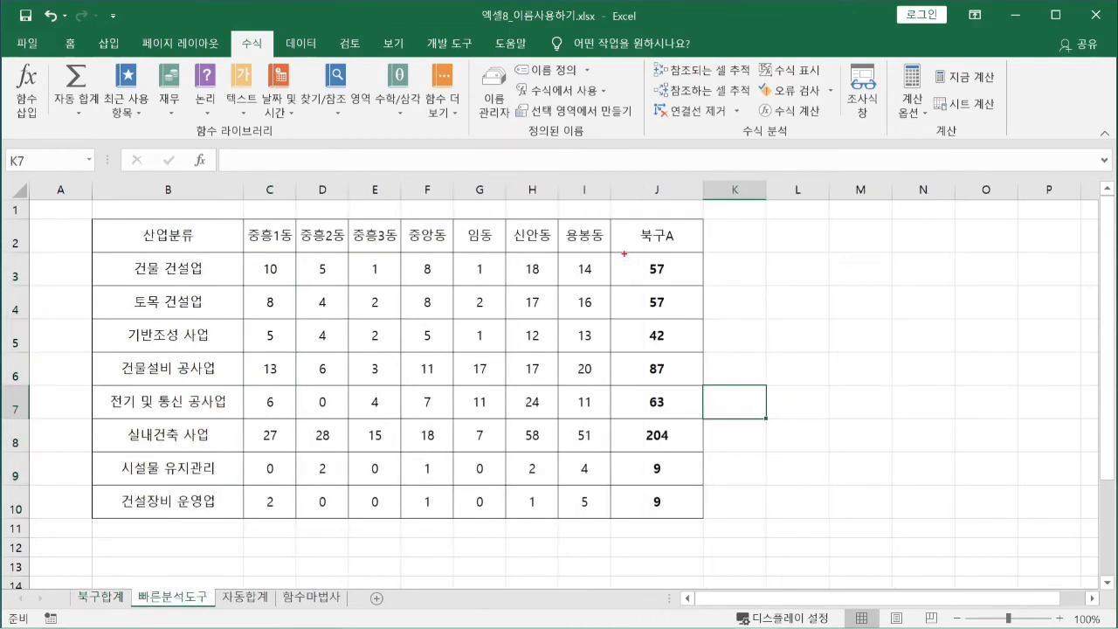
mouse_move(624, 253)
left_mouse_down()
mouse_move(669, 336)
mouse_move(716, 517)
left_mouse_up()
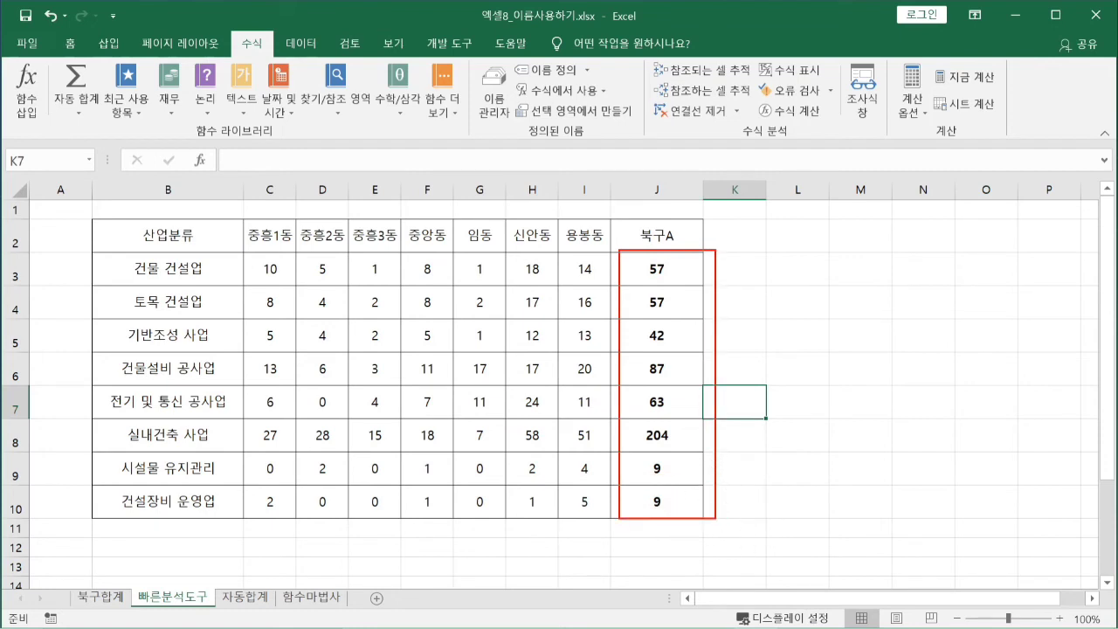
key("Escape")
left_click(99, 597)
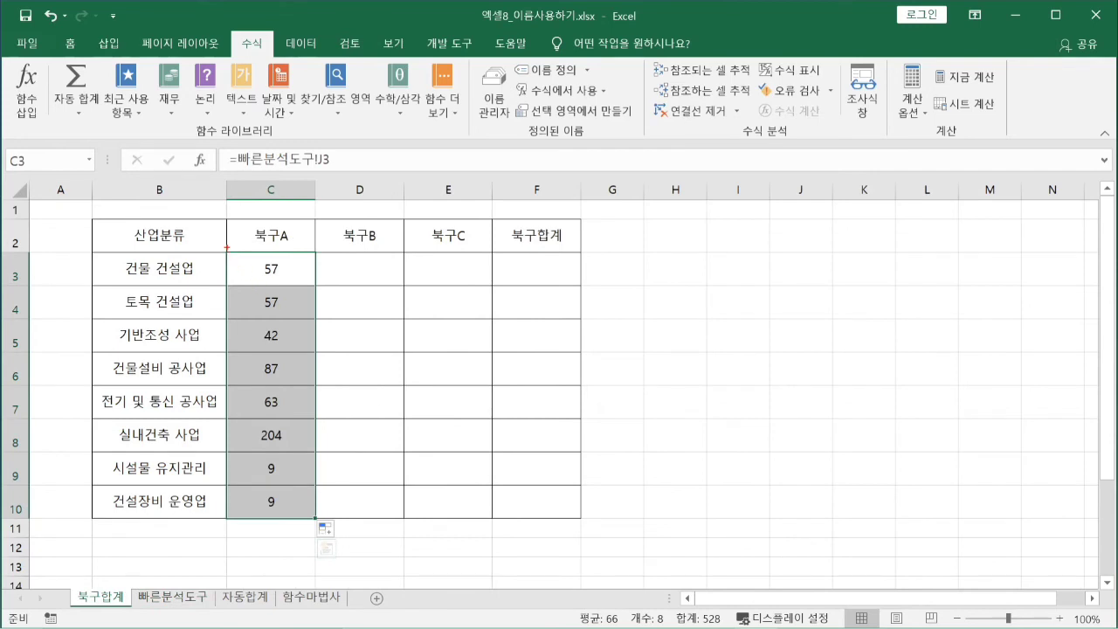
mouse_move(227, 248)
left_mouse_down()
mouse_move(290, 381)
mouse_move(312, 533)
left_mouse_up()
key("Escape")
left_click(395, 458)
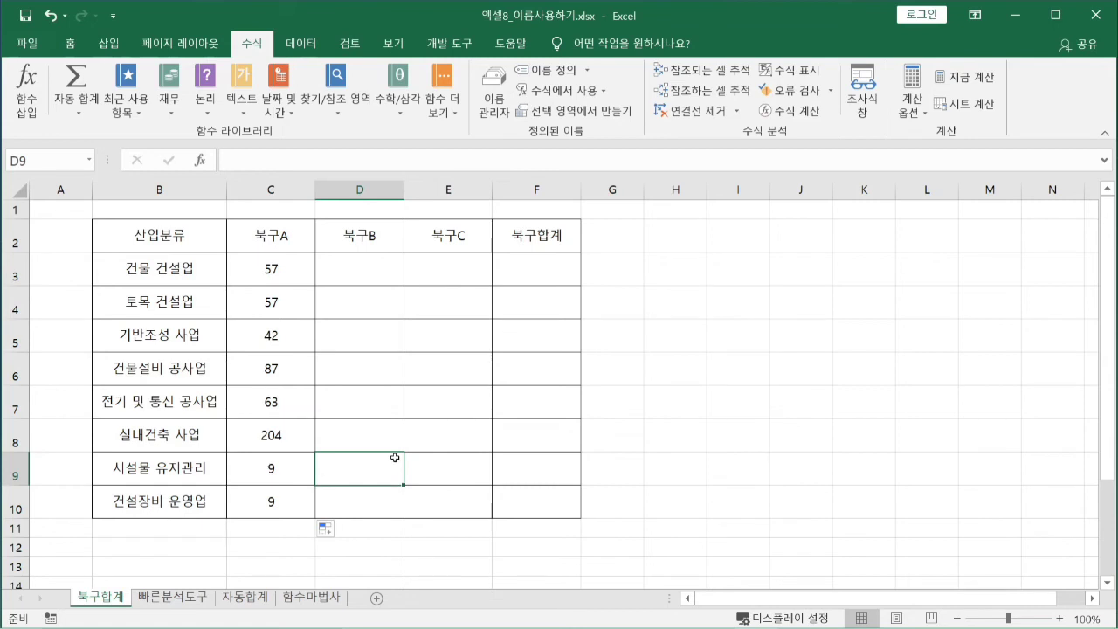
Step: Clear the linked formulas from C3:C10 on the 북구합계 sheet and deselect the range
left_click(271, 268)
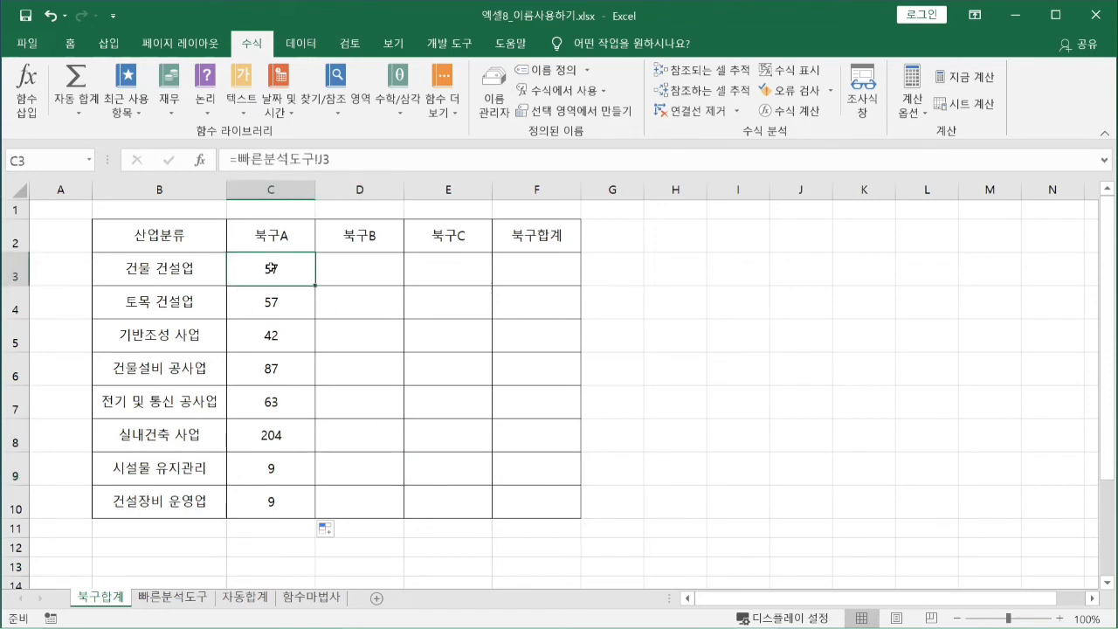
left_click_drag(270, 268, 273, 489)
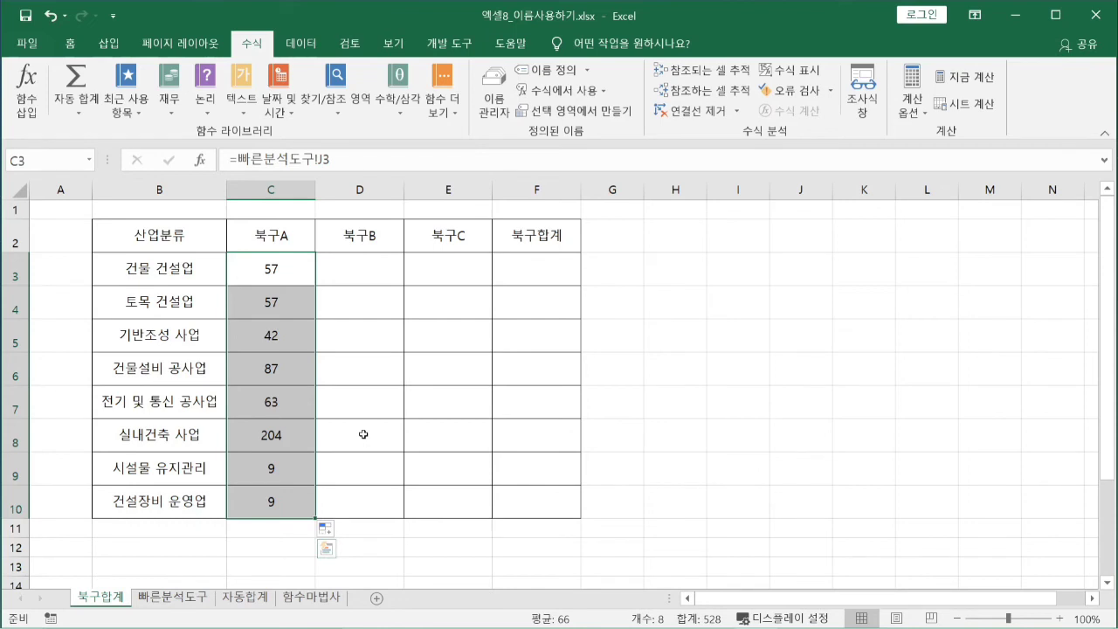
key("Delete")
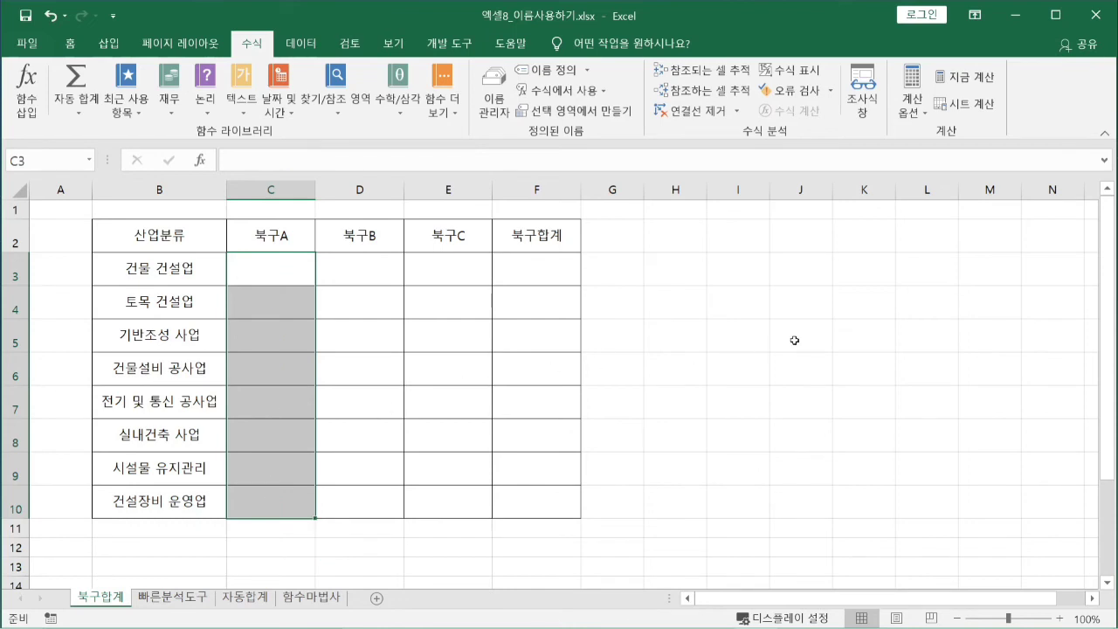
left_click_drag(281, 276, 291, 496)
left_click(617, 340)
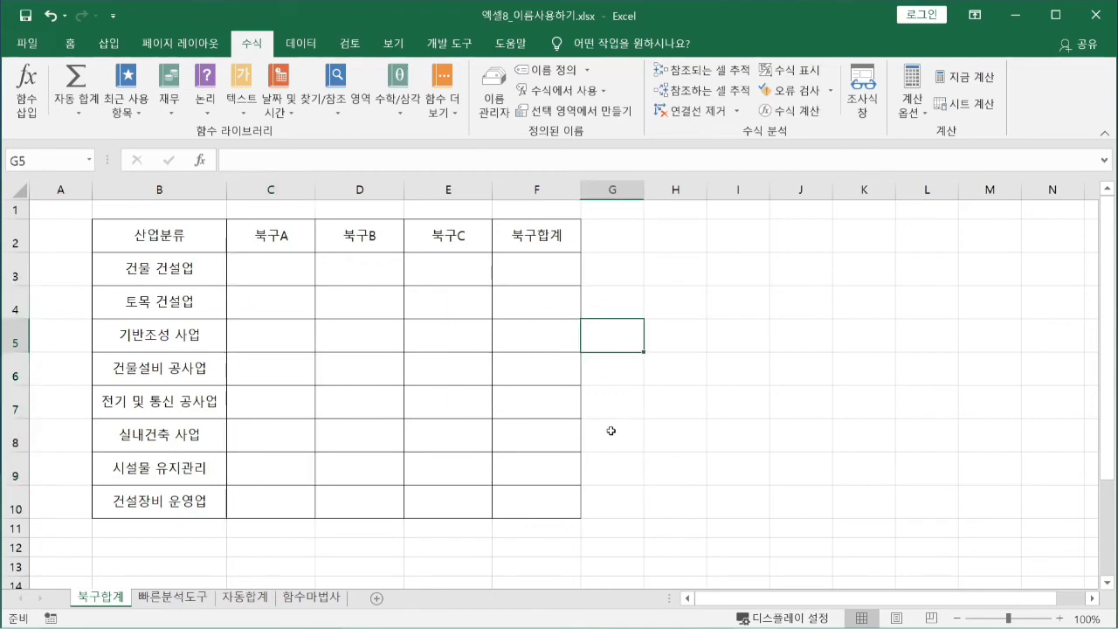
Step: Select the 북구A total column including its header, J2:J10, on the 빠른분석도구 sheet
left_click(181, 603)
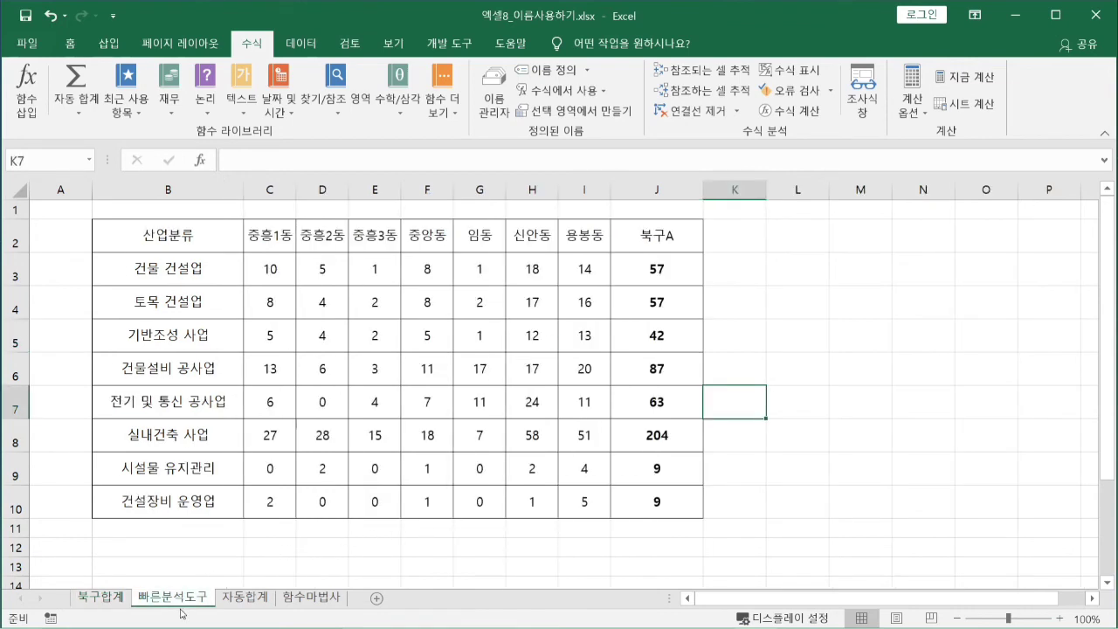
left_click(894, 381)
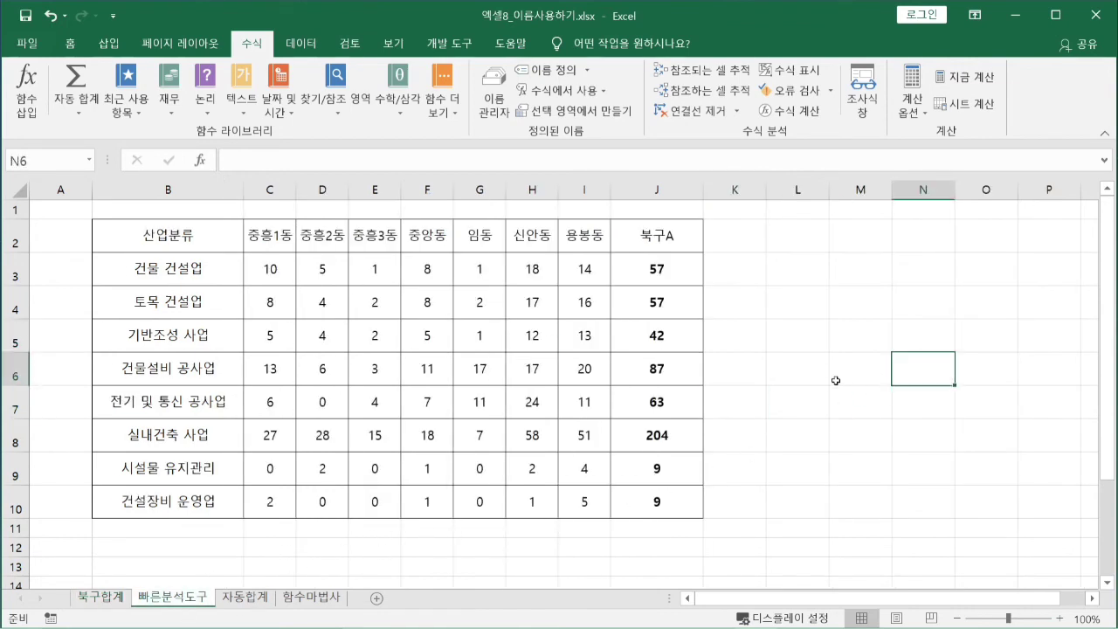
left_click(668, 236)
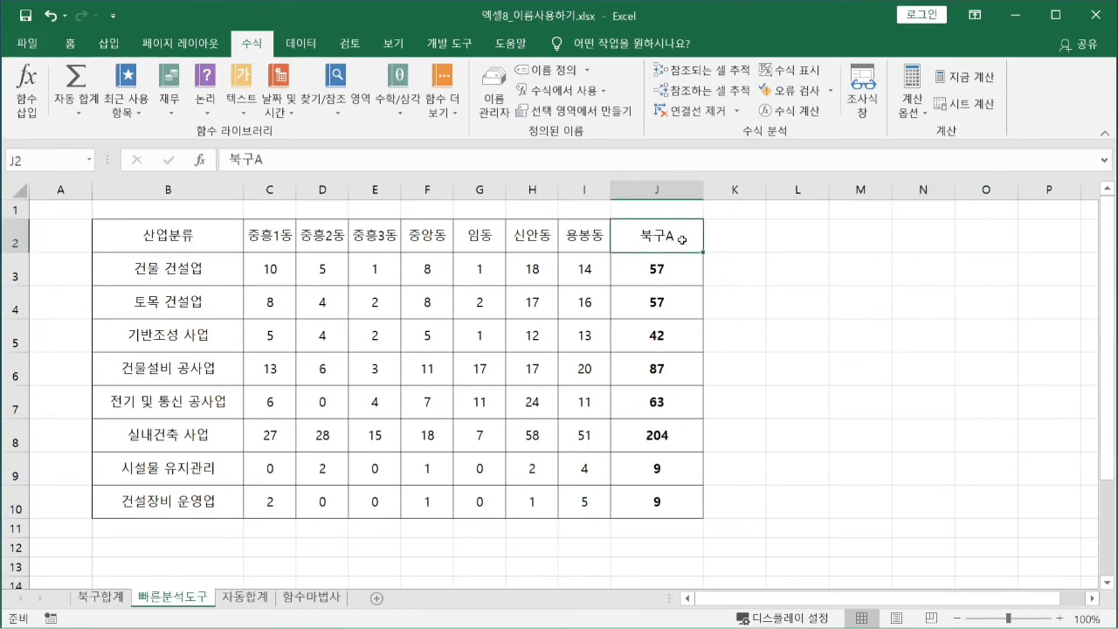
mouse_move(597, 516)
left_mouse_down()
mouse_move(609, 527)
mouse_move(723, 514)
left_mouse_up()
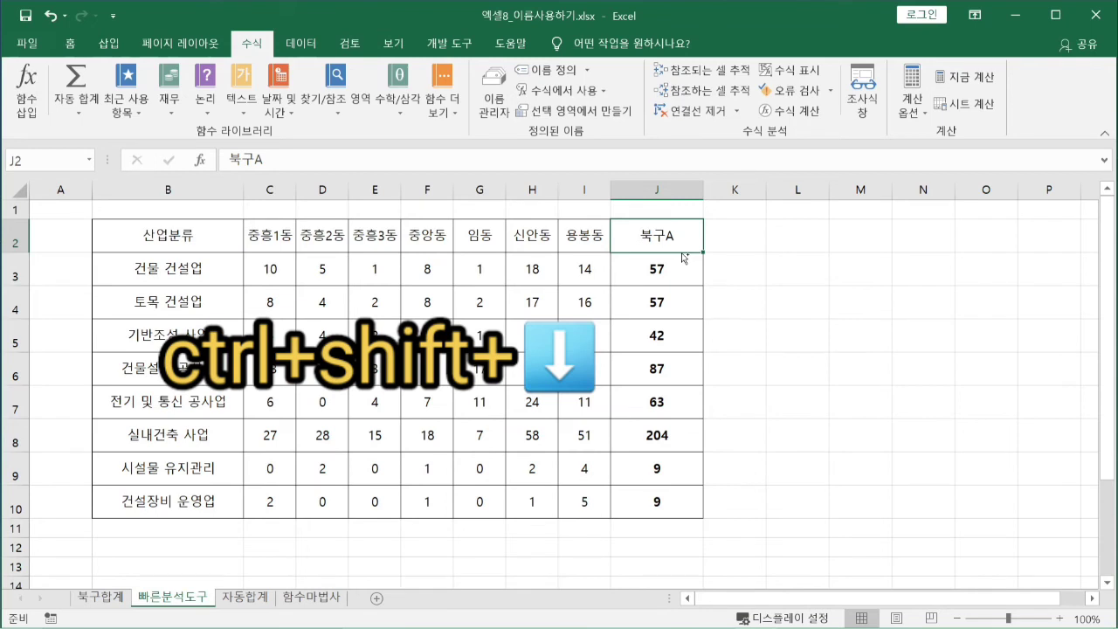
key("ctrl+shift+Down")
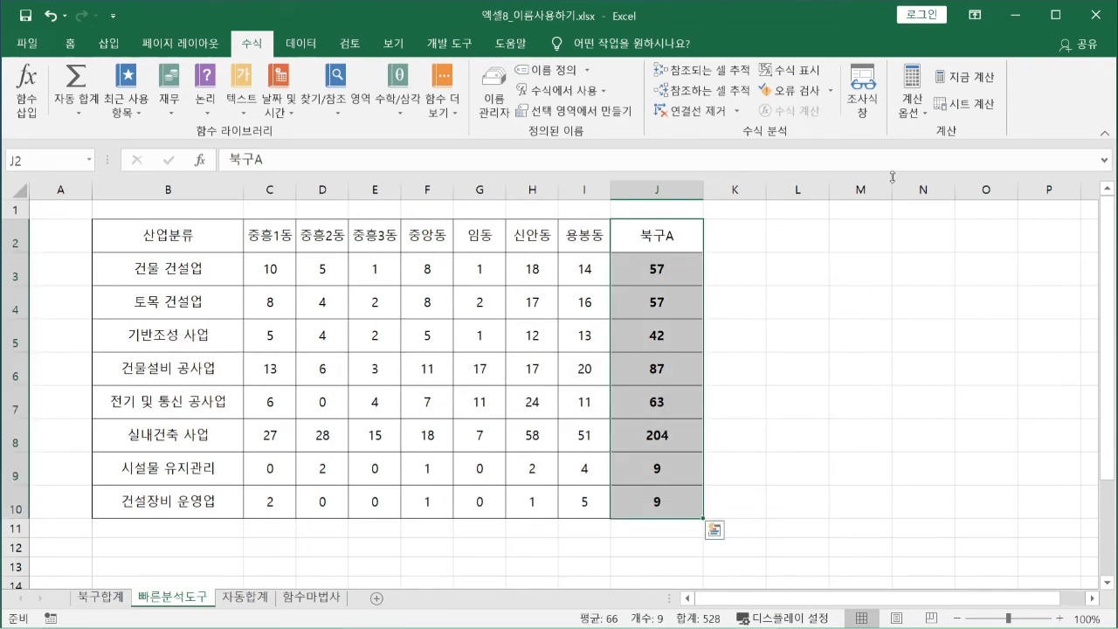
mouse_move(606, 215)
left_mouse_down()
mouse_move(662, 319)
mouse_move(687, 513)
mouse_move(713, 550)
mouse_move(712, 537)
left_mouse_up()
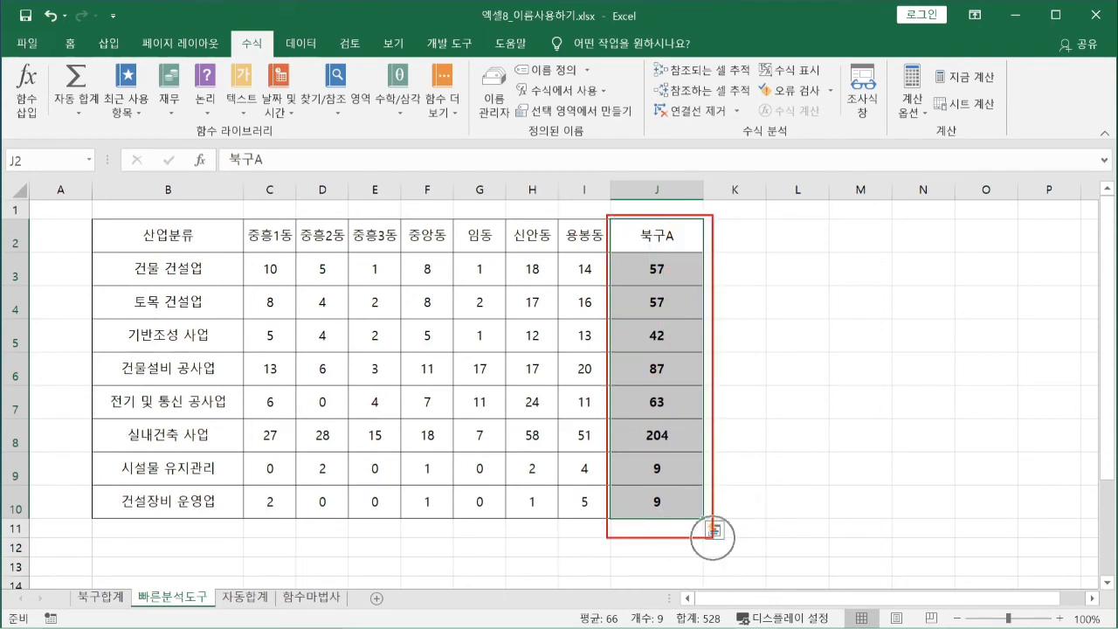
key("Escape")
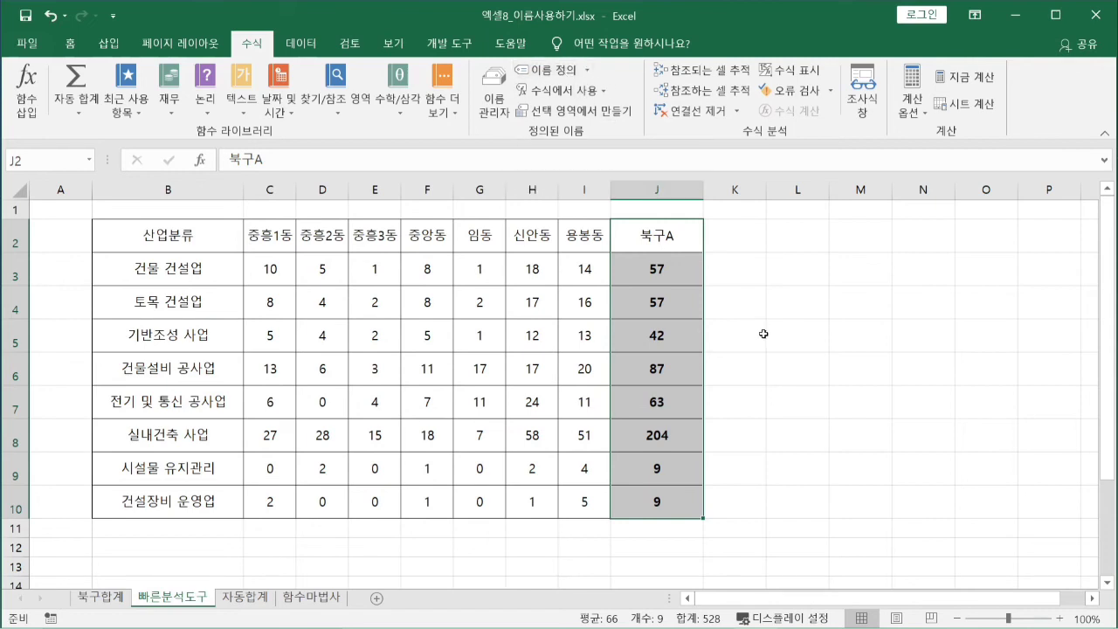
mouse_move(606, 251)
left_mouse_down()
mouse_move(651, 314)
mouse_move(716, 526)
left_mouse_up()
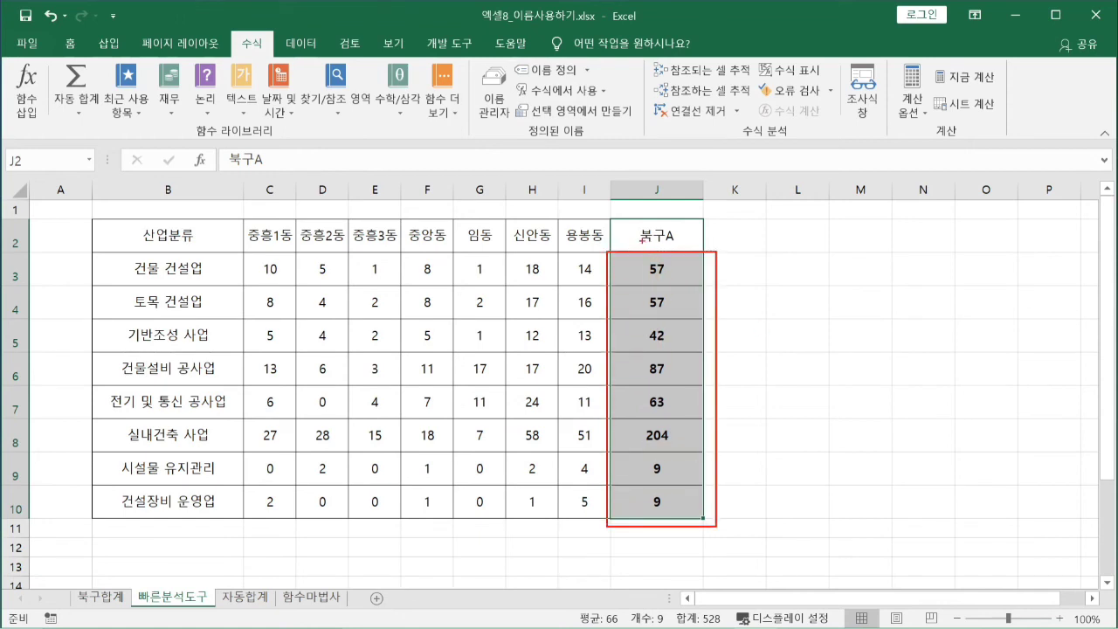
mouse_move(623, 216)
left_mouse_down()
mouse_move(657, 245)
mouse_move(701, 246)
left_mouse_up()
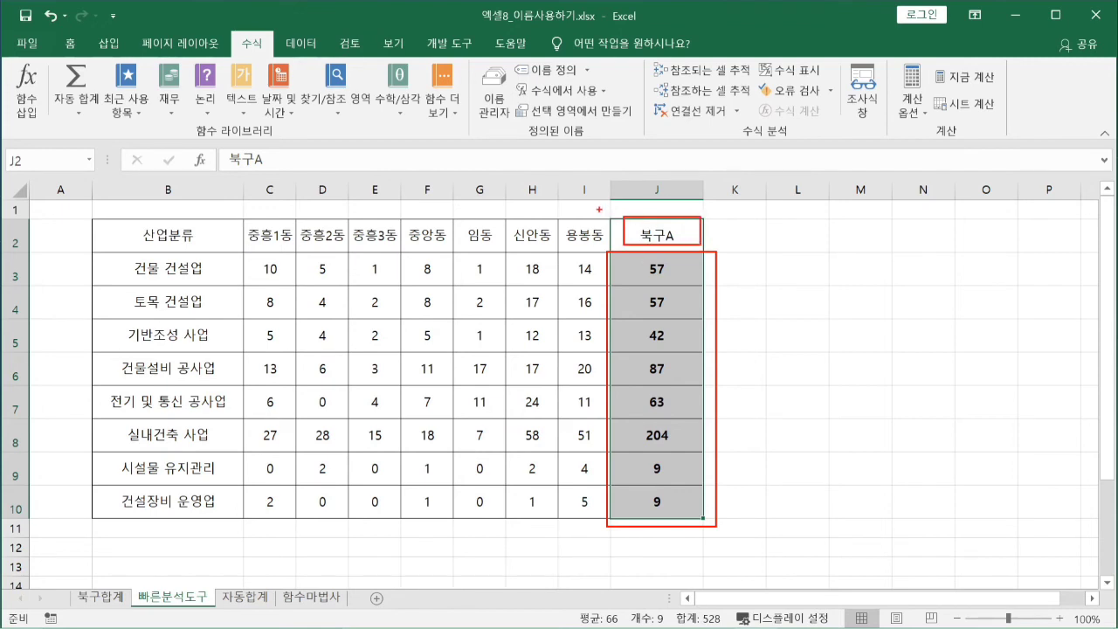
mouse_move(599, 209)
left_mouse_down()
mouse_move(652, 284)
mouse_move(731, 456)
mouse_move(726, 540)
left_mouse_up()
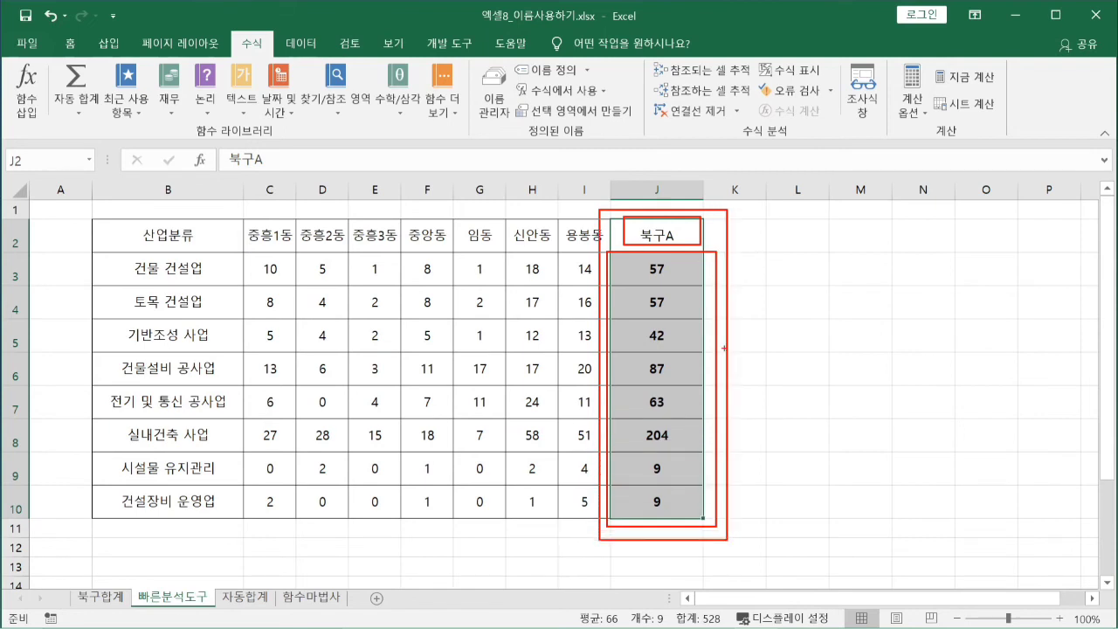
key("Escape")
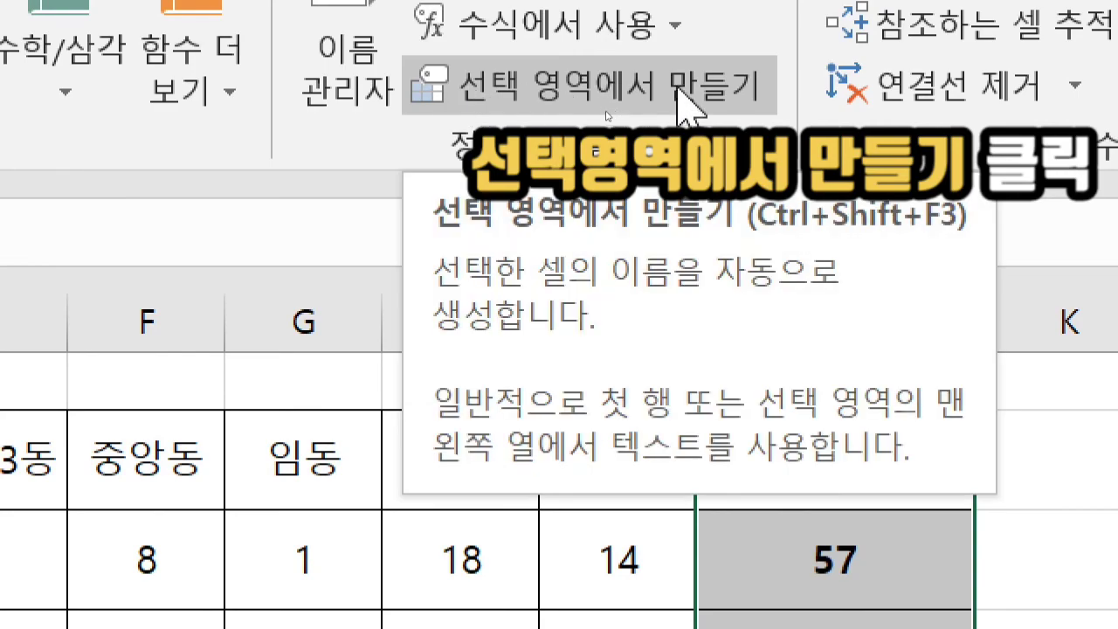
Step: Create a defined name for the 북구A totals from the selected column, using the top row (첫 행) as the name
left_click(567, 92)
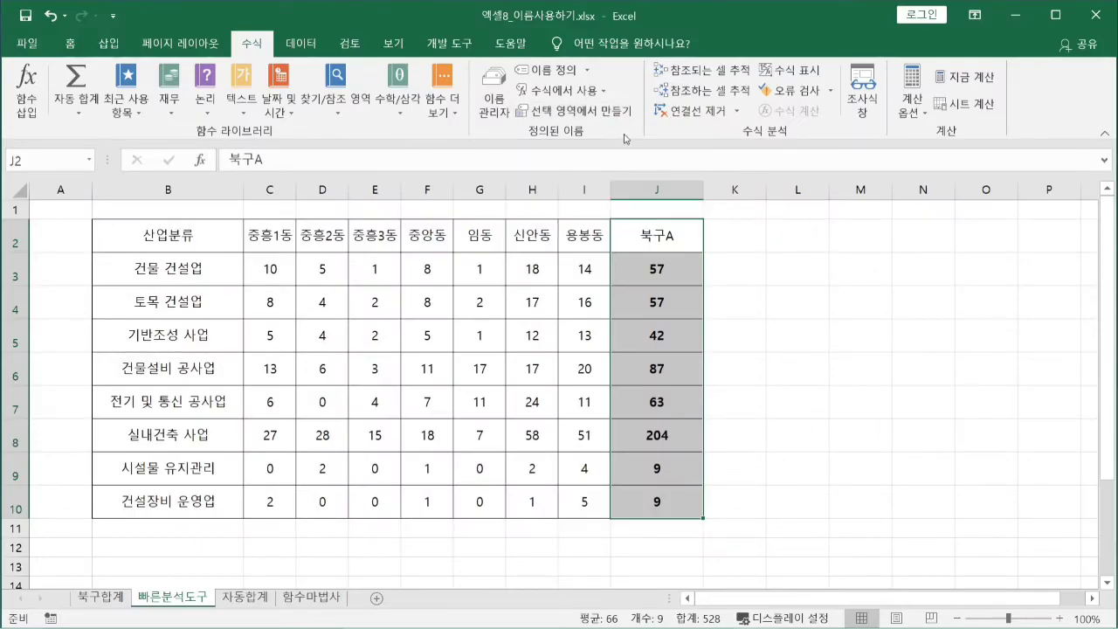
left_click(607, 116)
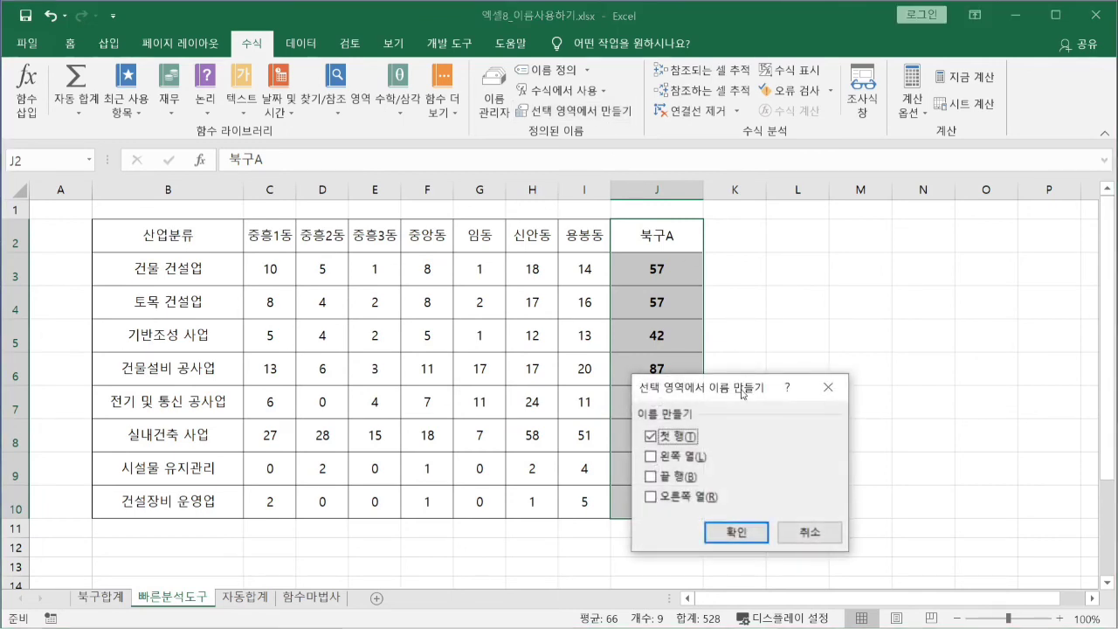
left_click_drag(743, 390, 821, 247)
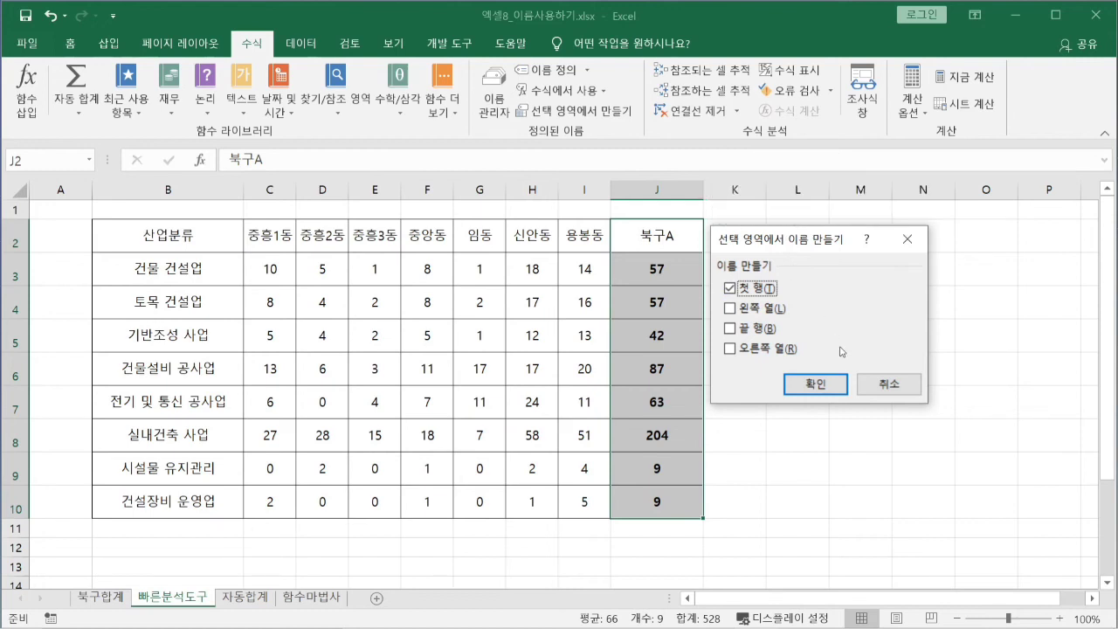
left_click(824, 386)
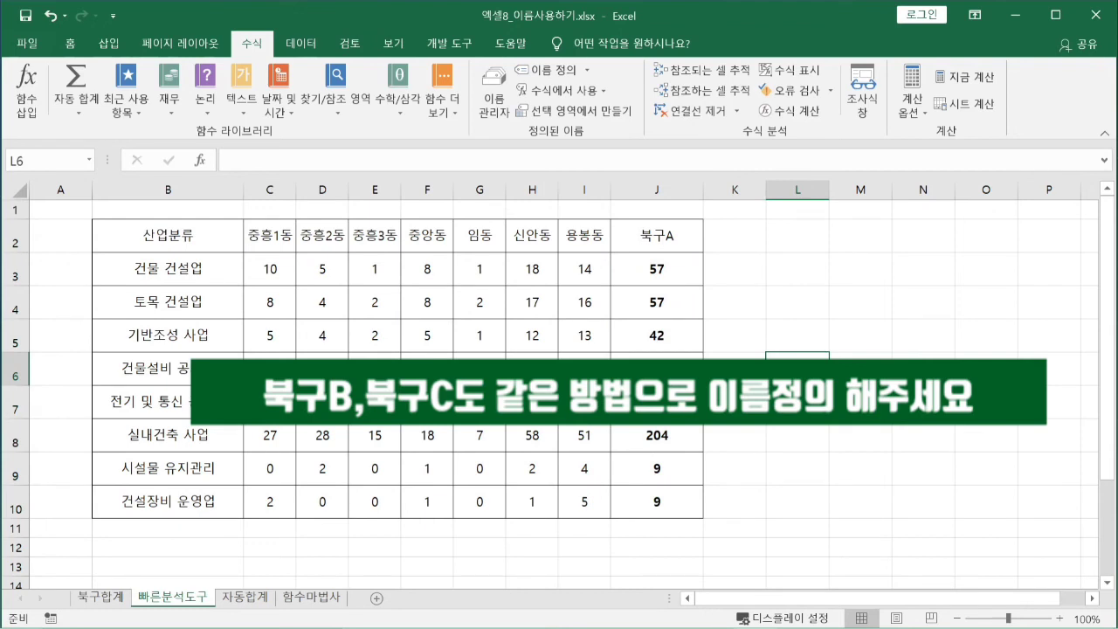
Step: Create a defined name for the 북구B totals from M2:M10 on the 자동합계 sheet, using the top row (첫 행)
left_click(244, 598)
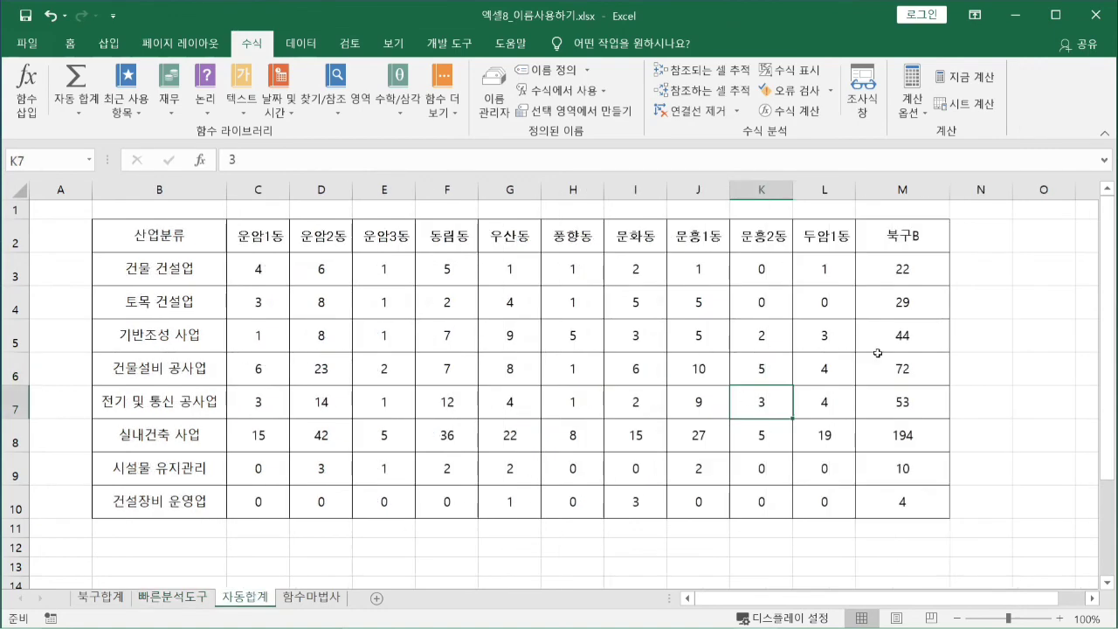
left_click(897, 234)
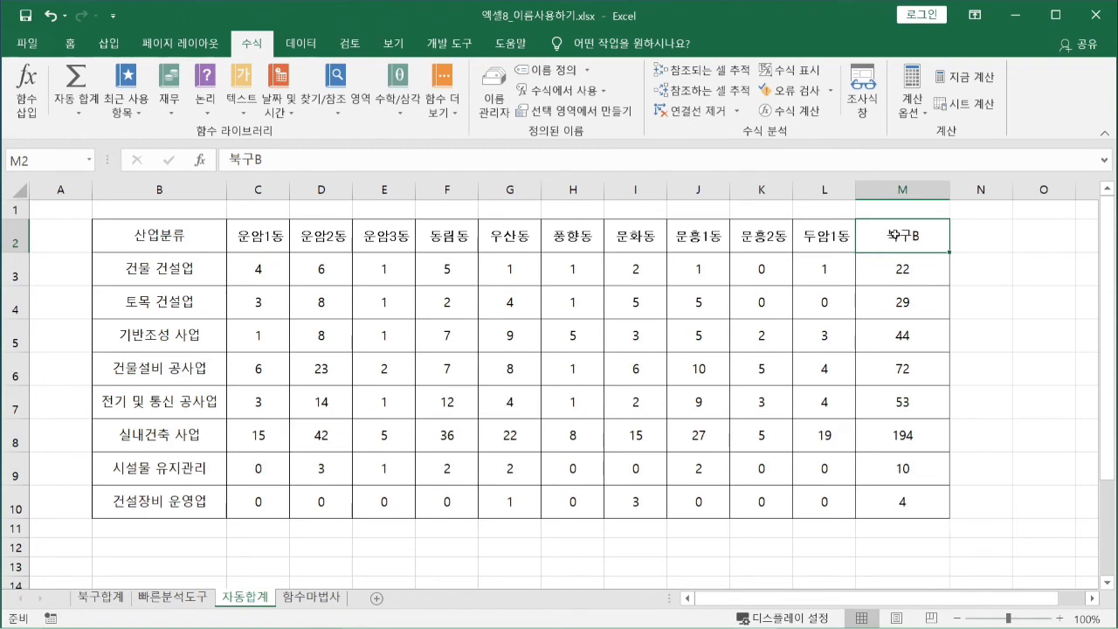
key("ctrl+shift+Down")
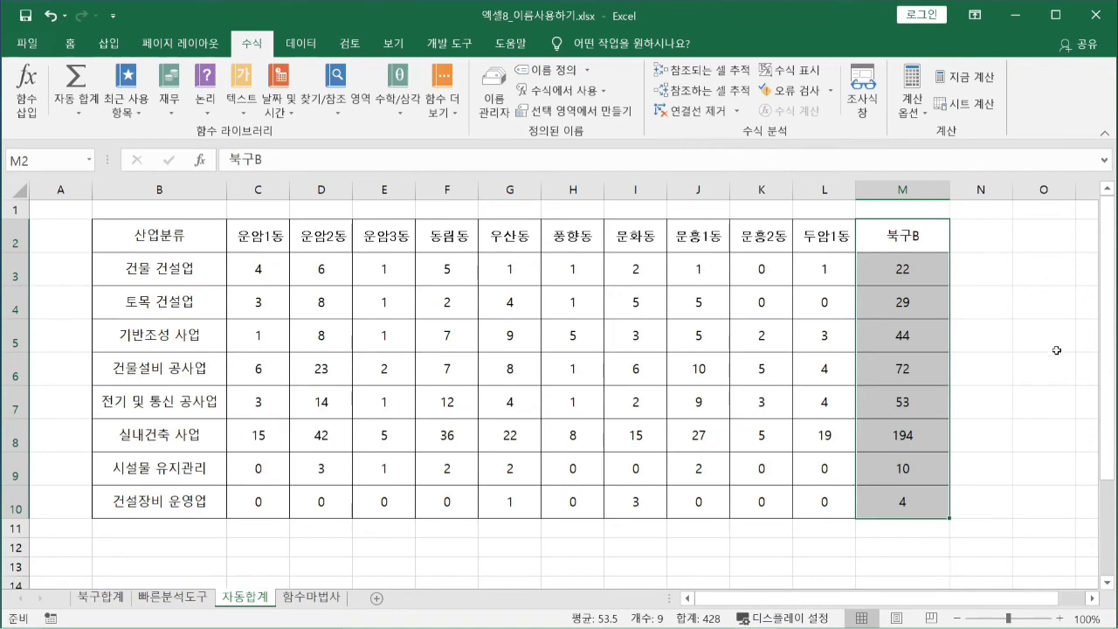
left_click(1048, 345)
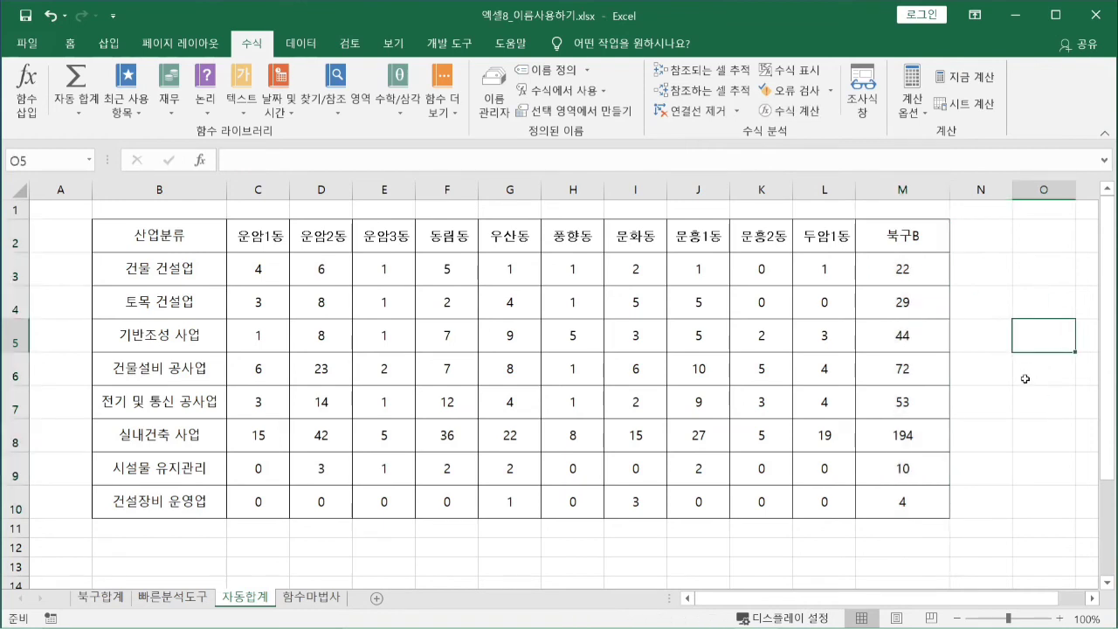
left_click(909, 236)
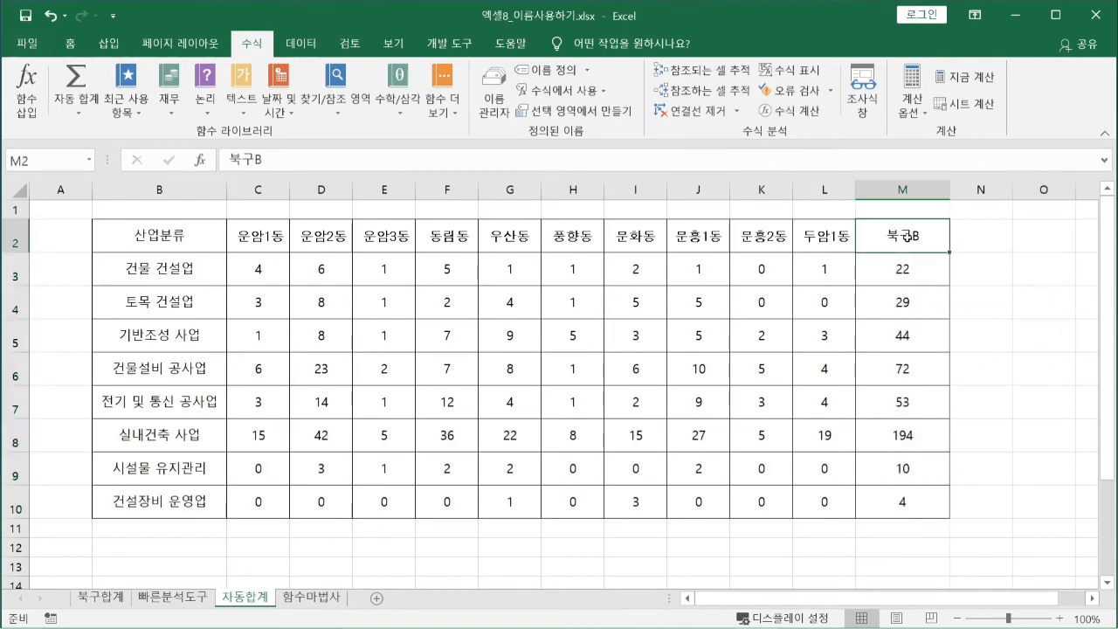
key("ctrl+shift+Down")
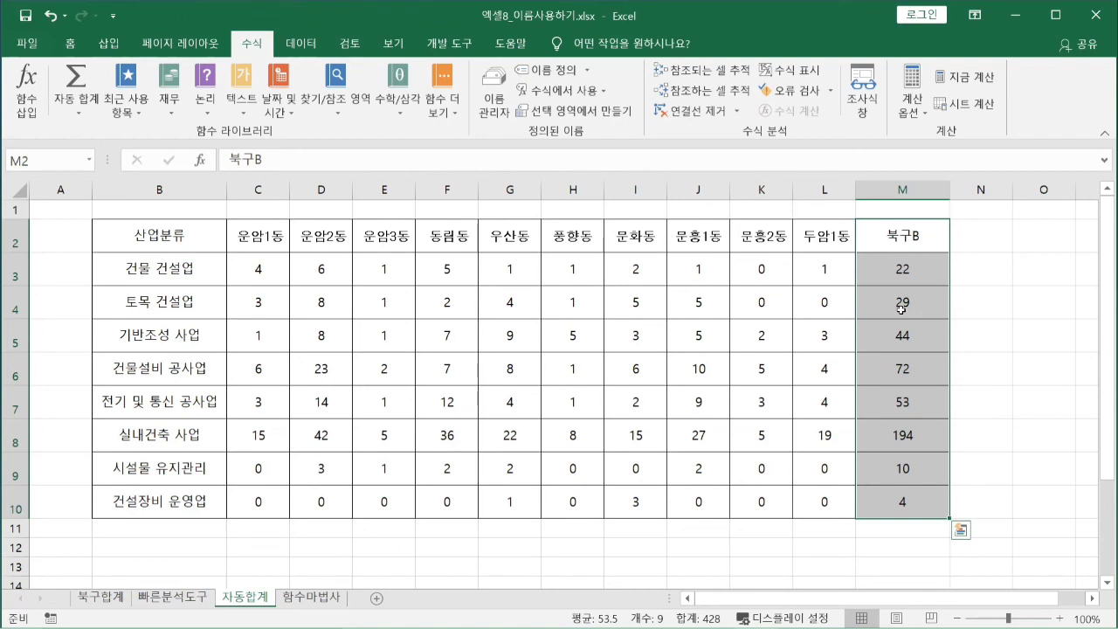
left_click(602, 112)
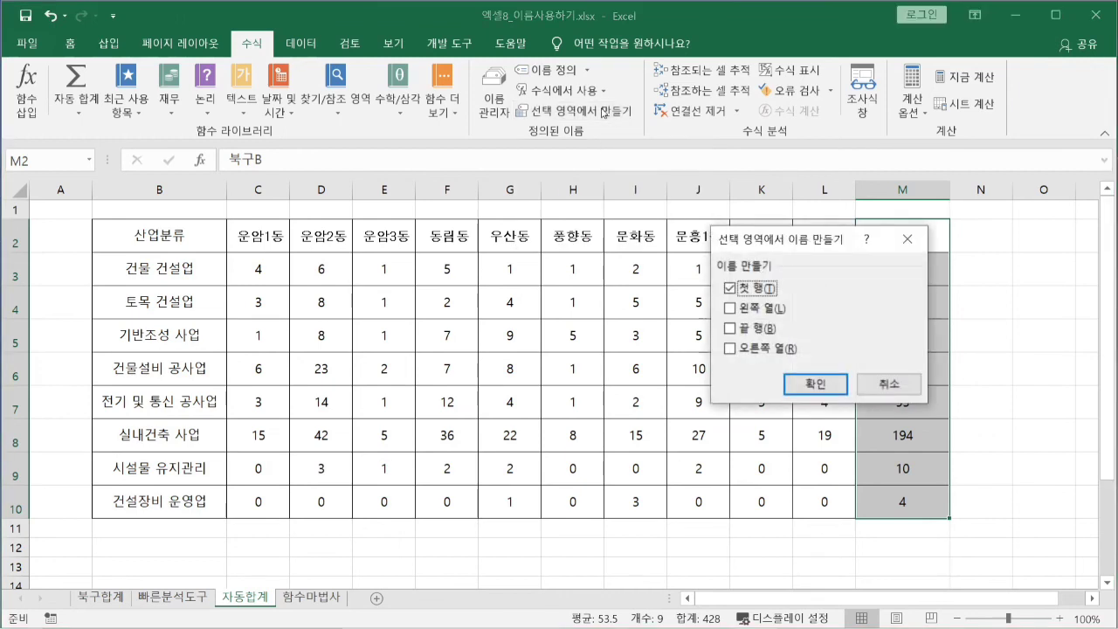
left_click_drag(786, 246, 638, 243)
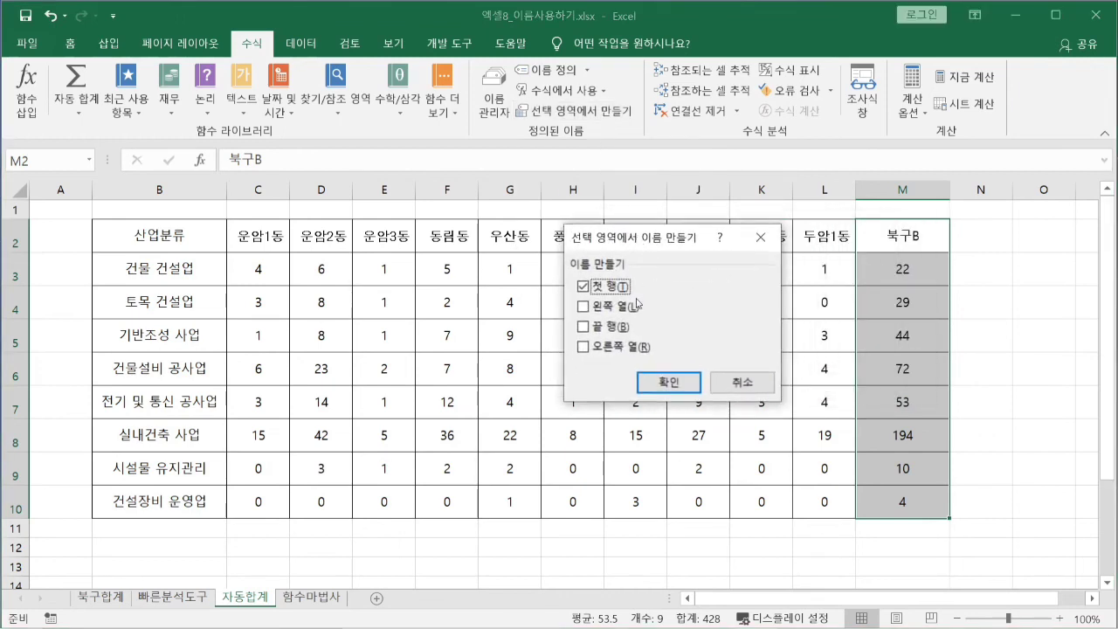
left_click(673, 381)
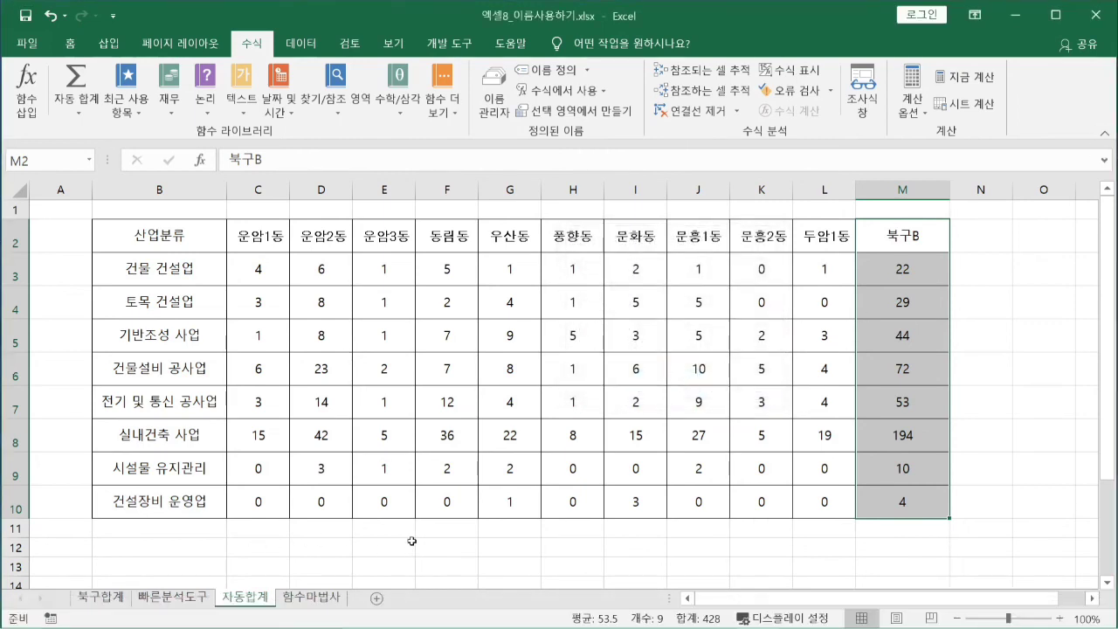
Step: Create a defined name for the 북구C totals from M2:M10 on the 함수마법사 sheet, using the top row (첫 행)
left_click(316, 598)
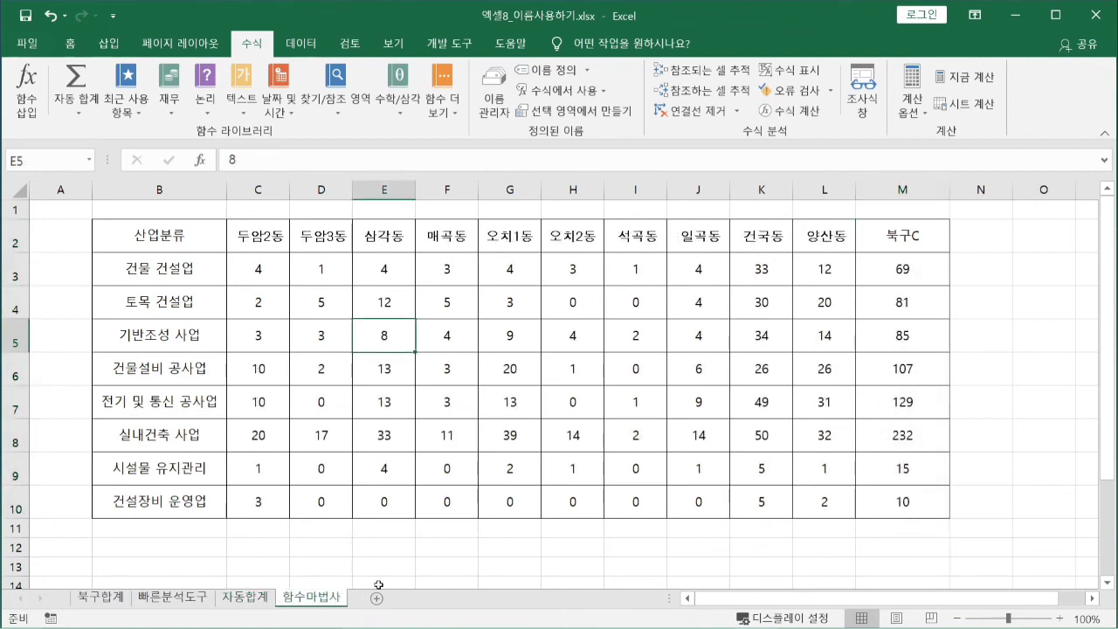
left_click(932, 244)
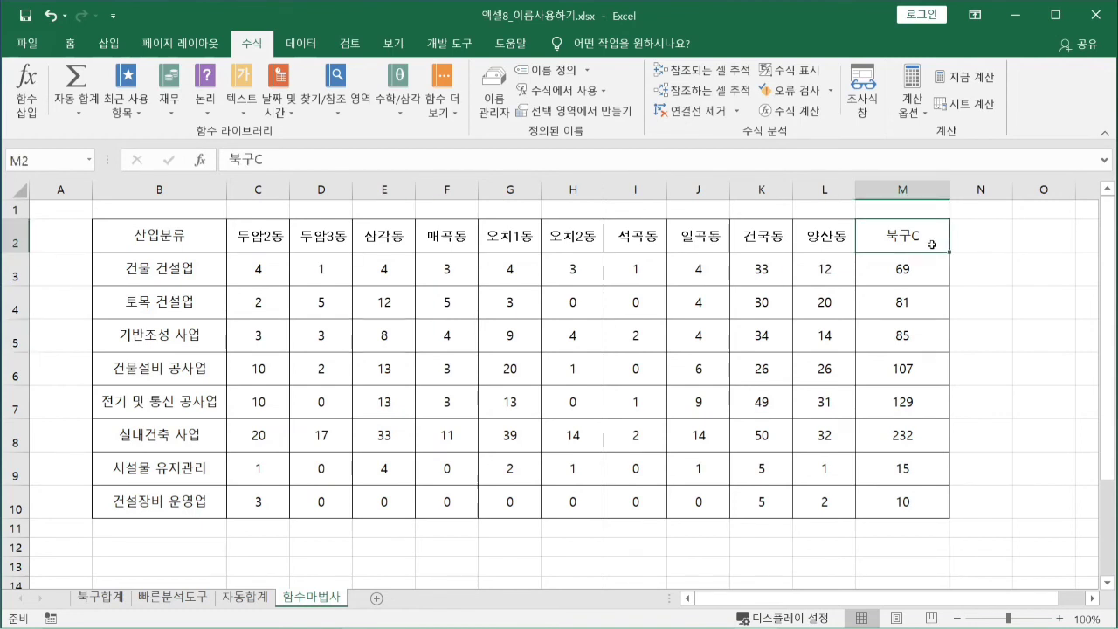
key("ctrl+shift+Down")
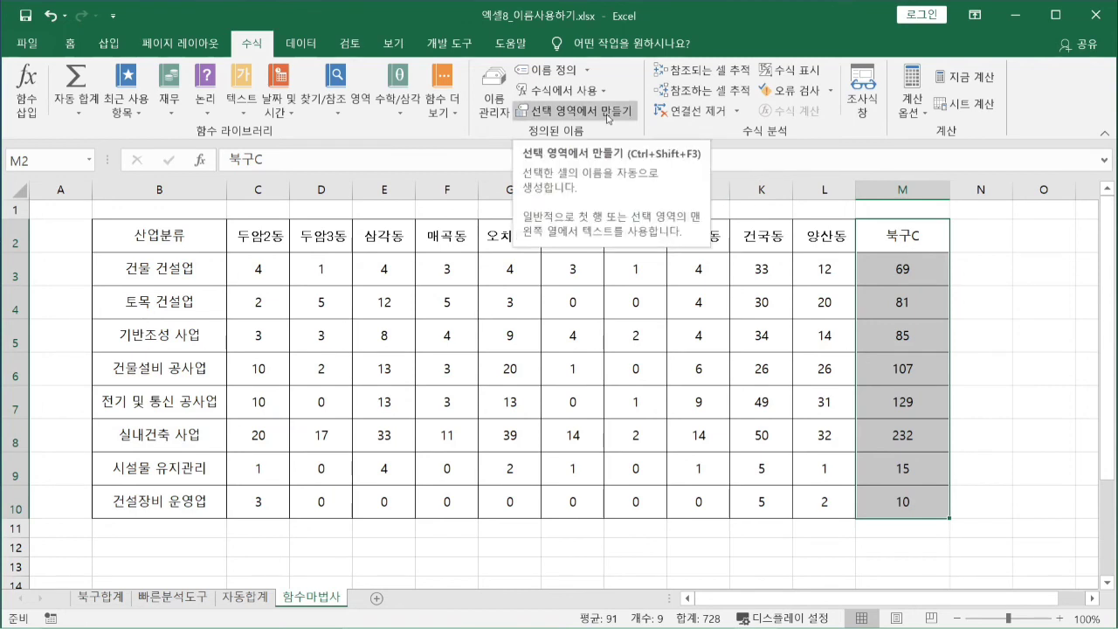
left_click(609, 111)
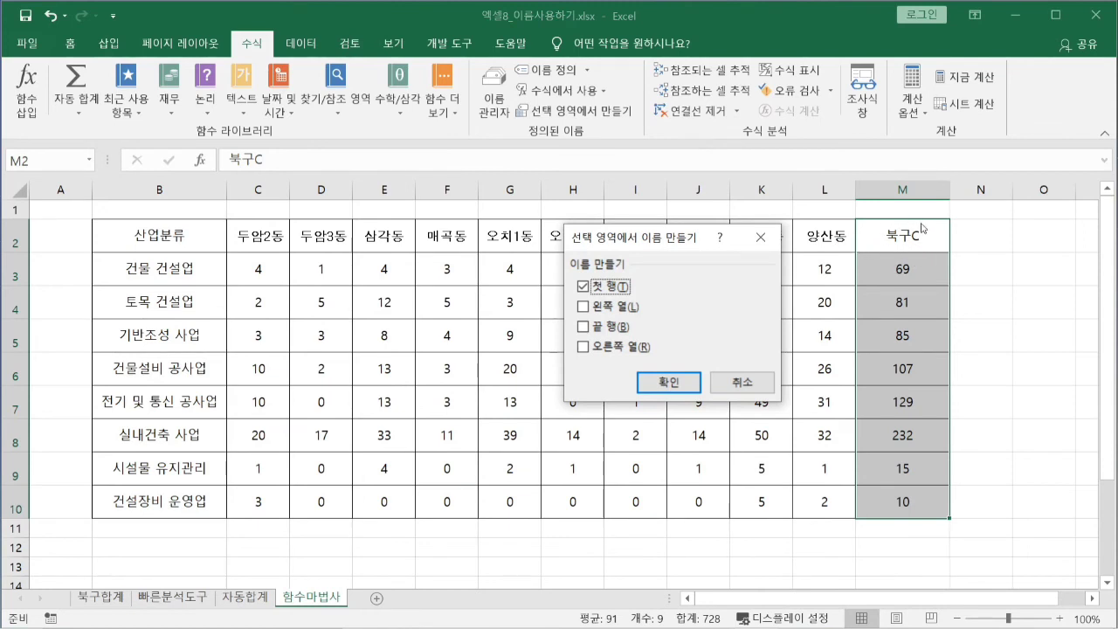
left_click(681, 382)
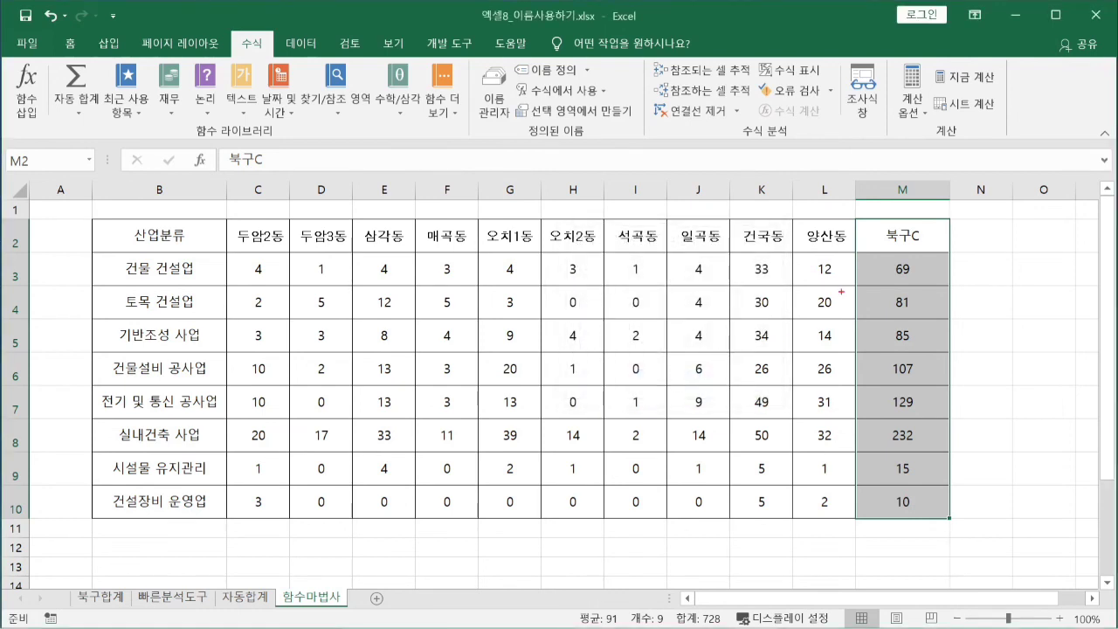
left_click_drag(851, 219, 959, 533)
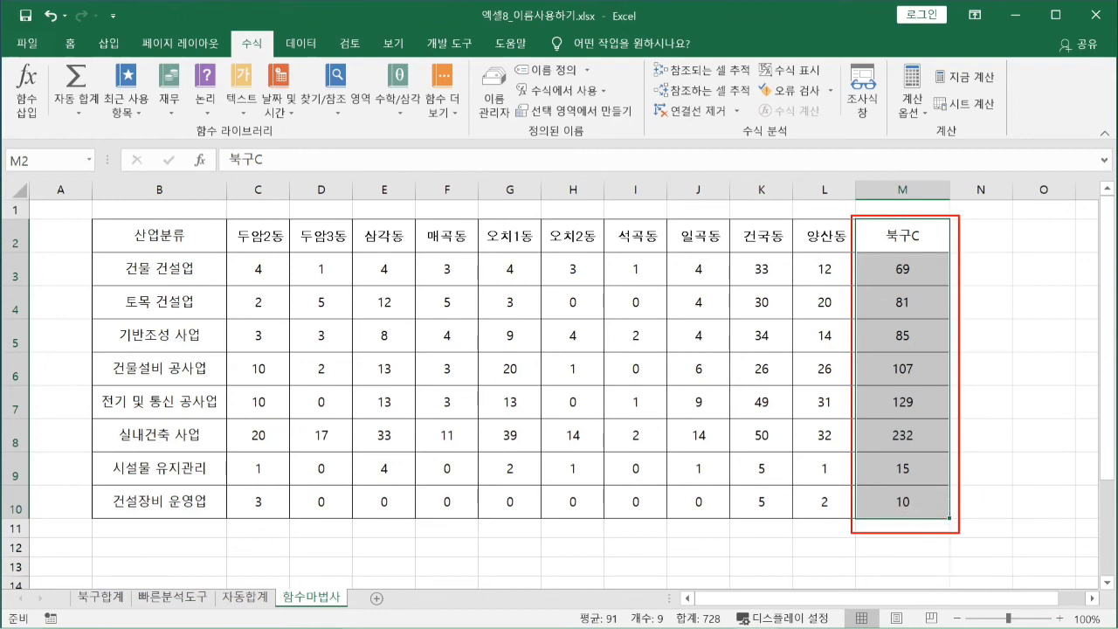
mouse_move(933, 234)
left_mouse_down()
mouse_move(926, 250)
mouse_move(877, 221)
mouse_move(952, 238)
mouse_move(827, 251)
mouse_move(622, 155)
mouse_move(611, 125)
mouse_move(647, 145)
left_mouse_up()
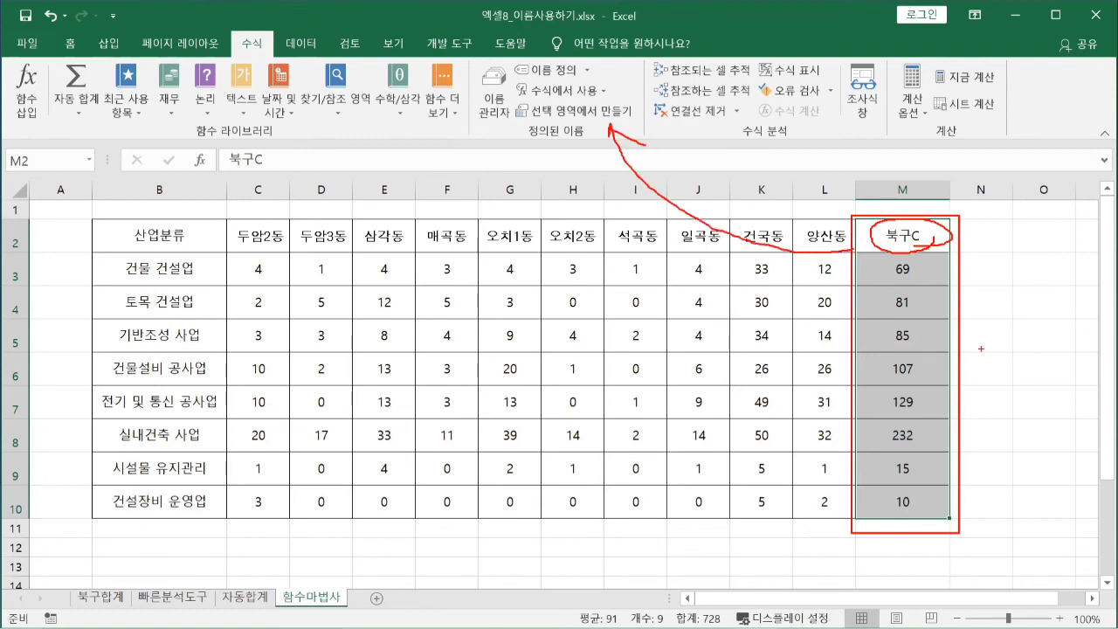
mouse_move(867, 259)
left_mouse_down()
mouse_move(940, 512)
mouse_move(866, 350)
left_mouse_up()
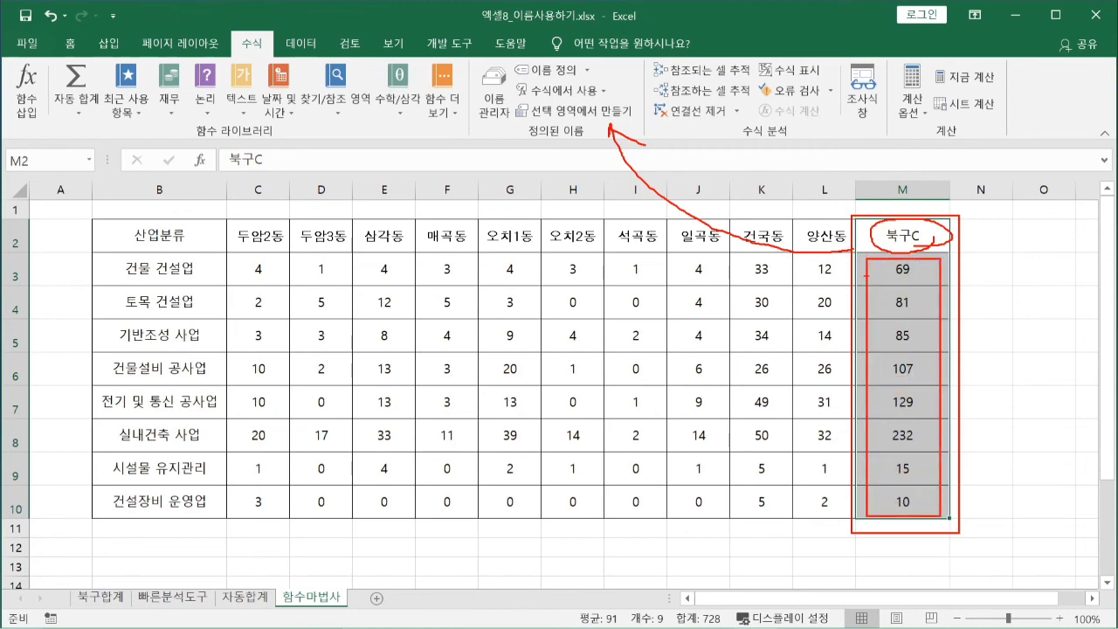
mouse_move(867, 276)
left_mouse_down()
mouse_move(853, 284)
mouse_move(699, 119)
mouse_move(603, 61)
mouse_move(628, 85)
left_mouse_up()
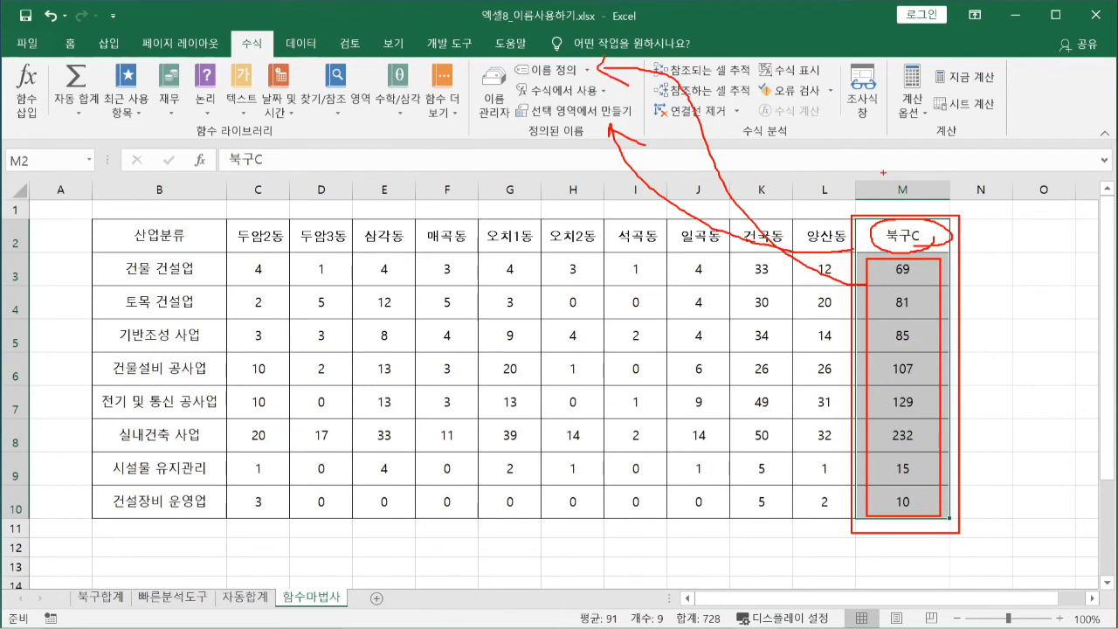
mouse_move(890, 210)
left_mouse_down()
mouse_move(900, 236)
mouse_move(942, 171)
left_mouse_up()
key("Escape")
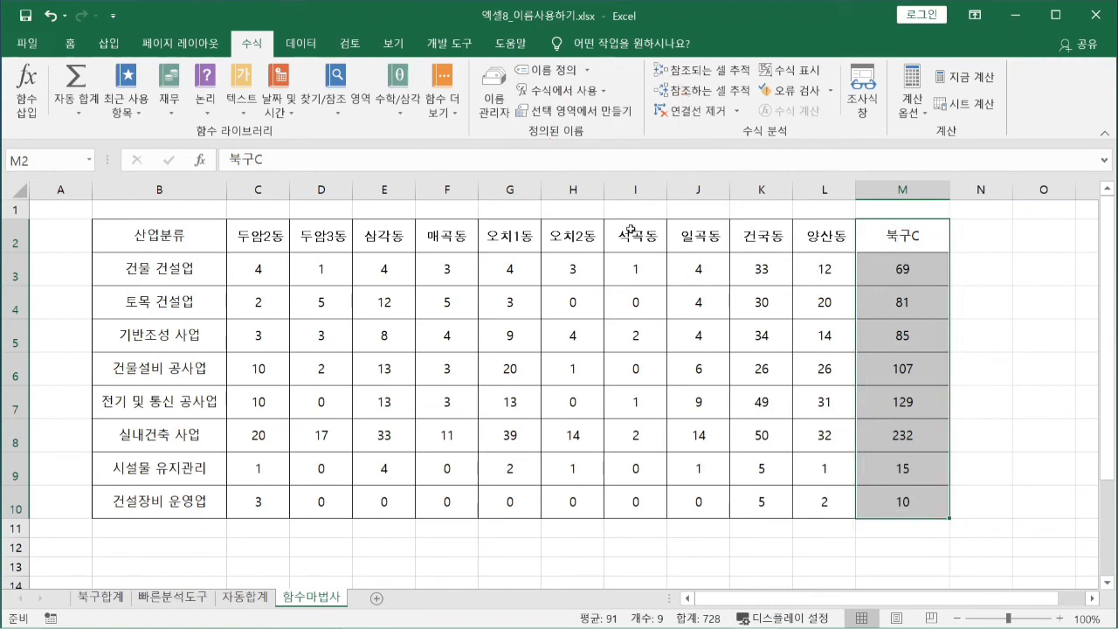
left_click(355, 322)
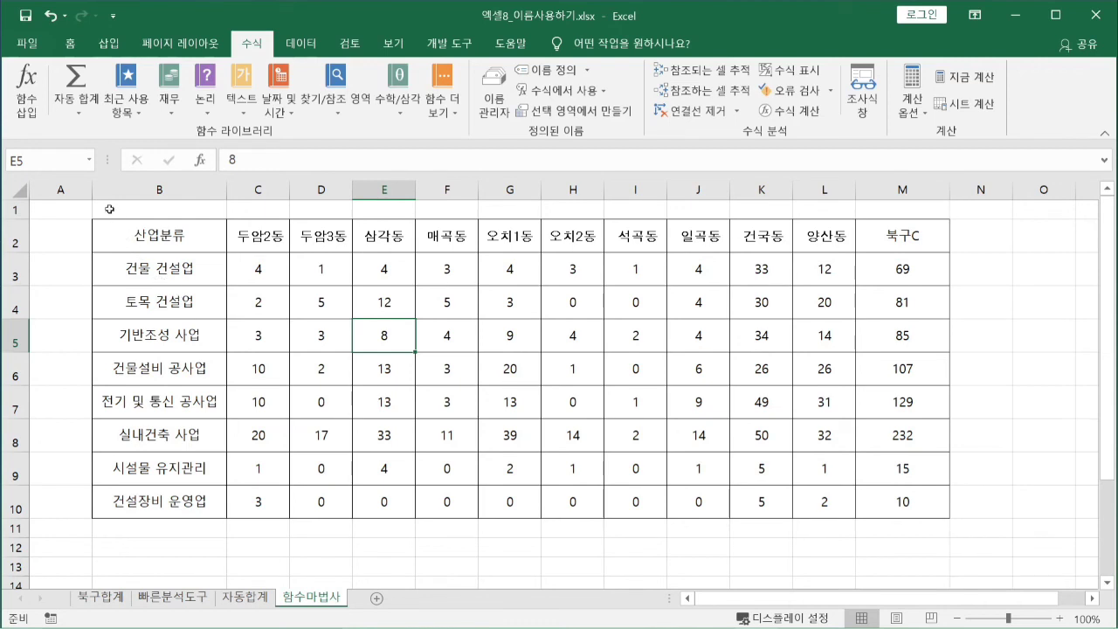
Step: Jump to the defined names 북구A, 북구B and 북구C in turn to check which cell range each one covers
left_click(89, 160)
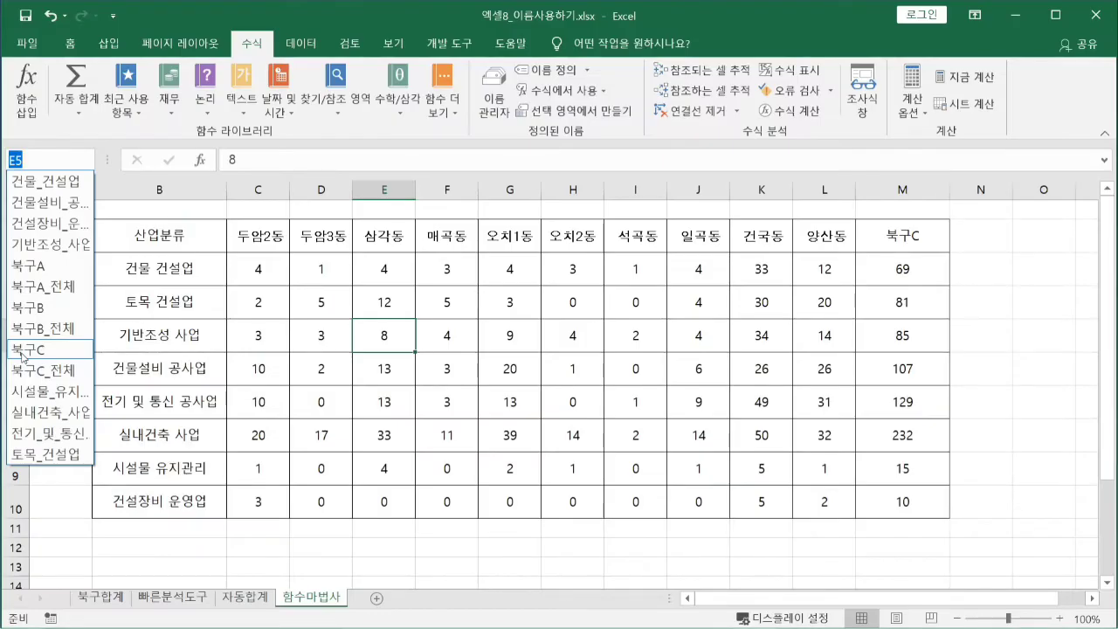
left_click(38, 271)
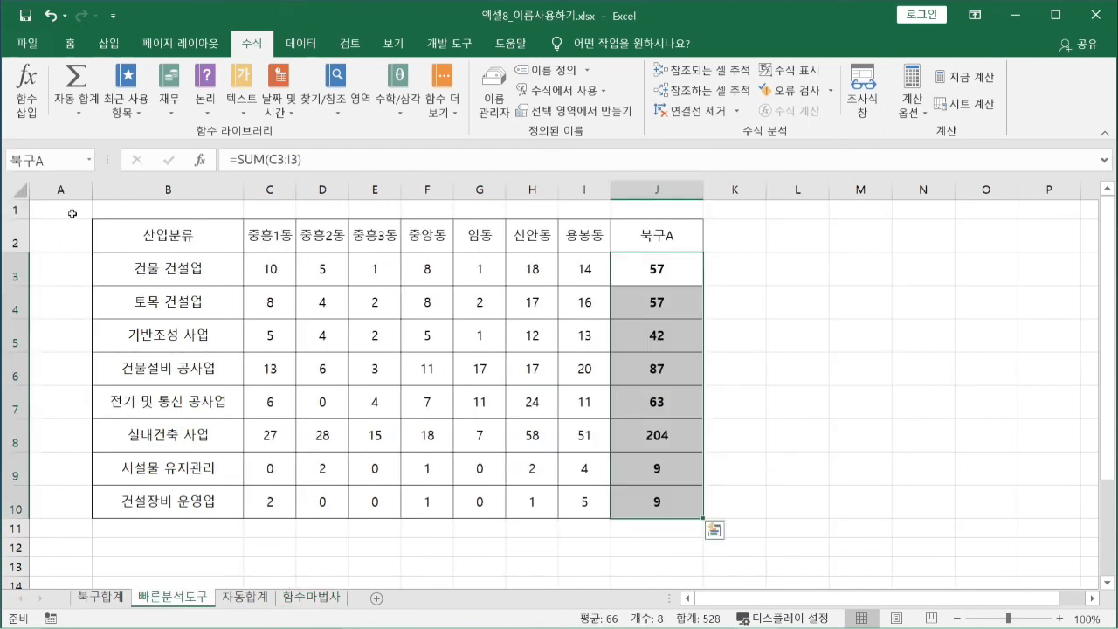
left_click(88, 159)
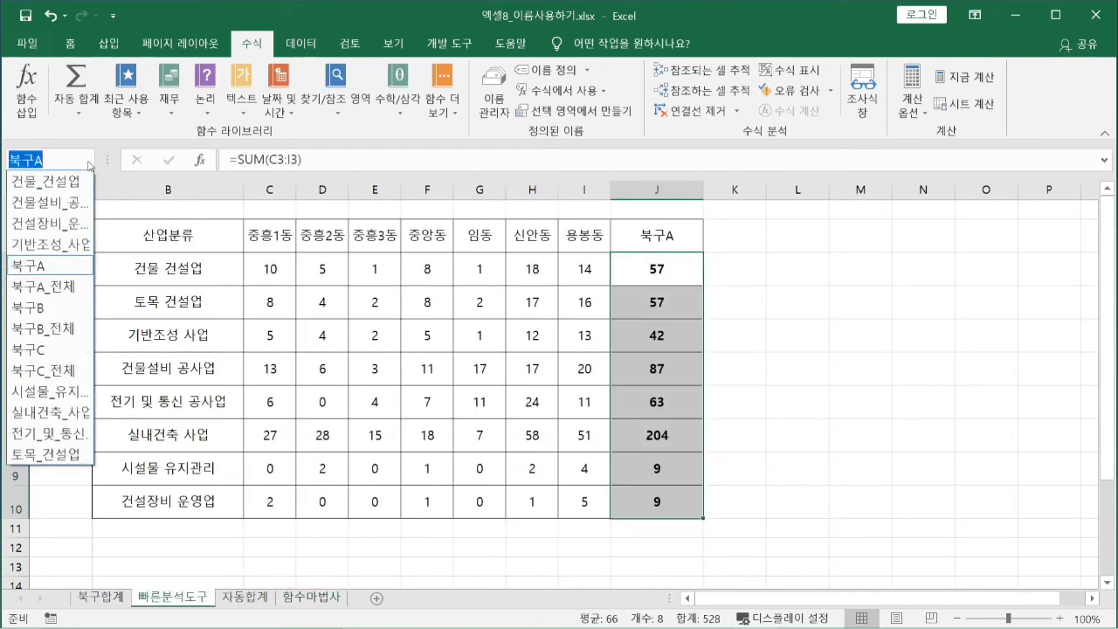
left_click(49, 311)
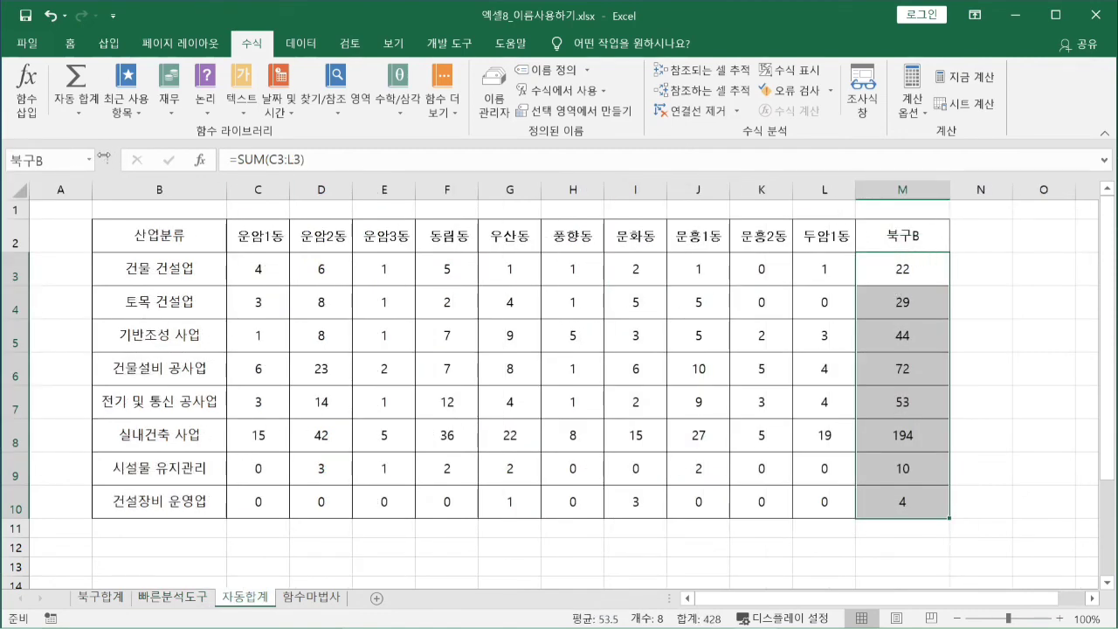
left_click(90, 161)
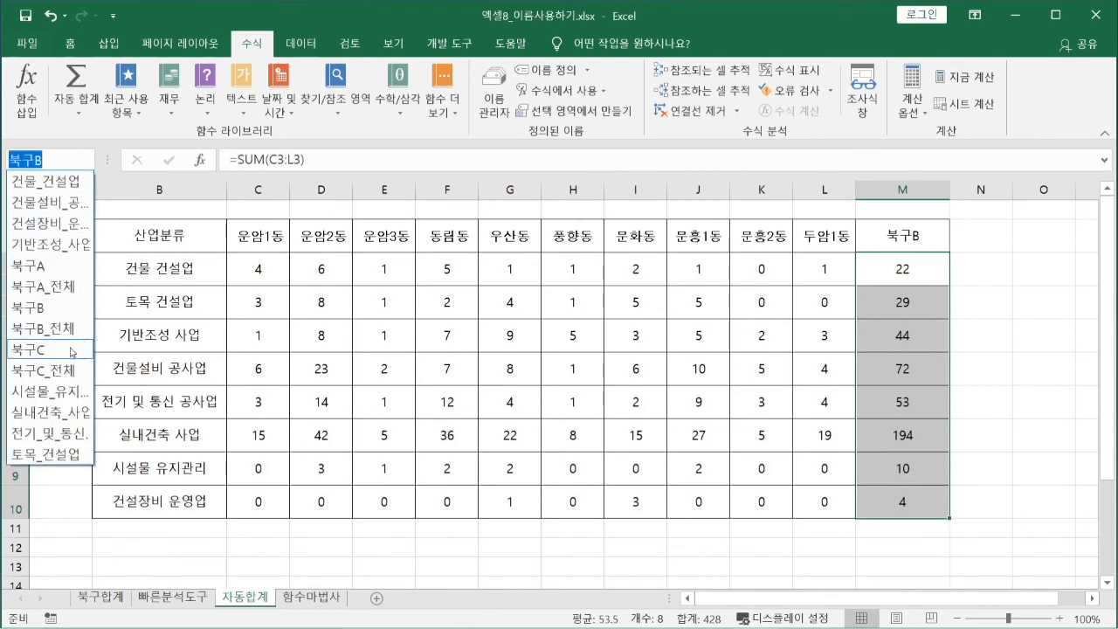
left_click(91, 163)
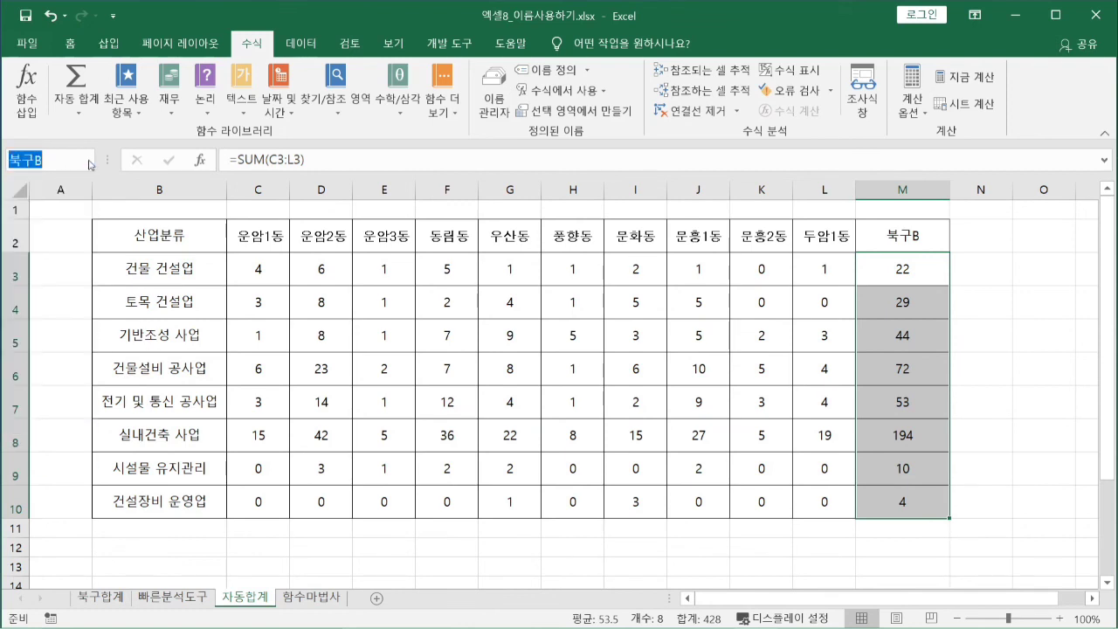
left_click(91, 164)
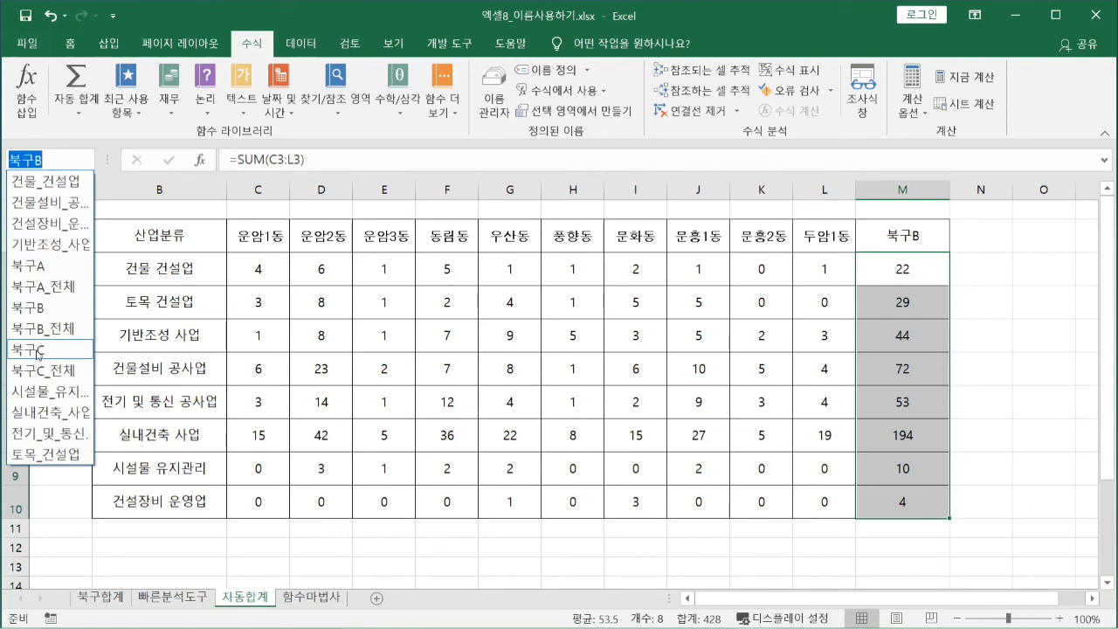
left_click(38, 352)
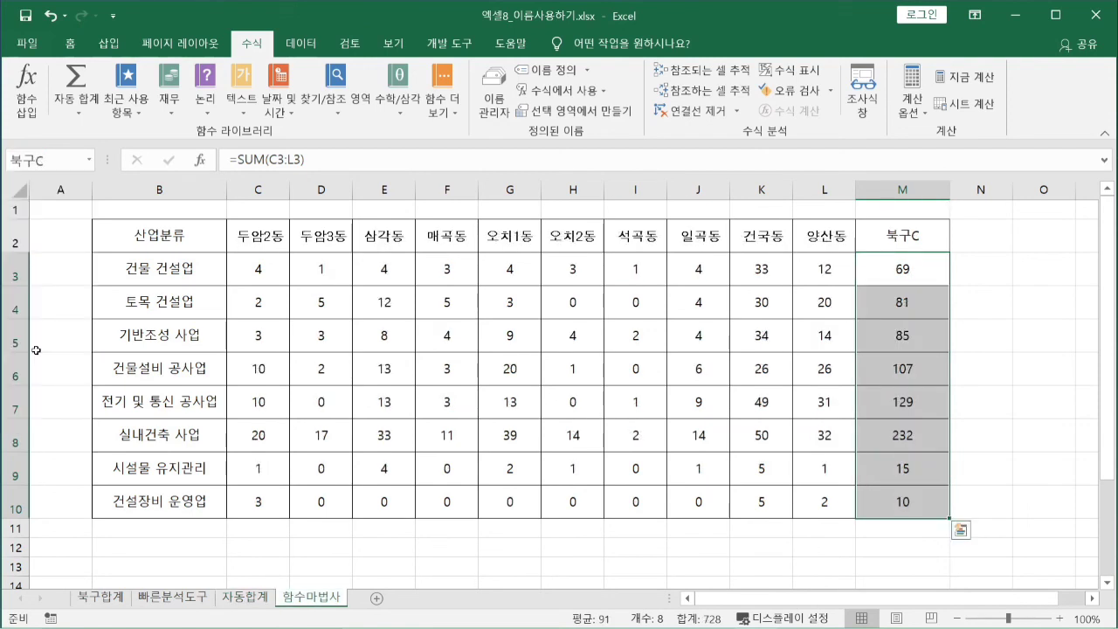
left_click(409, 362)
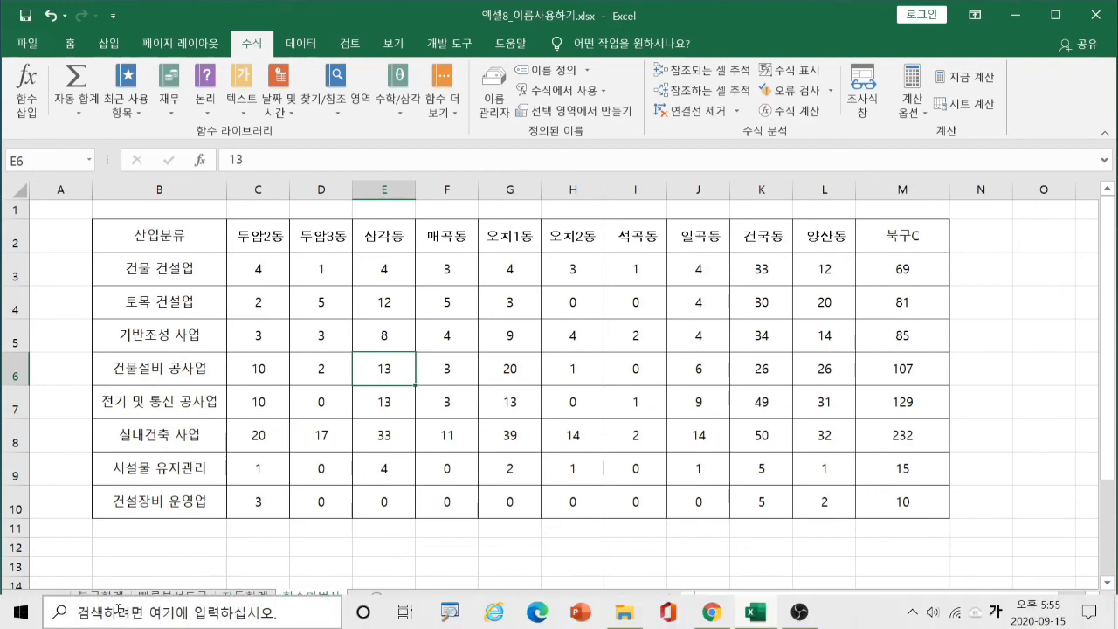
Step: Go to the 북구합계 sheet with the empty summary table
left_click(121, 555)
left_click(117, 598)
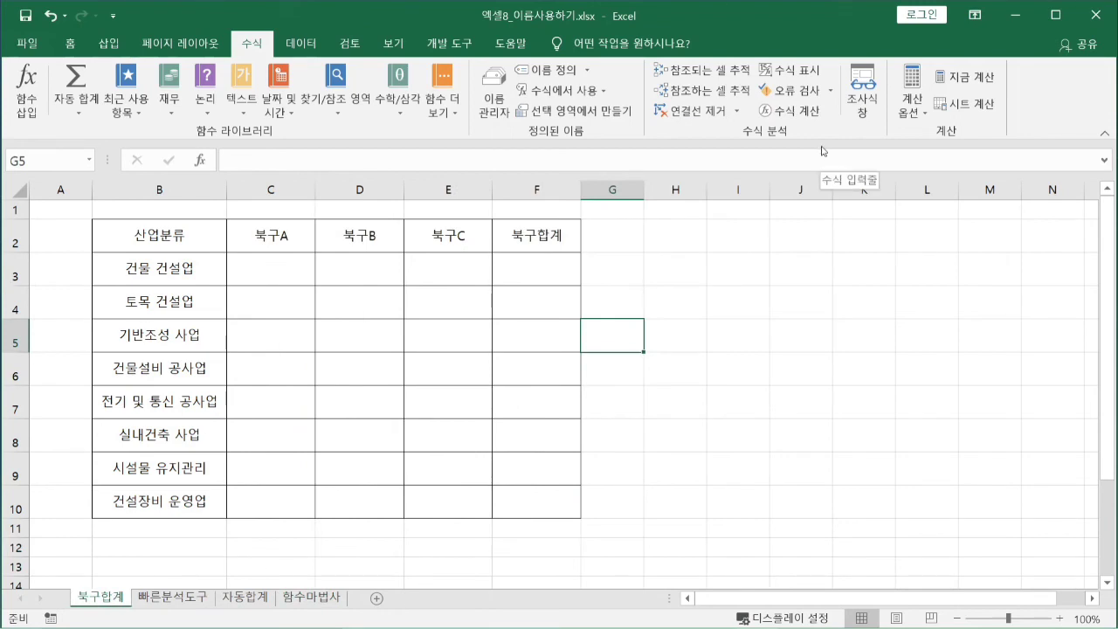
left_click(272, 269)
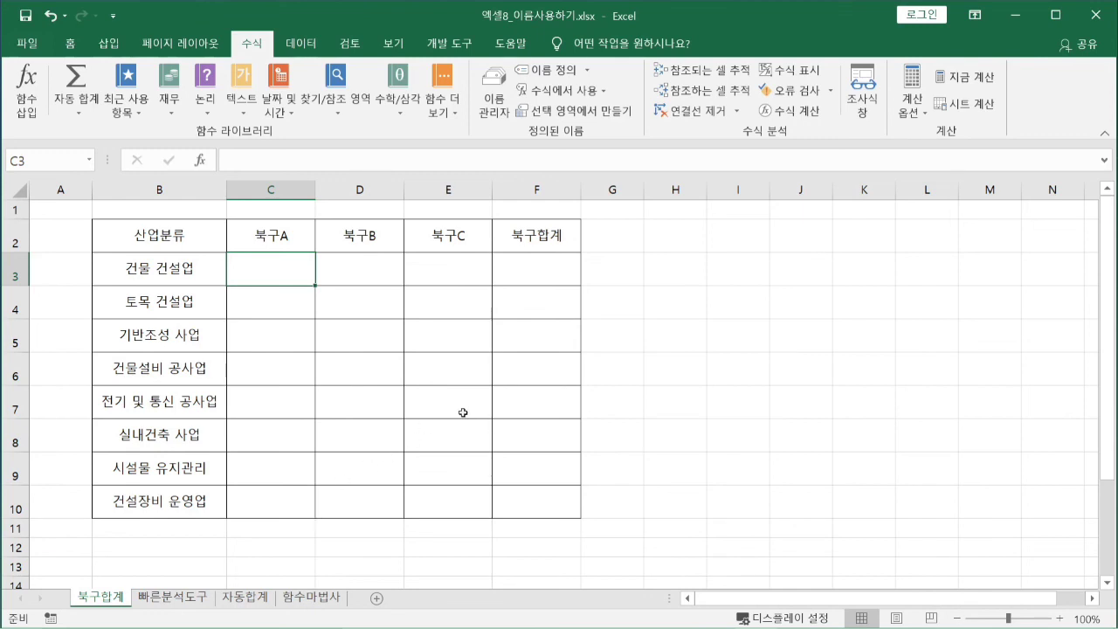
left_click(659, 326)
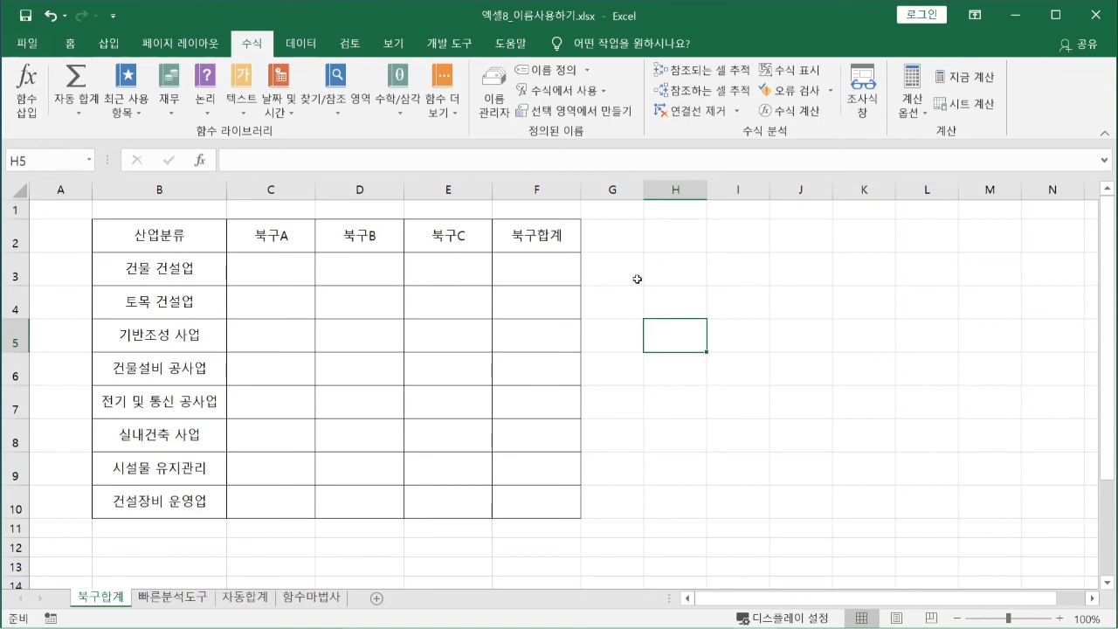
left_click(648, 382)
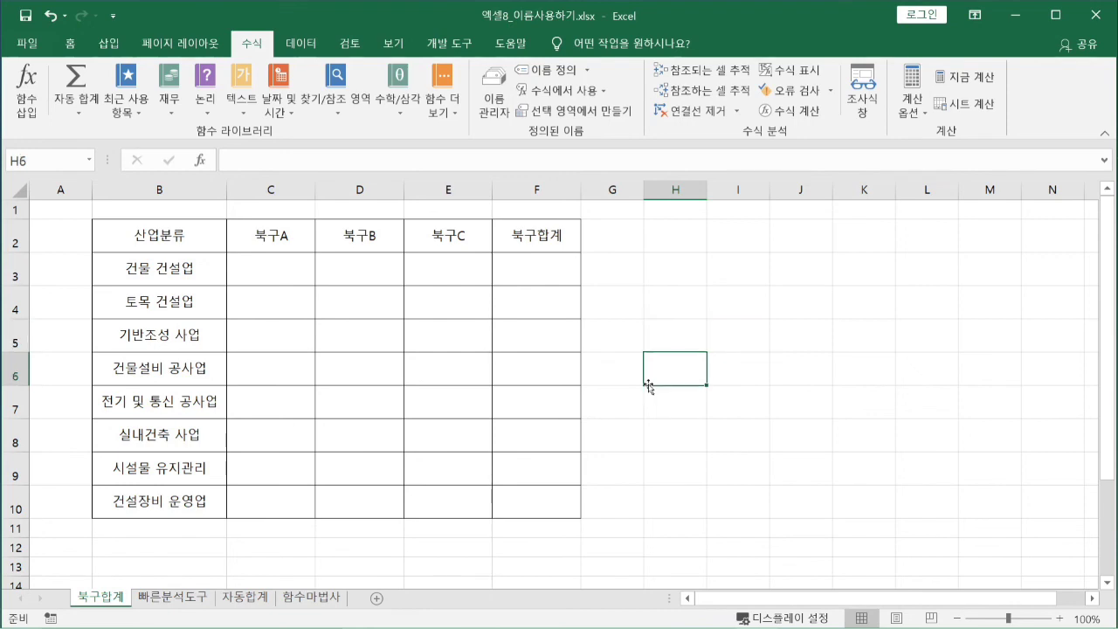
Step: Fill the 북구A column C3:C10 of the summary table in one go with the defined-name formula =북구A
left_click(269, 270)
left_click_drag(256, 318, 240, 505)
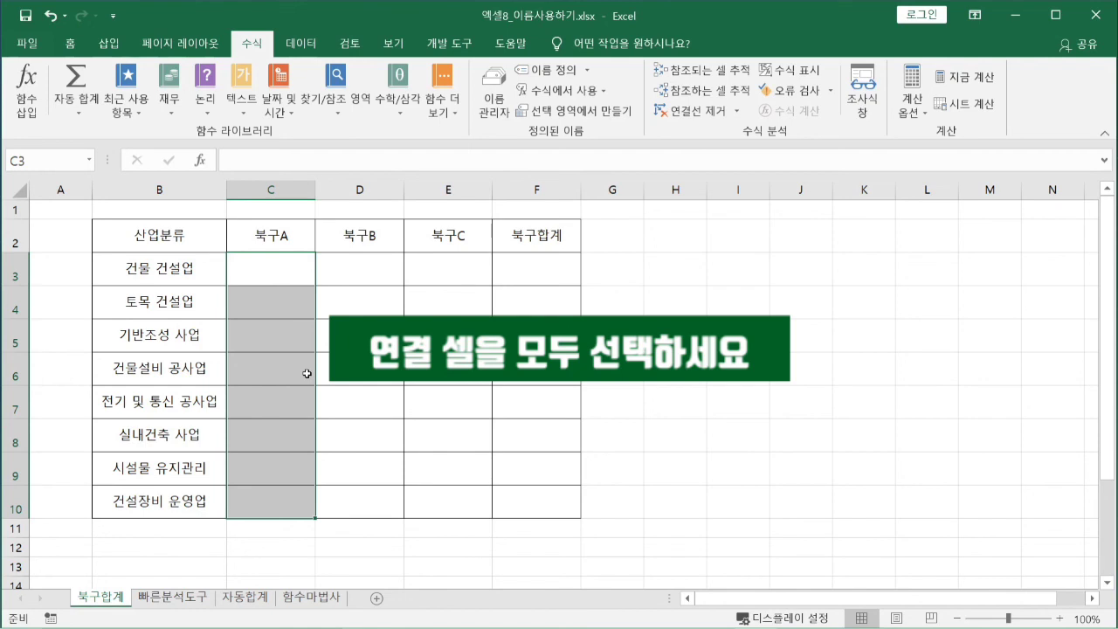
type("=")
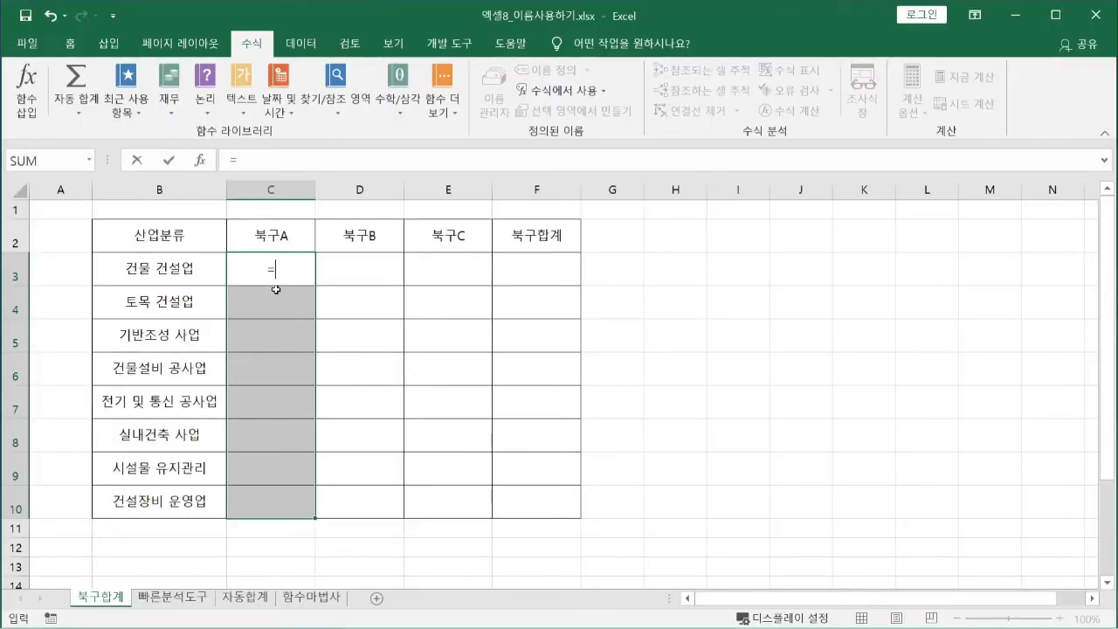
type("qn")
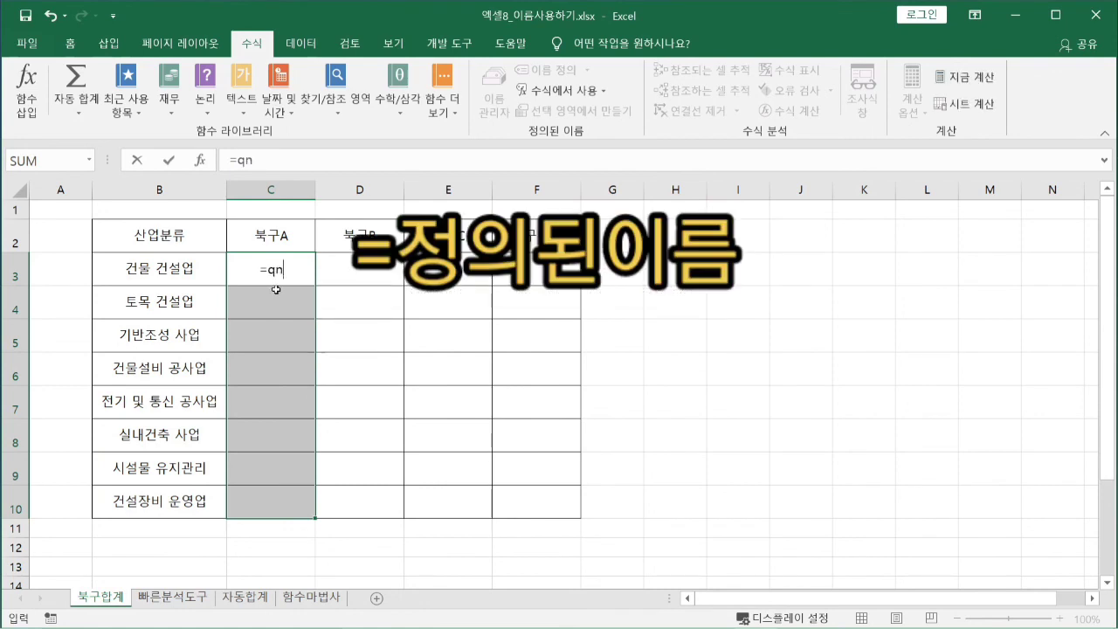
key("BackSpace")
key("BackSpace")
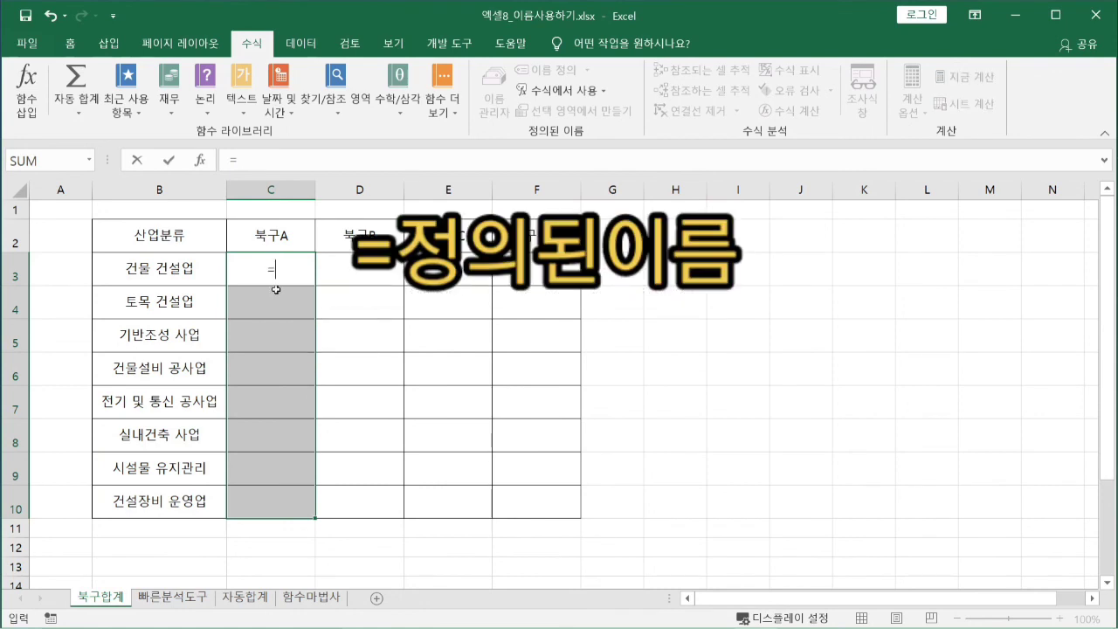
type("북구")
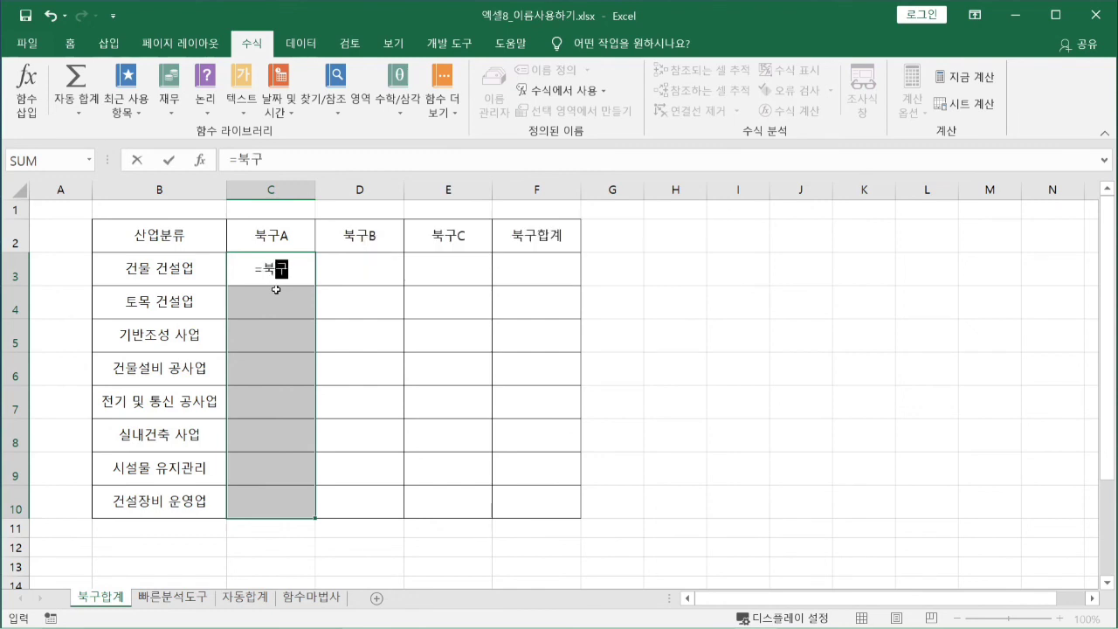
type("ㅁ")
key("BackSpace")
type("A")
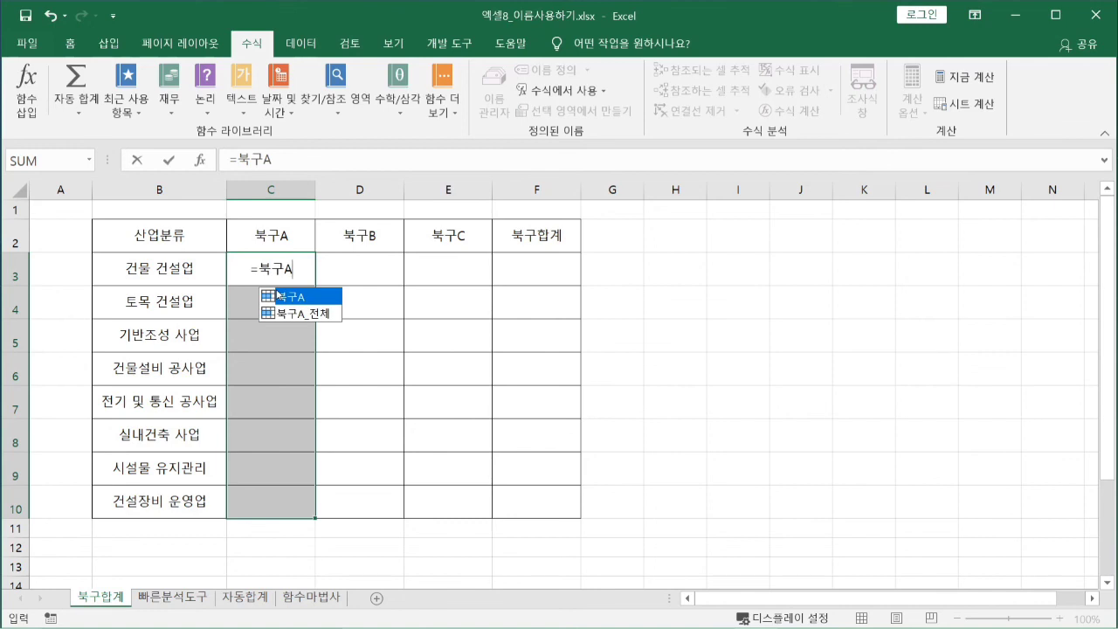
left_click(299, 269)
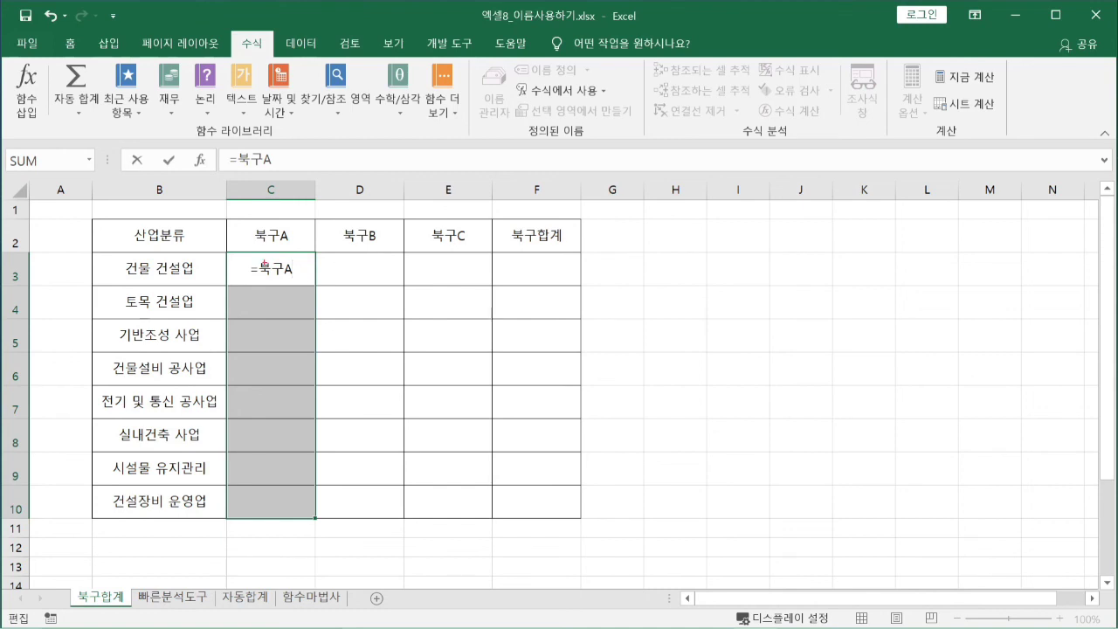
mouse_move(221, 247)
left_mouse_down()
mouse_move(276, 283)
mouse_move(327, 292)
left_mouse_up()
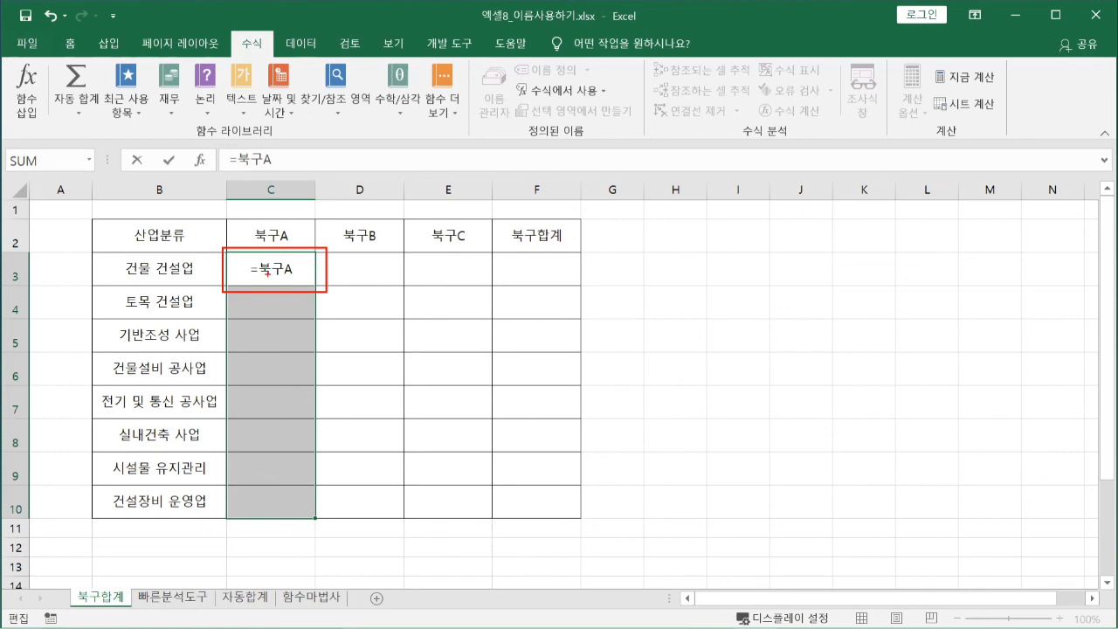
mouse_move(216, 243)
left_mouse_down()
mouse_move(287, 475)
mouse_move(312, 538)
mouse_move(338, 538)
left_mouse_up()
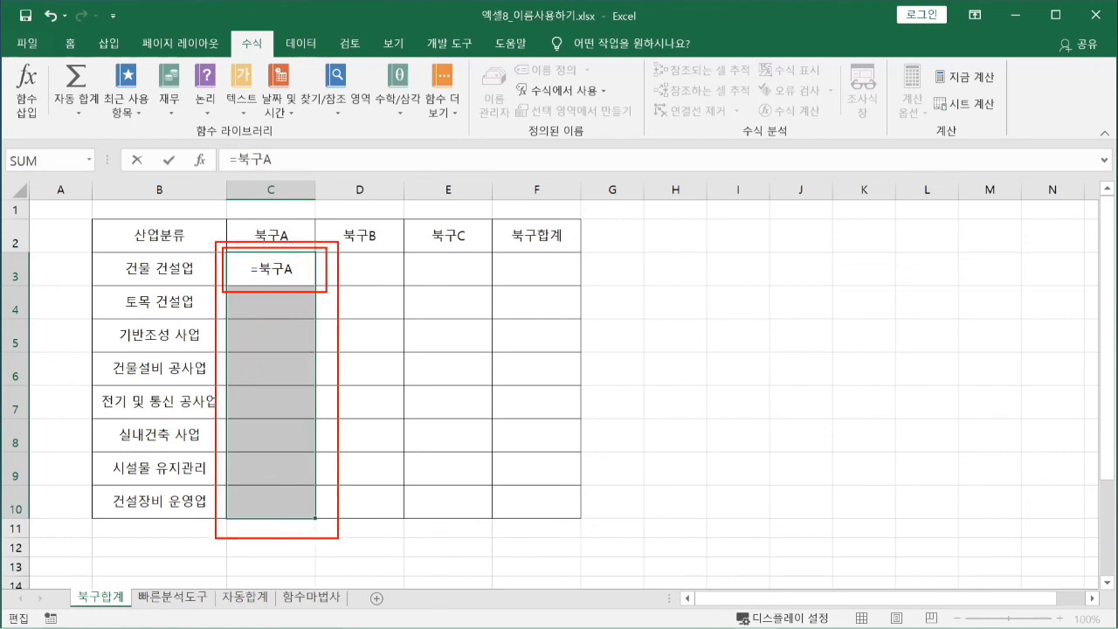
key("Escape")
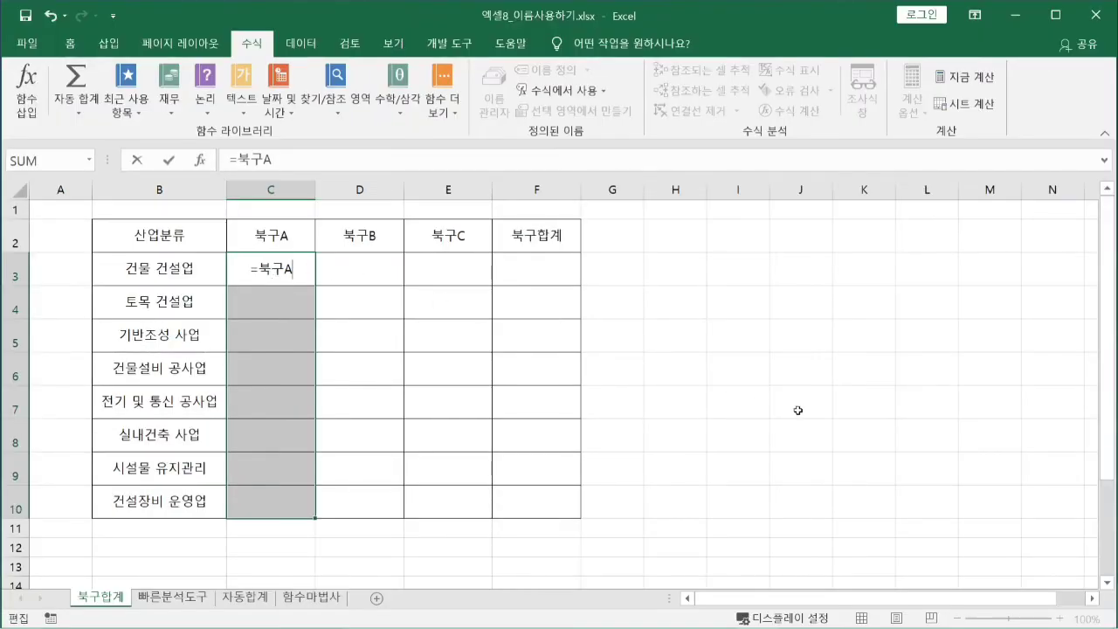
key("ctrl+Return")
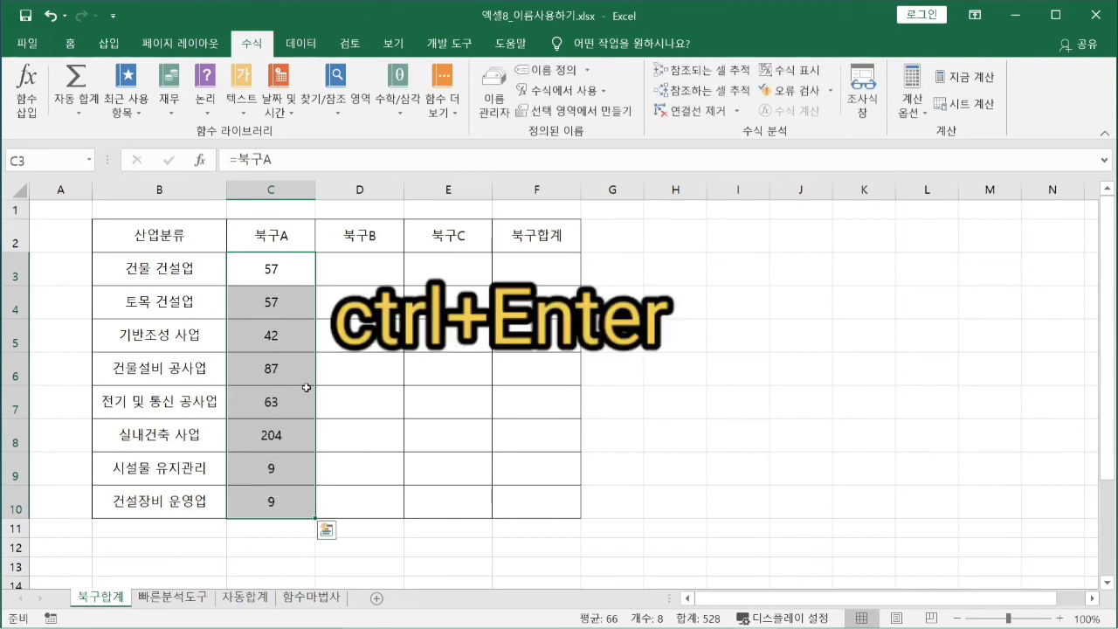
left_click(629, 402)
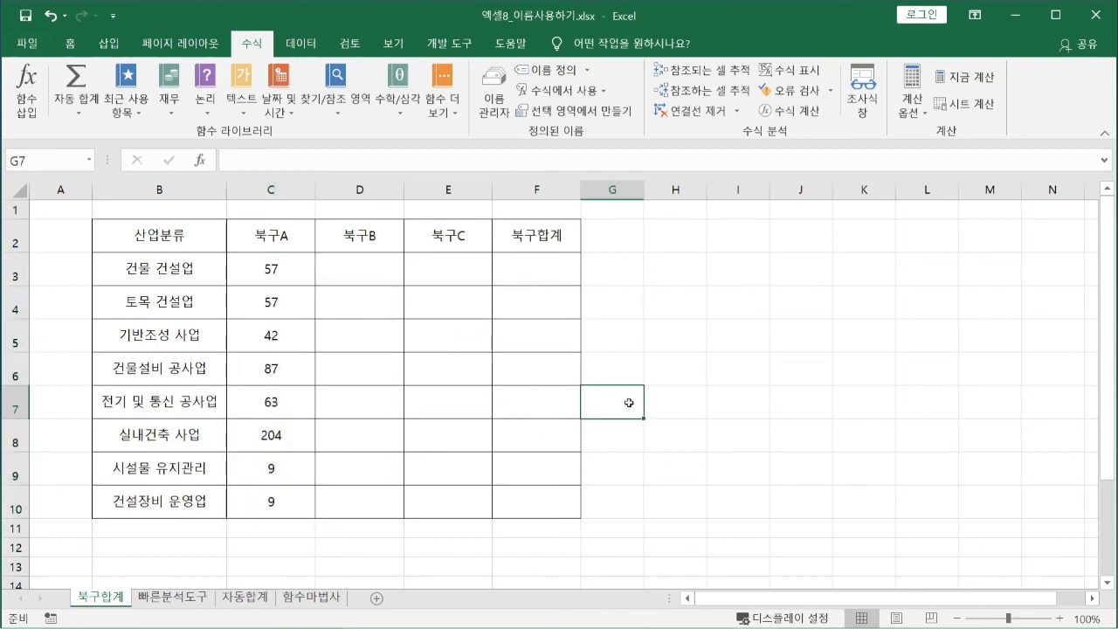
Step: Fill the 북구B column D3:D10 of the summary table in one go with the formula =북구B
left_click(360, 278)
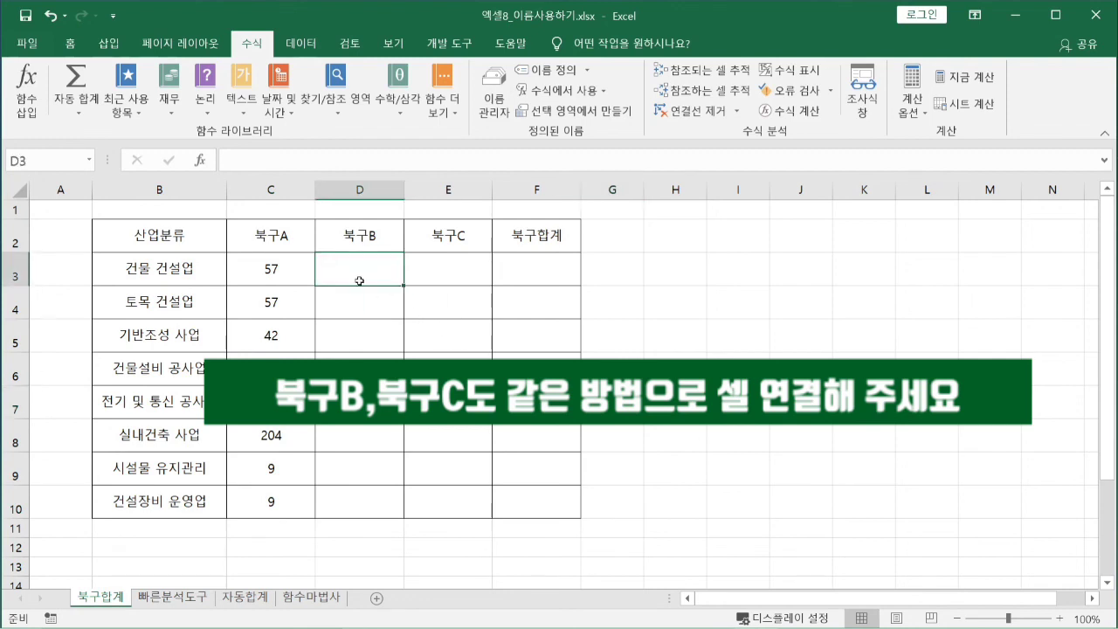
left_click_drag(360, 280, 371, 506)
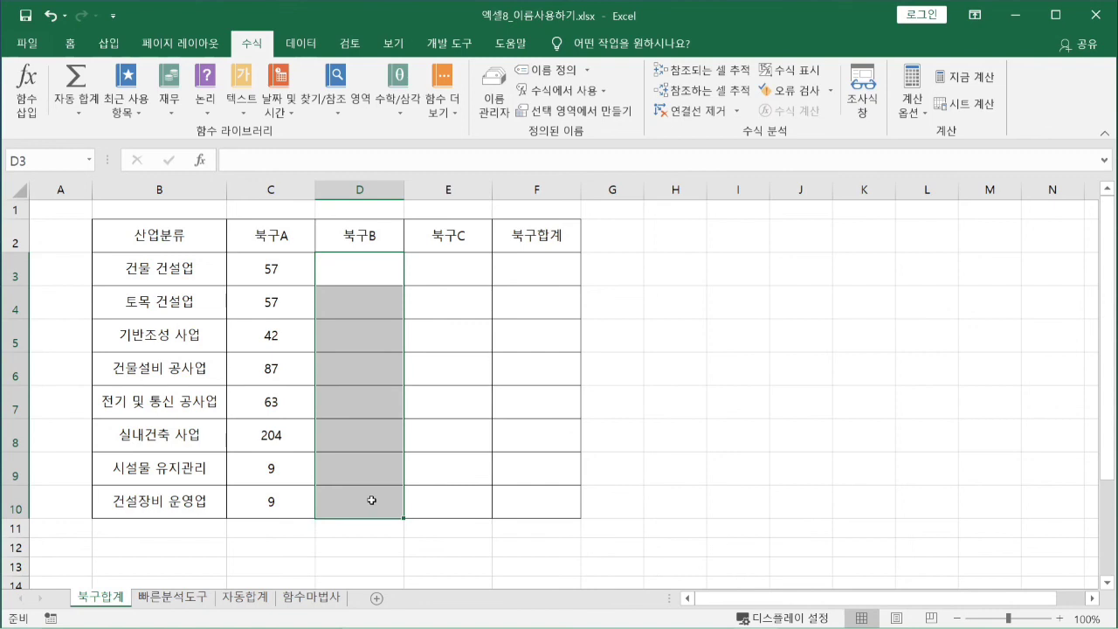
type("=")
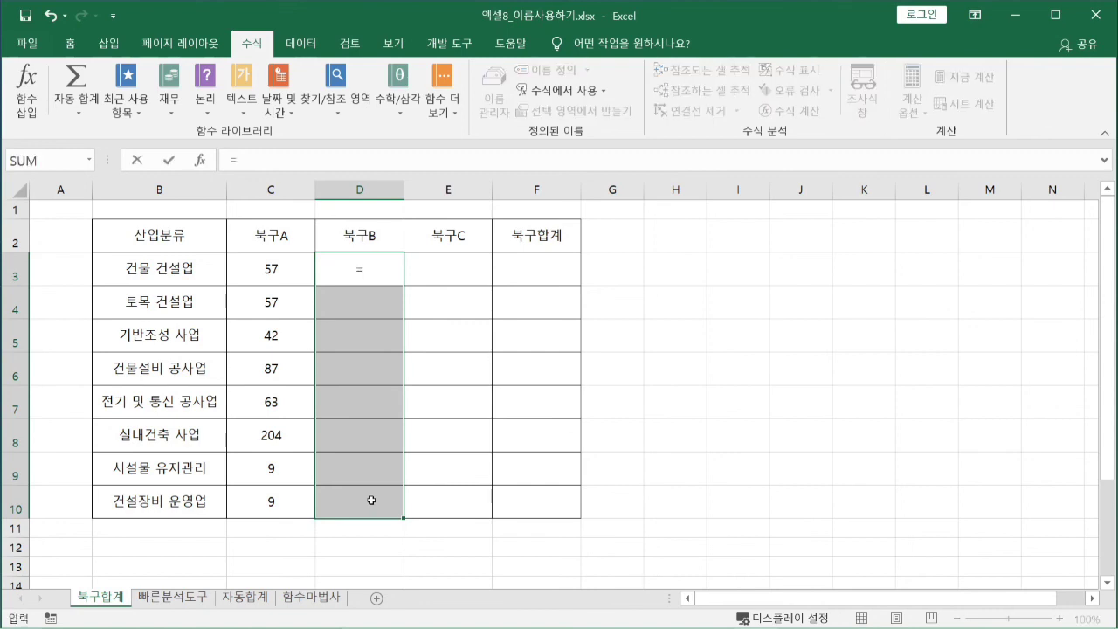
type("북구")
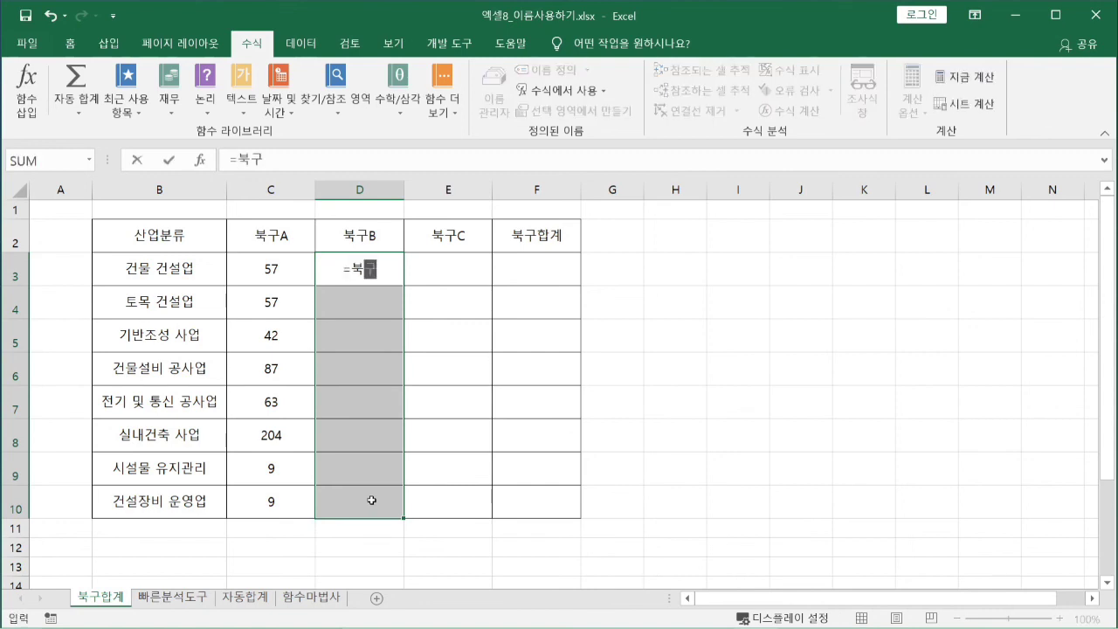
type("B")
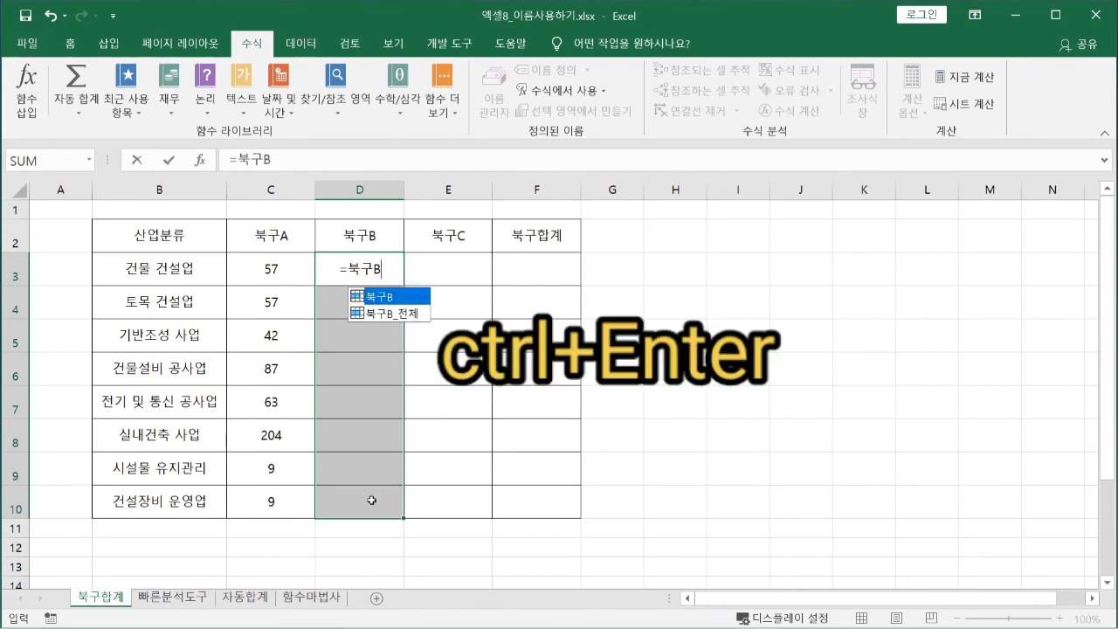
key("ctrl+Return")
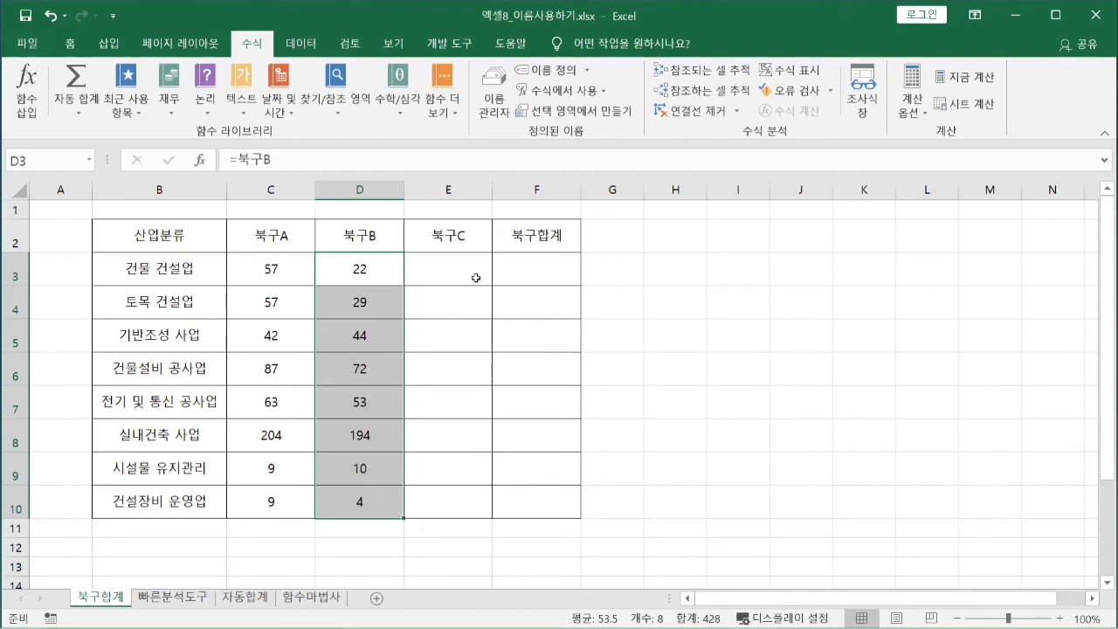
Step: Fill the 북구C column E3:E10 of the summary table in one go with the defined-name formula =북구C
left_click_drag(464, 268, 441, 502)
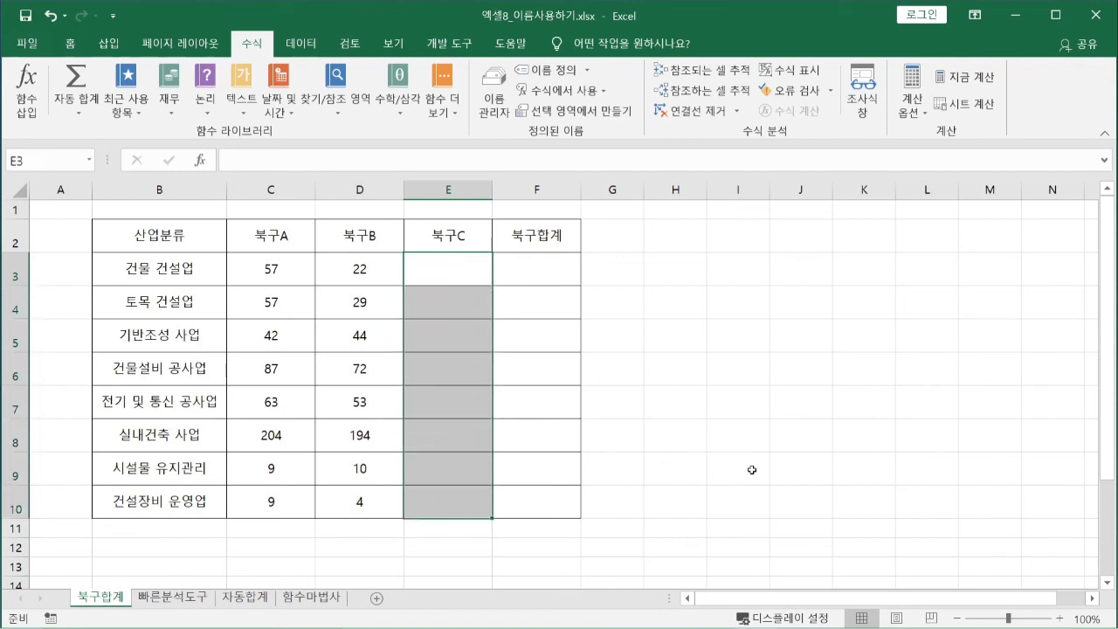
type("=q")
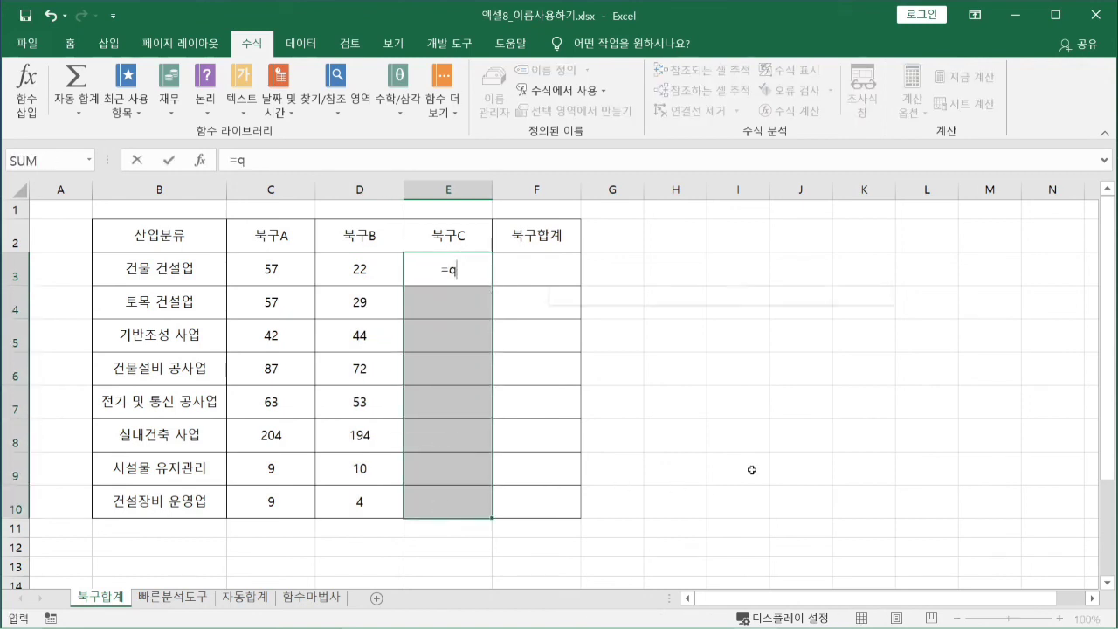
key("BackSpace")
type("북구")
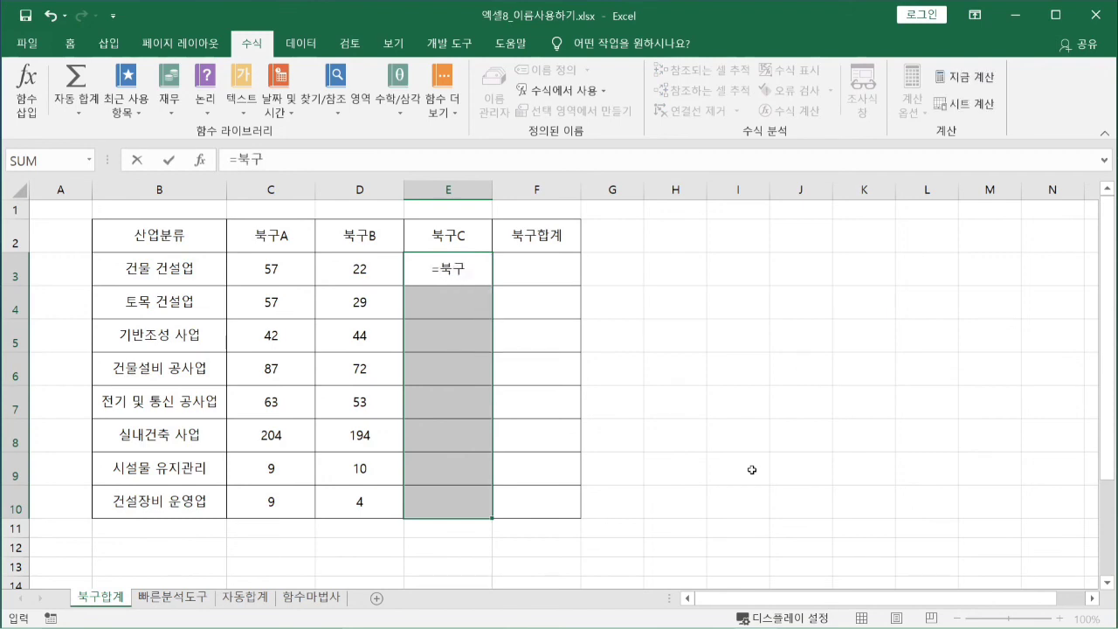
type("C")
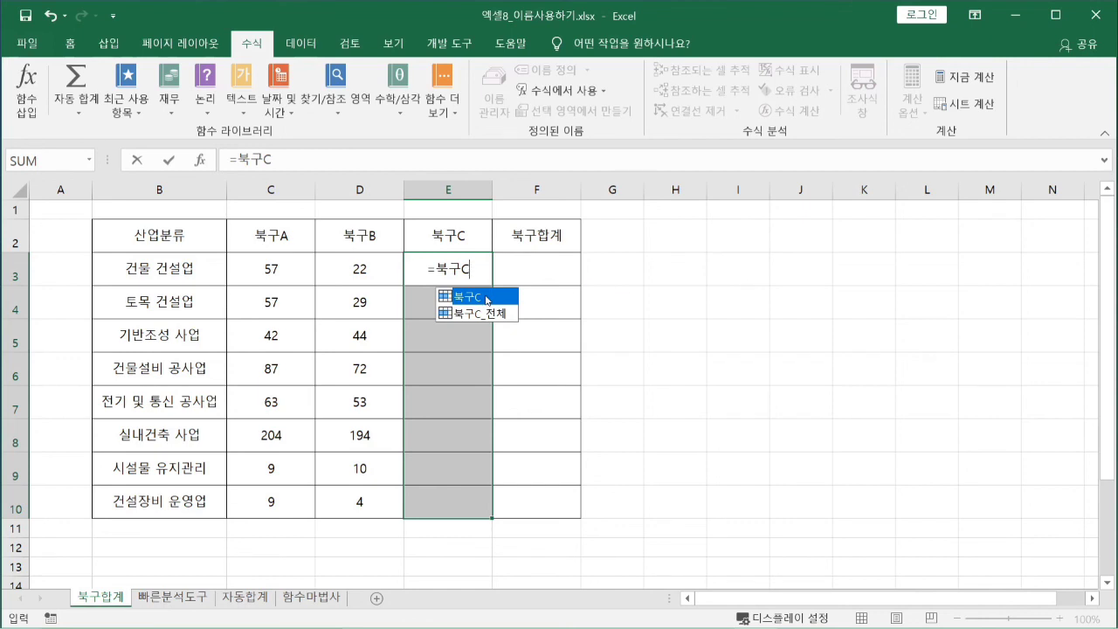
key("ctrl+Return")
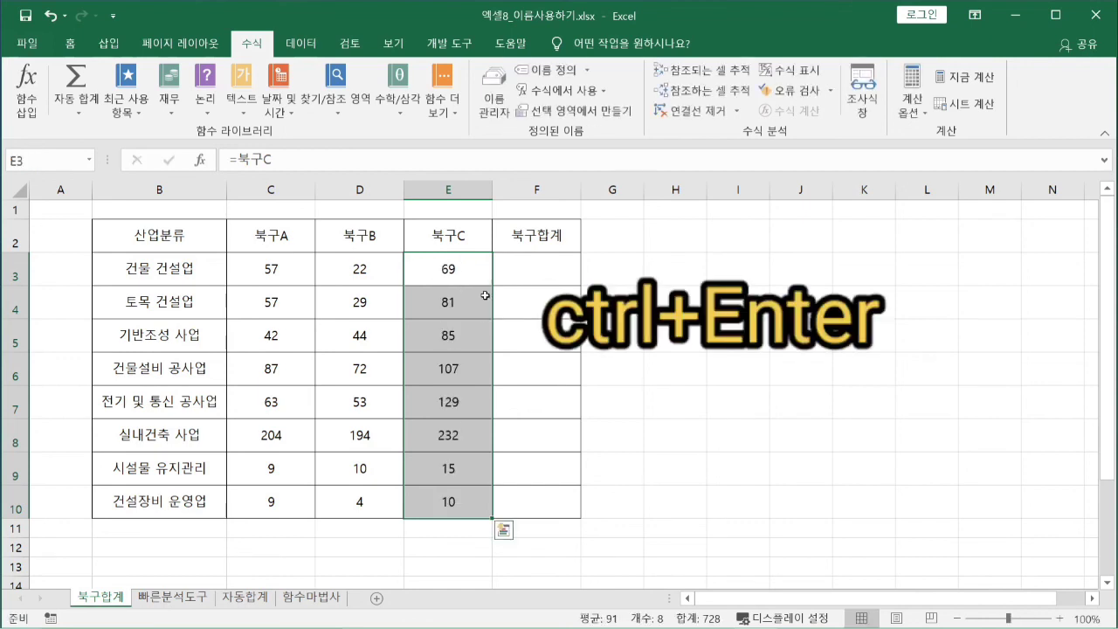
left_click_drag(279, 275, 428, 500)
left_click(877, 405)
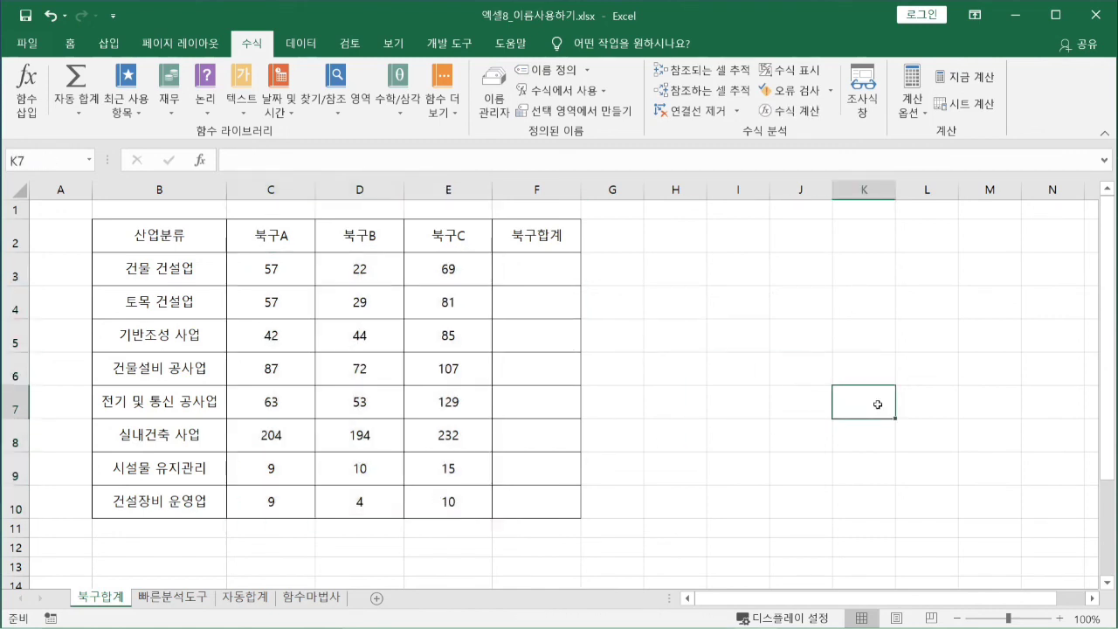
Step: Fill the 북구합계 column F3:F10 with the row totals of columns C to E using AutoSum's Sum function
left_click(533, 269)
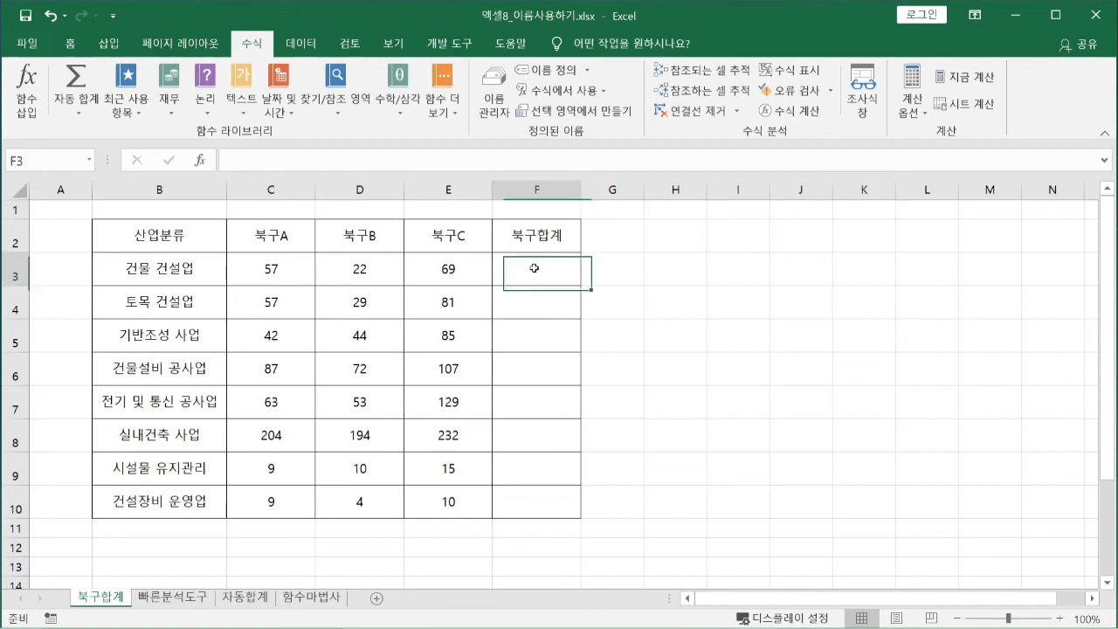
left_click_drag(533, 268, 542, 501)
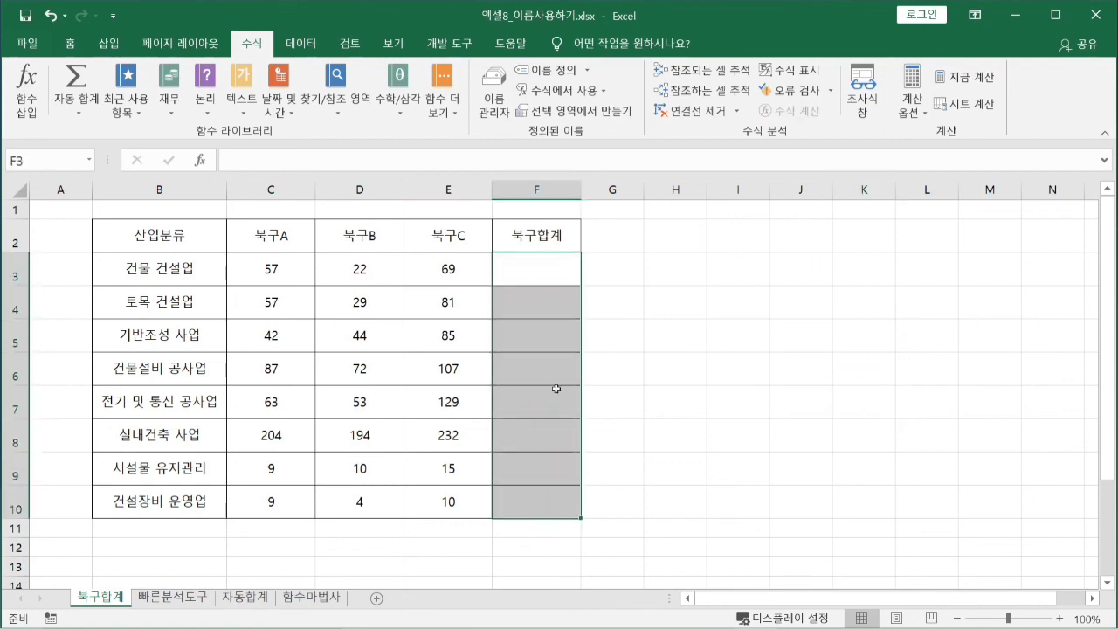
left_click(673, 302)
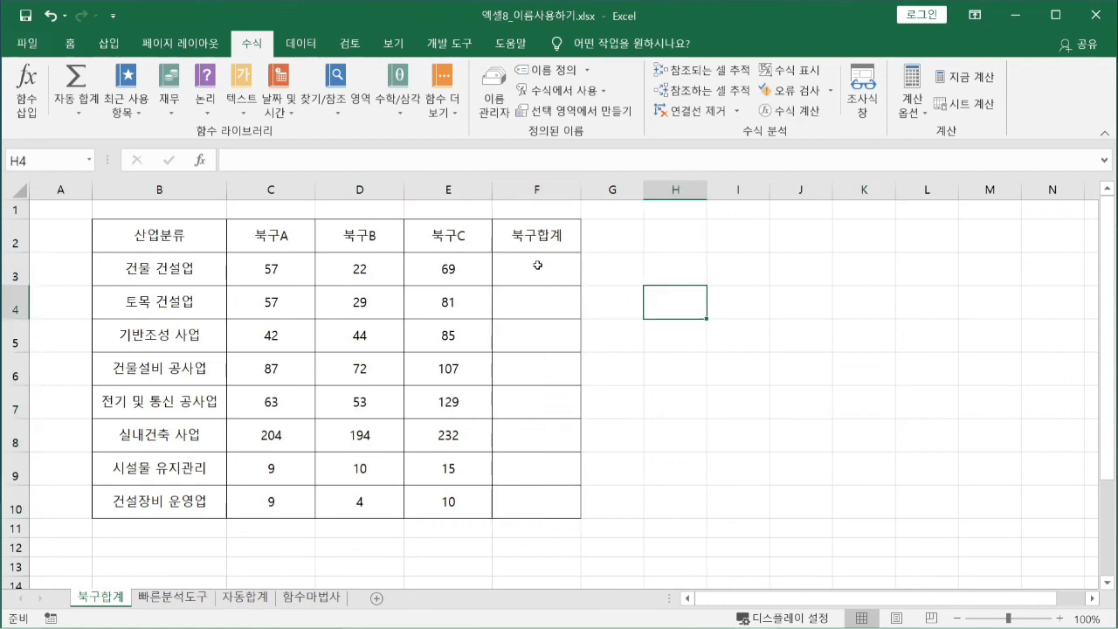
mouse_move(537, 265)
left_mouse_down()
mouse_move(529, 349)
mouse_move(542, 503)
left_mouse_up()
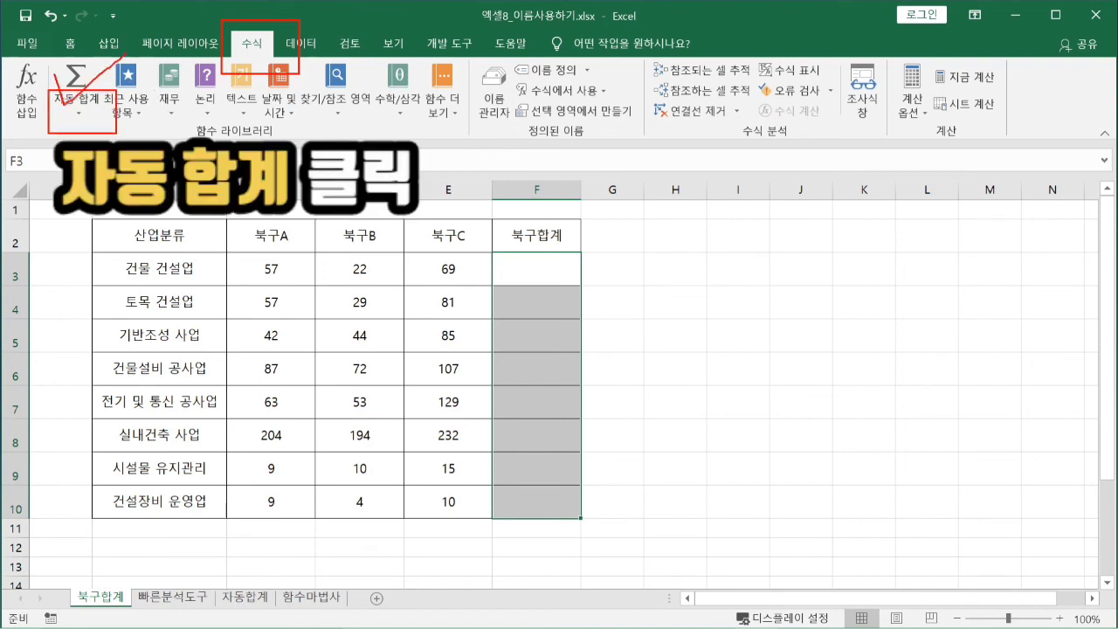
left_click(73, 103)
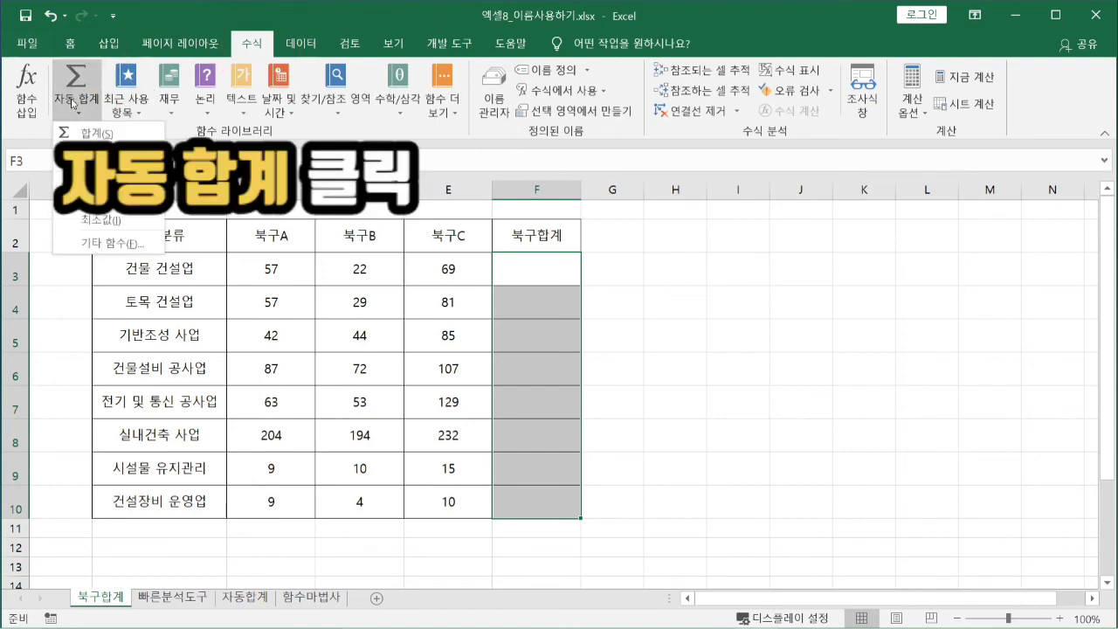
left_click(103, 134)
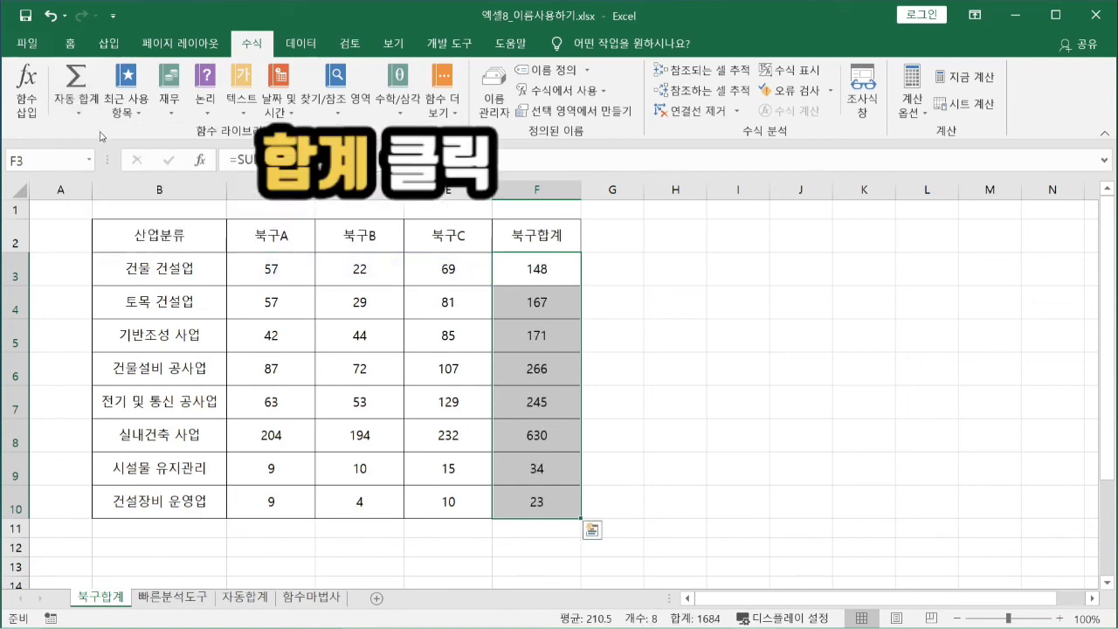
left_click(772, 323)
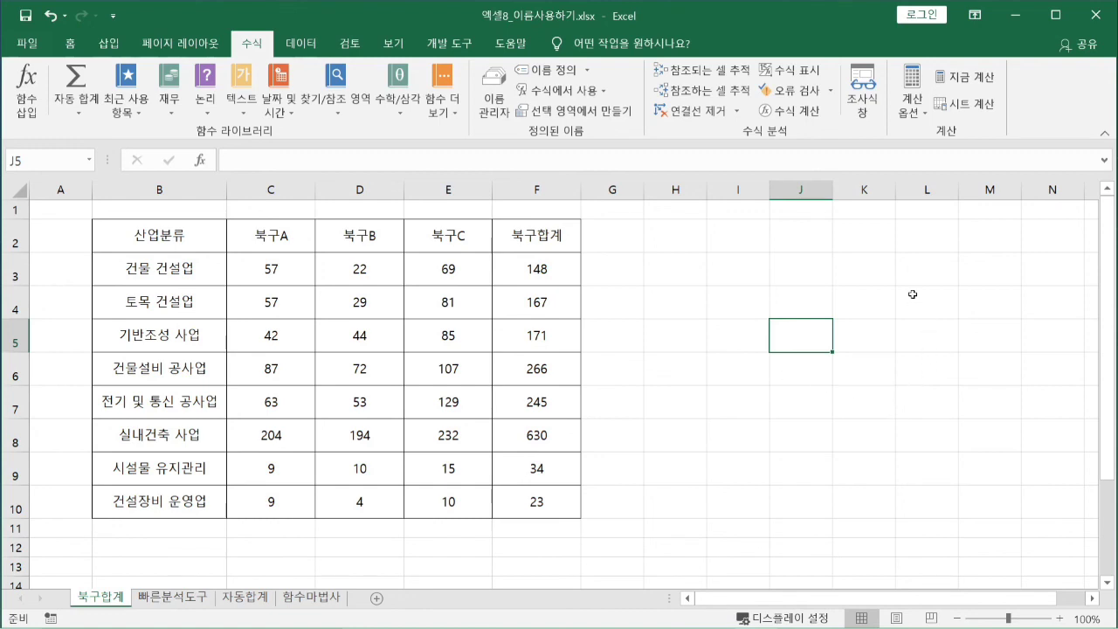
left_click(871, 312)
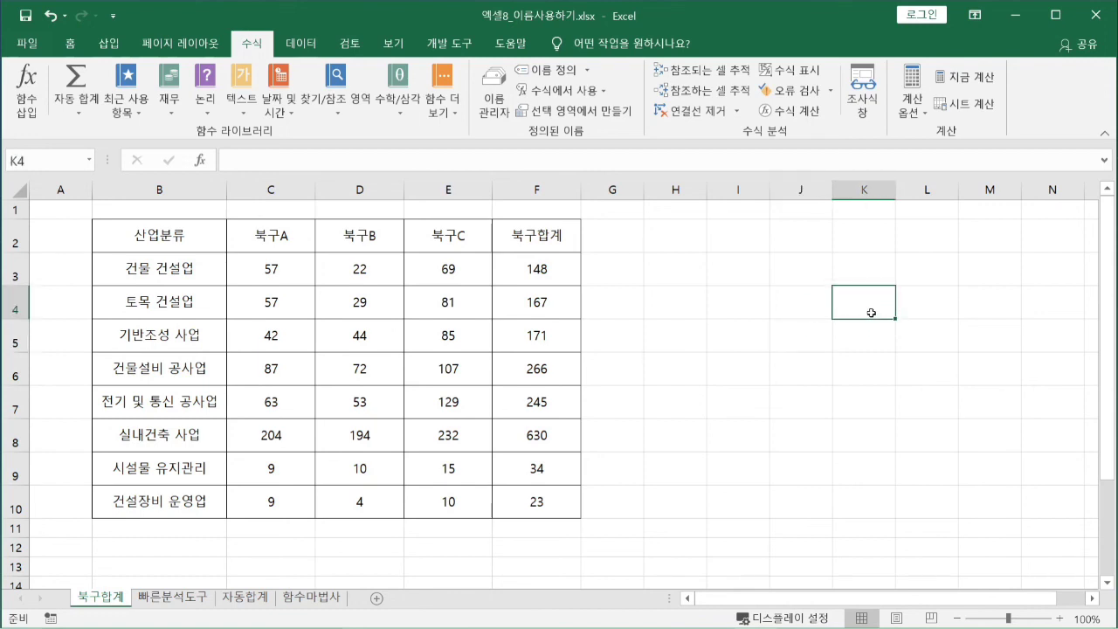